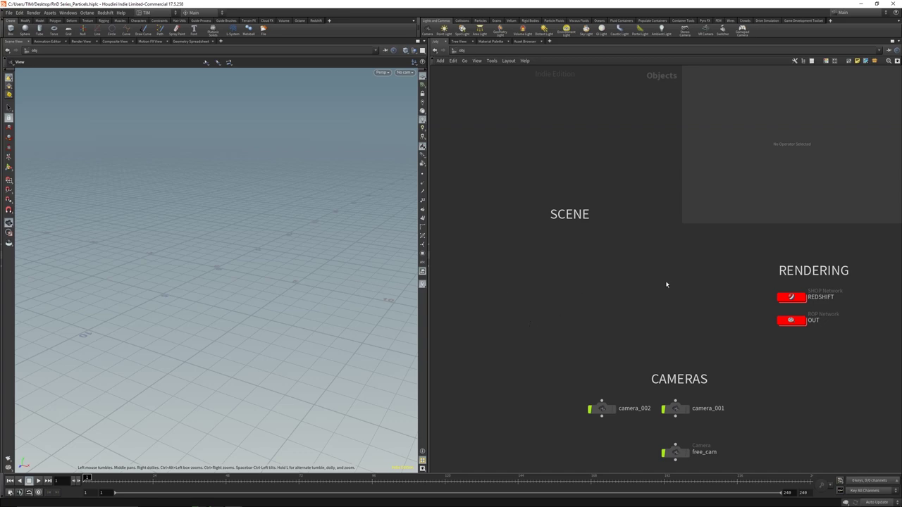
Step: Delete the camera_001 and camera_002 nodes from the CAMERAS group, keeping free_cam
{"action": "scroll", "coordinate": [652, 324], "scroll_direction": "down", "scroll_amount": 3}
{"action": "left_click_drag", "start_coordinate": [512, 334], "coordinate": [771, 425]}
{"action": "scroll", "coordinate": [766, 358], "scroll_direction": "up", "scroll_amount": 1}
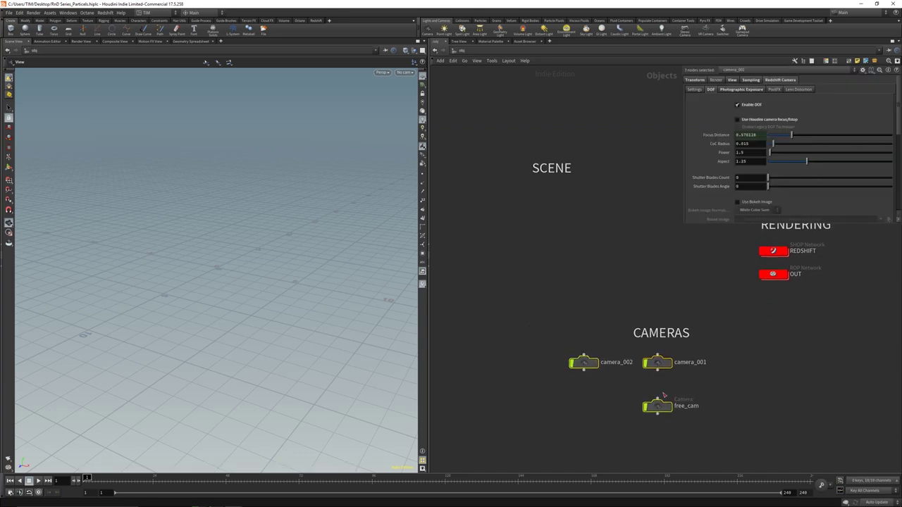
{"action": "left_click_drag", "start_coordinate": [491, 392], "coordinate": [827, 324]}
{"action": "key", "text": "Delete"}
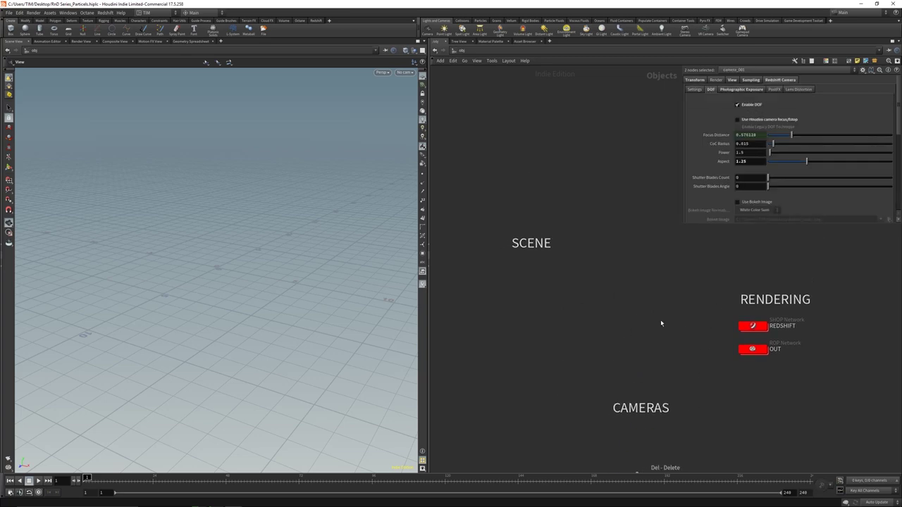
Step: Add a Geometry object below the SCENE label and name it Particels
{"action": "left_click_drag", "start_coordinate": [682, 254], "coordinate": [838, 376]}
{"action": "middle_click_drag", "start_coordinate": [839, 376], "coordinate": [880, 344]}
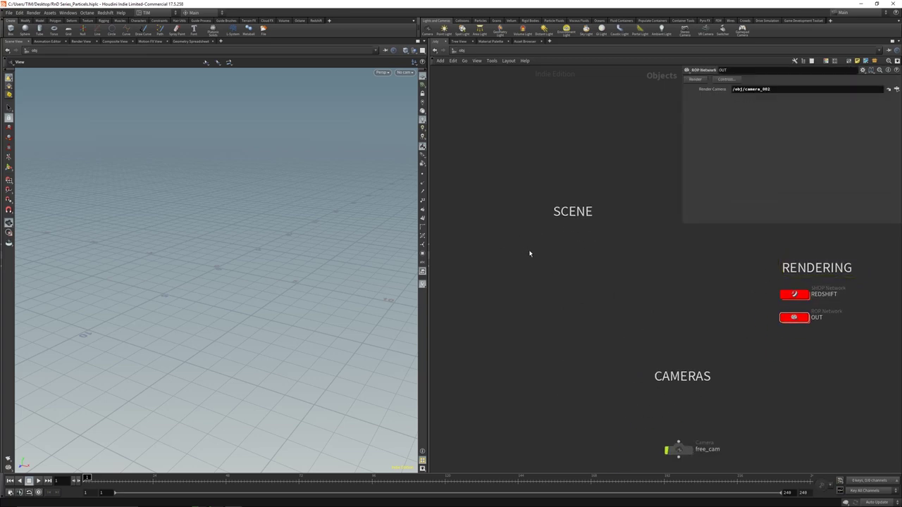
{"action": "key", "text": "h"}
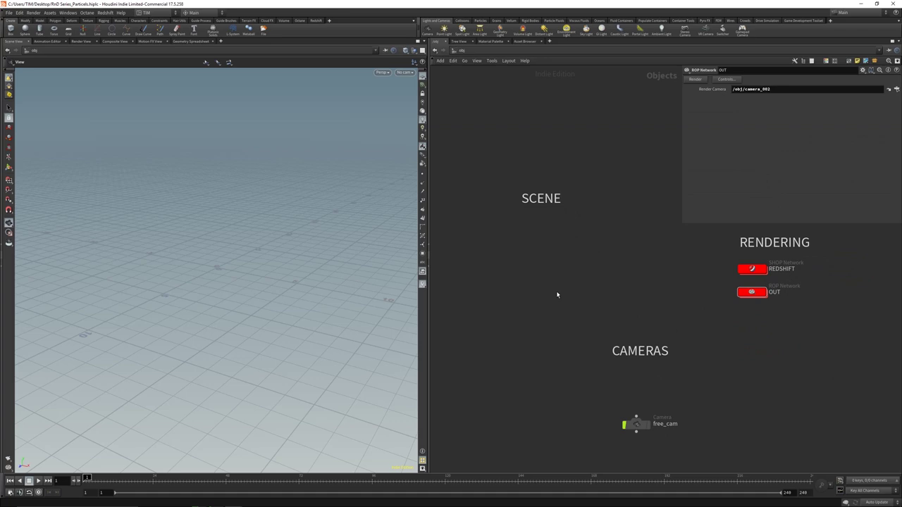
{"action": "key", "text": "Tab"}
{"action": "mouse_move", "coordinate": [581, 304]}
{"action": "left_click", "coordinate": [660, 301]}
{"action": "left_click", "coordinate": [548, 278]}
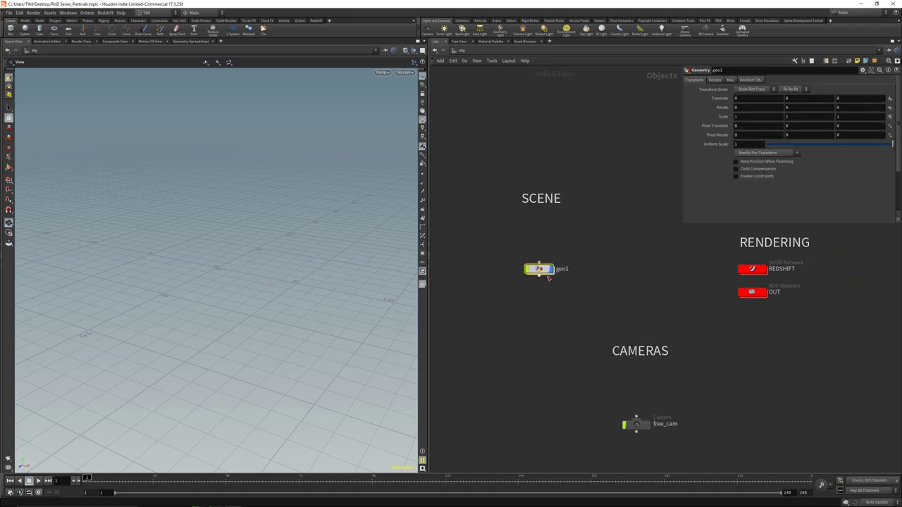
{"action": "double_click", "coordinate": [563, 270]}
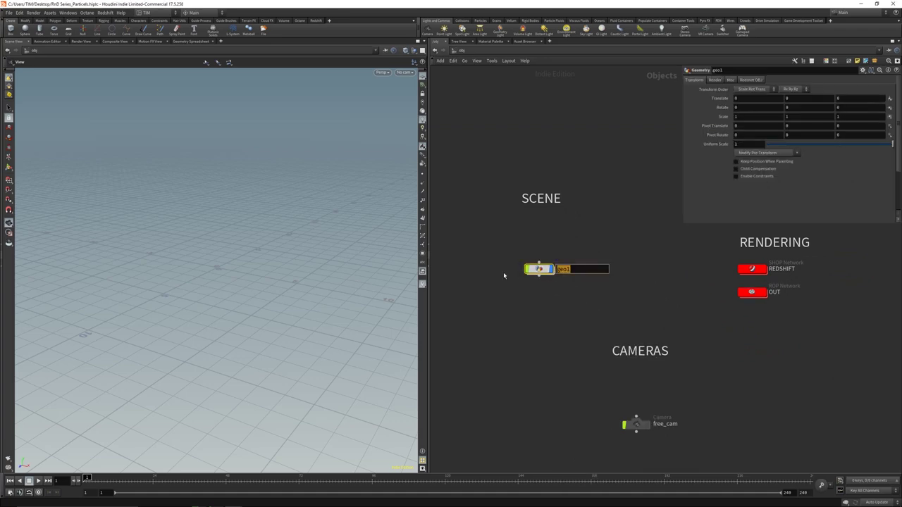
{"action": "type", "text": "Particels"}
{"action": "key", "text": "Return"}
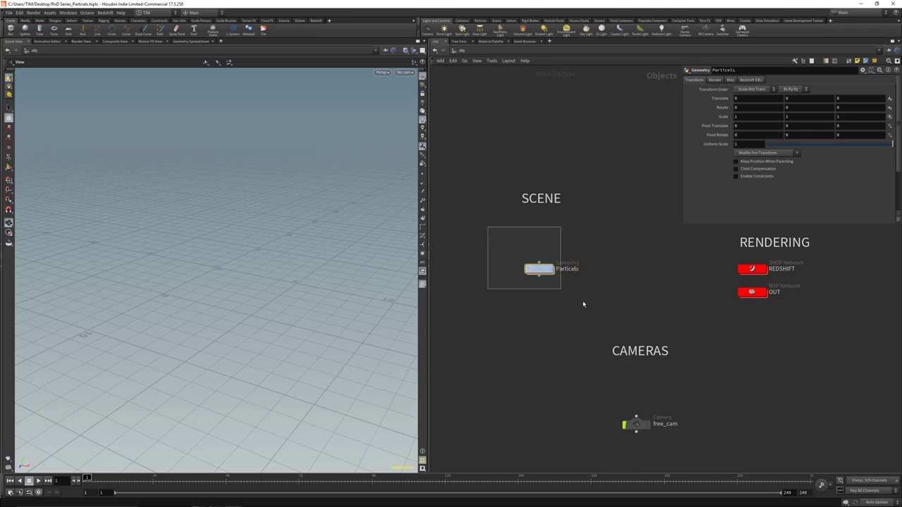
Step: Give the Particels node a black colour and a circular shape, and save the scene file
{"action": "key", "text": "c"}
{"action": "left_click", "coordinate": [853, 469]}
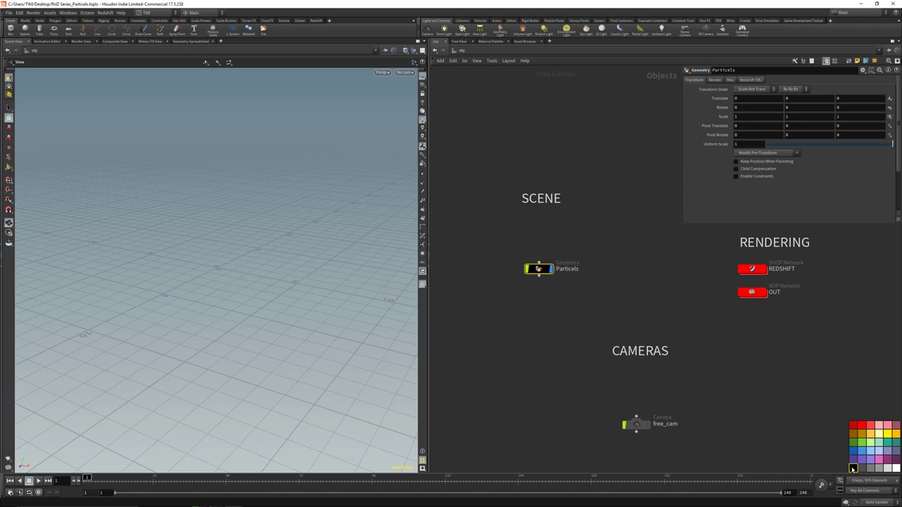
{"action": "key", "text": "z"}
{"action": "left_click", "coordinate": [878, 433]}
{"action": "key", "text": "c"}
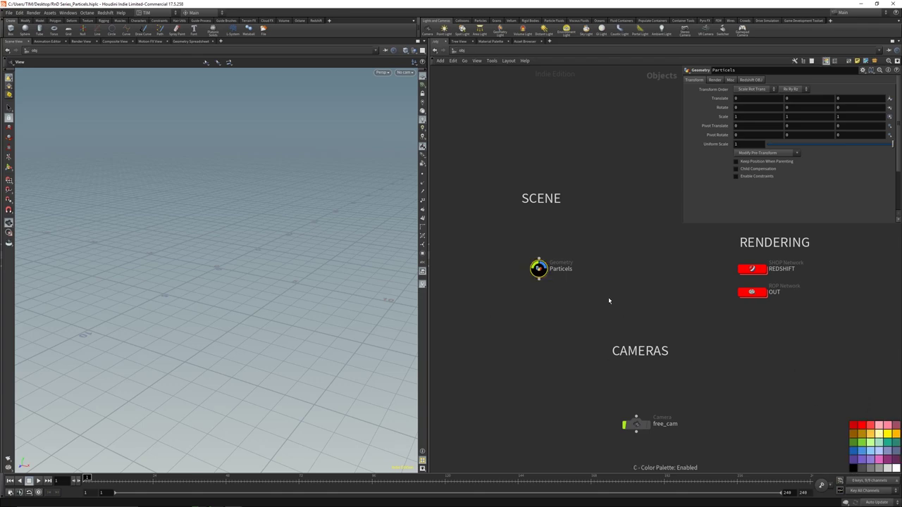
{"action": "middle_click_drag", "start_coordinate": [587, 303], "coordinate": [581, 257]}
{"action": "key", "text": "c"}
{"action": "key", "text": "ctrl+s"}
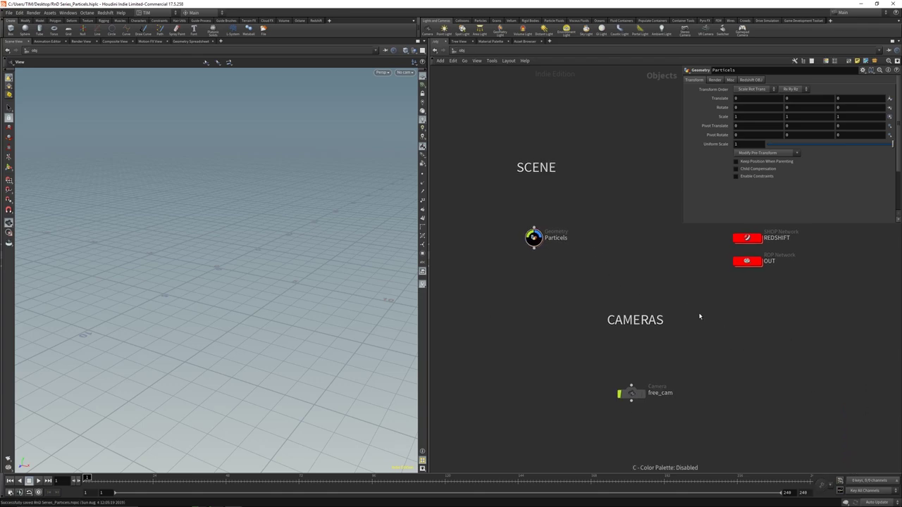
Step: Select the Particels node and go inside its geometry network
{"action": "scroll", "coordinate": [700, 317], "scroll_direction": "down", "scroll_amount": 2}
{"action": "left_click_drag", "start_coordinate": [525, 233], "coordinate": [596, 312]}
{"action": "middle_click_drag", "start_coordinate": [598, 267], "coordinate": [605, 283]}
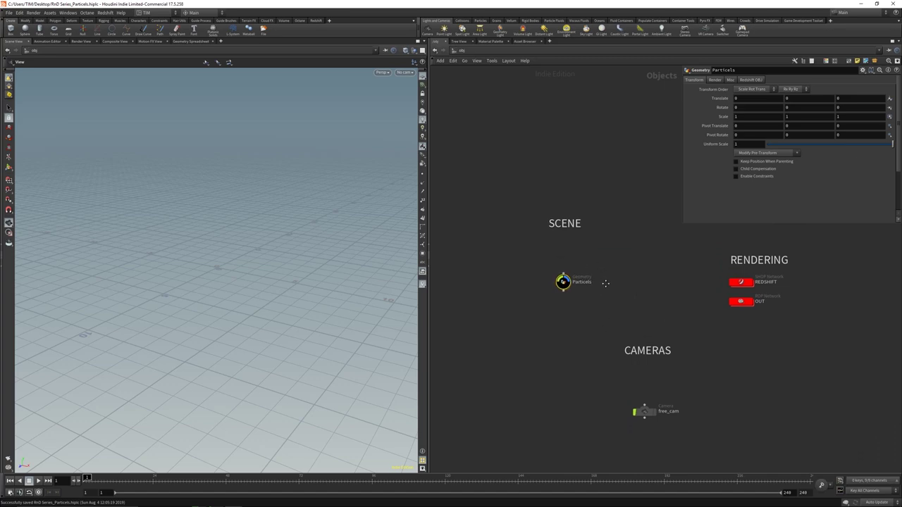
{"action": "key", "text": "i"}
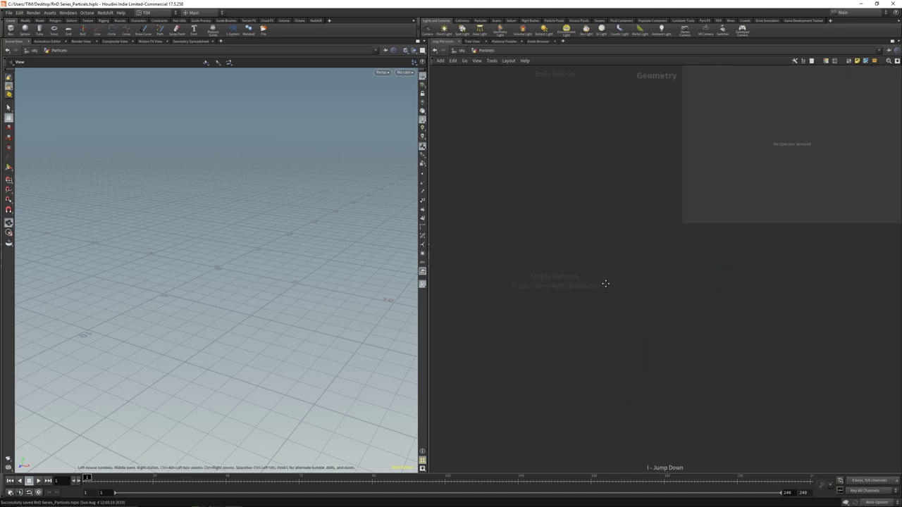
{"action": "key", "text": "u"}
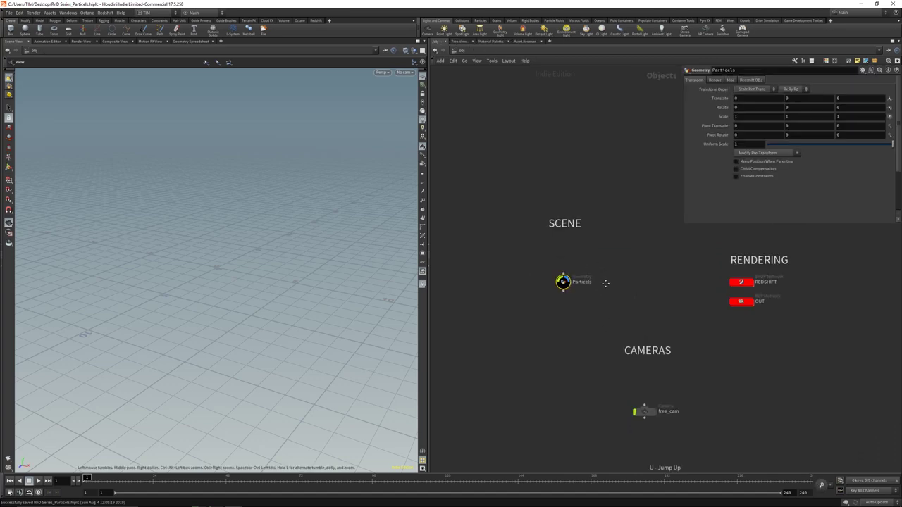
{"action": "key", "text": "i"}
{"action": "key", "text": "u"}
{"action": "key", "text": "i"}
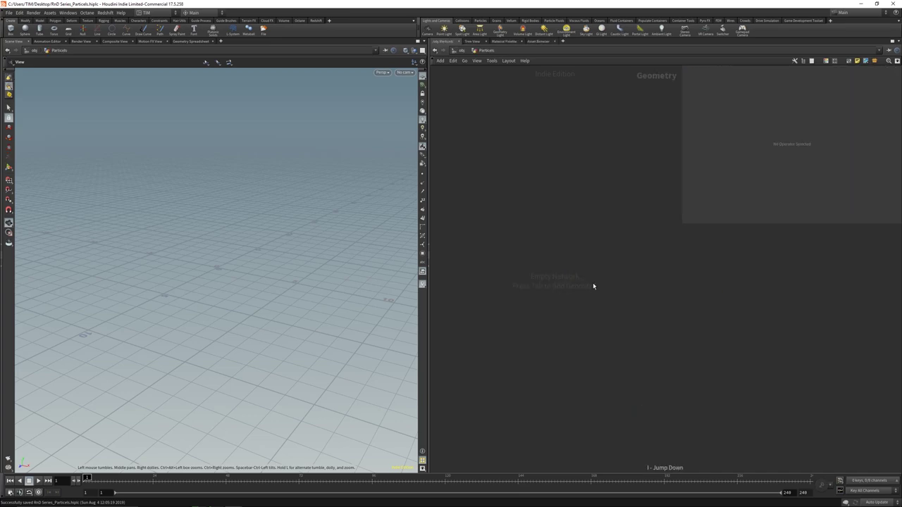
{"action": "key", "text": "u"}
{"action": "key", "text": "i"}
Step: Switch the viewport's background colour scheme from Light to the dark one
{"action": "left_click_drag", "start_coordinate": [290, 230], "coordinate": [249, 266]}
{"action": "key", "text": "d"}
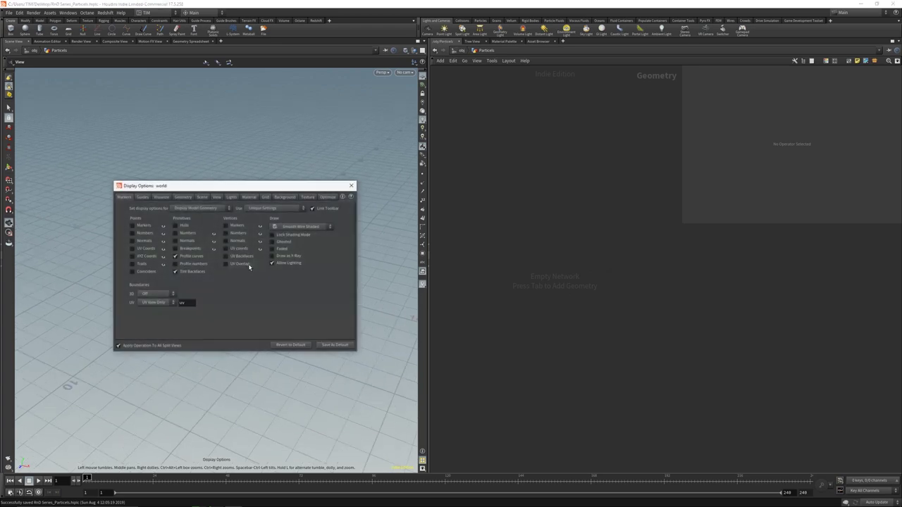
{"action": "left_click", "coordinate": [285, 197]}
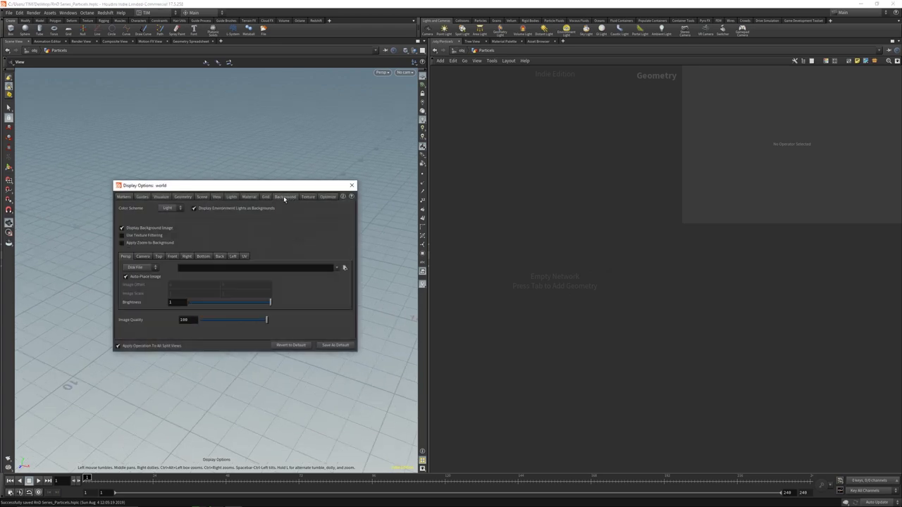
{"action": "left_click", "coordinate": [167, 209]}
{"action": "left_click", "coordinate": [166, 222]}
{"action": "left_click", "coordinate": [352, 186]}
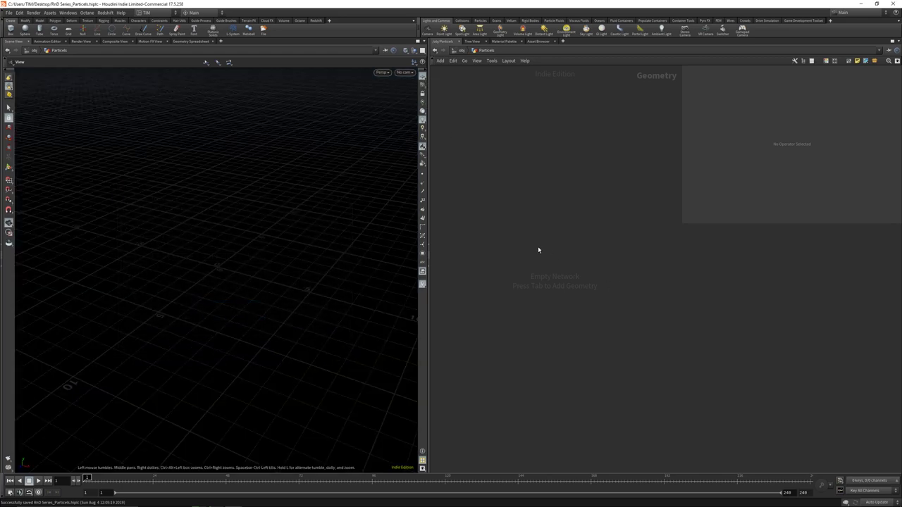
{"action": "key", "text": "Tab"}
{"action": "type", "text": "sph"}
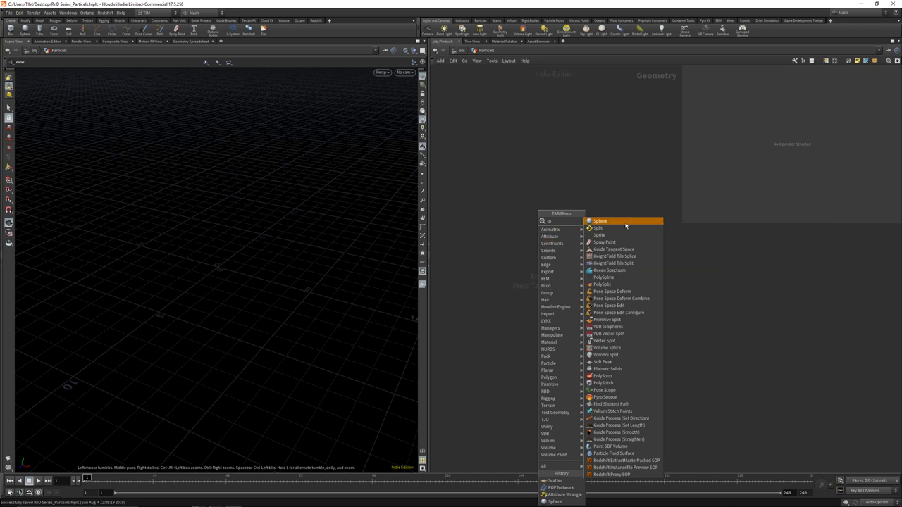
{"action": "key", "text": "Return"}
{"action": "left_click", "coordinate": [538, 231]}
{"action": "left_click_drag", "start_coordinate": [505, 199], "coordinate": [570, 267]}
{"action": "key", "text": "Delete"}
Step: Add a Grid node to the empty Particels network
{"action": "key", "text": "Tab"}
{"action": "type", "text": "grid"}
{"action": "key", "text": "Return"}
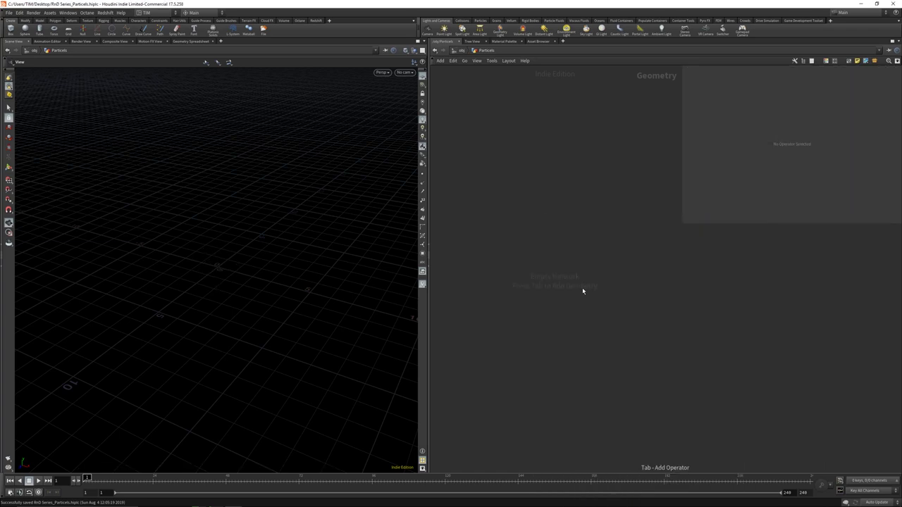
{"action": "left_click", "coordinate": [582, 287]}
{"action": "left_click_drag", "start_coordinate": [582, 290], "coordinate": [538, 256]}
Step: Set the grid's size to 1 by 1
{"action": "left_click", "coordinate": [751, 108]}
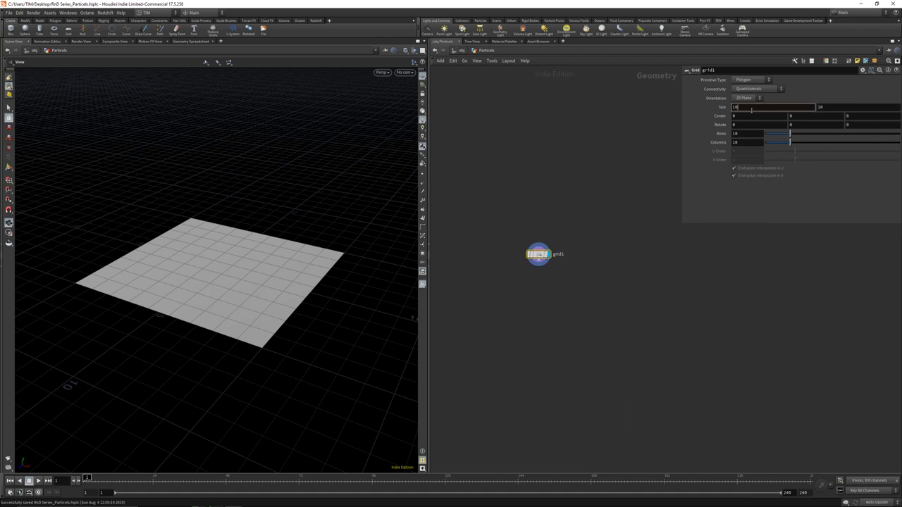
{"action": "type", "text": "1"}
{"action": "key", "text": "Tab"}
{"action": "type", "text": "1"}
{"action": "key", "text": "Return"}
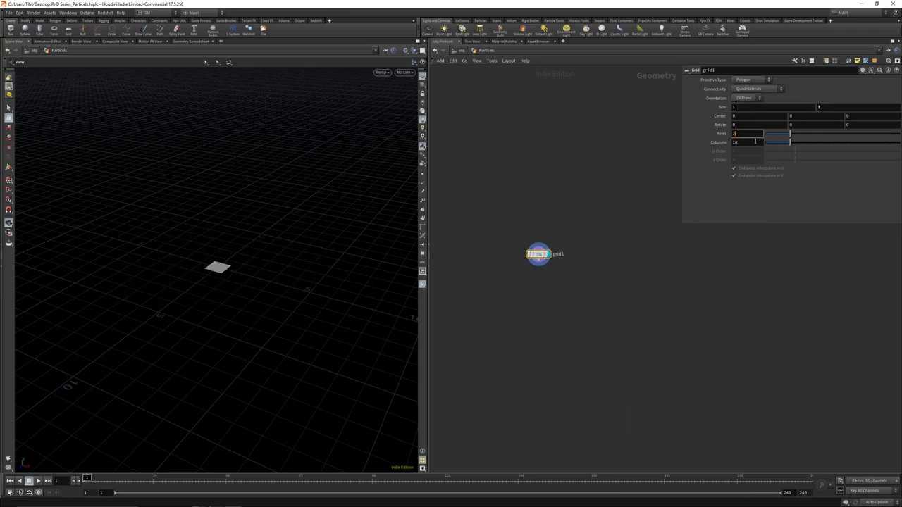
Step: Set the grid's rows to 2 and link its columns to them with the reference ch("rows")
{"action": "key", "text": "Tab"}
{"action": "right_click", "coordinate": [736, 146]}
{"action": "left_click", "coordinate": [746, 161]}
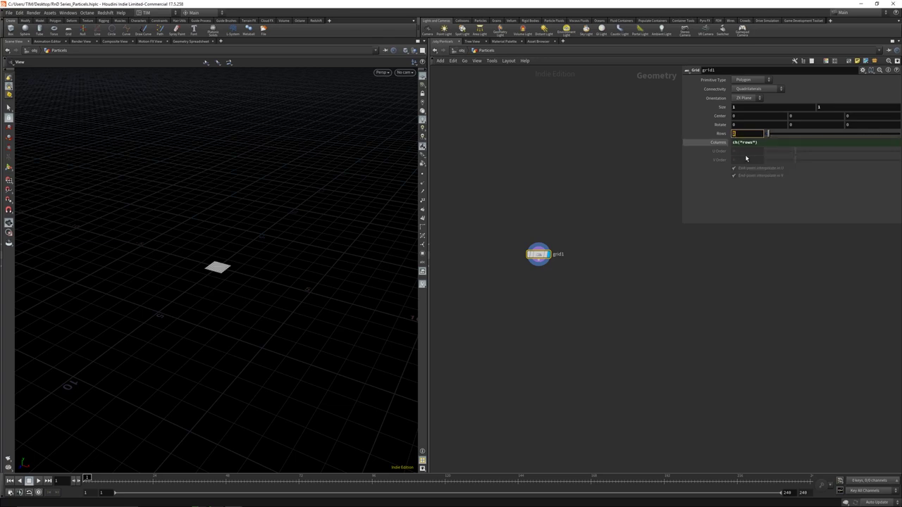
Step: Frame the grid in the viewport and save the scene file
{"action": "key", "text": "f"}
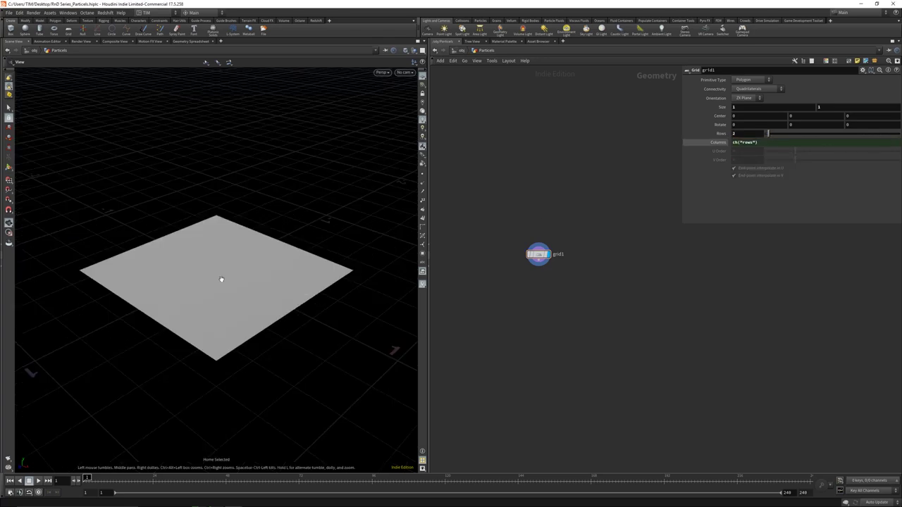
{"action": "left_click_drag", "start_coordinate": [219, 280], "coordinate": [252, 246]}
{"action": "key", "text": "ctrl+s"}
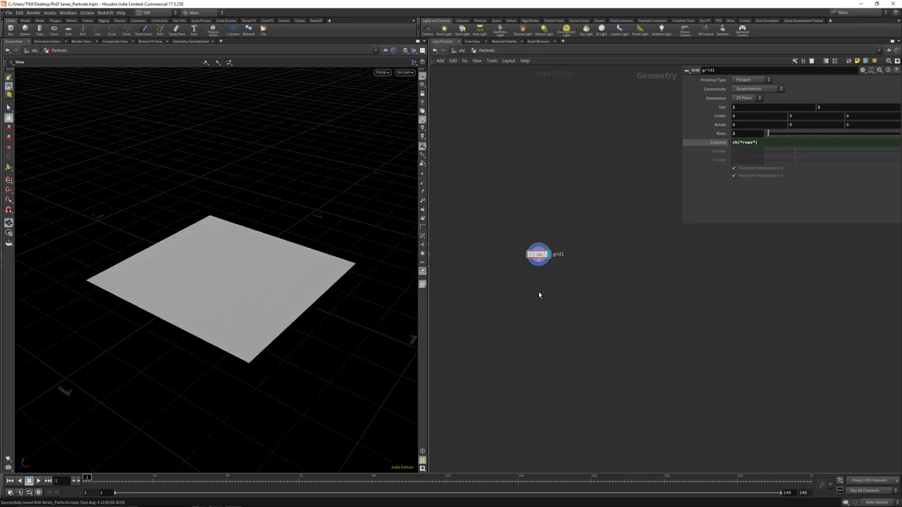
Step: Add an Attribute Wrangle below the grid, with the grid's output connected to its first input
{"action": "scroll", "coordinate": [540, 306], "scroll_direction": "up", "scroll_amount": 2}
{"action": "middle_click_drag", "start_coordinate": [540, 305], "coordinate": [556, 217]}
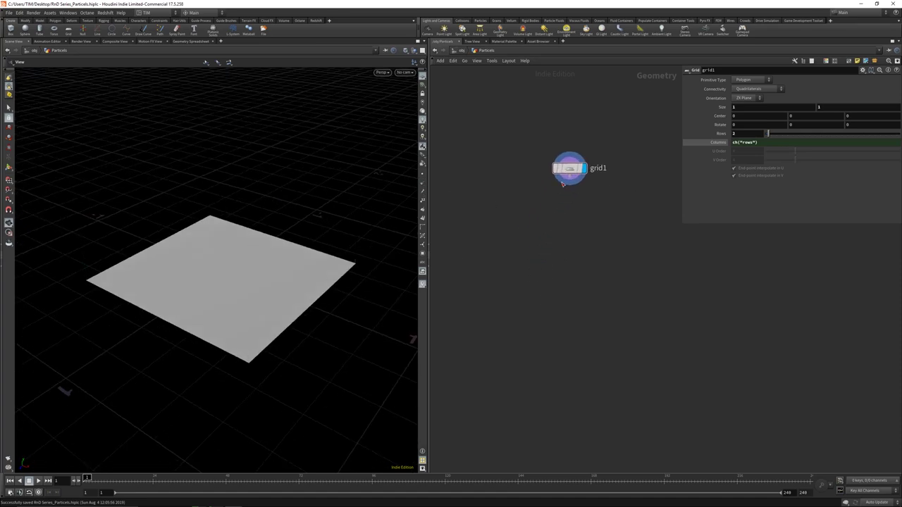
{"action": "left_click_drag", "start_coordinate": [563, 183], "coordinate": [466, 398]}
{"action": "mouse_move", "coordinate": [578, 243]}
{"action": "left_click", "coordinate": [624, 214]}
Step: Add a POP Network fed by the grid's output and place it below the wrangle
{"action": "type", "text": "pop"}
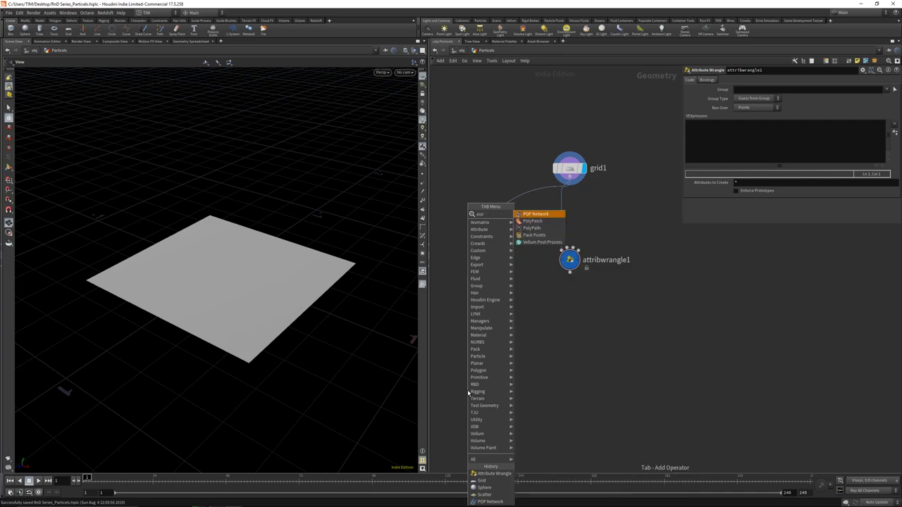
{"action": "key", "text": "Return"}
{"action": "left_click", "coordinate": [468, 390]}
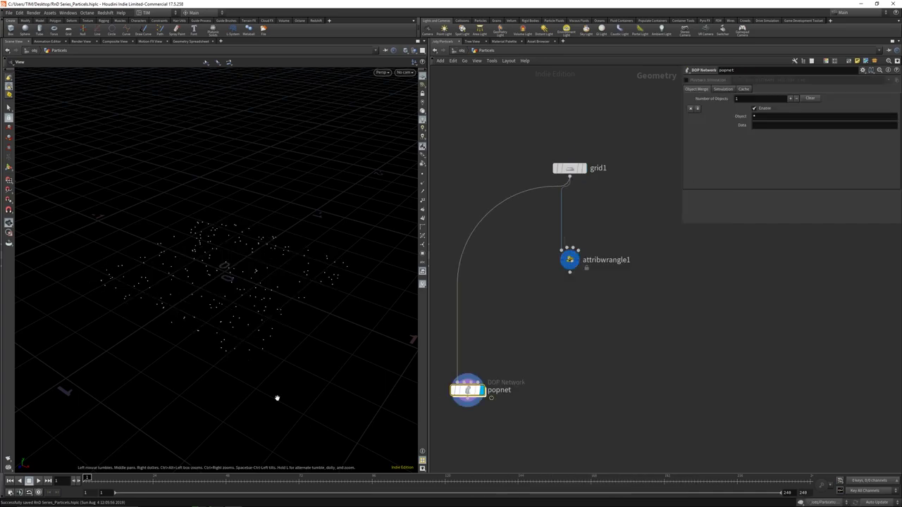
Step: Play the POP simulation and view the emitted particles from different angles
{"action": "left_click", "coordinate": [40, 481]}
{"action": "left_click_drag", "start_coordinate": [399, 272], "coordinate": [261, 325]}
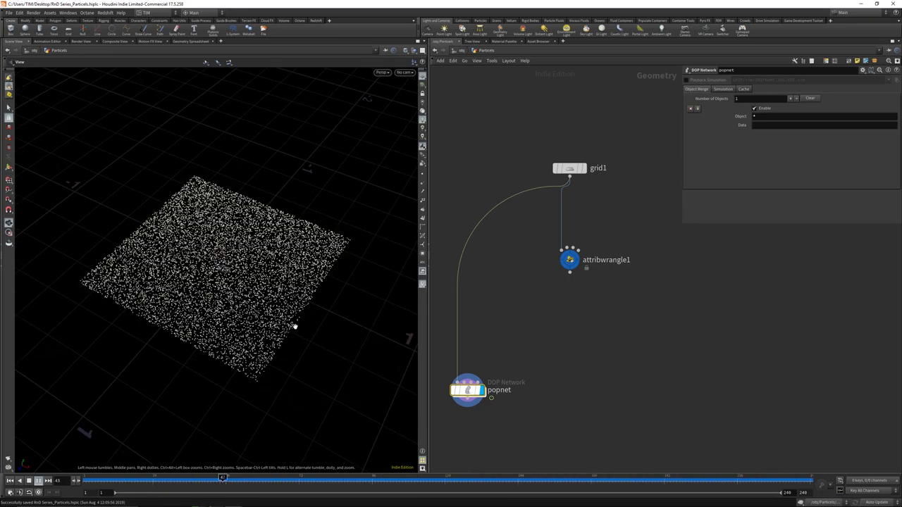
{"action": "mouse_move", "coordinate": [295, 326]}
{"action": "left_mouse_down"}
{"action": "mouse_move", "coordinate": [276, 313]}
{"action": "mouse_move", "coordinate": [235, 359]}
{"action": "mouse_move", "coordinate": [260, 309]}
{"action": "mouse_move", "coordinate": [310, 334]}
{"action": "left_mouse_up"}
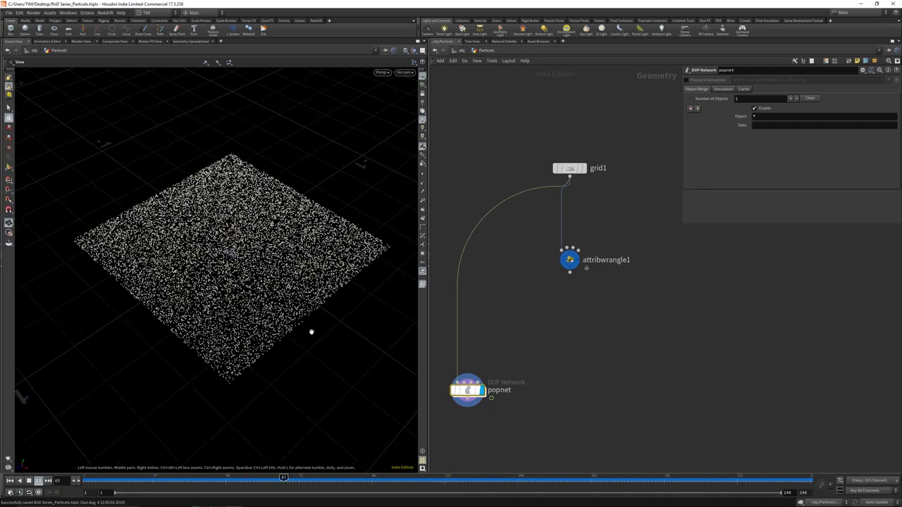
Step: Open the attribute wrangle's VEXpression in the external Sublime Text editor
{"action": "left_click", "coordinate": [570, 260]}
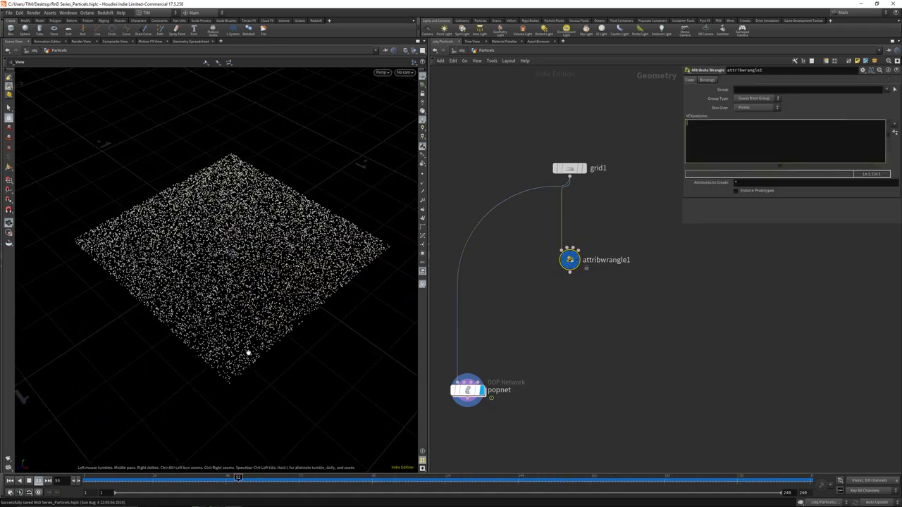
{"action": "left_click", "coordinate": [737, 134]}
{"action": "key", "text": "alt+e"}
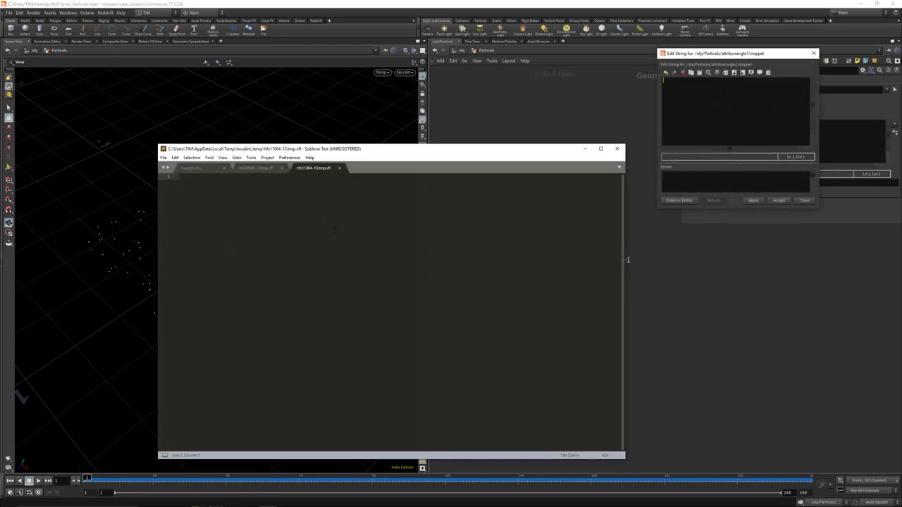
Step: Write @N = @N; as the first line of the wrangle's VEX code, followed by a blank line
{"action": "type", "text": "@N = @nam"}
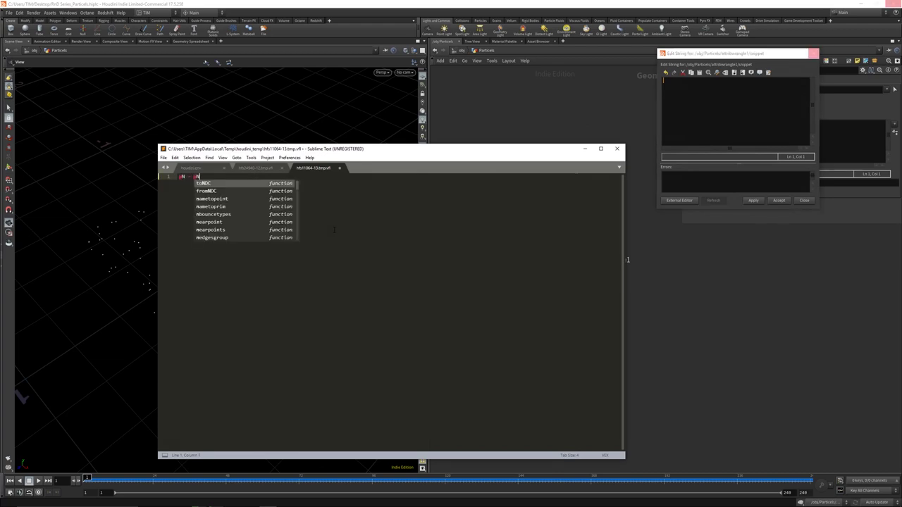
{"action": "key", "text": "Tab"}
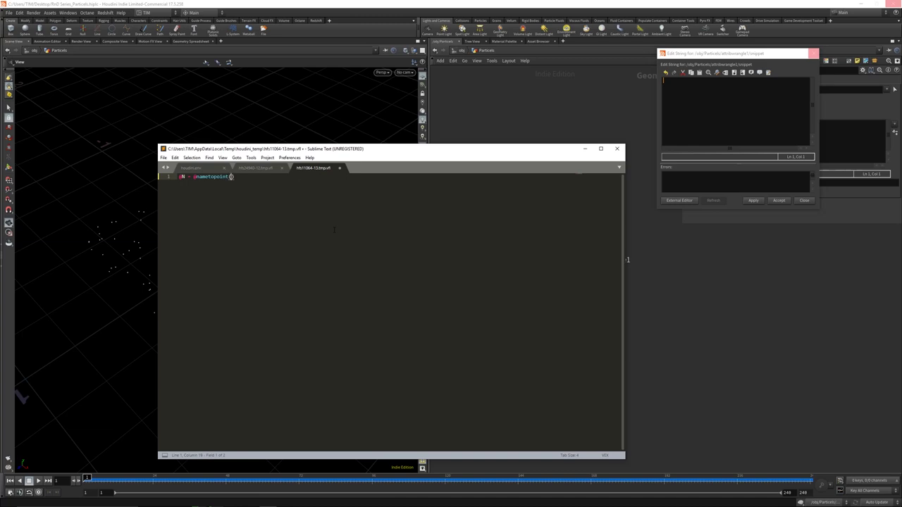
{"action": "key", "text": "ctrl+z"}
{"action": "type", "text": ";"}
{"action": "key", "text": "Return"}
{"action": "key", "text": "Return"}
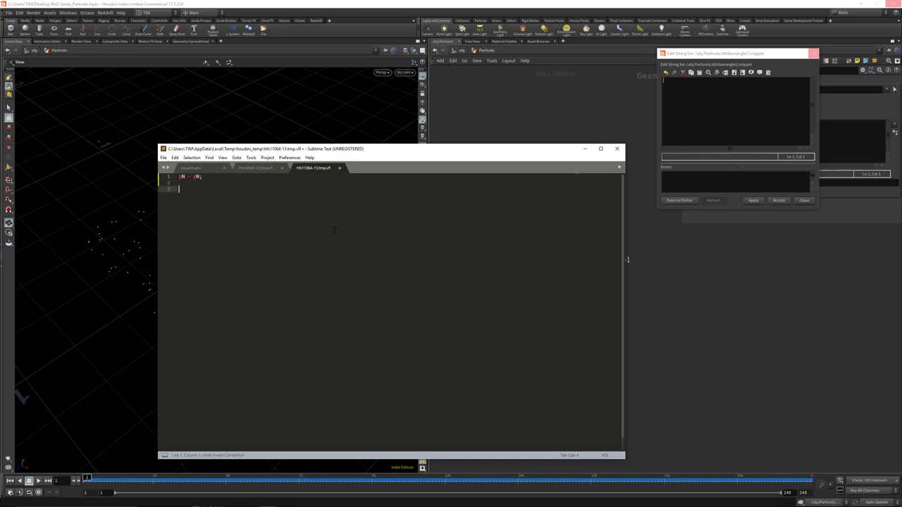
Step: Add the line v@v = @N;, save the file, close the external editor and accept the edited VEXpression
{"action": "type", "text": "v@"}
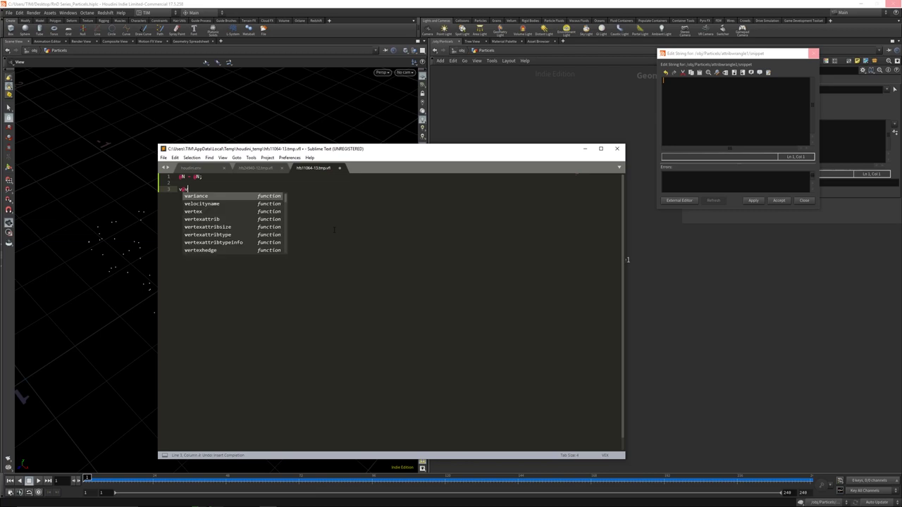
{"action": "type", "text": "v "}
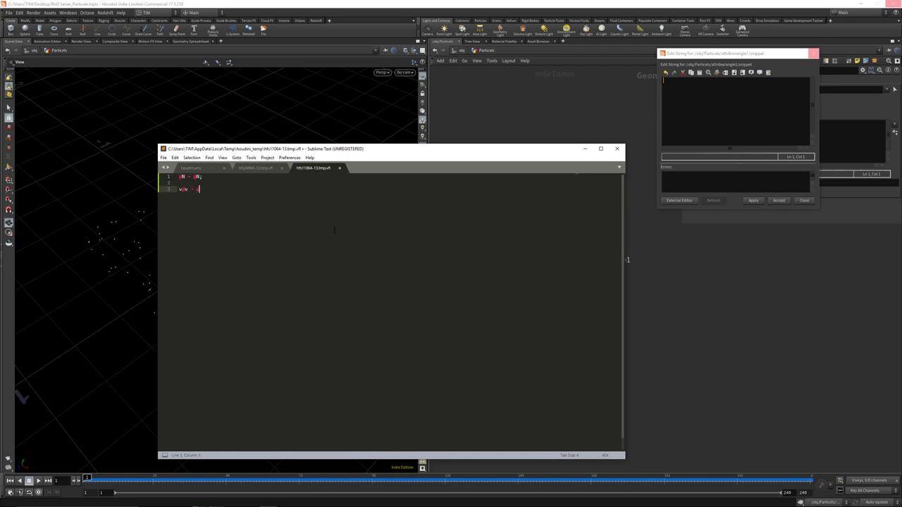
{"action": "type", "text": "= @N;"}
{"action": "key", "text": "ctrl+s"}
{"action": "left_click", "coordinate": [618, 148]}
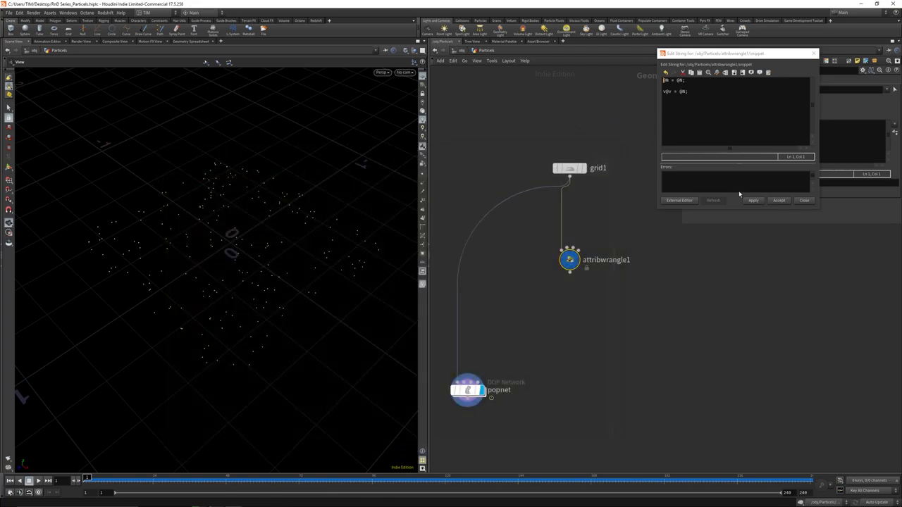
{"action": "left_click", "coordinate": [779, 200]}
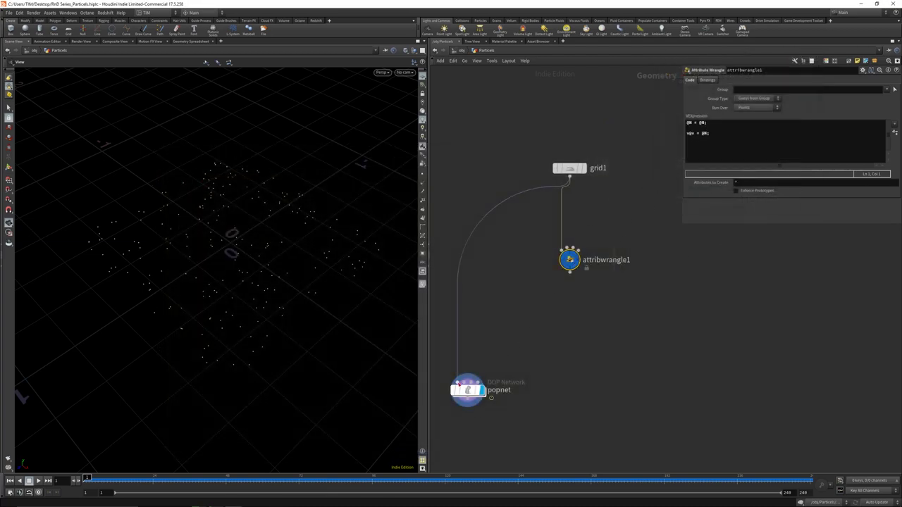
Step: Feed the POP network's first input from the attribute wrangle instead of the grid, and play the simulation to view the rising particles
{"action": "left_click_drag", "start_coordinate": [570, 272], "coordinate": [468, 377]}
{"action": "left_click", "coordinate": [468, 390]}
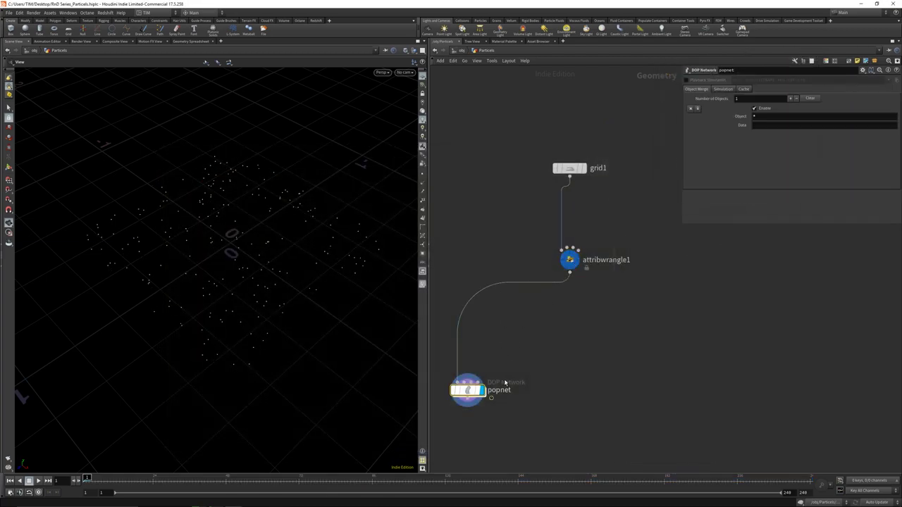
{"action": "right_click_drag", "start_coordinate": [216, 310], "coordinate": [193, 425]}
{"action": "left_click_drag", "start_coordinate": [193, 425], "coordinate": [231, 342]}
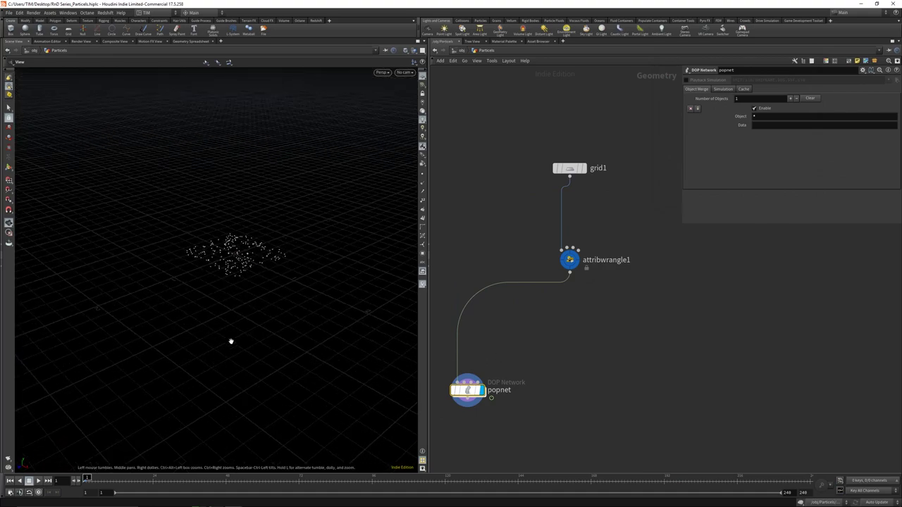
{"action": "key", "text": "Up"}
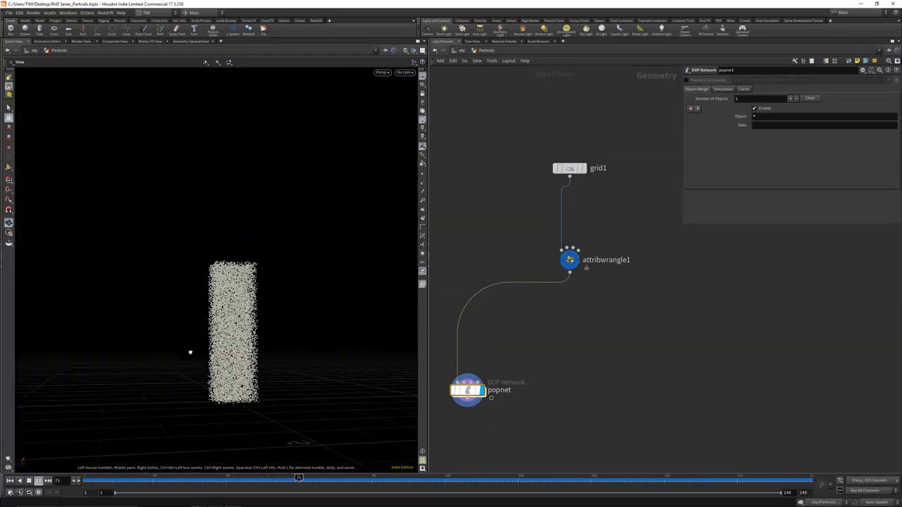
{"action": "key", "text": "ctrl+Up"}
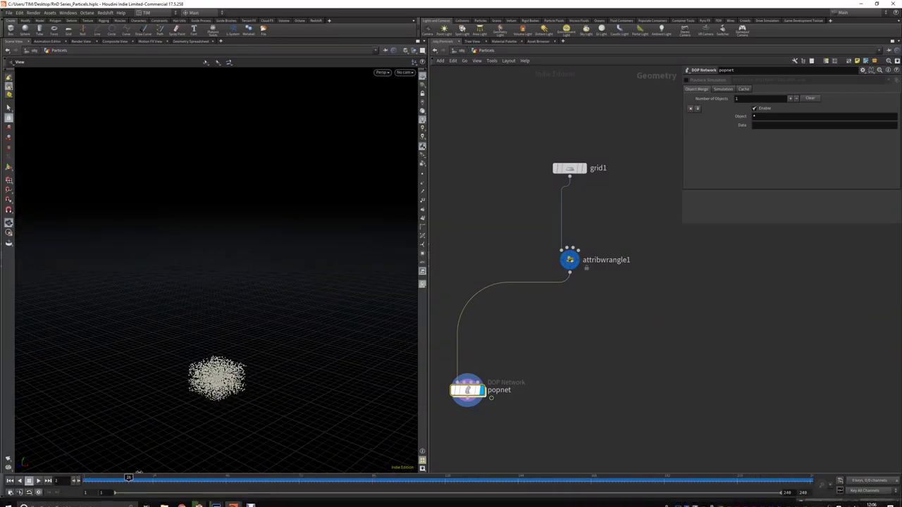
{"action": "key", "text": "ctrl+Up"}
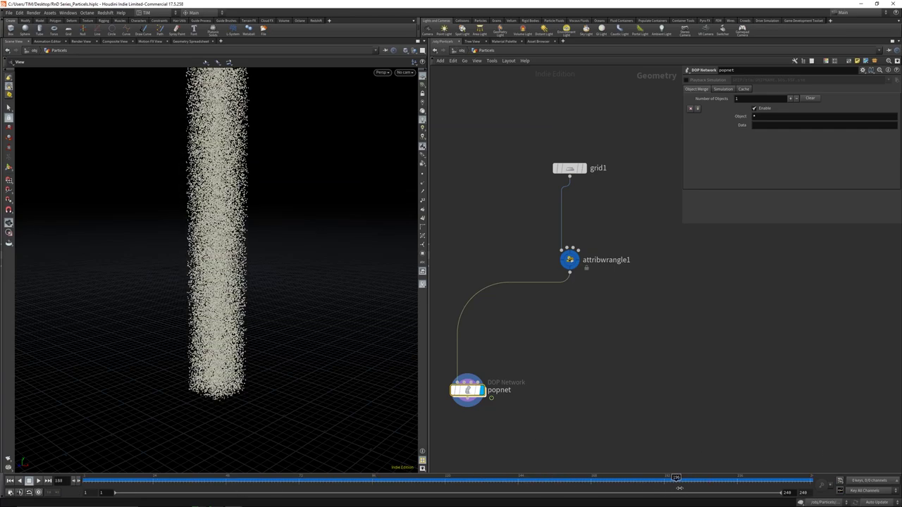
{"action": "scroll", "coordinate": [277, 442], "scroll_direction": "up", "scroll_amount": 3}
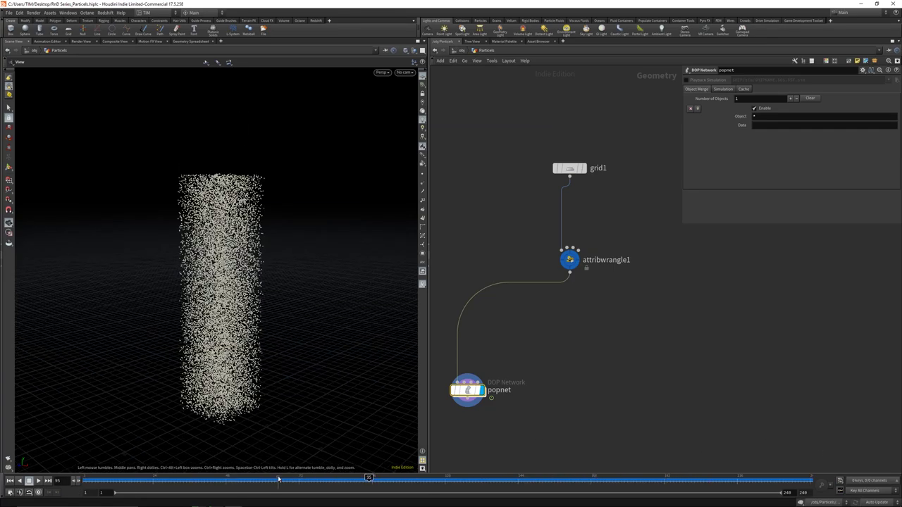
{"action": "key", "text": "ctrl+Up"}
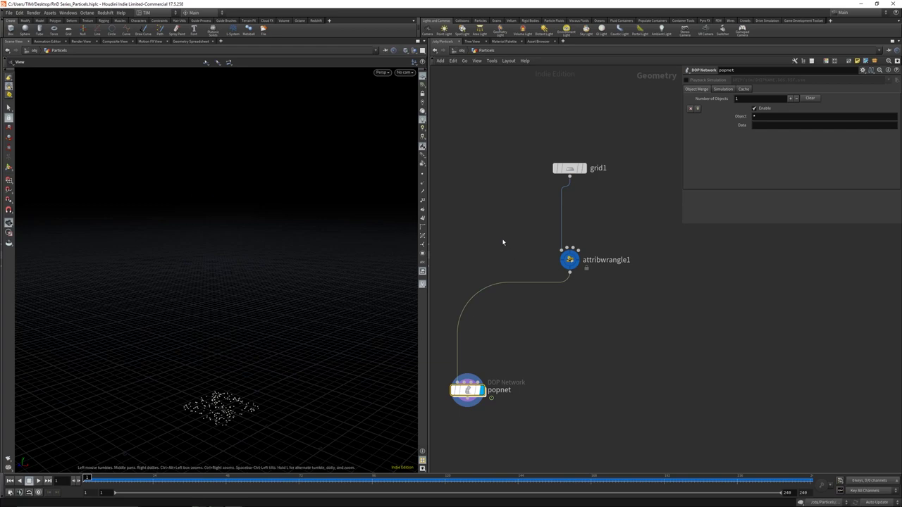
Step: Lay out the grid, attribute wrangle and POP network in a tidy vertical column and select the POP network
{"action": "left_click", "coordinate": [569, 259]}
{"action": "middle_click_drag", "start_coordinate": [618, 312], "coordinate": [677, 277]}
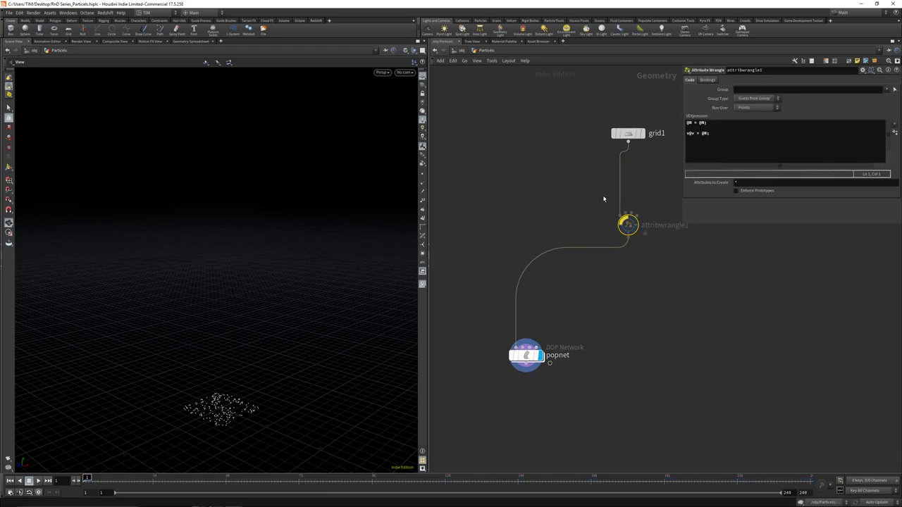
{"action": "key", "text": "l"}
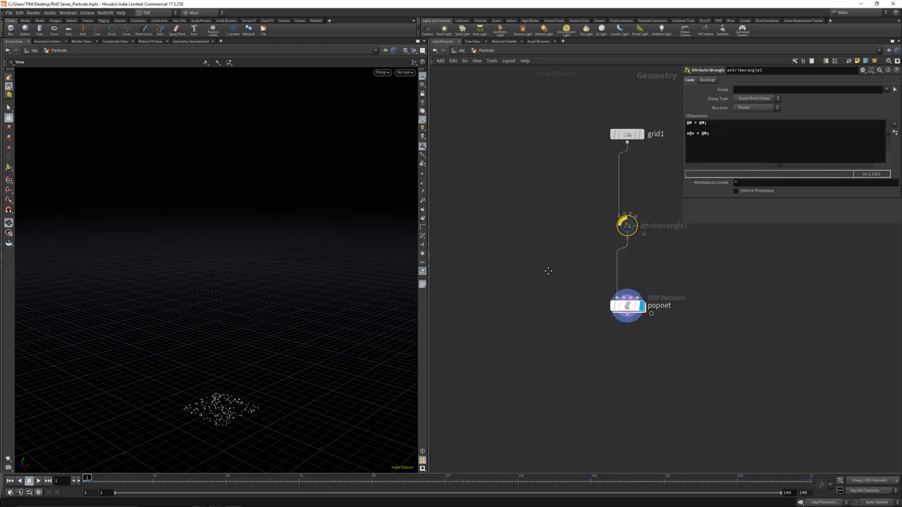
{"action": "middle_click_drag", "start_coordinate": [634, 141], "coordinate": [566, 219]}
{"action": "left_click_drag", "start_coordinate": [566, 219], "coordinate": [569, 236]}
{"action": "left_click", "coordinate": [564, 383]}
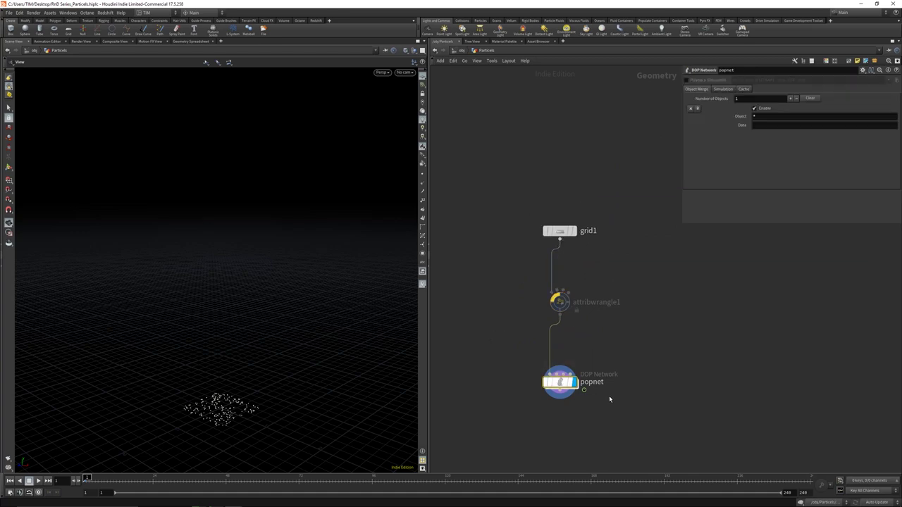
Step: Go inside the POP network and space its nodes apart, with the source and merge higher, popobject aside and the output lower
{"action": "double_click", "coordinate": [565, 384]}
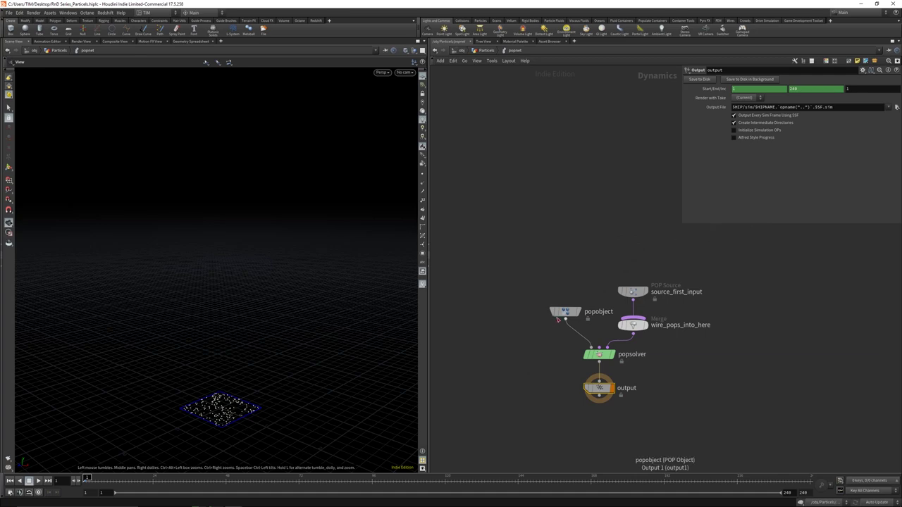
{"action": "left_click_drag", "start_coordinate": [590, 313], "coordinate": [545, 316]}
{"action": "middle_click_drag", "start_coordinate": [628, 274], "coordinate": [590, 303]}
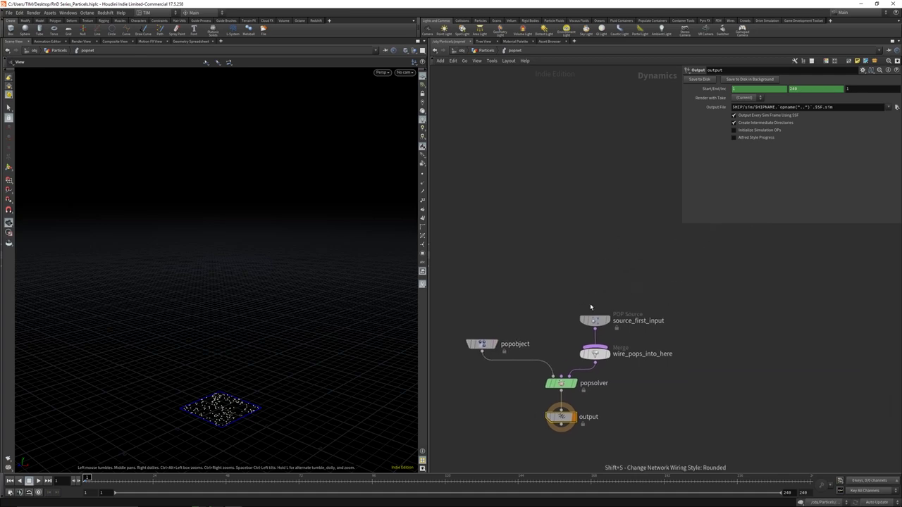
{"action": "left_click_drag", "start_coordinate": [594, 320], "coordinate": [593, 224]}
{"action": "left_click_drag", "start_coordinate": [595, 354], "coordinate": [594, 281]}
{"action": "left_click", "coordinate": [481, 344]}
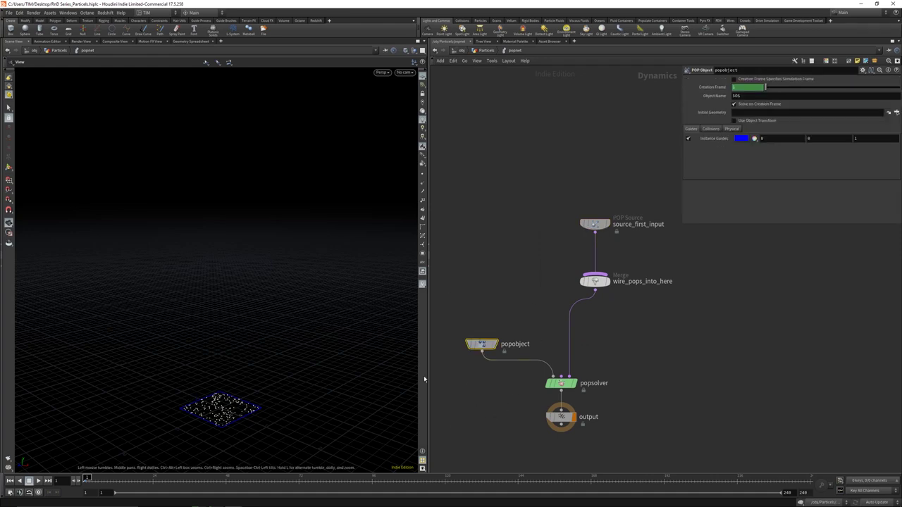
{"action": "left_click_drag", "start_coordinate": [560, 417], "coordinate": [561, 454]}
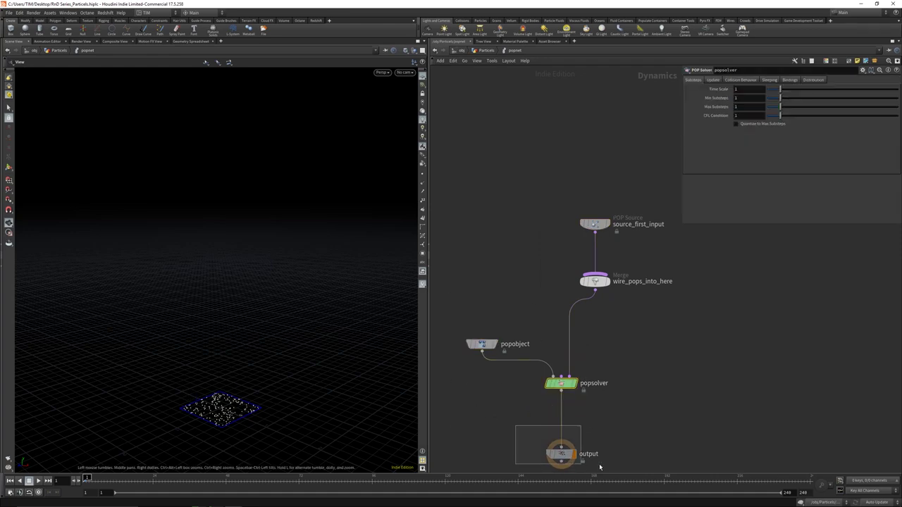
{"action": "middle_click_drag", "start_coordinate": [506, 273], "coordinate": [554, 211]}
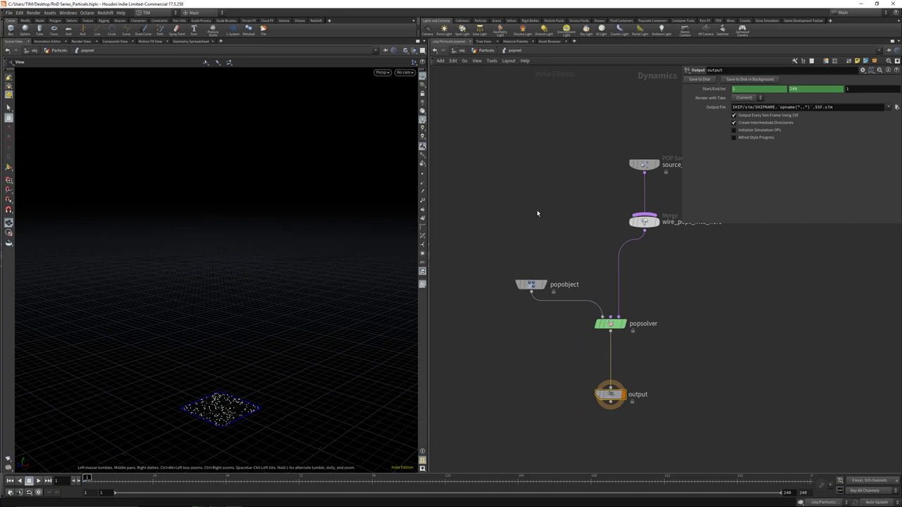
Step: Show the birth parameters of the source_first_input POP Source
{"action": "left_click_drag", "start_coordinate": [566, 122], "coordinate": [640, 202]}
{"action": "middle_click_drag", "start_coordinate": [595, 167], "coordinate": [542, 205]}
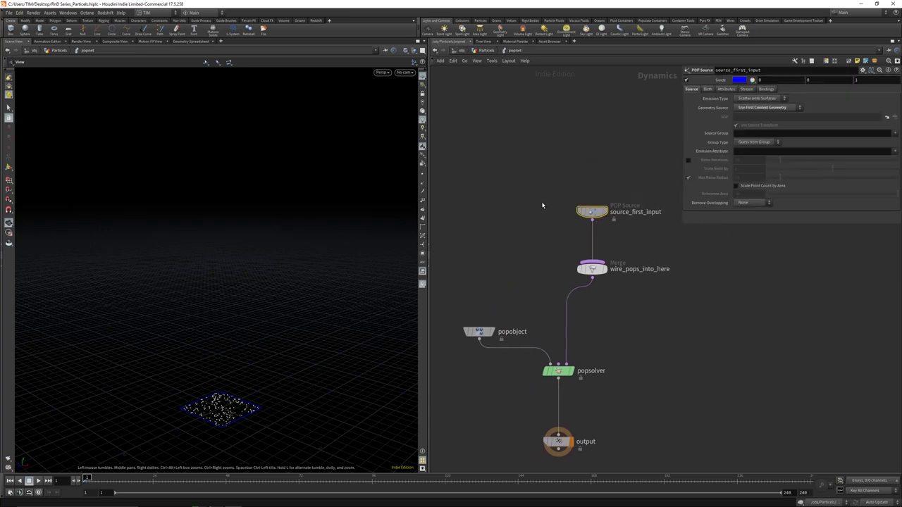
{"action": "left_click", "coordinate": [707, 89]}
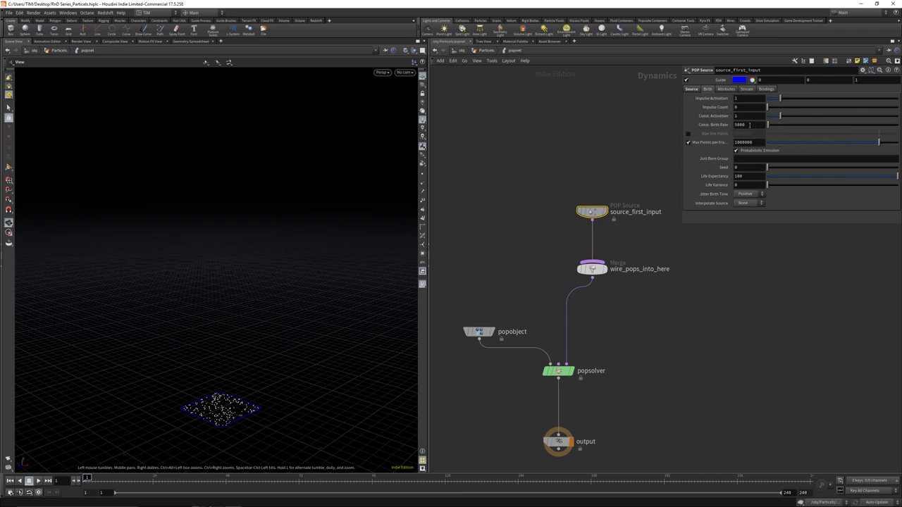
Step: Set the POP Source's constant birth rate to 25 and play the simulation, viewing the emission up close
{"action": "double_click", "coordinate": [749, 125]}
{"action": "type", "text": "25"}
{"action": "key", "text": "Return"}
{"action": "left_click", "coordinate": [505, 186]}
{"action": "key", "text": "Up"}
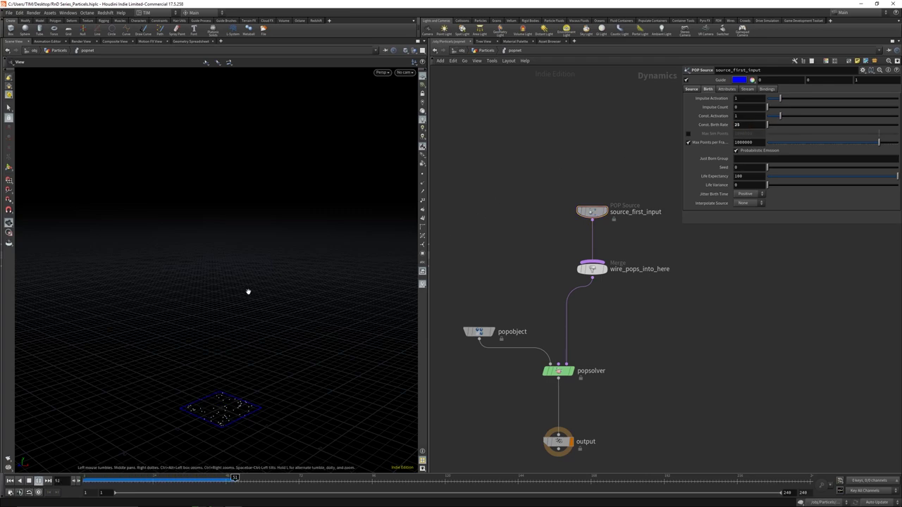
{"action": "left_click_drag", "start_coordinate": [244, 293], "coordinate": [238, 326]}
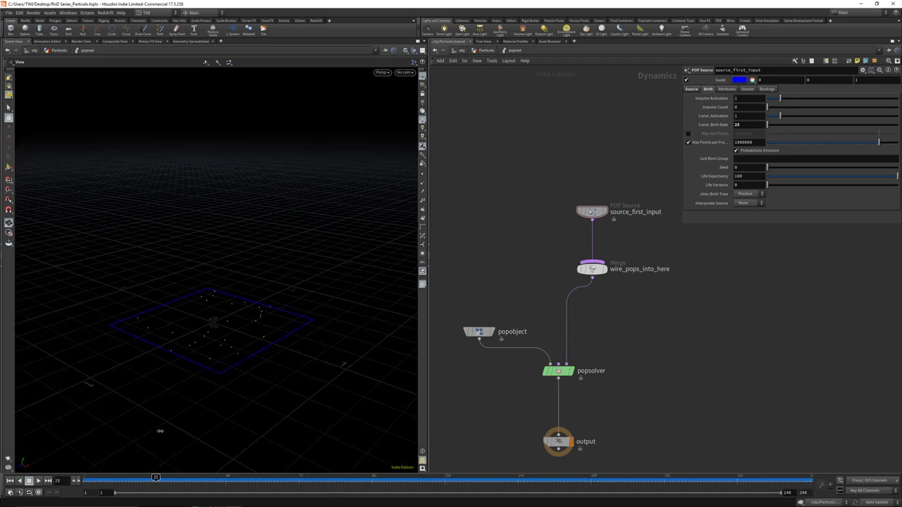
Step: Set the POP Source's constant birth rate and constant activation to 0 and its impulse count to 5, and check the playback
{"action": "key", "text": "Return"}
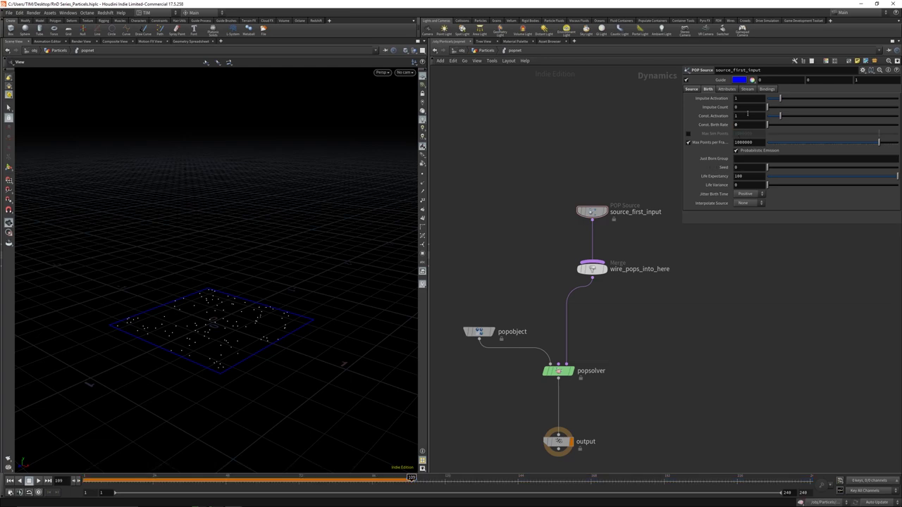
{"action": "key", "text": "Return"}
{"action": "left_click", "coordinate": [197, 479]}
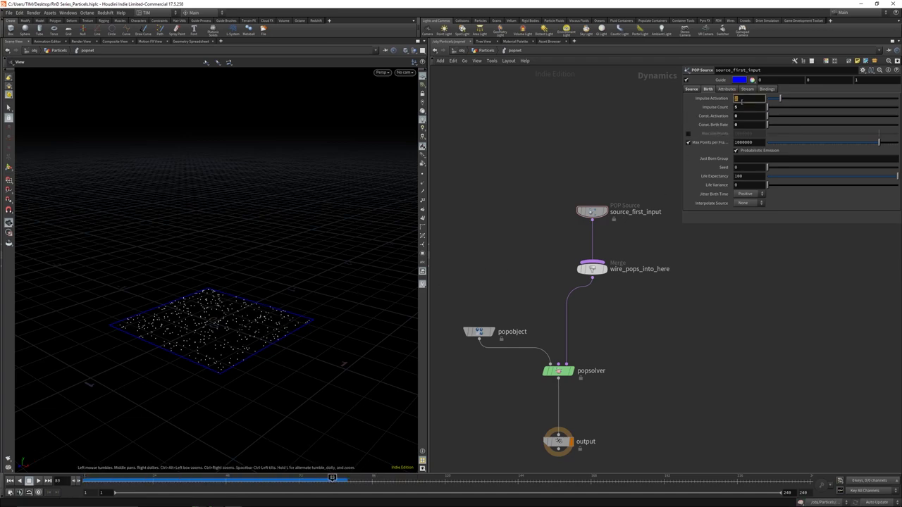
Step: Set the POP Source's impulse activation to the expression $F == 1 and replay the simulation from the first frame
{"action": "type", "text": "$F"}
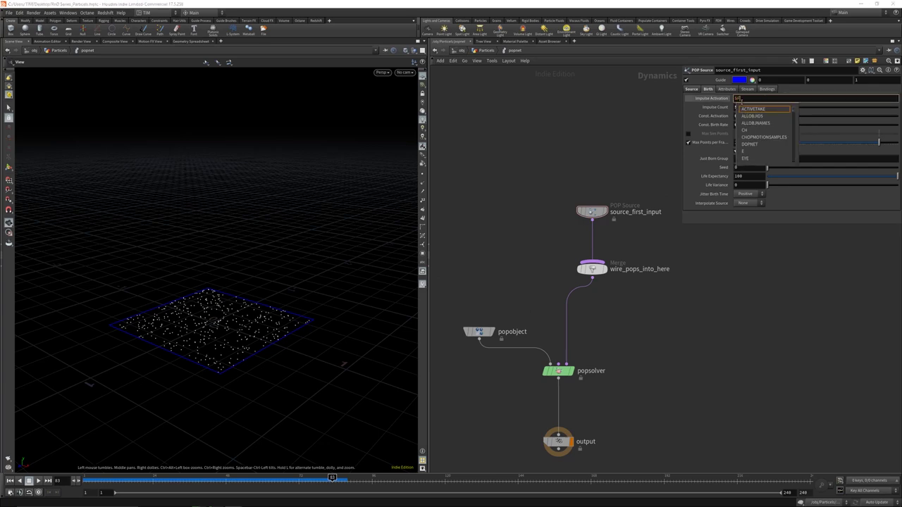
{"action": "type", "text": " == "}
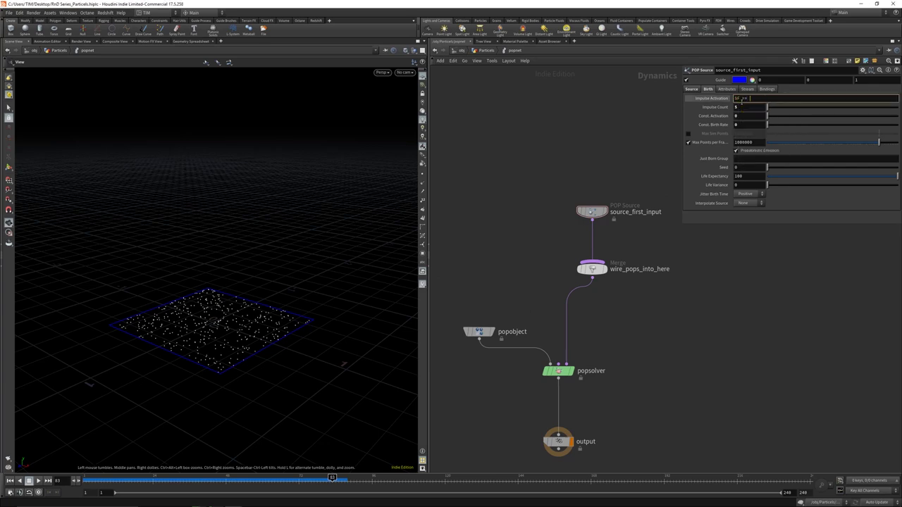
{"action": "type", "text": "1"}
{"action": "key", "text": "Return"}
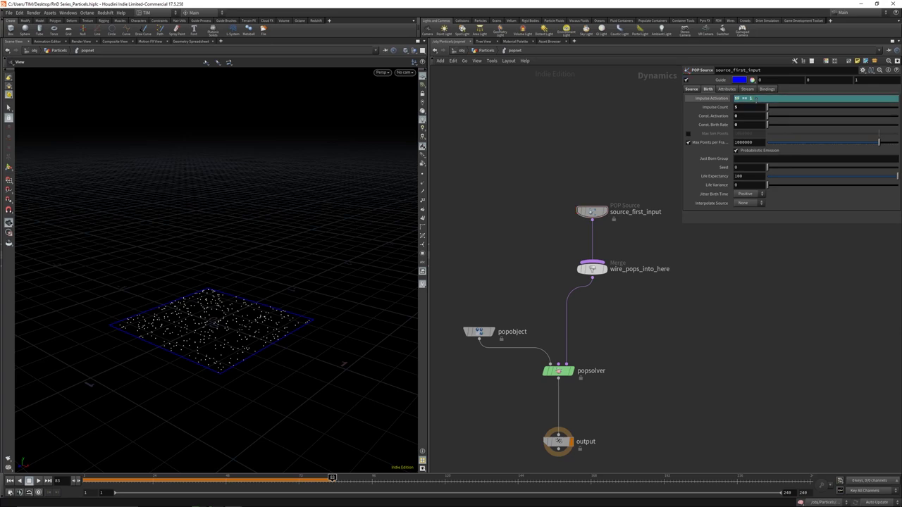
{"action": "key", "text": "ctrl+Left"}
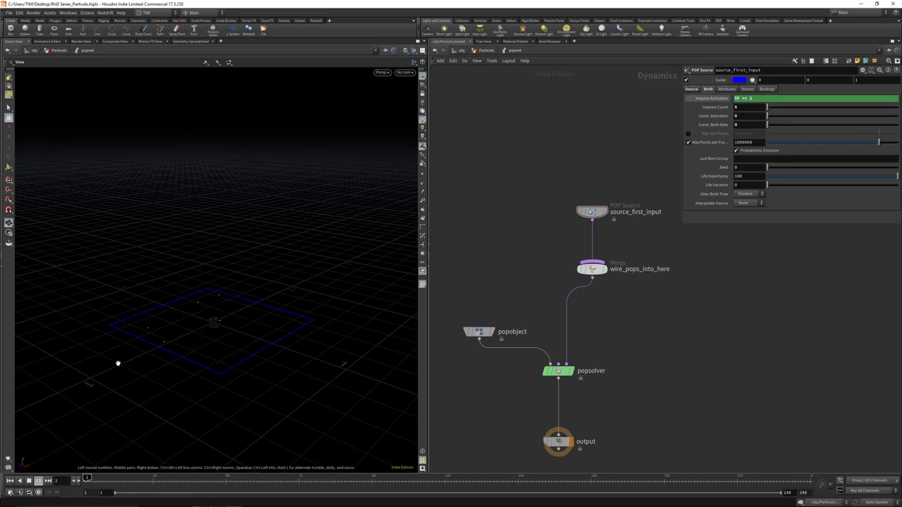
{"action": "key", "text": "ctrl+Left"}
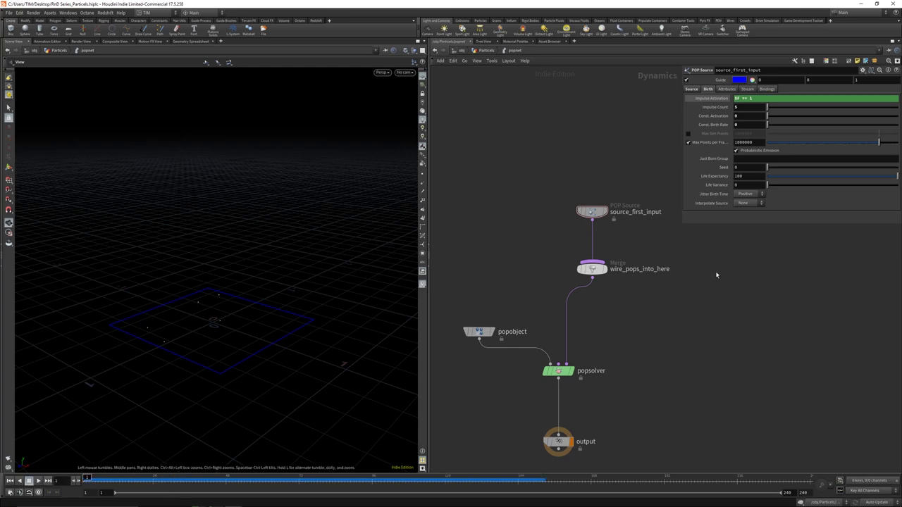
Step: Add a POP Wind node wired into the pre-solve input of the popsolver
{"action": "scroll", "coordinate": [615, 317], "scroll_direction": "up", "scroll_amount": 3}
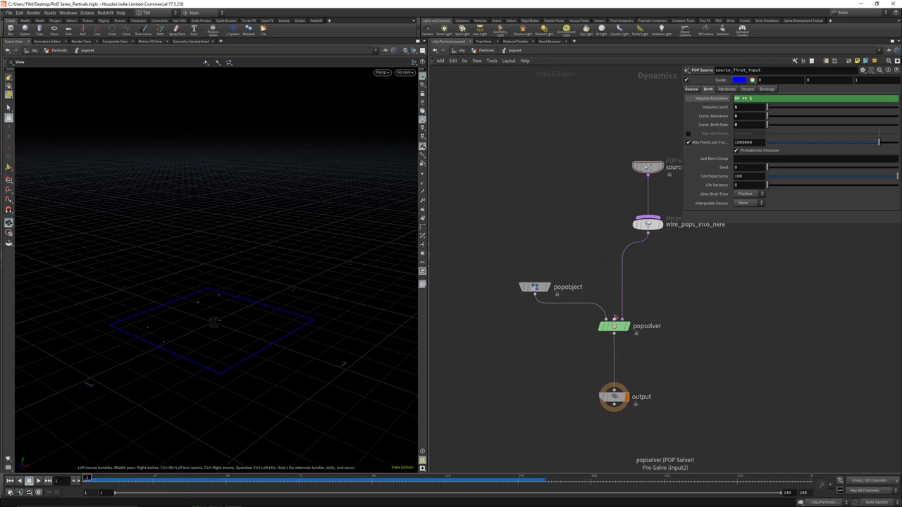
{"action": "left_click_drag", "start_coordinate": [614, 317], "coordinate": [545, 268]}
{"action": "type", "text": "pop"}
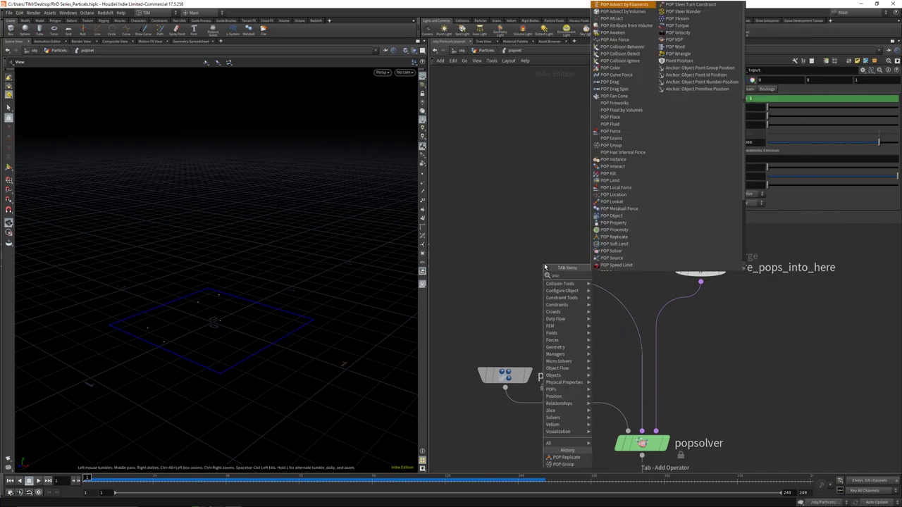
{"action": "type", "text": "w"}
{"action": "key", "text": "Return"}
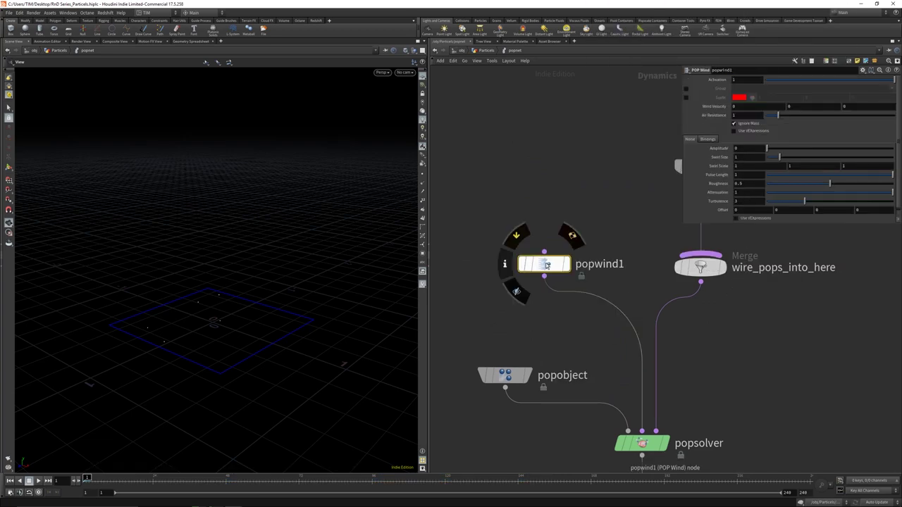
{"action": "scroll", "coordinate": [531, 238], "scroll_direction": "down", "scroll_amount": 3}
{"action": "scroll", "coordinate": [460, 239], "scroll_direction": "up", "scroll_amount": 1}
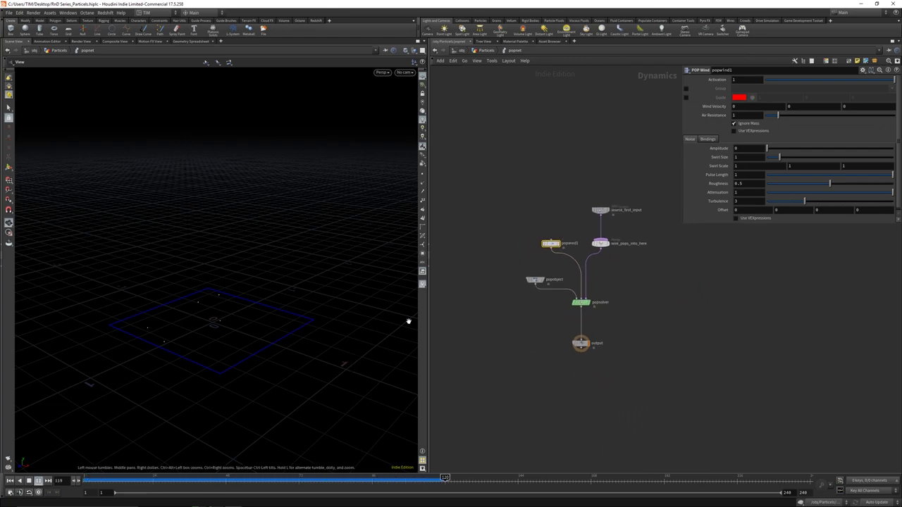
Step: Set the POP Wind's noise amplitude to 1 and play the simulation to check the motion
{"action": "left_click", "coordinate": [497, 479]}
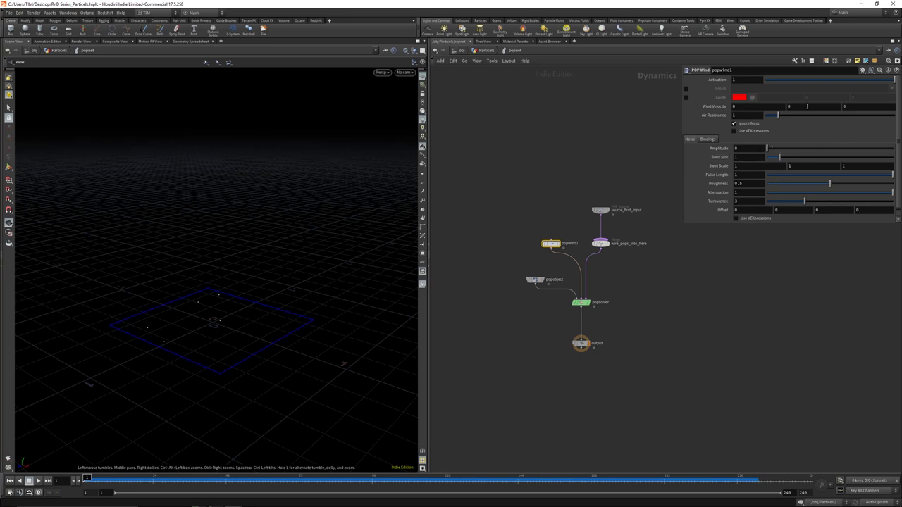
{"action": "key", "text": "Return"}
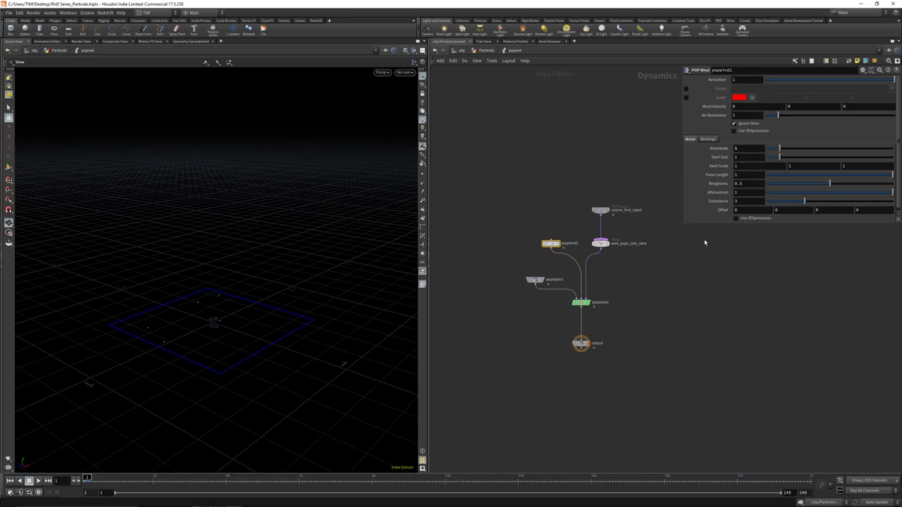
{"action": "key", "text": "Up"}
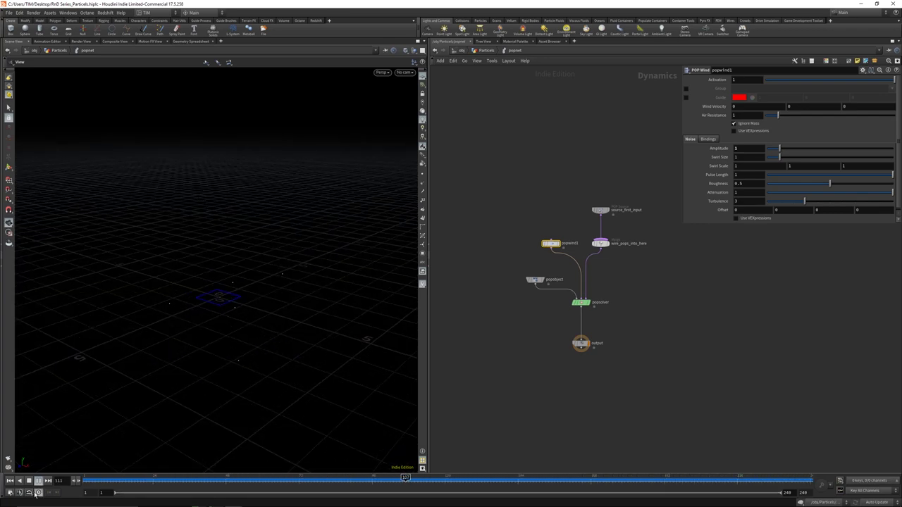
{"action": "left_click", "coordinate": [28, 481]}
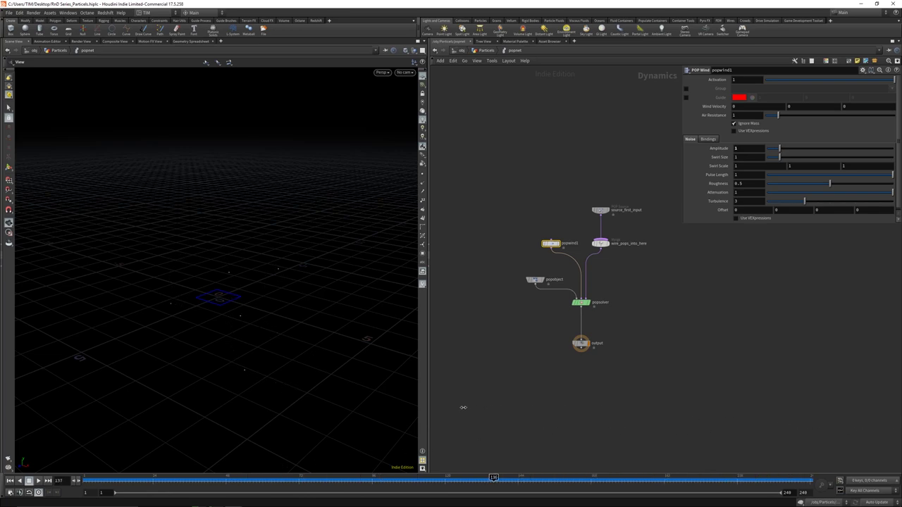
Step: Return to the geometry network, add a Trail node after popnet and display its output
{"action": "key", "text": "u"}
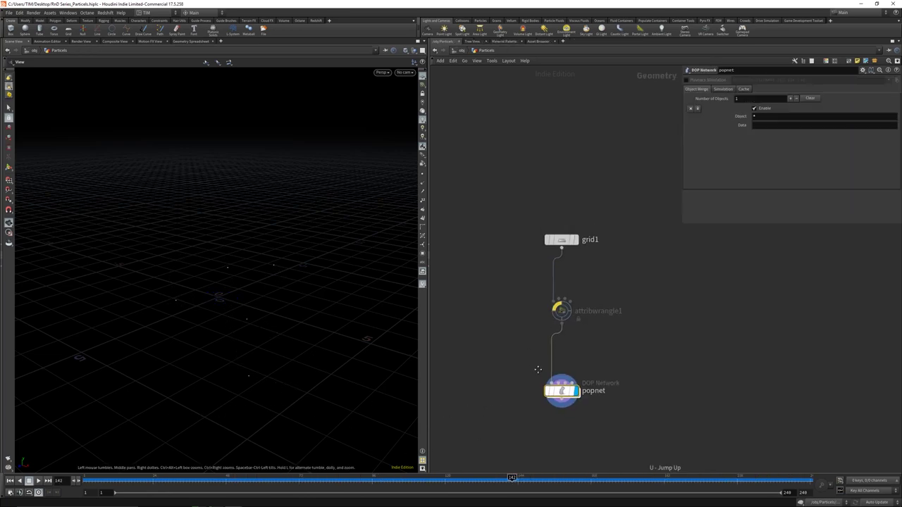
{"action": "key", "text": "Tab"}
{"action": "mouse_move", "coordinate": [537, 349]}
{"action": "type", "text": "trail"}
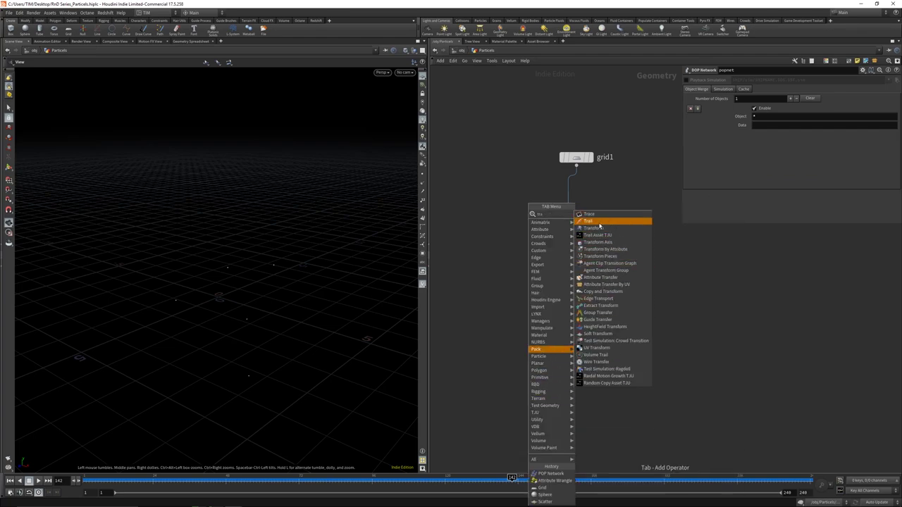
{"action": "key", "text": "Return"}
{"action": "left_click", "coordinate": [555, 431]}
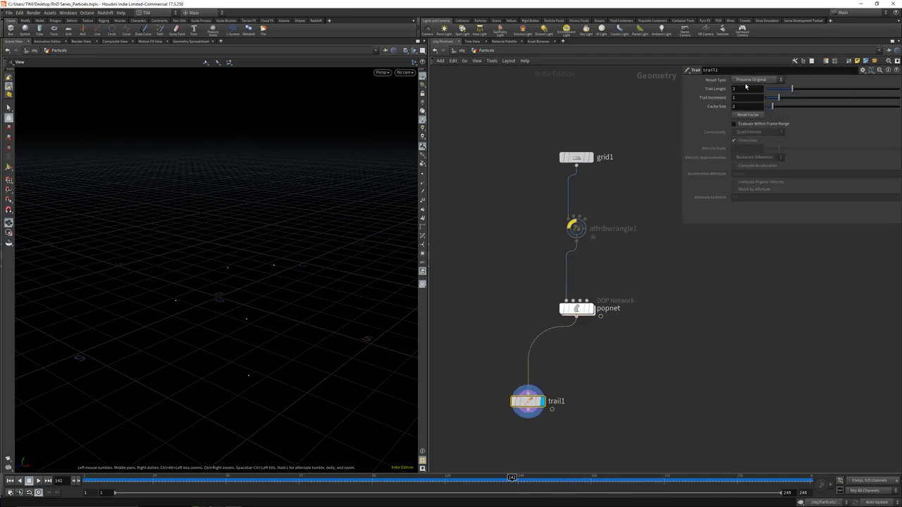
Step: Make the Trail connect as polygons within the frame range with rows unclosed, set its length to 240 and view the last frame
{"action": "left_click", "coordinate": [747, 81]}
{"action": "left_click", "coordinate": [753, 105]}
{"action": "key", "text": "ctrl+Up"}
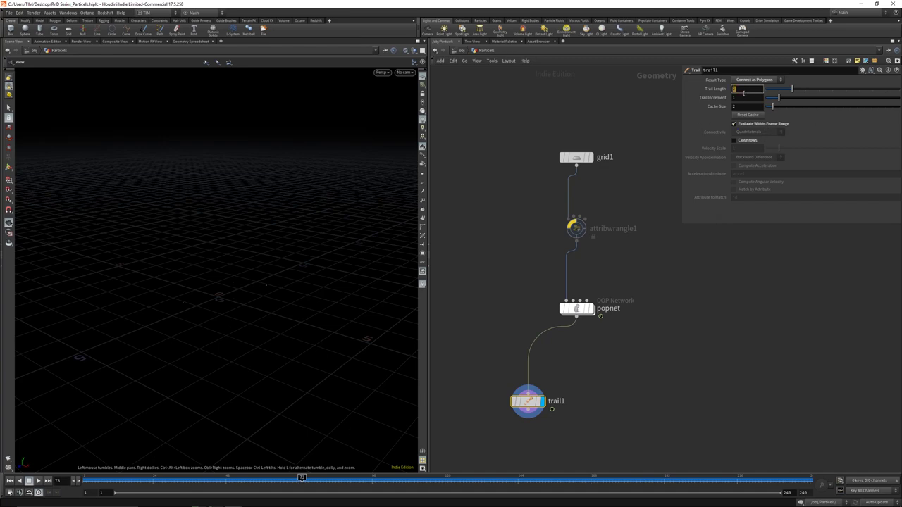
{"action": "type", "text": "0"}
{"action": "key", "text": "Return"}
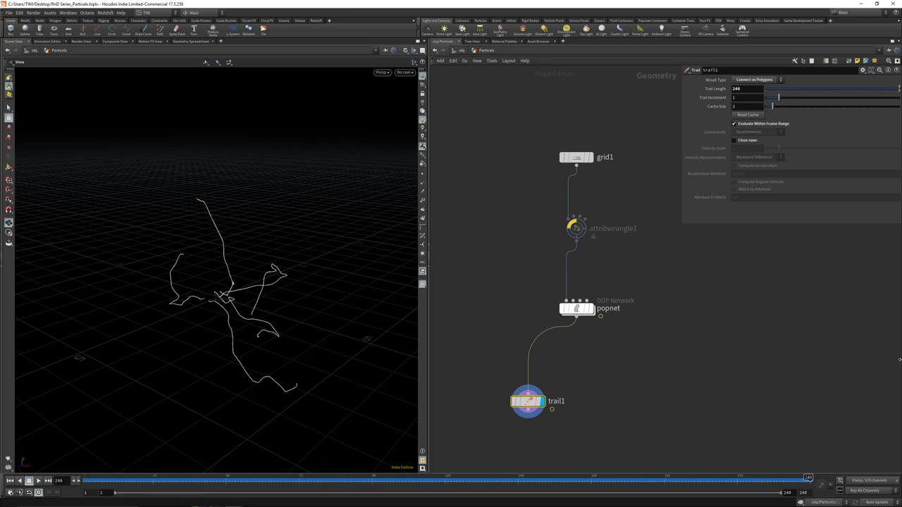
{"action": "left_click_drag", "start_coordinate": [148, 274], "coordinate": [296, 256]}
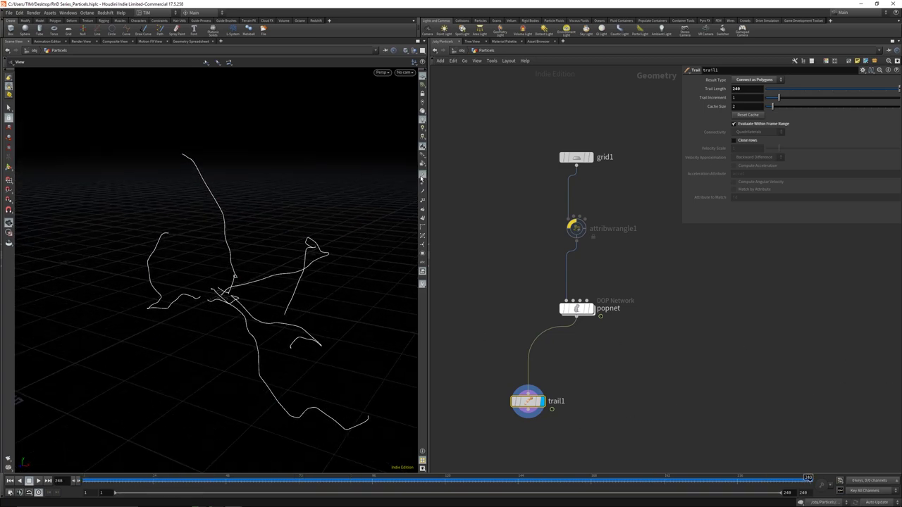
Step: Raise the POP Source's impulse count to 25 inside popnet and view the resulting trails at the geometry level
{"action": "double_click", "coordinate": [576, 308]}
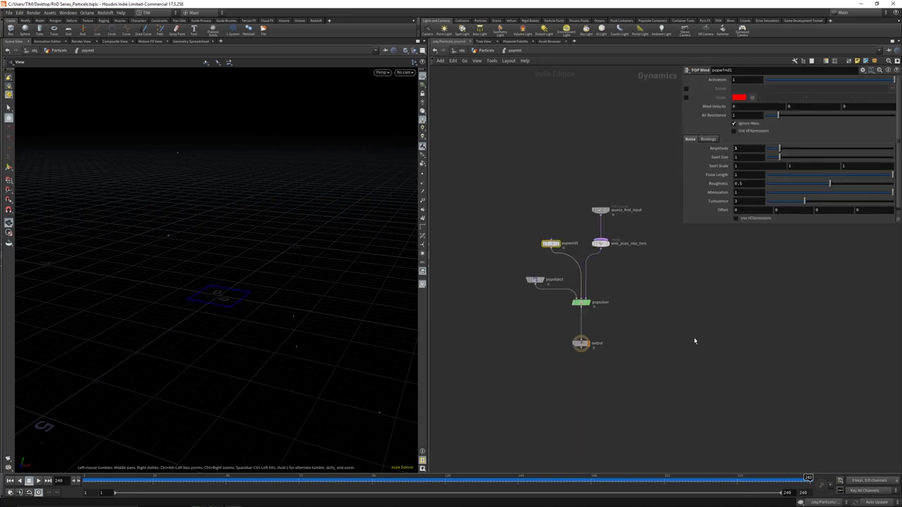
{"action": "left_click", "coordinate": [599, 210]}
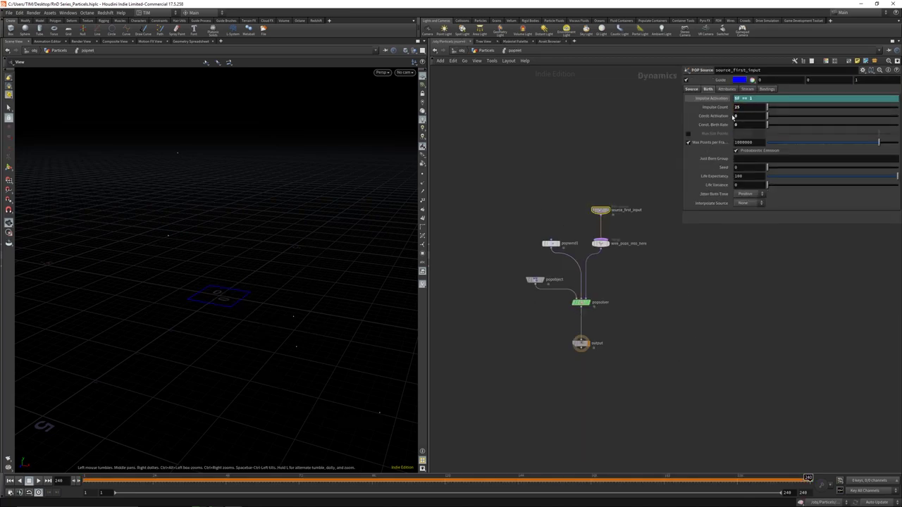
{"action": "key", "text": "u"}
{"action": "key", "text": "ctrl+Up"}
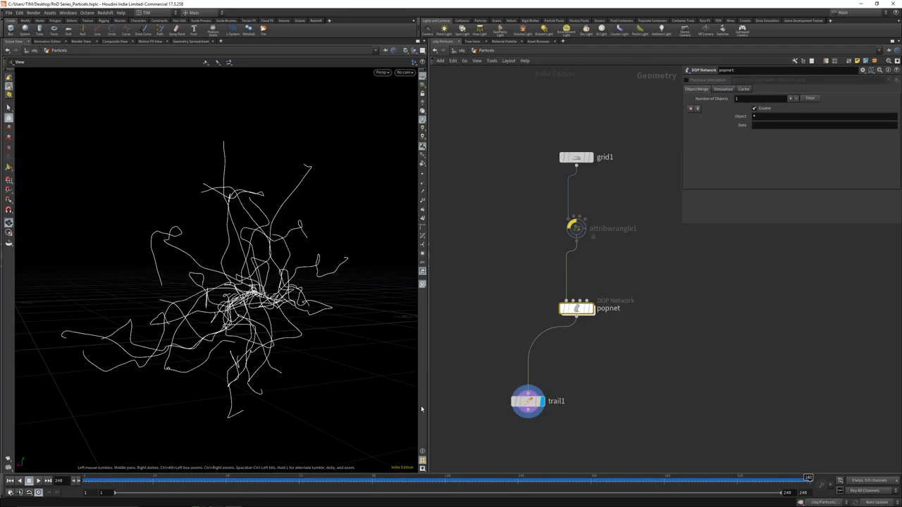
{"action": "left_click_drag", "start_coordinate": [326, 346], "coordinate": [202, 343]}
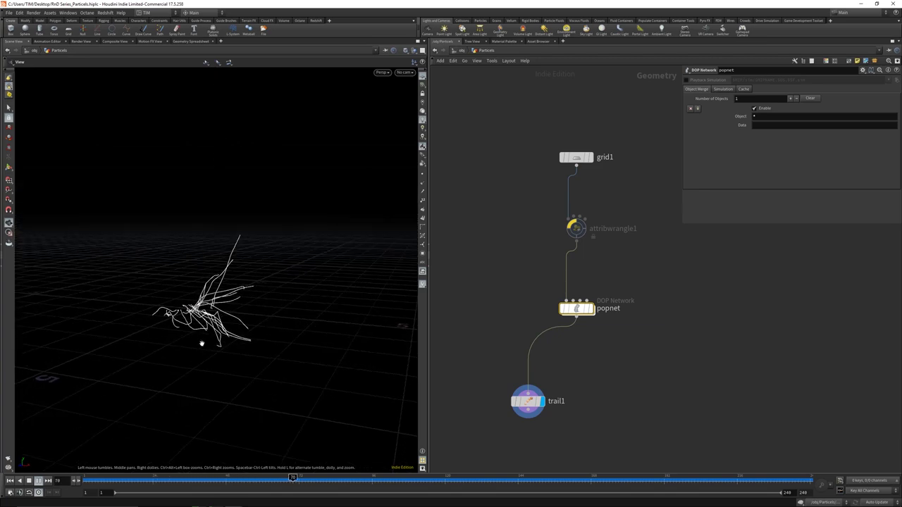
Step: Set the POP Wind's Y wind velocity to 1 and its noise amplitude to 0.5 inside popnet
{"action": "double_click", "coordinate": [576, 309]}
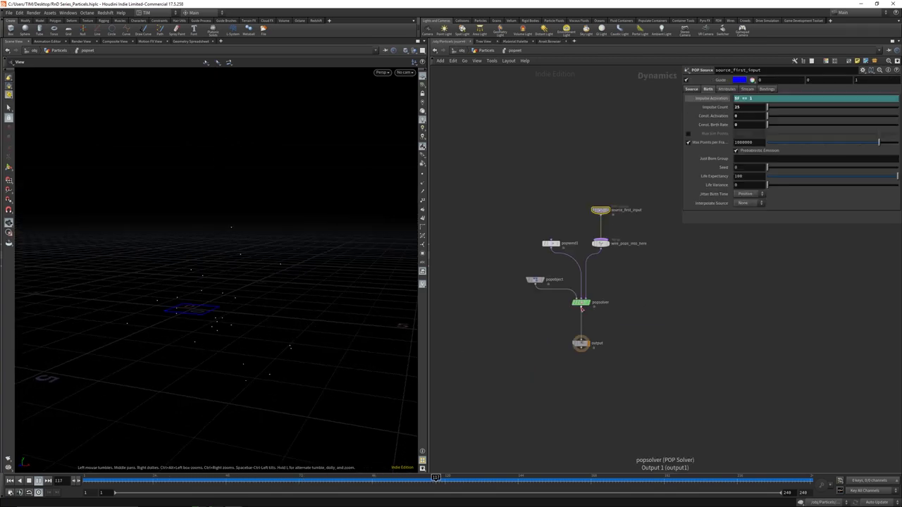
{"action": "scroll", "coordinate": [526, 308], "scroll_direction": "up", "scroll_amount": 5}
{"action": "middle_click_drag", "start_coordinate": [584, 195], "coordinate": [459, 315]}
{"action": "left_click", "coordinate": [464, 273]}
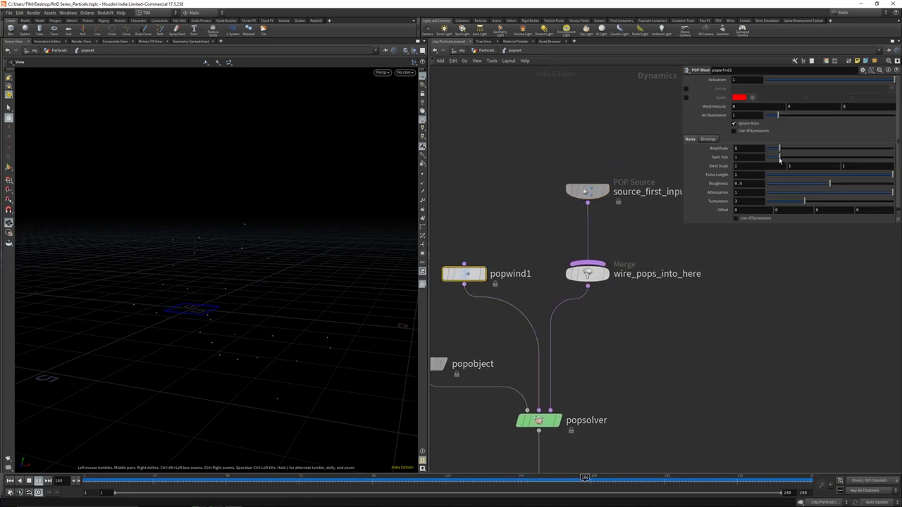
{"action": "left_click", "coordinate": [801, 106]}
{"action": "type", "text": "1"}
{"action": "key", "text": "Return"}
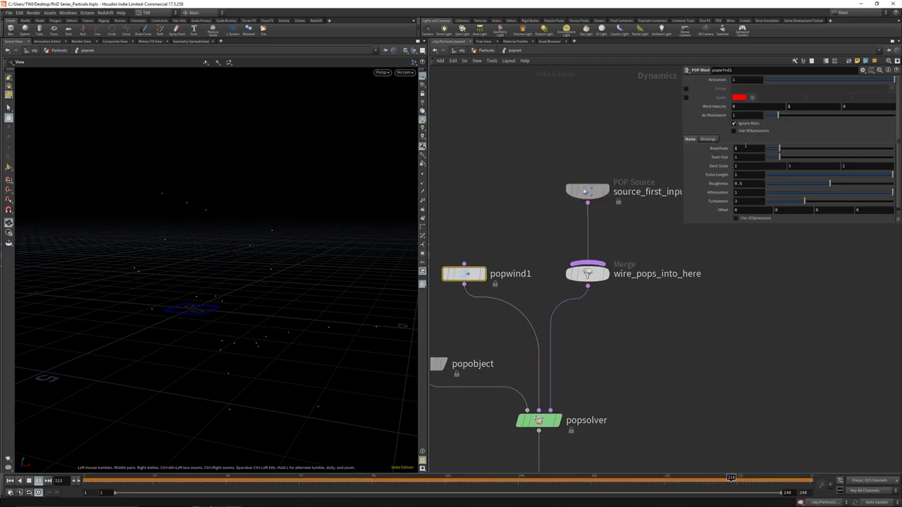
{"action": "left_click", "coordinate": [747, 148]}
{"action": "type", "text": "0.5"}
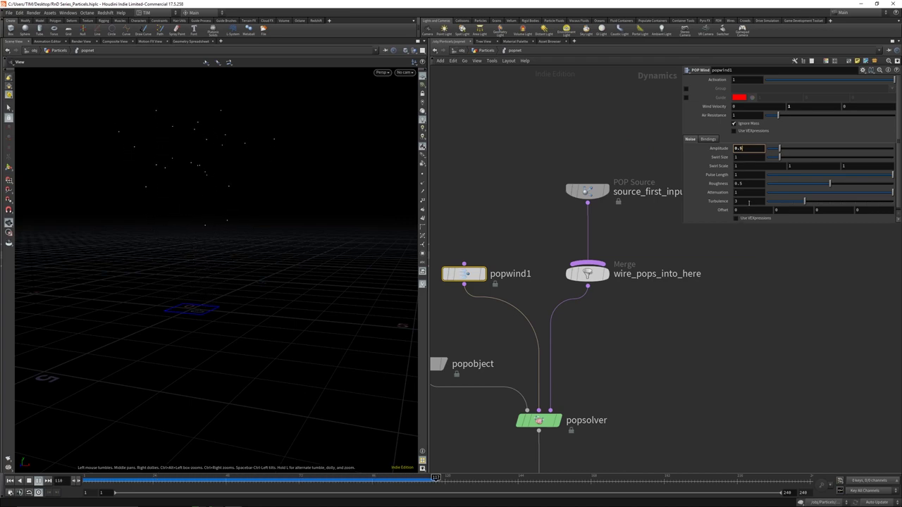
{"action": "key", "text": "Return"}
Step: Return to the geometry network and examine the growing trails from several angles
{"action": "left_click", "coordinate": [594, 195]}
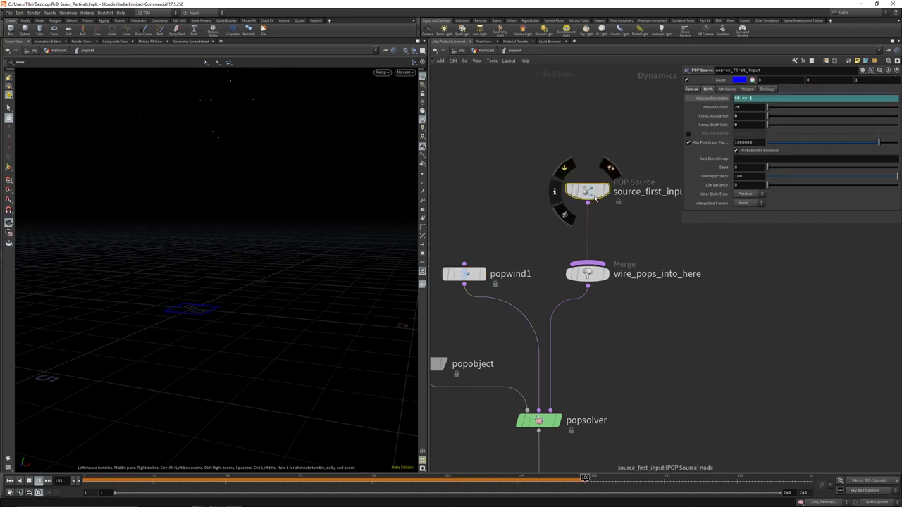
{"action": "key", "text": "u"}
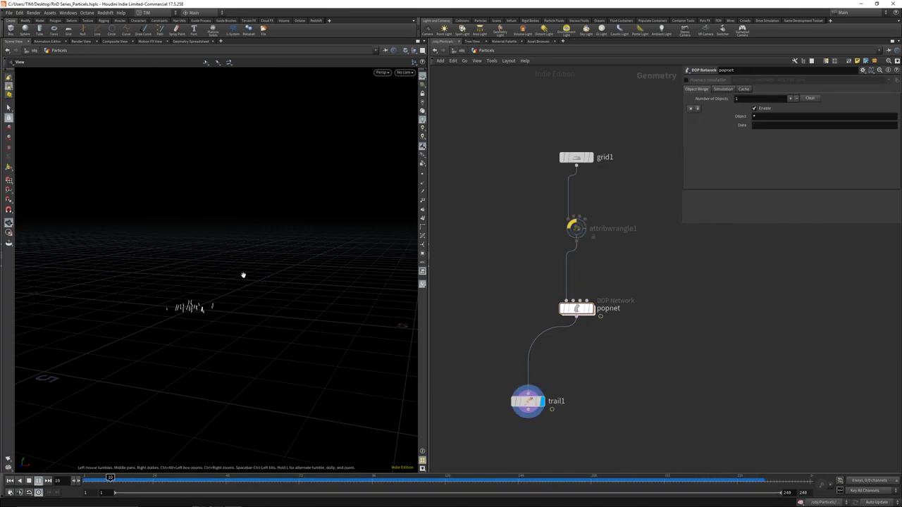
{"action": "right_click_drag", "start_coordinate": [217, 208], "coordinate": [308, 404]}
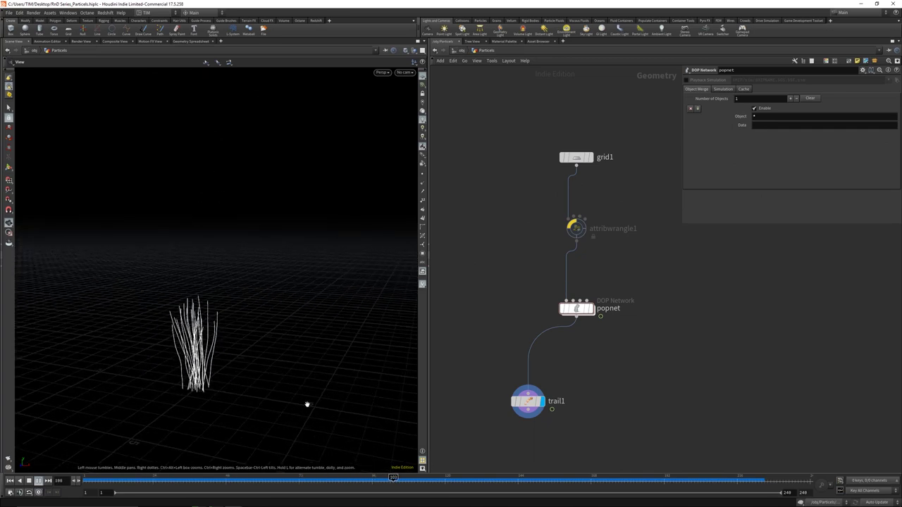
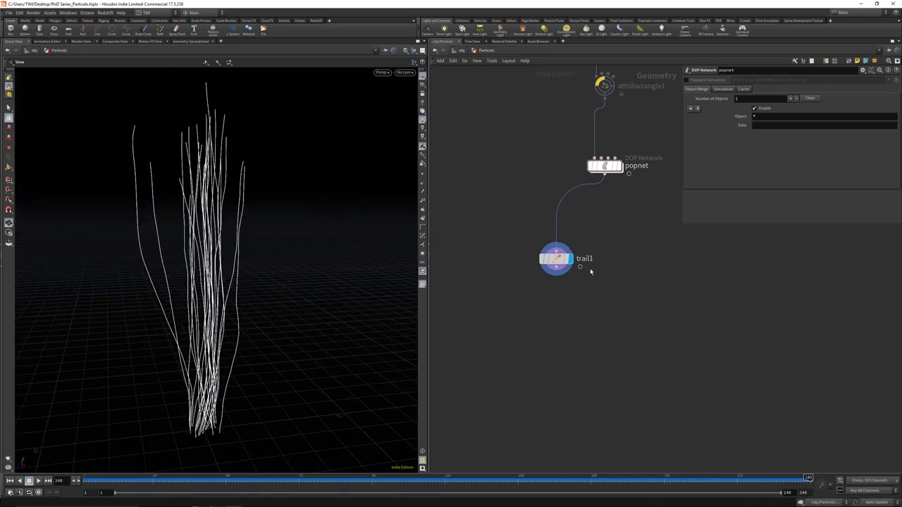
{"action": "left_click_drag", "start_coordinate": [250, 256], "coordinate": [281, 288]}
Step: Add a PolyWire node after the Trail node and display it
{"action": "key", "text": "Tab"}
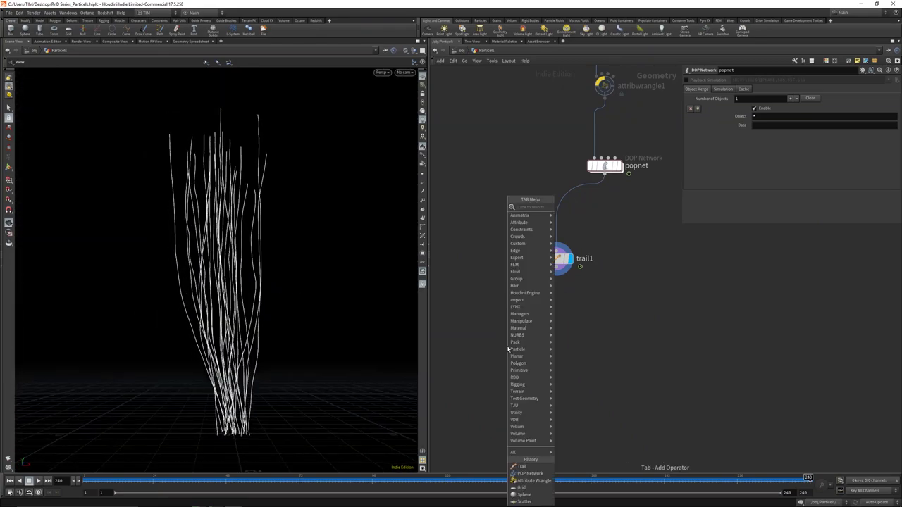
{"action": "type", "text": "p"}
{"action": "type", "text": "w"}
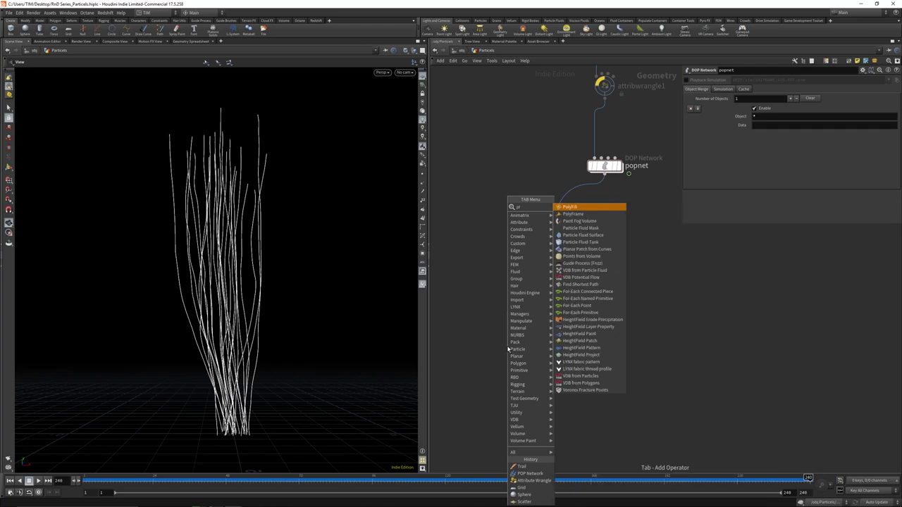
{"action": "key", "text": "Down"}
{"action": "key", "text": "Return"}
{"action": "left_click", "coordinate": [507, 347]}
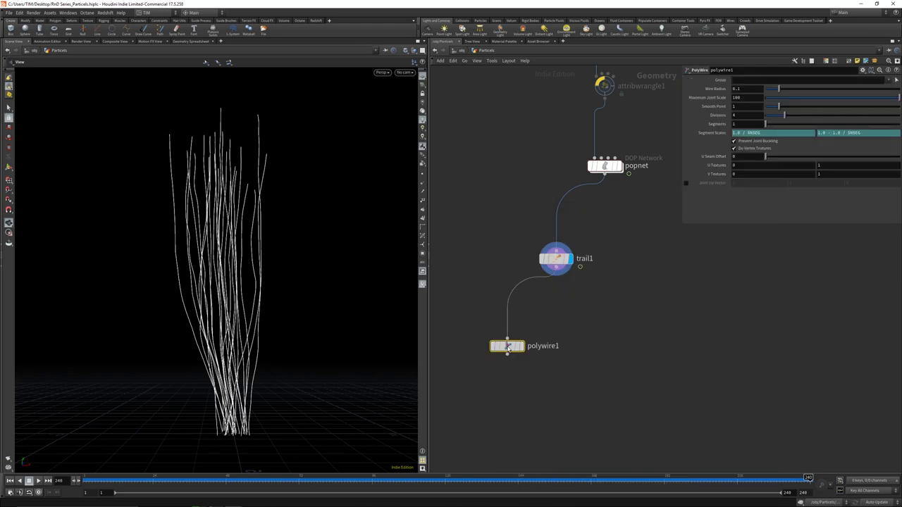
{"action": "left_click", "coordinate": [520, 346]}
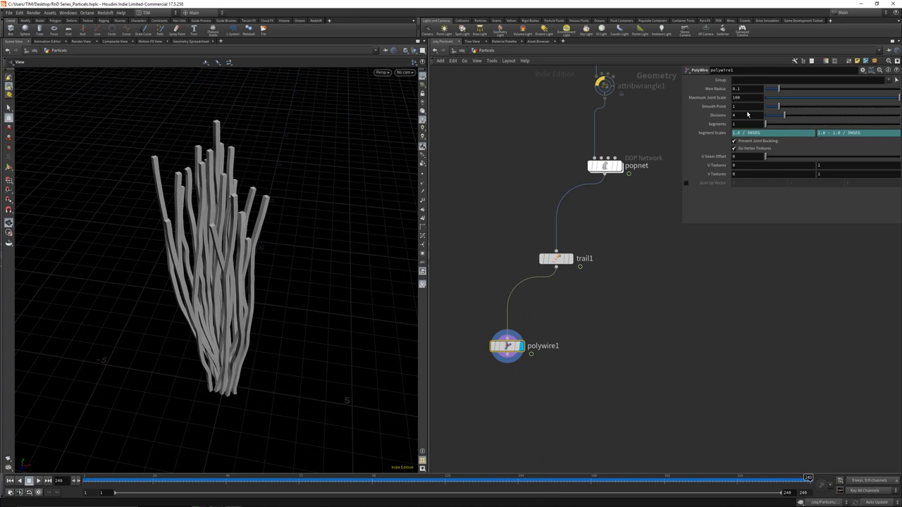
{"action": "key", "text": "Return"}
Step: Set the PolyWire's divisions to 16 and its wire radius to 0.25
{"action": "double_click", "coordinate": [747, 114]}
{"action": "type", "text": "16"}
{"action": "key", "text": "Return"}
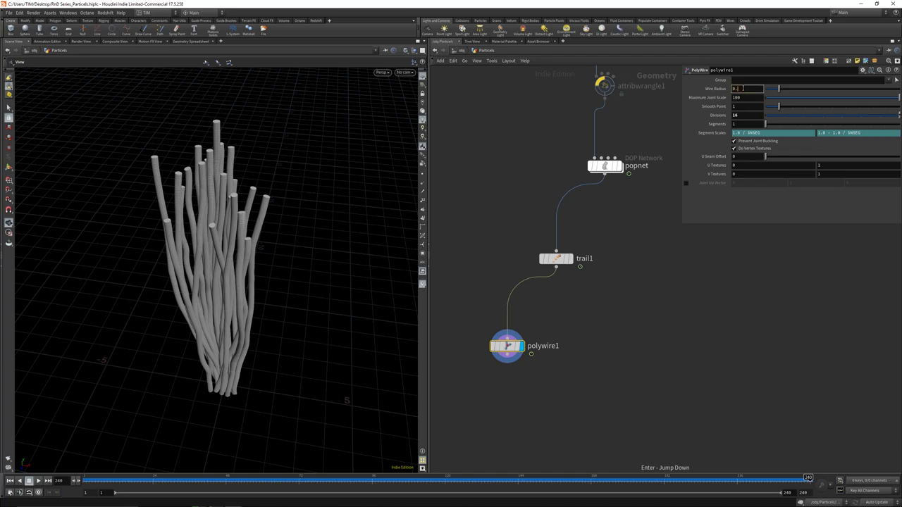
{"action": "type", "text": "0.25"}
{"action": "key", "text": "Return"}
{"action": "left_click_drag", "start_coordinate": [173, 252], "coordinate": [302, 240]}
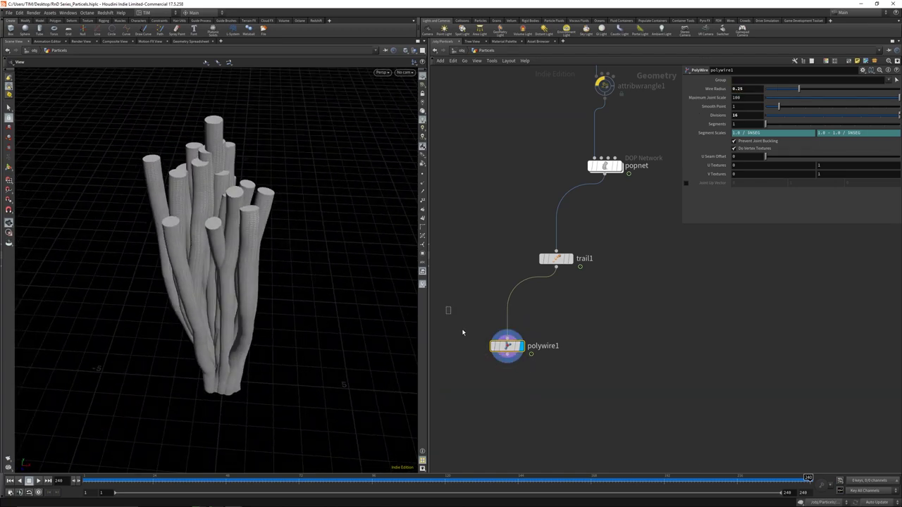
Step: Delete the PolyWire node, then align the Trail node beneath popnet and bypass it
{"action": "key", "text": "Delete"}
{"action": "key", "text": "h"}
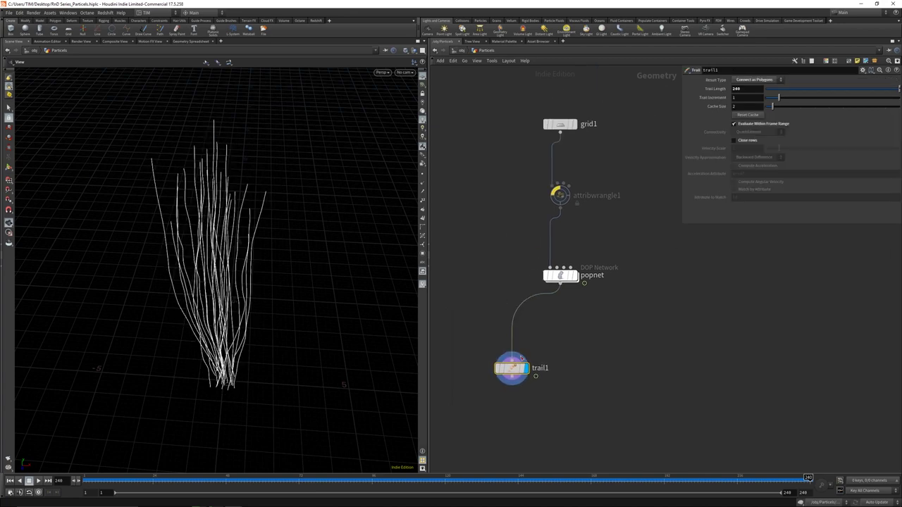
{"action": "left_click_drag", "start_coordinate": [511, 367], "coordinate": [557, 356]}
{"action": "left_click", "coordinate": [544, 355]}
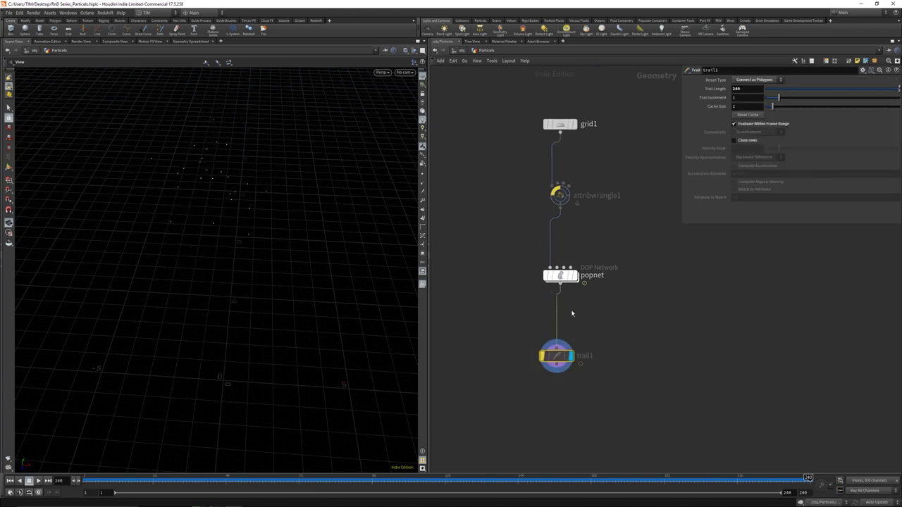
{"action": "left_click", "coordinate": [567, 278]}
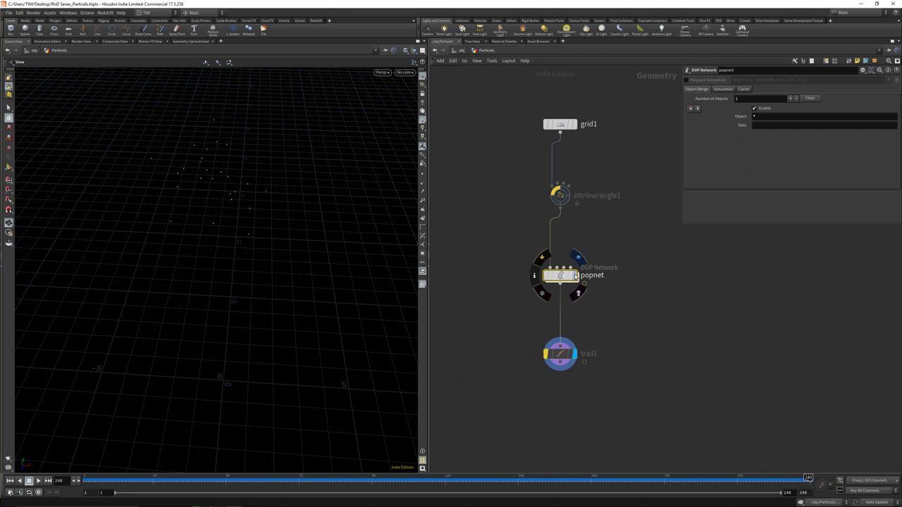
Step: Display popnet, go inside it, return to the first frame and move source_first_input well above the merge node
{"action": "left_click", "coordinate": [574, 276]}
{"action": "double_click", "coordinate": [560, 276]}
{"action": "key", "text": "ctrl+Up"}
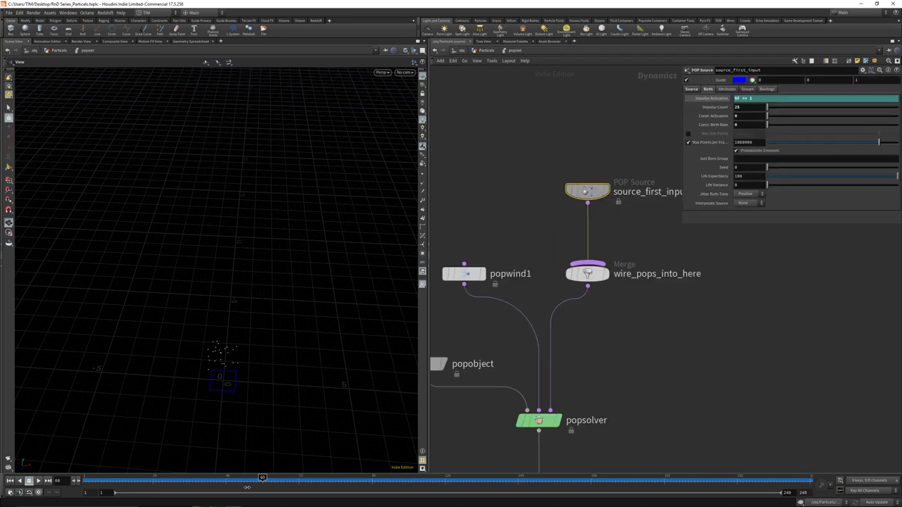
{"action": "key", "text": "g"}
{"action": "left_click_drag", "start_coordinate": [280, 333], "coordinate": [303, 204]}
{"action": "key", "text": "h"}
{"action": "middle_click_drag", "start_coordinate": [638, 301], "coordinate": [629, 421]}
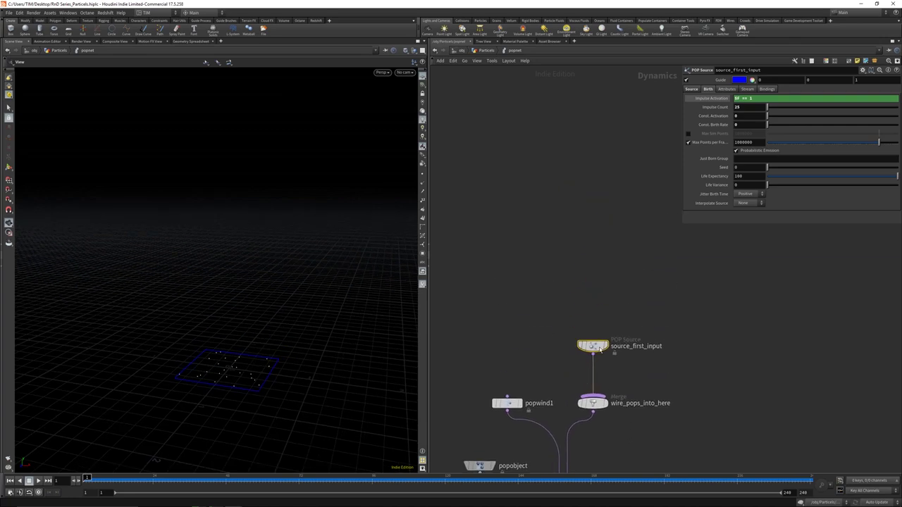
{"action": "left_click_drag", "start_coordinate": [590, 344], "coordinate": [590, 177]}
{"action": "middle_click_drag", "start_coordinate": [689, 331], "coordinate": [636, 320]}
Step: Add a POP Stream node beside the source-to-merge wire and feed it from source_first_input
{"action": "key", "text": "Tab"}
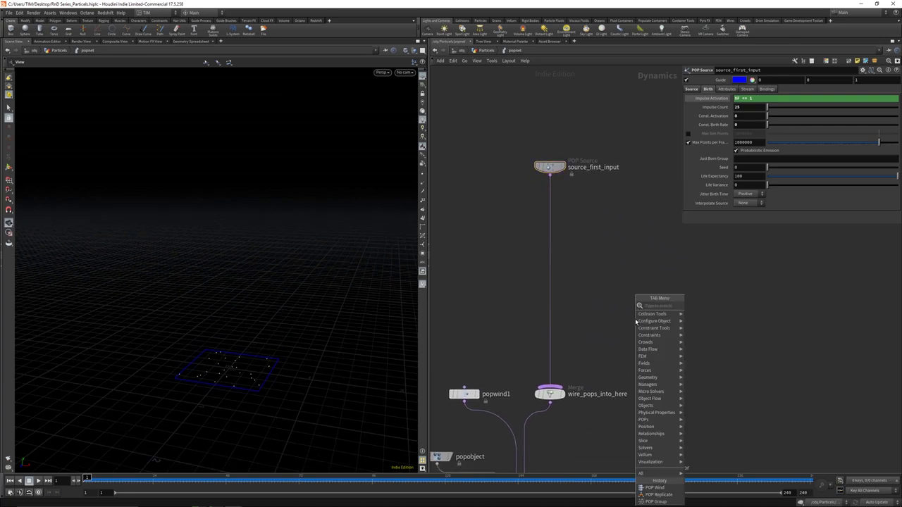
{"action": "type", "text": "popst"}
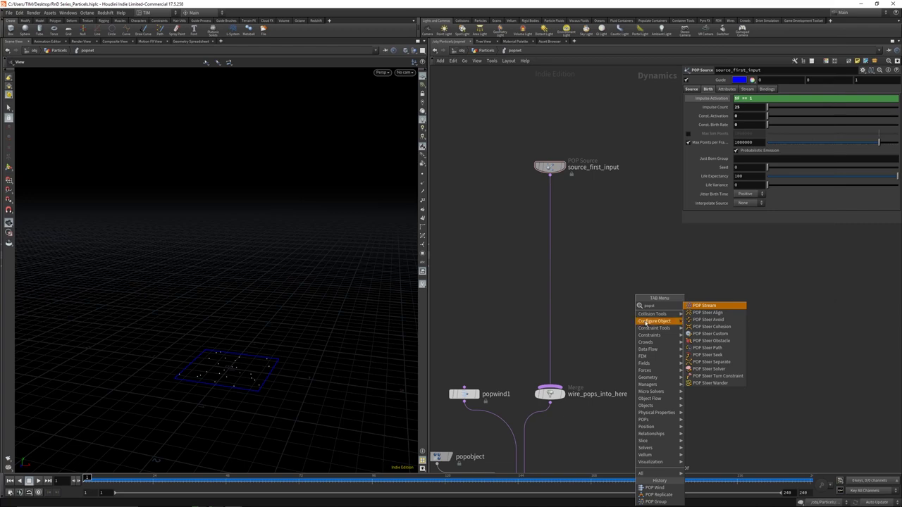
{"action": "left_click", "coordinate": [695, 308]}
{"action": "left_click", "coordinate": [603, 272]}
{"action": "left_click_drag", "start_coordinate": [550, 173], "coordinate": [603, 266]}
Step: Add a POP Color node beneath popstream1 and connect its output to the wire_pops_into_here merge
{"action": "left_click", "coordinate": [603, 278]}
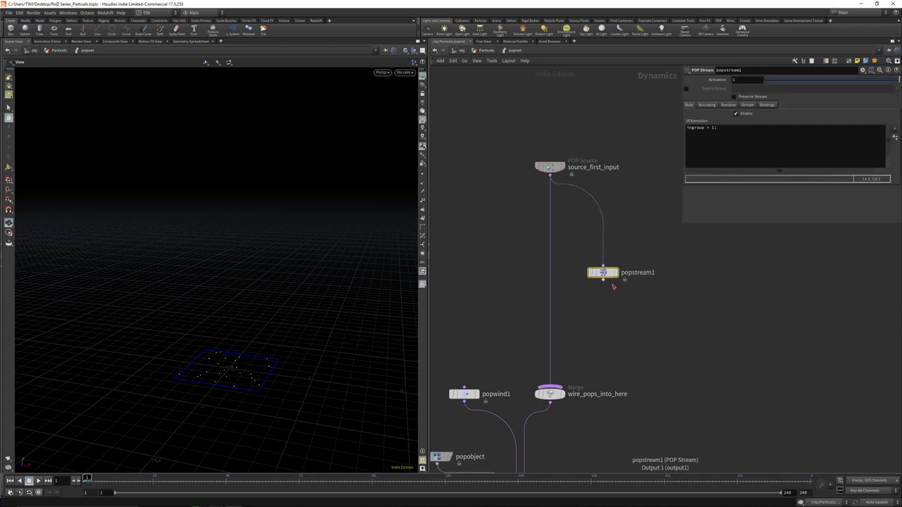
{"action": "key", "text": "Tab"}
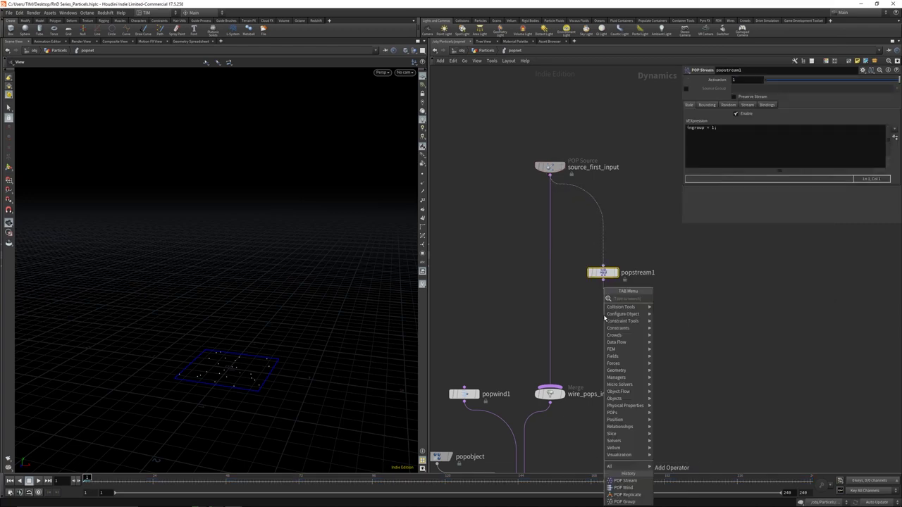
{"action": "type", "text": "color"}
{"action": "key", "text": "Return"}
{"action": "left_click", "coordinate": [603, 315]}
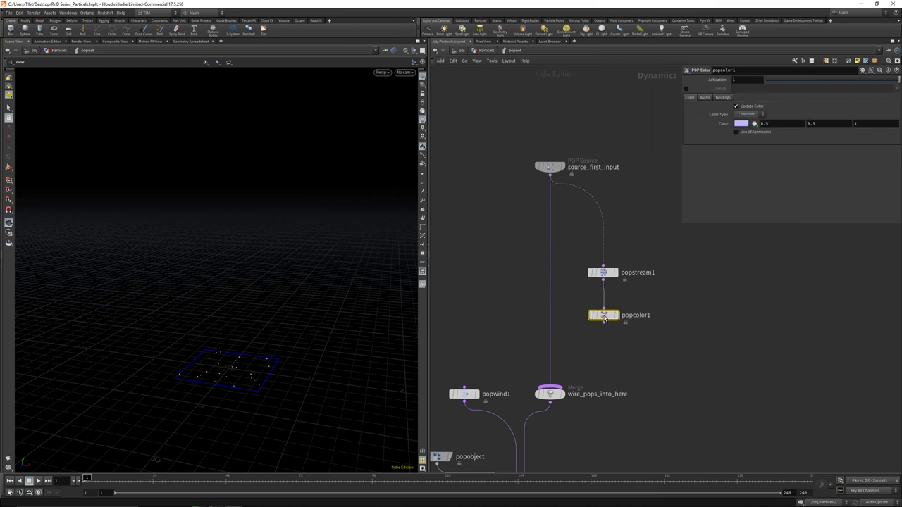
{"action": "left_click_drag", "start_coordinate": [604, 317], "coordinate": [604, 314]}
{"action": "left_click", "coordinate": [602, 319]}
{"action": "left_click", "coordinate": [550, 386]}
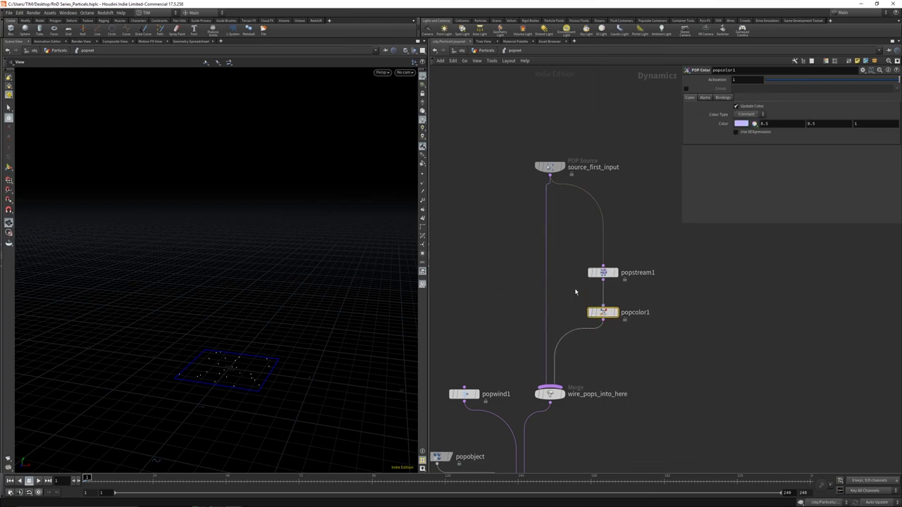
Step: Set popstream1's stream name to morewind and inspect the point groups in the node's info
{"action": "left_click", "coordinate": [602, 273]}
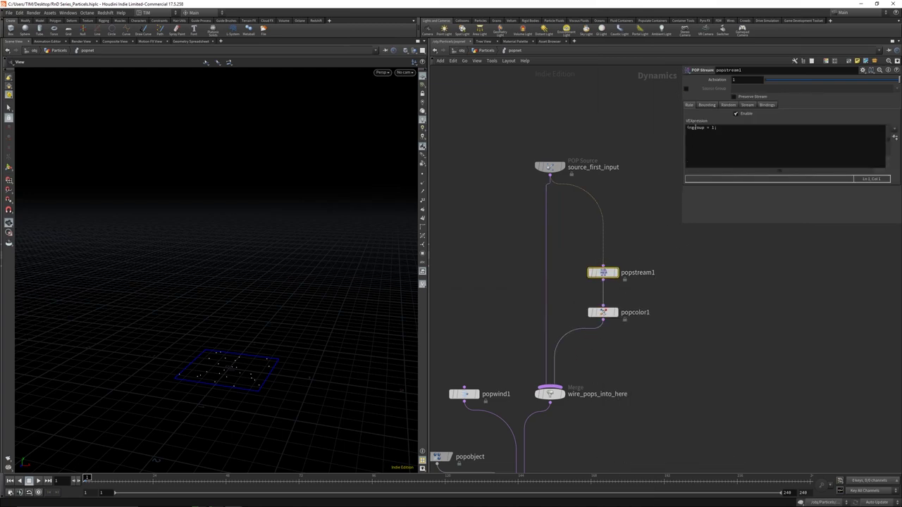
{"action": "left_click", "coordinate": [706, 105]}
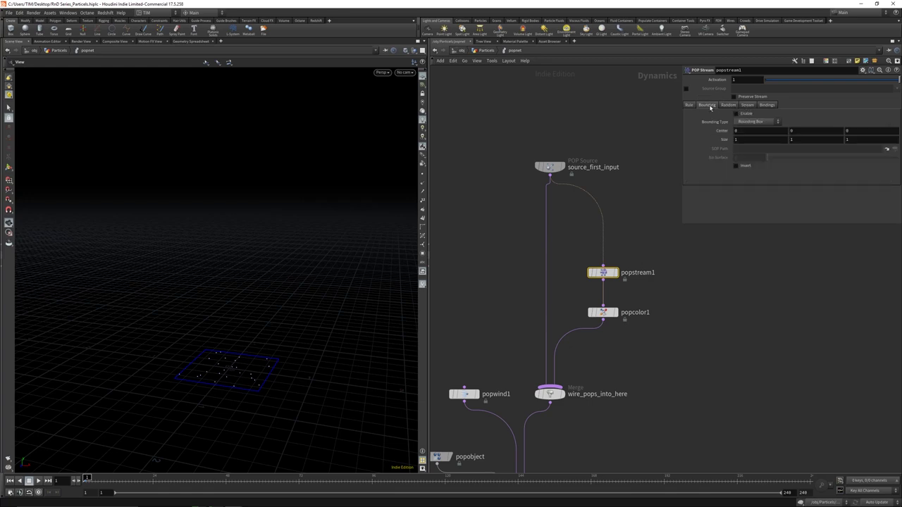
{"action": "left_click", "coordinate": [691, 105]}
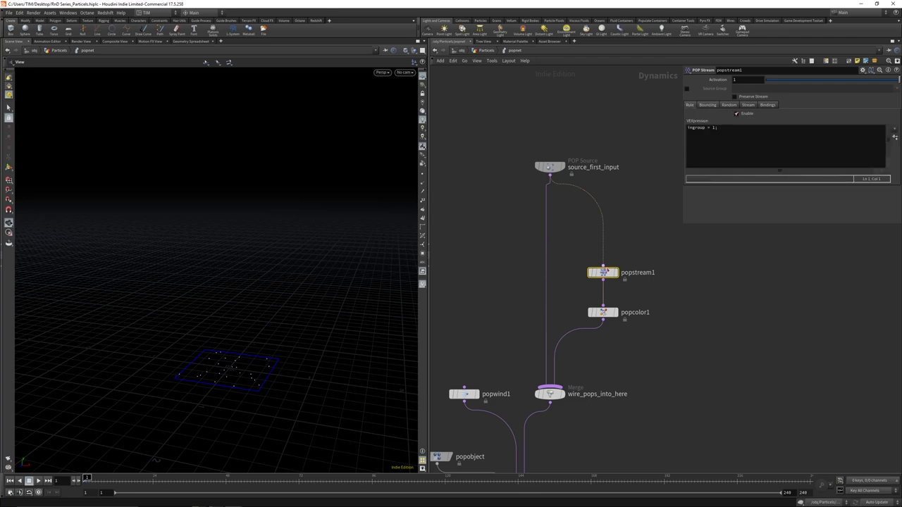
{"action": "middle_click", "coordinate": [603, 279]}
{"action": "left_click", "coordinate": [748, 105]}
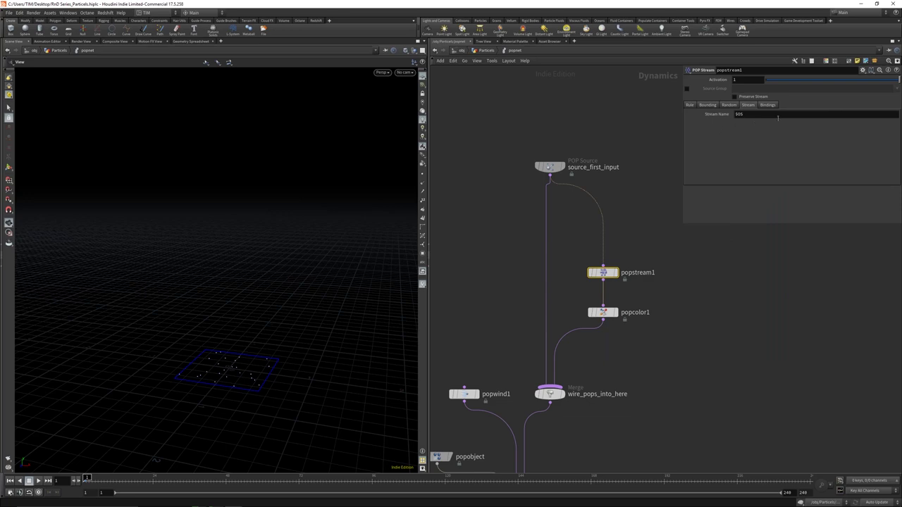
{"action": "left_click", "coordinate": [778, 118]}
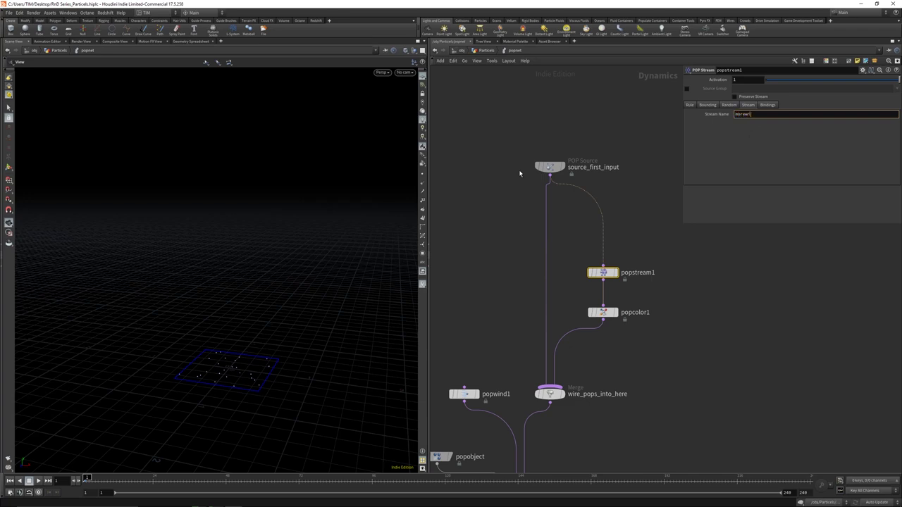
{"action": "key", "text": "Return"}
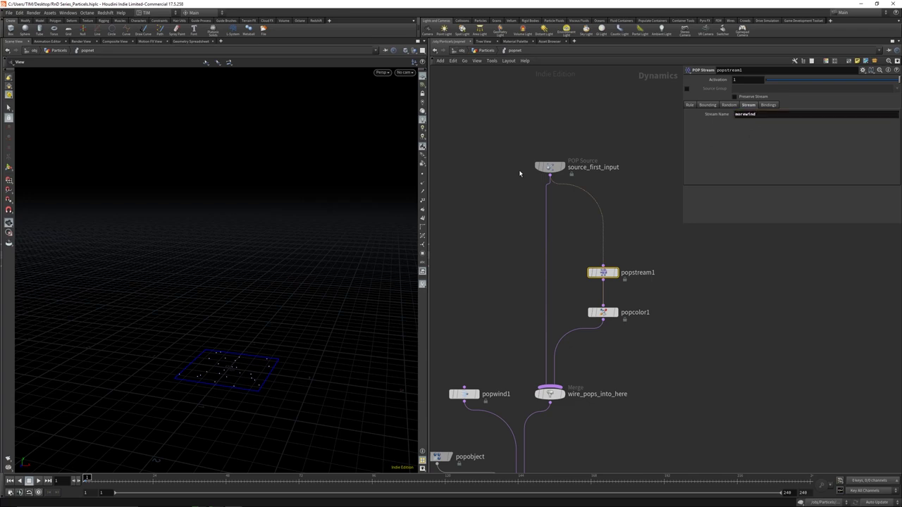
{"action": "middle_click", "coordinate": [603, 272]}
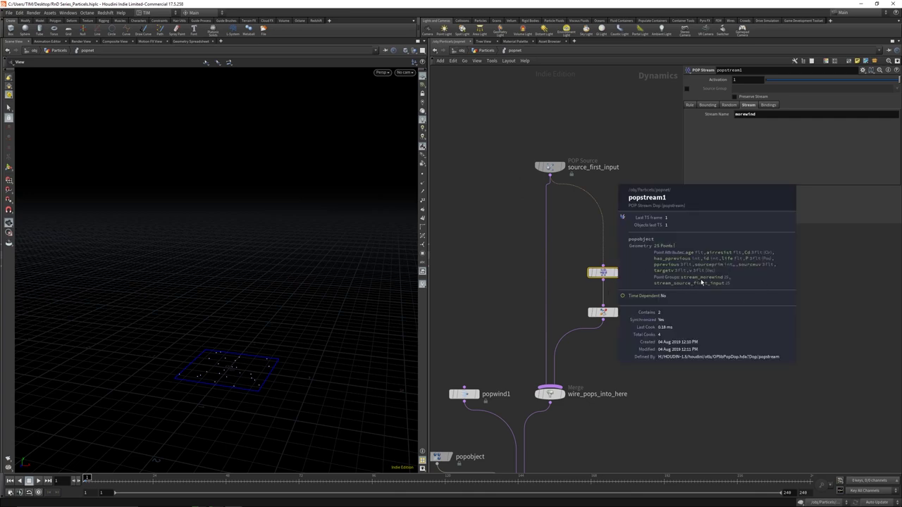
Step: Enable the bounding box rule on popstream1 and raise the box's Y center to about 2.6
{"action": "left_click", "coordinate": [598, 312]}
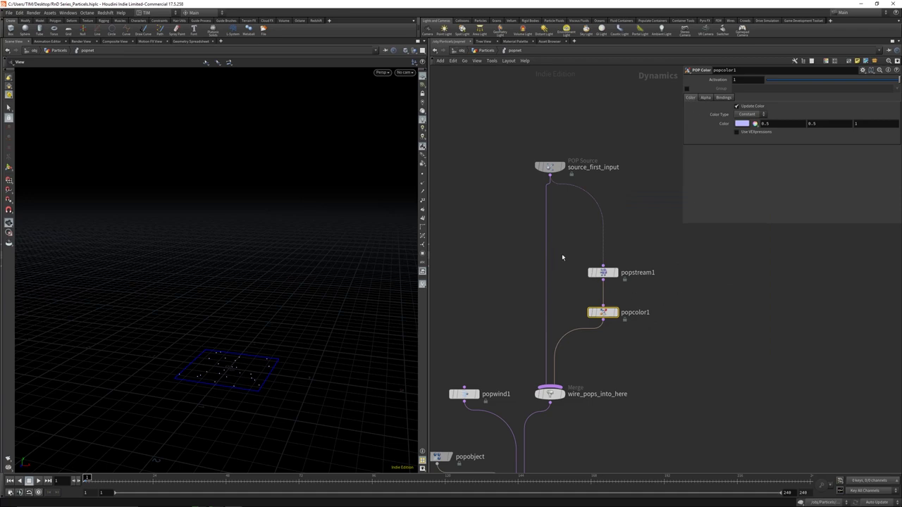
{"action": "left_click", "coordinate": [602, 272]}
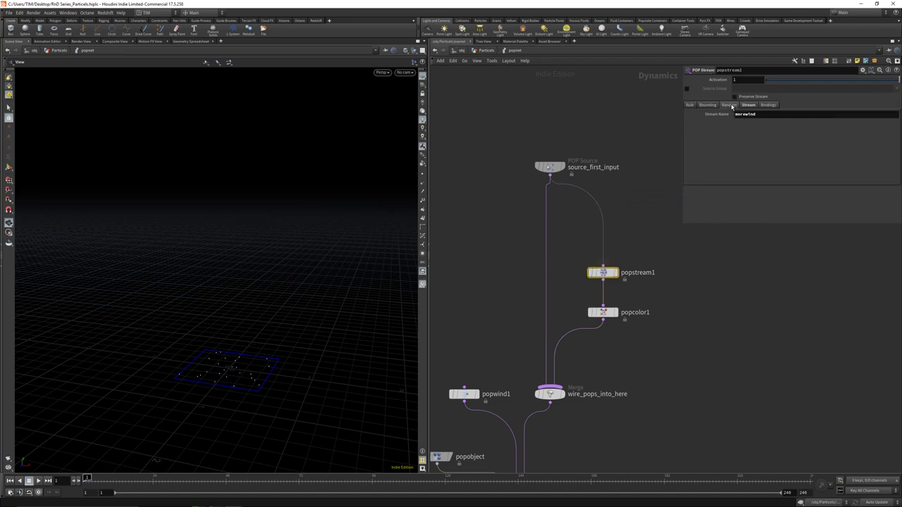
{"action": "left_click", "coordinate": [731, 106]}
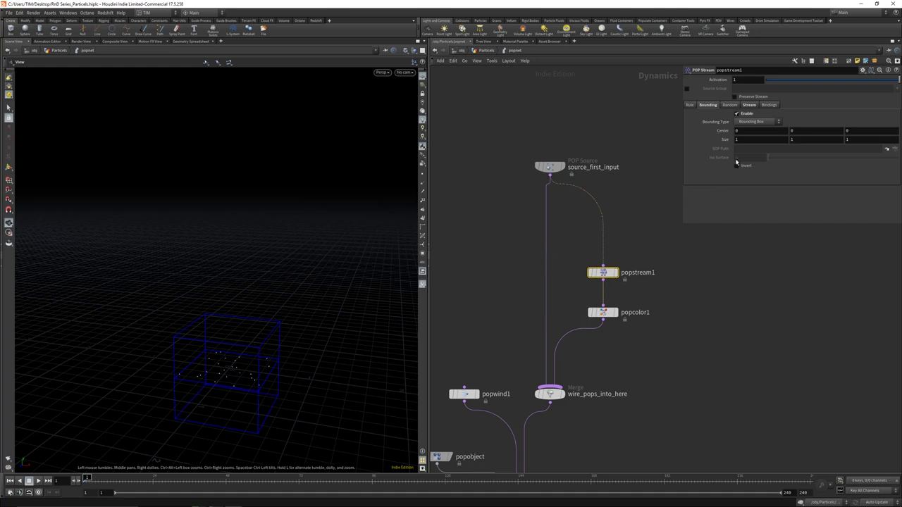
{"action": "middle_click_drag", "start_coordinate": [796, 128], "coordinate": [772, 137]}
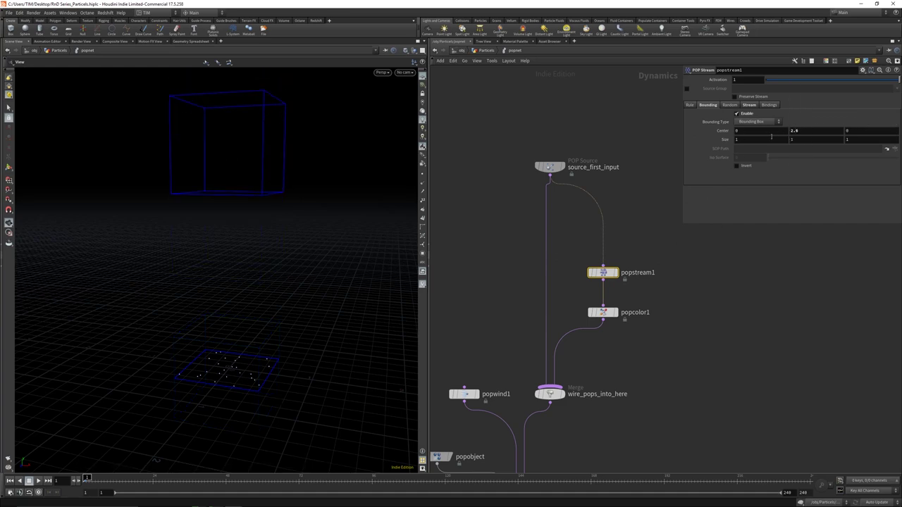
Step: Set popcolor1's constant color to red (1, 0, 0) and scrub the simulation to check particles passing through the bounding box
{"action": "left_click", "coordinate": [603, 312]}
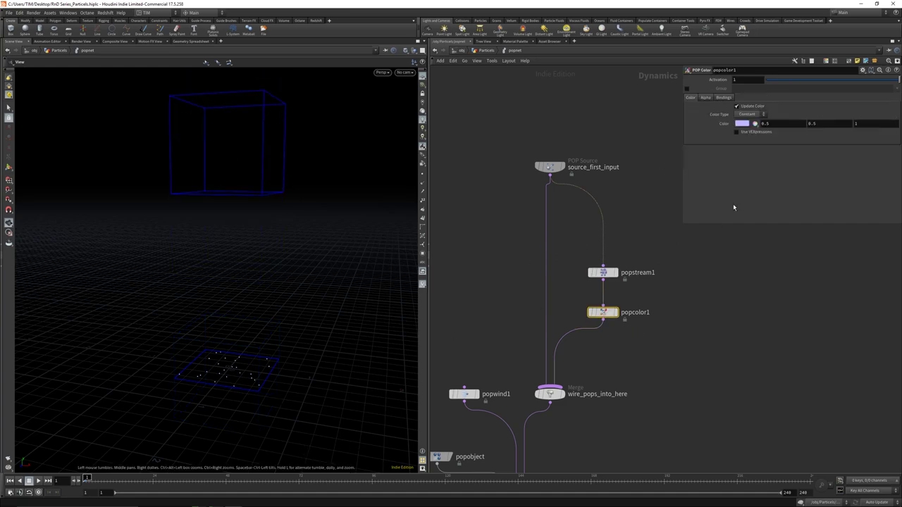
{"action": "left_click_drag", "start_coordinate": [157, 479], "coordinate": [205, 459]}
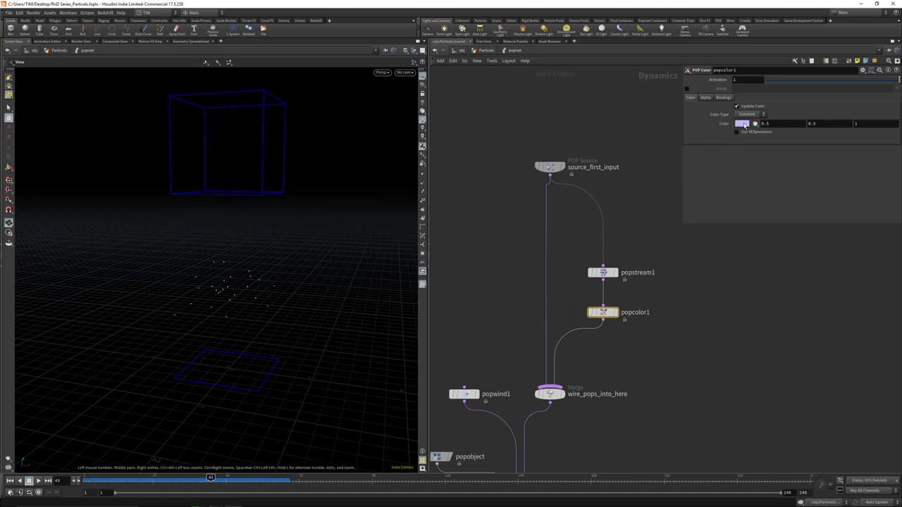
{"action": "left_click", "coordinate": [741, 124]}
{"action": "left_click", "coordinate": [720, 76]}
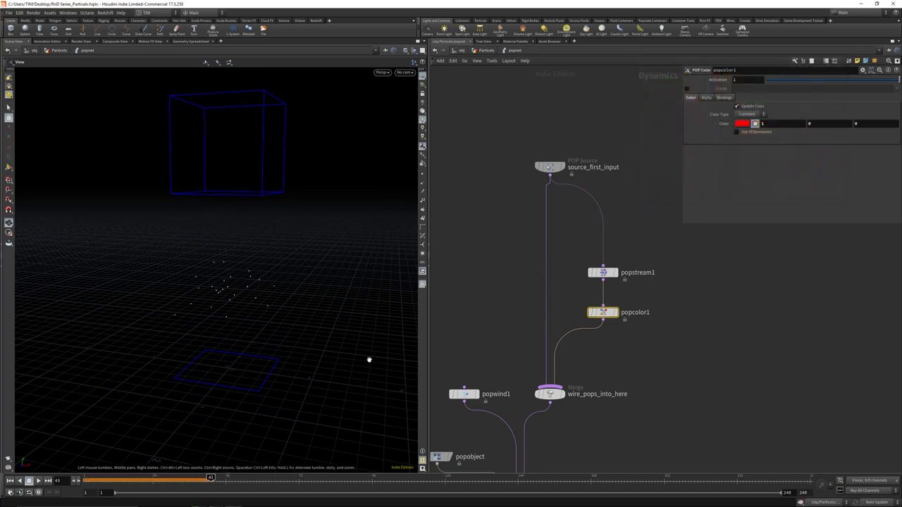
{"action": "left_click_drag", "start_coordinate": [185, 484], "coordinate": [275, 469]}
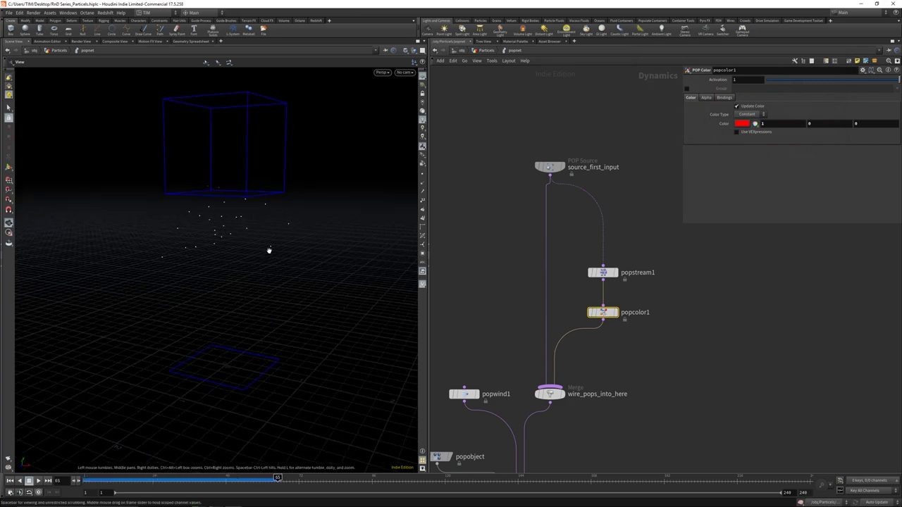
{"action": "left_click_drag", "start_coordinate": [268, 251], "coordinate": [297, 254]}
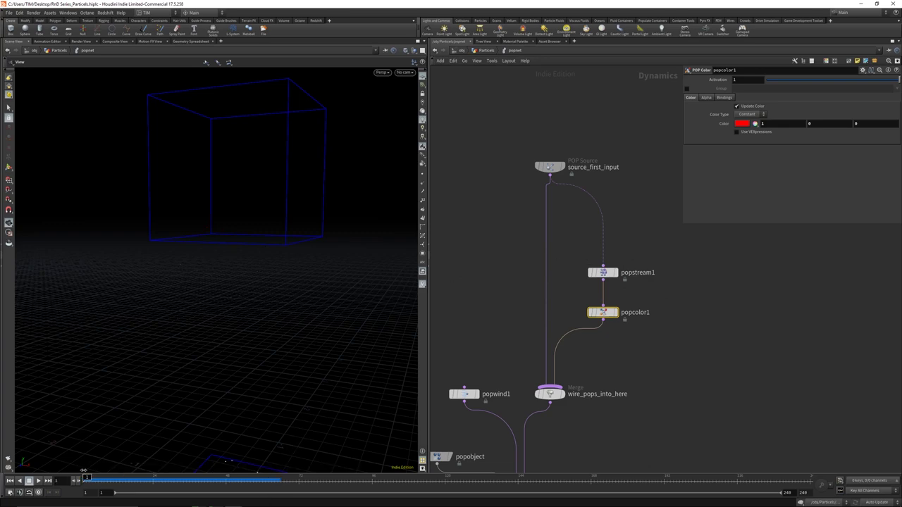
{"action": "left_click_drag", "start_coordinate": [287, 252], "coordinate": [296, 273]}
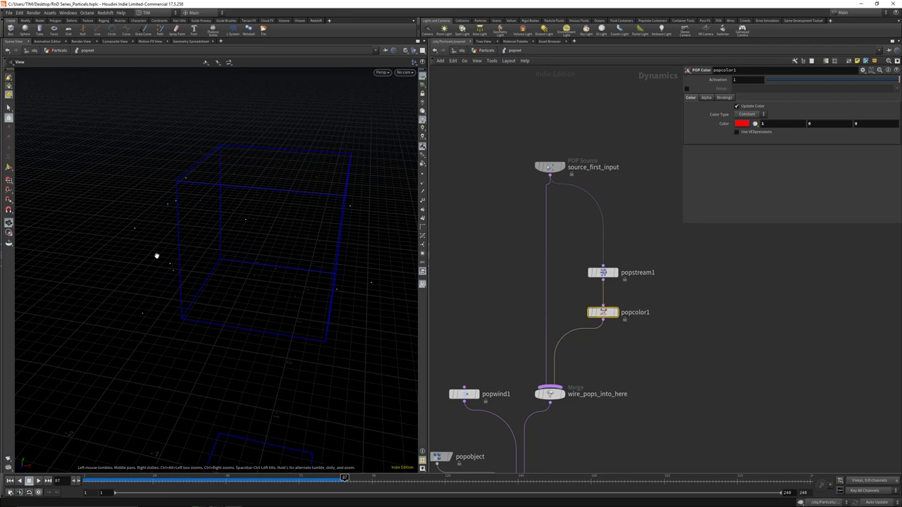
Step: Duplicate popwind1 and insert the copy between popcolor1 and the wire_pops_into_here merge
{"action": "middle_click_drag", "start_coordinate": [591, 379], "coordinate": [613, 317]}
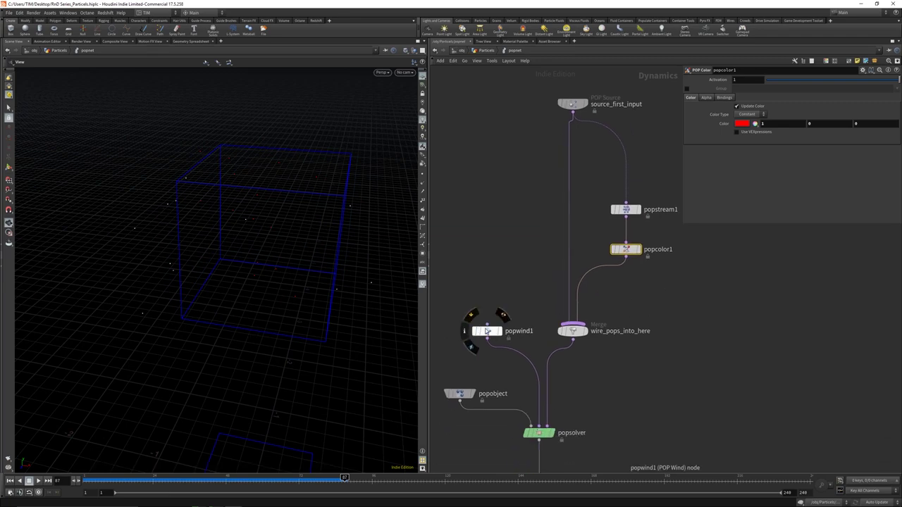
{"action": "left_click_drag", "start_coordinate": [486, 331], "coordinate": [689, 290], "text": "alt"}
{"action": "left_click_drag", "start_coordinate": [625, 257], "coordinate": [691, 285]}
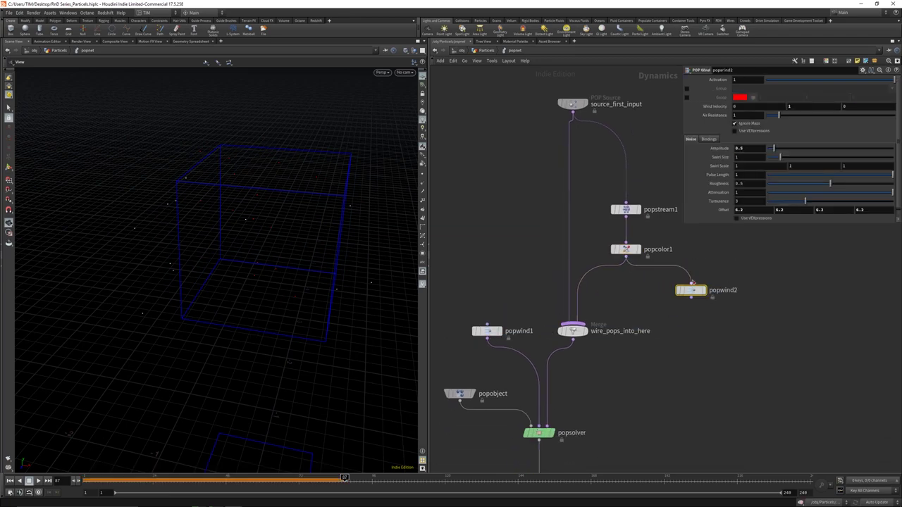
{"action": "left_click", "coordinate": [692, 297]}
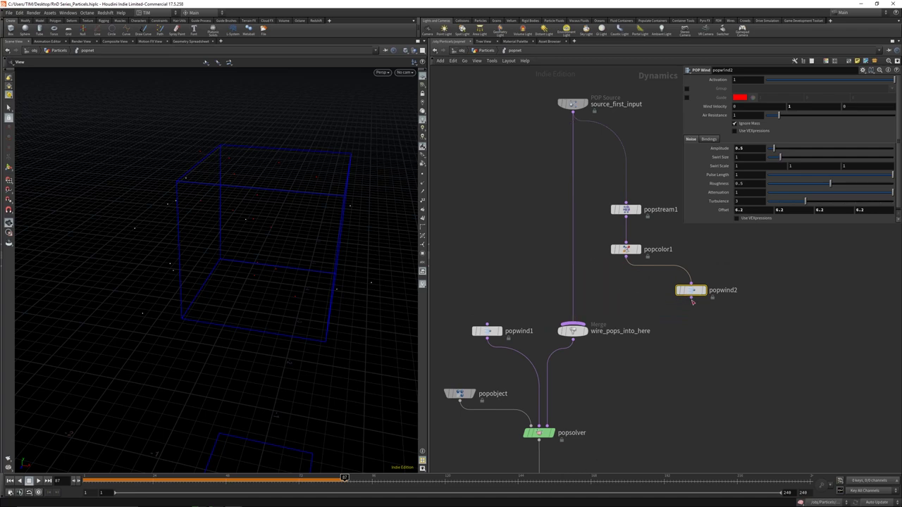
{"action": "left_click_drag", "start_coordinate": [692, 296], "coordinate": [627, 293]}
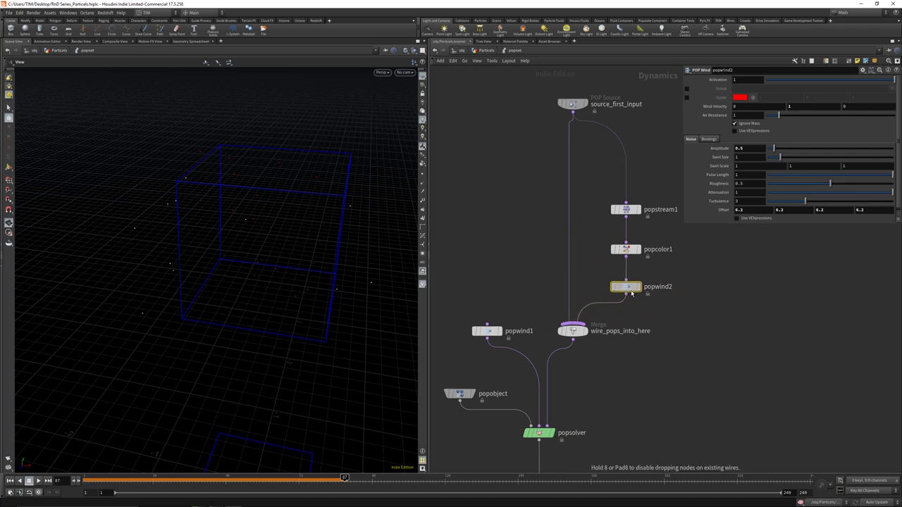
Step: Set popwind2's noise amplitude to 2 and its Y wind velocity to 0.5
{"action": "left_click", "coordinate": [756, 151]}
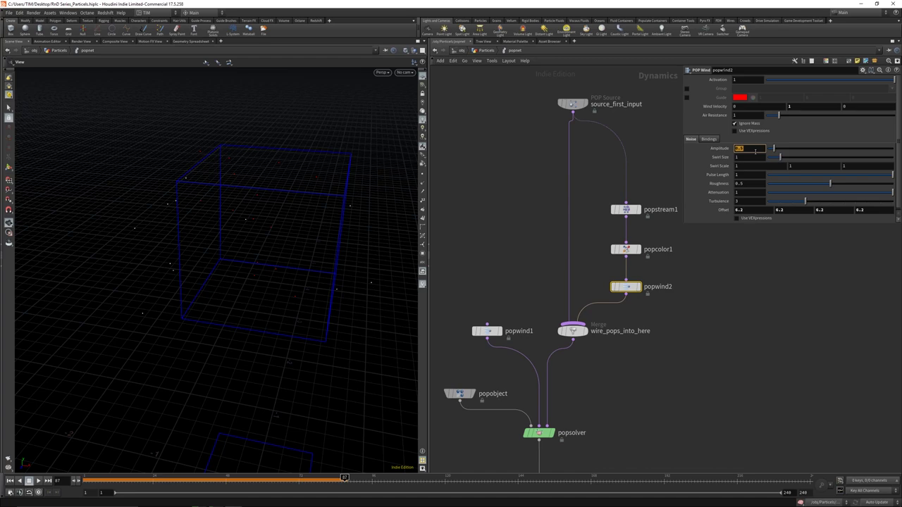
{"action": "type", "text": "2"}
{"action": "key", "text": "Return"}
{"action": "left_click", "coordinate": [797, 106]}
{"action": "key", "text": "Return"}
Step: Return to the geometry network, play the simulation from the first frame and examine the red and white particles
{"action": "key", "text": "h"}
{"action": "key", "text": "ctrl+Up"}
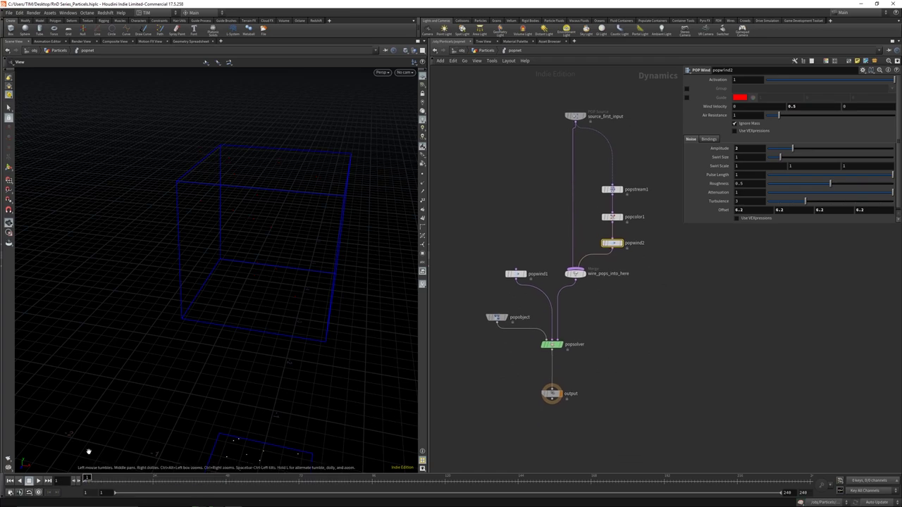
{"action": "key", "text": "u"}
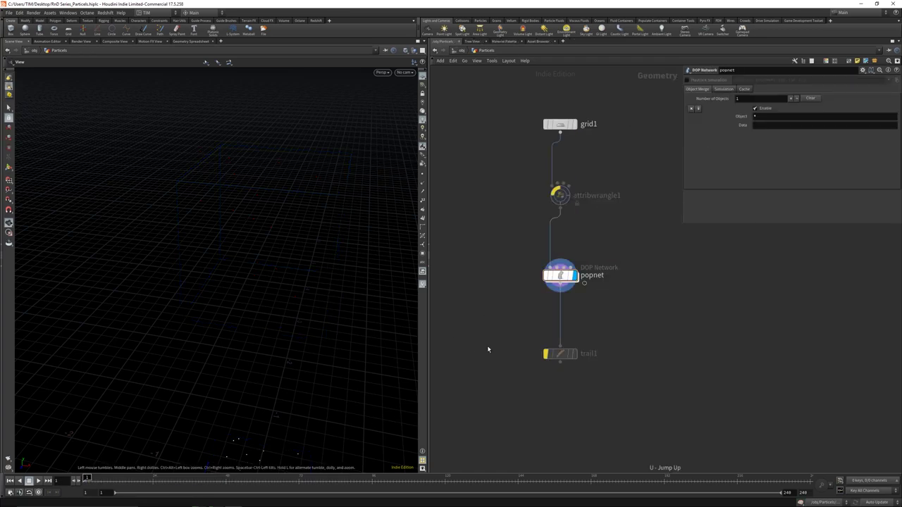
{"action": "key", "text": "Up"}
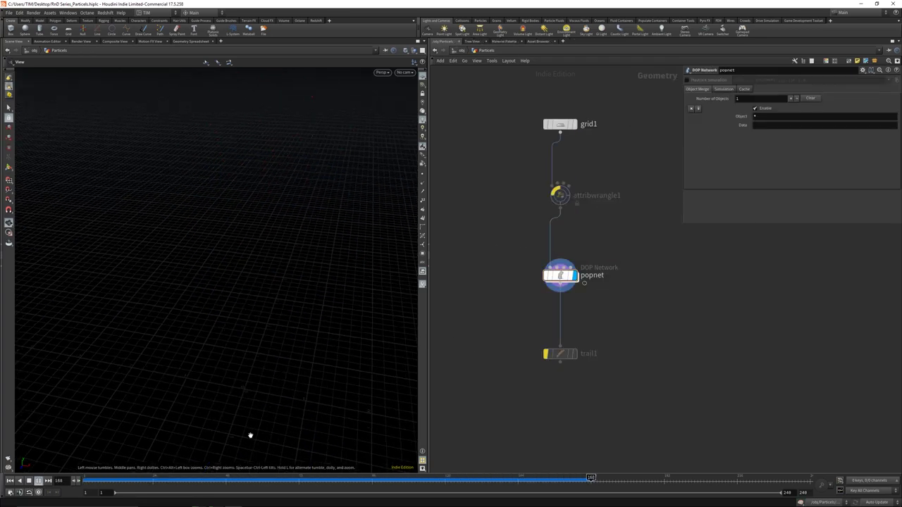
{"action": "left_click_drag", "start_coordinate": [211, 346], "coordinate": [257, 326], "text": "alt"}
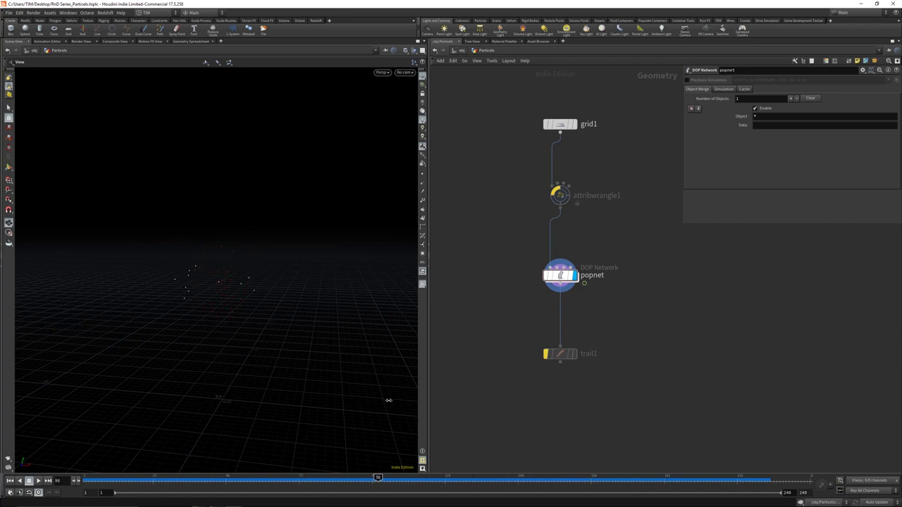
{"action": "key", "text": "Down"}
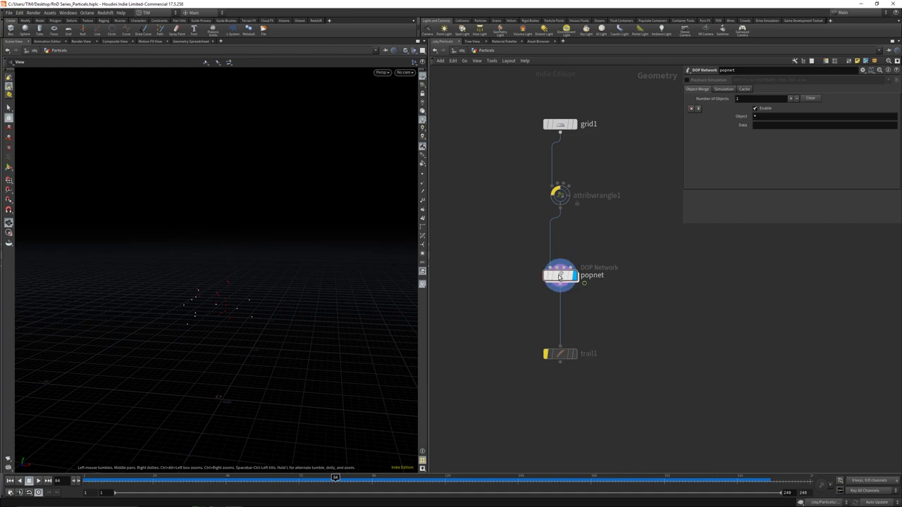
Step: Open popnet and review popstream1's bounding box and popcolor1 while scrubbing the particles through the box
{"action": "key", "text": "i"}
{"action": "scroll", "coordinate": [576, 296], "scroll_direction": "up", "scroll_amount": 2}
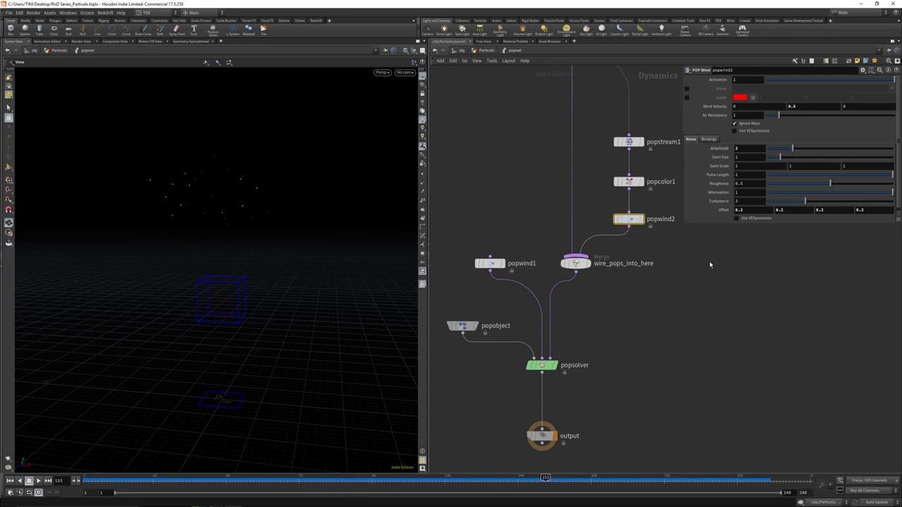
{"action": "middle_click_drag", "start_coordinate": [710, 264], "coordinate": [699, 338]}
{"action": "left_click", "coordinate": [618, 216]}
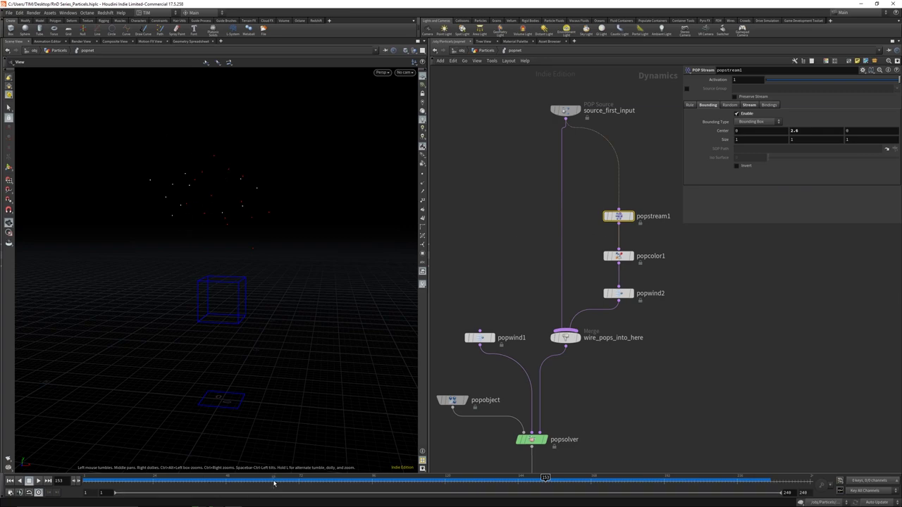
{"action": "left_click_drag", "start_coordinate": [274, 482], "coordinate": [344, 452]}
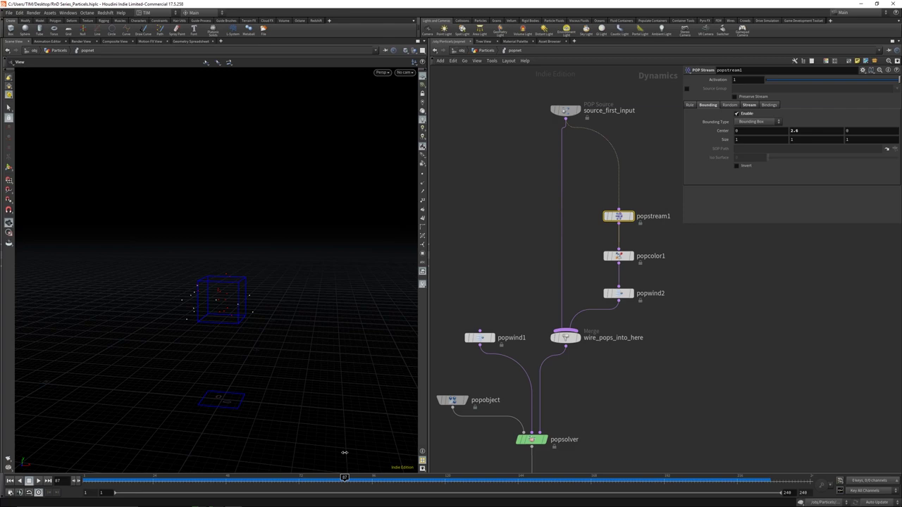
{"action": "left_click_drag", "start_coordinate": [344, 452], "coordinate": [472, 478]}
{"action": "left_click", "coordinate": [620, 258]}
Step: Set popwind2's Y wind velocity to 5 and replay the simulation from the first frame
{"action": "left_click", "coordinate": [620, 294]}
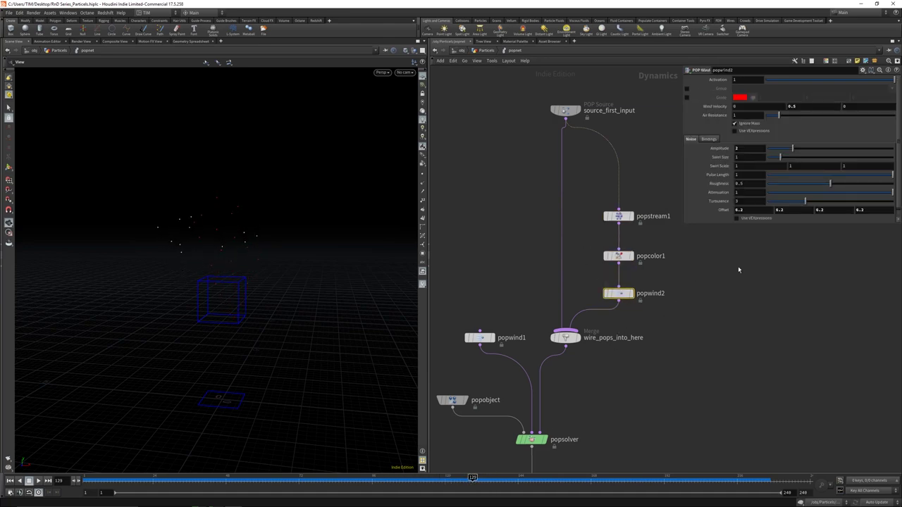
{"action": "left_click", "coordinate": [757, 105]}
{"action": "key", "text": "Tab"}
{"action": "type", "text": "5"}
{"action": "key", "text": "Return"}
{"action": "key", "text": "ctrl+Up"}
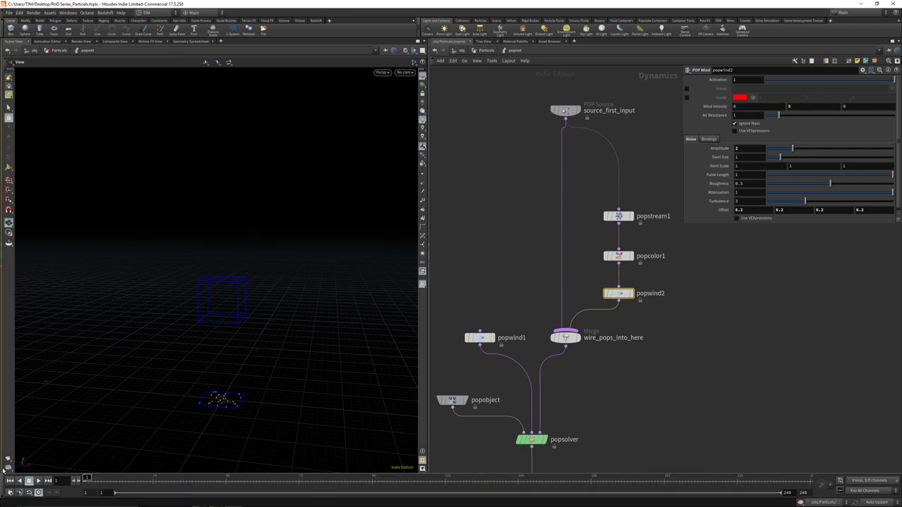
{"action": "key", "text": "Up"}
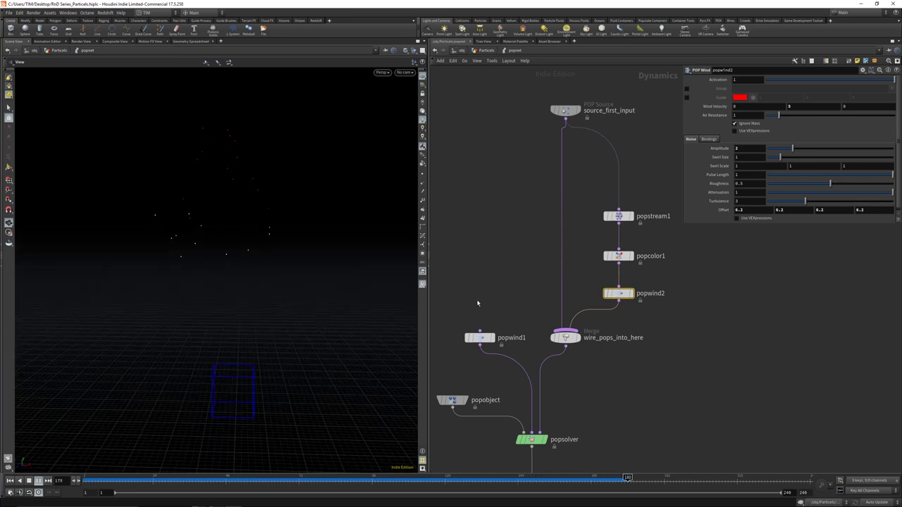
Step: Set popwind1's noise amplitude to 2.5
{"action": "left_click", "coordinate": [480, 338]}
{"action": "left_click", "coordinate": [748, 149]}
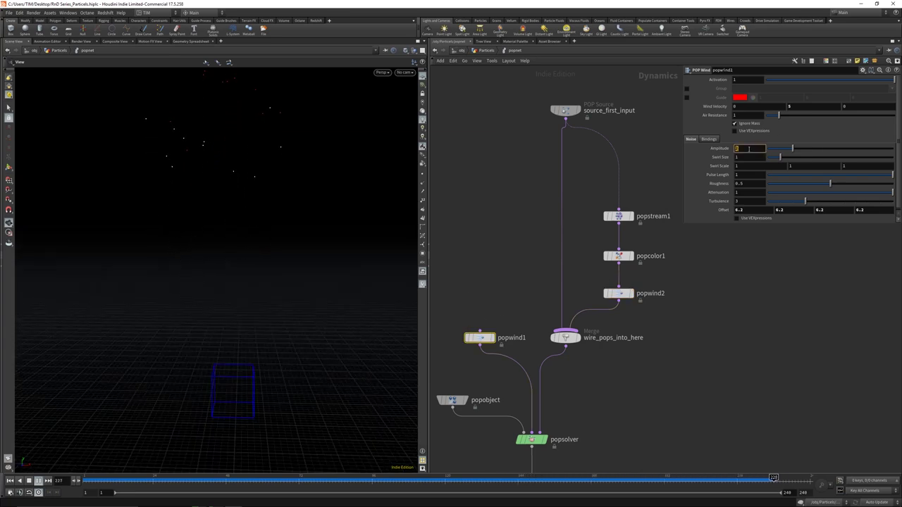
{"action": "key", "text": "Return"}
Step: Set popwind2's noise amplitude to 3, pulse length to 1.25 and roughness to 0.75
{"action": "left_click", "coordinate": [619, 293]}
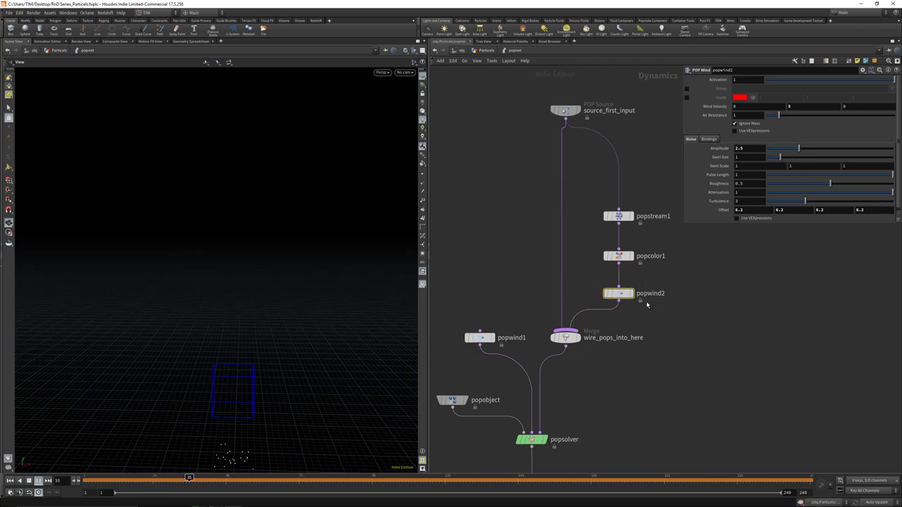
{"action": "left_click", "coordinate": [756, 149]}
{"action": "type", "text": "3"}
{"action": "key", "text": "Return"}
{"action": "left_click", "coordinate": [742, 176]}
{"action": "type", "text": ".25"}
{"action": "key", "text": "Tab"}
{"action": "type", "text": "0.75"}
{"action": "key", "text": "Return"}
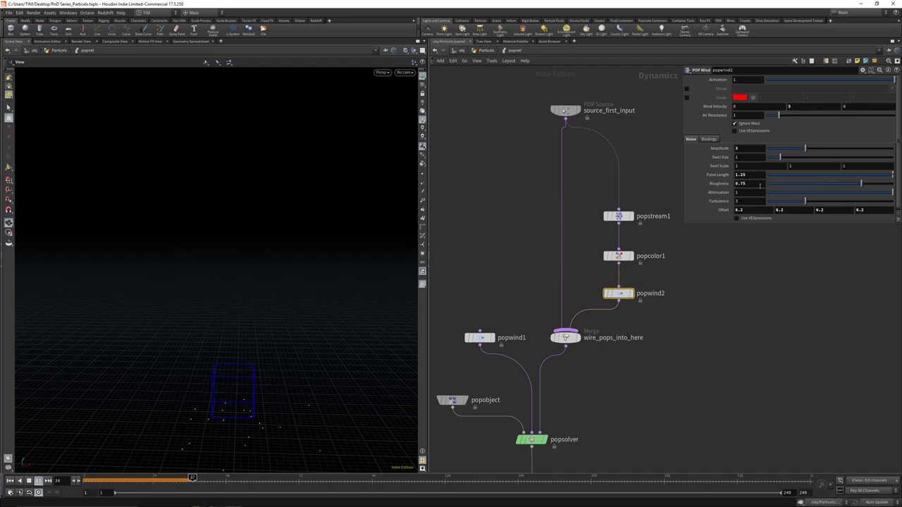
Step: Set popwind1's noise amplitude to 0.25 and watch the particles pass through the bounding box
{"action": "middle_click_drag", "start_coordinate": [666, 392], "coordinate": [651, 307]}
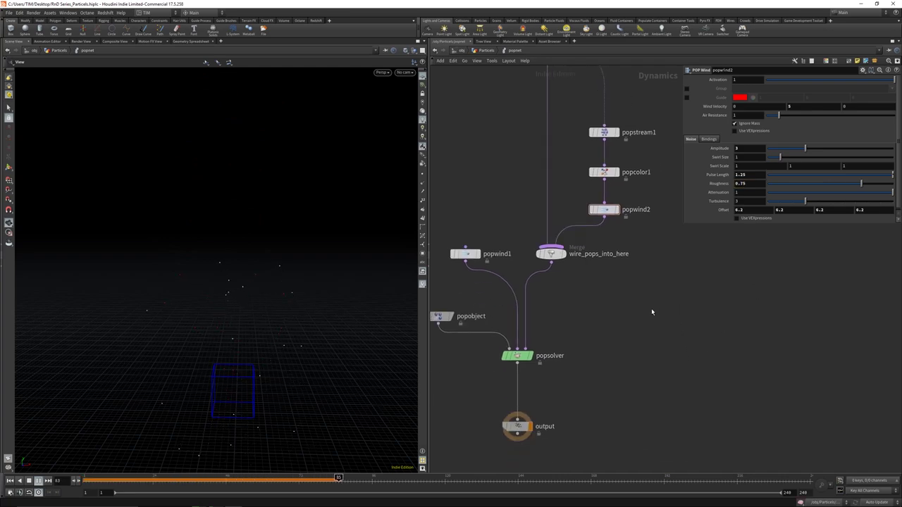
{"action": "left_click", "coordinate": [465, 253]}
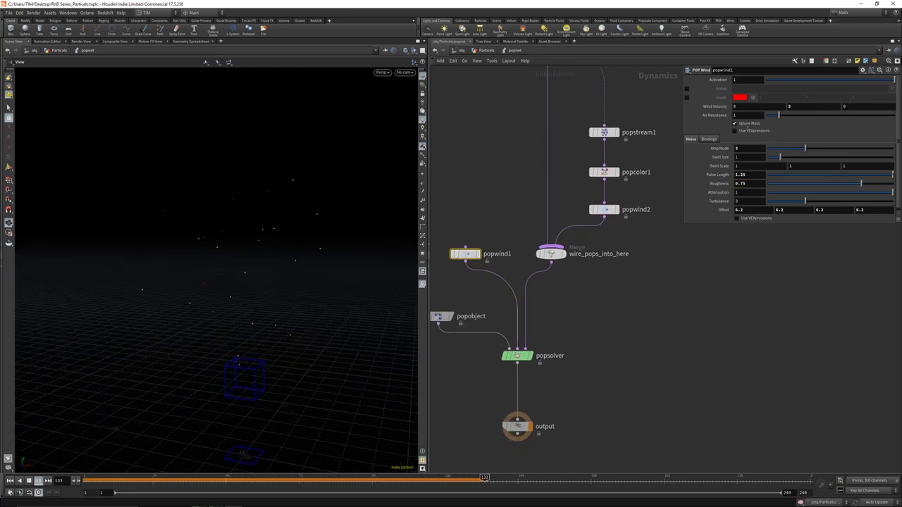
{"action": "left_click", "coordinate": [751, 148]}
{"action": "type", "text": "0.25"}
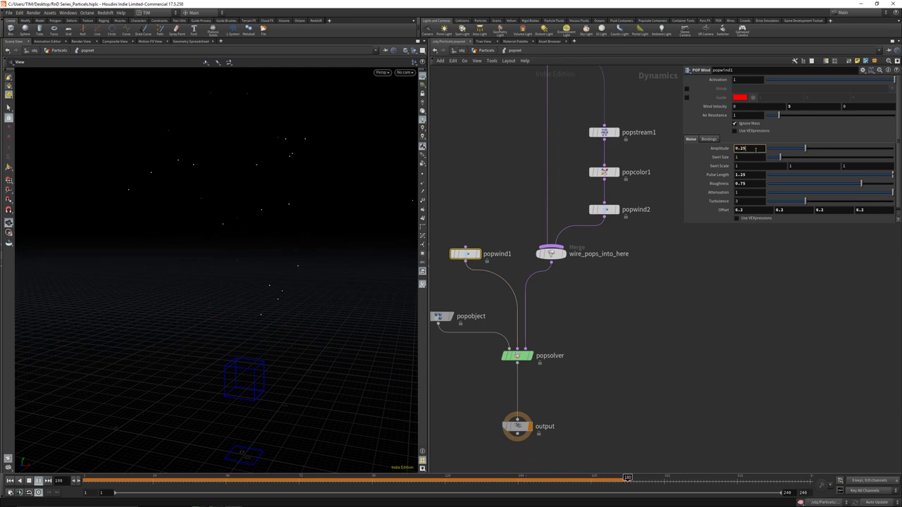
{"action": "key", "text": "Return"}
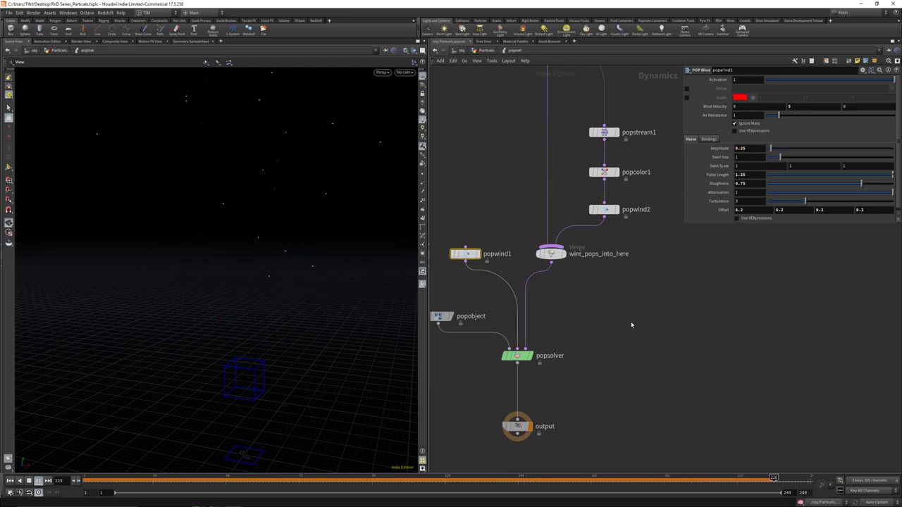
{"action": "left_click_drag", "start_coordinate": [340, 414], "coordinate": [269, 334]}
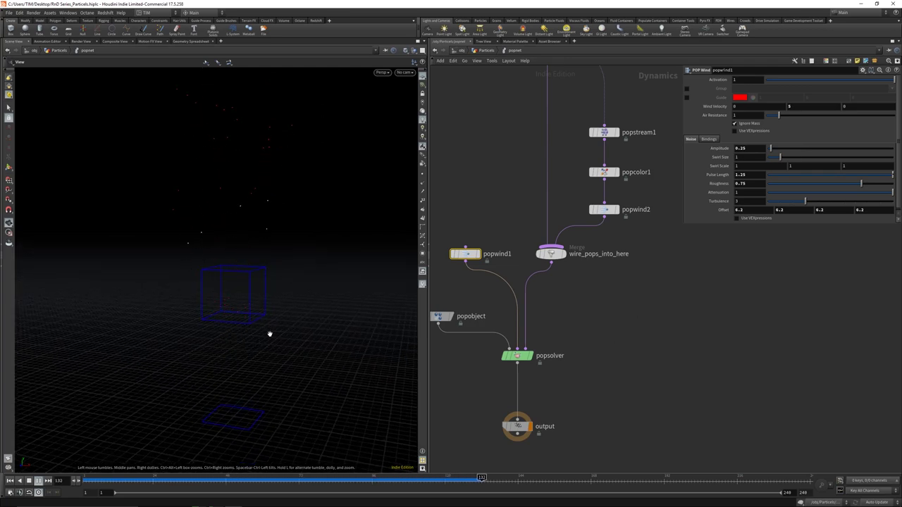
Step: Return to the geometry network, display trail1 and play the simulation to view the particle trails
{"action": "key", "text": "u"}
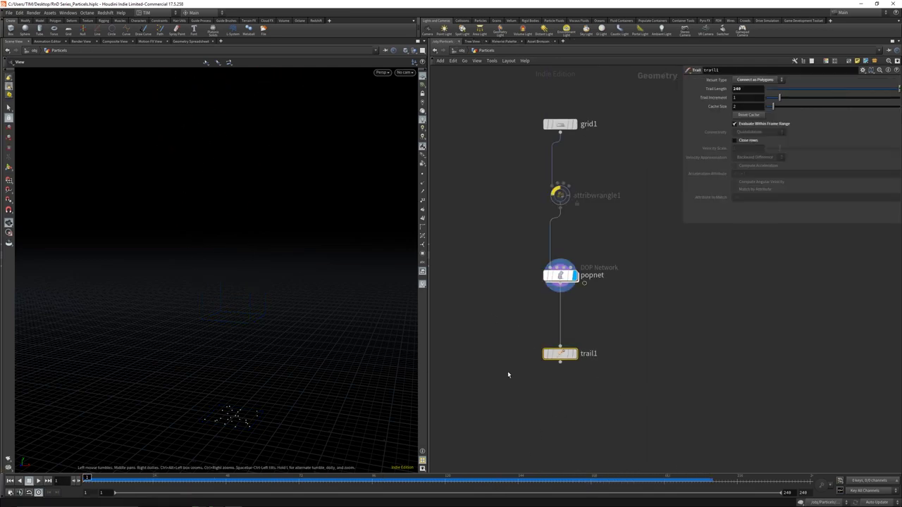
{"action": "left_click", "coordinate": [573, 354]}
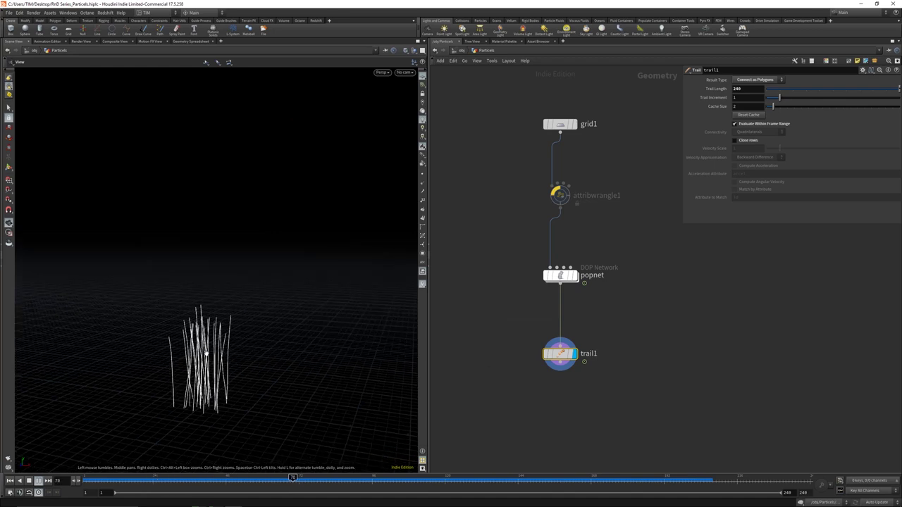
{"action": "left_click_drag", "start_coordinate": [207, 354], "coordinate": [399, 444]}
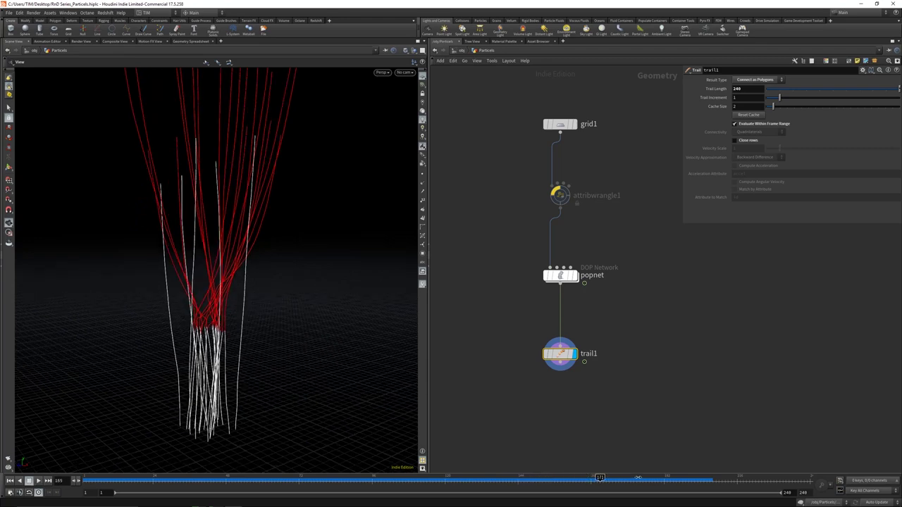
Step: Add a Color node with the default white color below trail1, display it and inspect the trails
{"action": "key", "text": "Tab"}
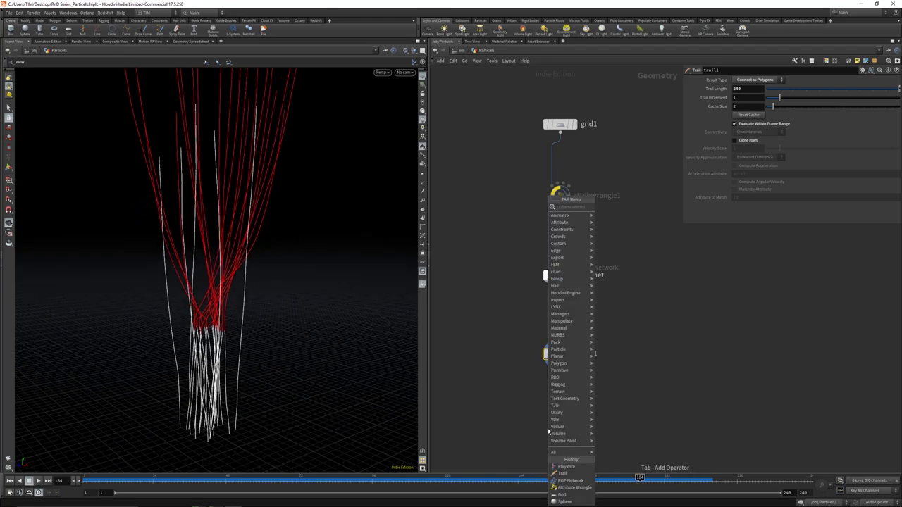
{"action": "left_click", "coordinate": [624, 205]}
{"action": "left_click", "coordinate": [548, 428]}
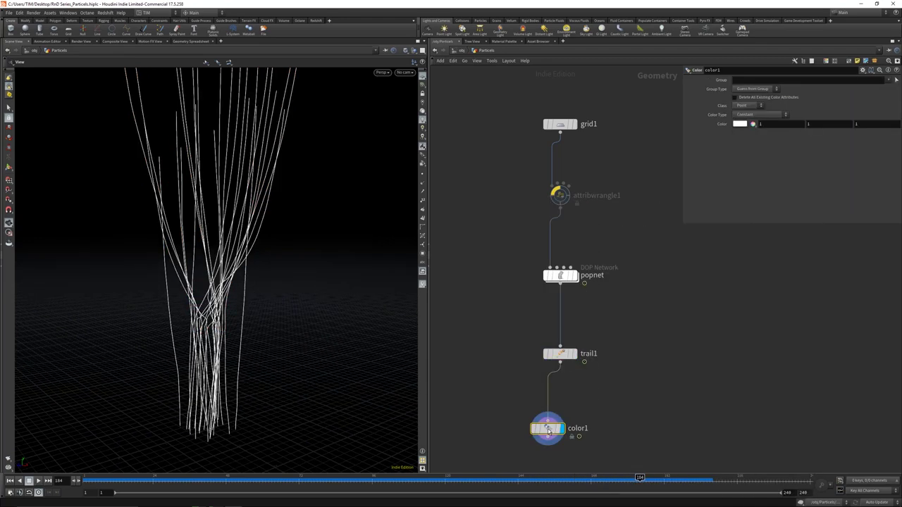
{"action": "left_click_drag", "start_coordinate": [548, 430], "coordinate": [560, 423]}
{"action": "left_click_drag", "start_coordinate": [296, 310], "coordinate": [221, 382]}
{"action": "right_click_drag", "start_coordinate": [221, 382], "coordinate": [256, 311]}
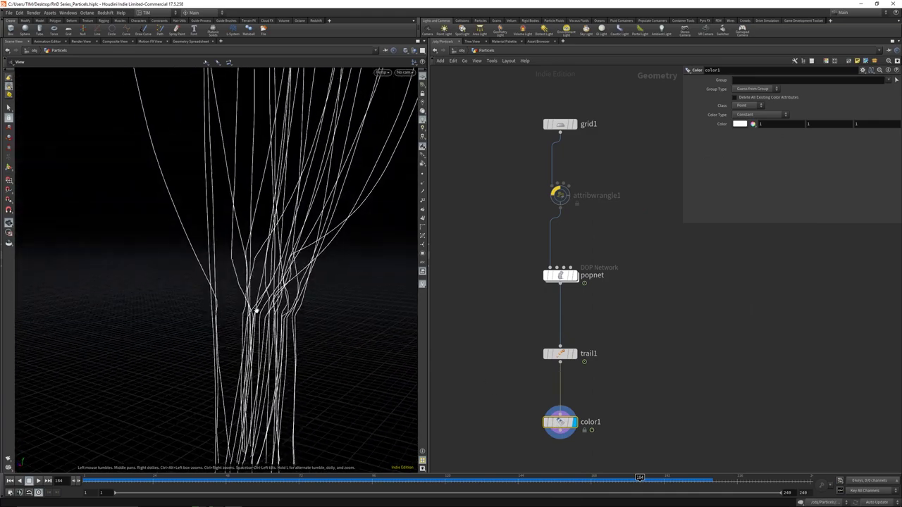
{"action": "right_click_drag", "start_coordinate": [206, 298], "coordinate": [299, 315]}
Step: Set popwind2's X wind velocity to 2 inside popnet and rewind to the first frame
{"action": "left_click", "coordinate": [560, 275]}
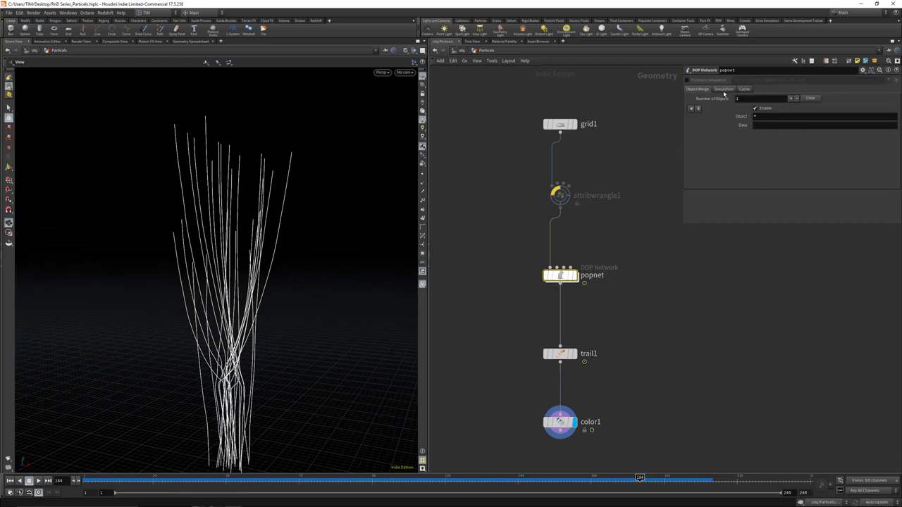
{"action": "left_click_drag", "start_coordinate": [499, 415], "coordinate": [578, 429]}
{"action": "left_click_drag", "start_coordinate": [640, 478], "coordinate": [500, 425]}
{"action": "double_click", "coordinate": [560, 275]}
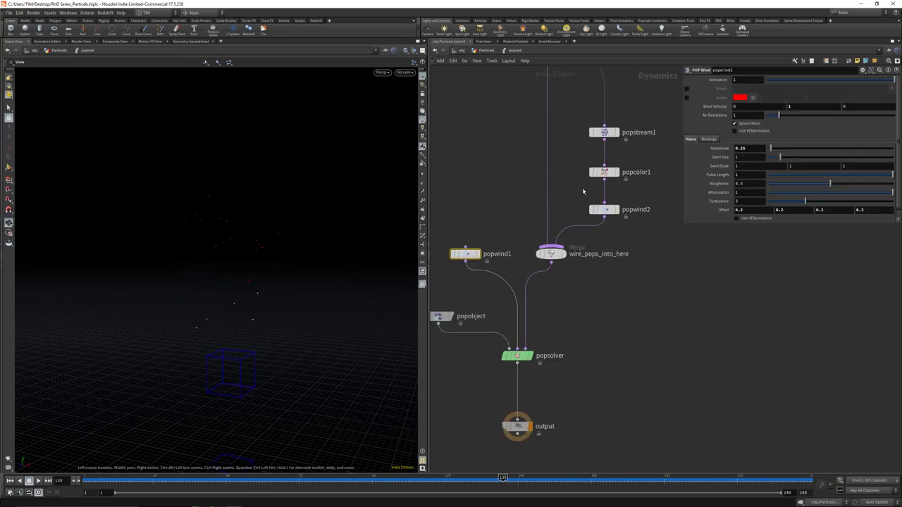
{"action": "left_click", "coordinate": [604, 209]}
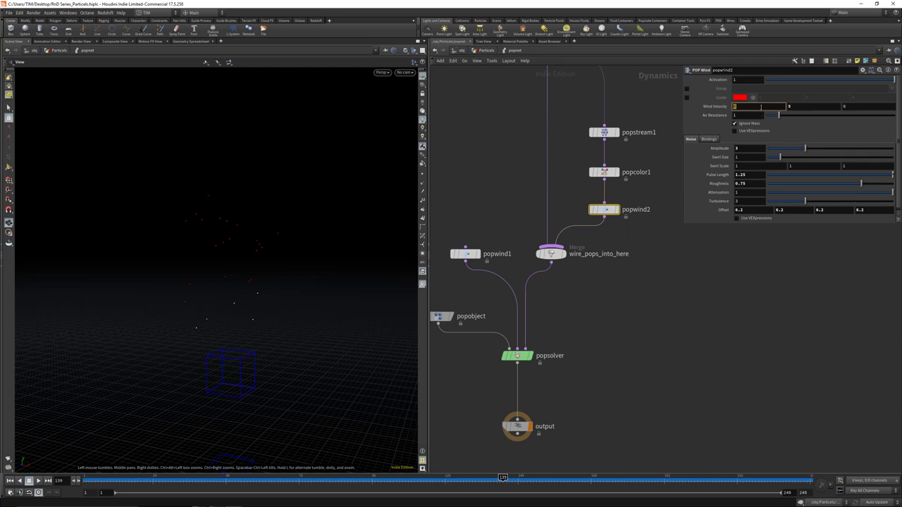
{"action": "type", "text": "2"}
{"action": "key", "text": "Return"}
{"action": "key", "text": "ctrl+Up"}
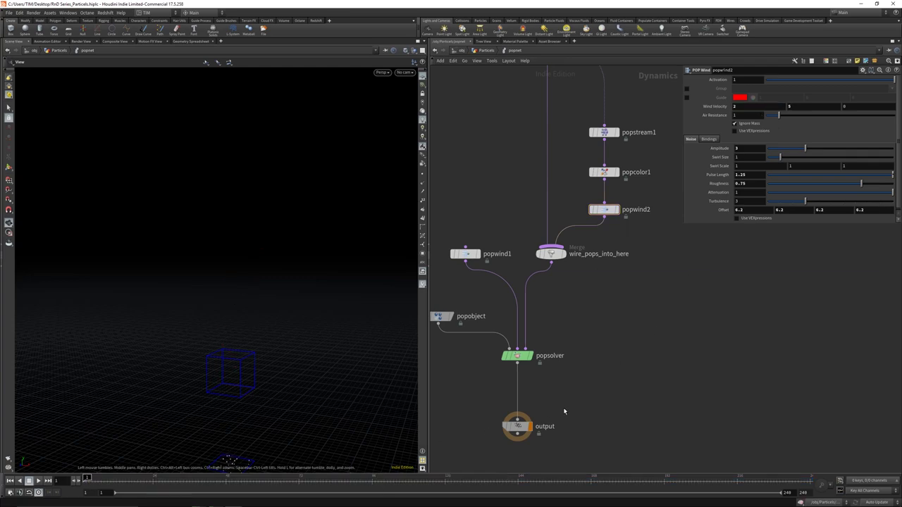
Step: Return to the geometry network, play the simulation and examine how the white trails bend
{"action": "key", "text": "u"}
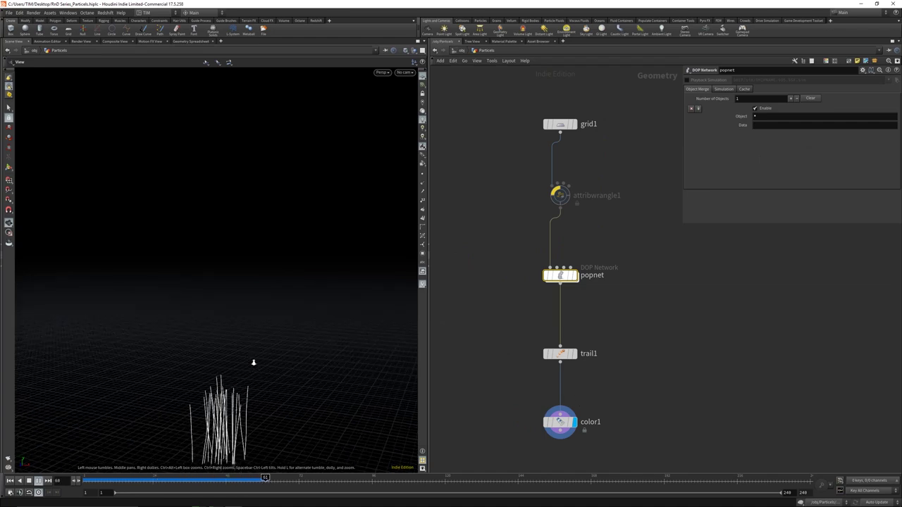
{"action": "left_click_drag", "start_coordinate": [256, 358], "coordinate": [280, 338]}
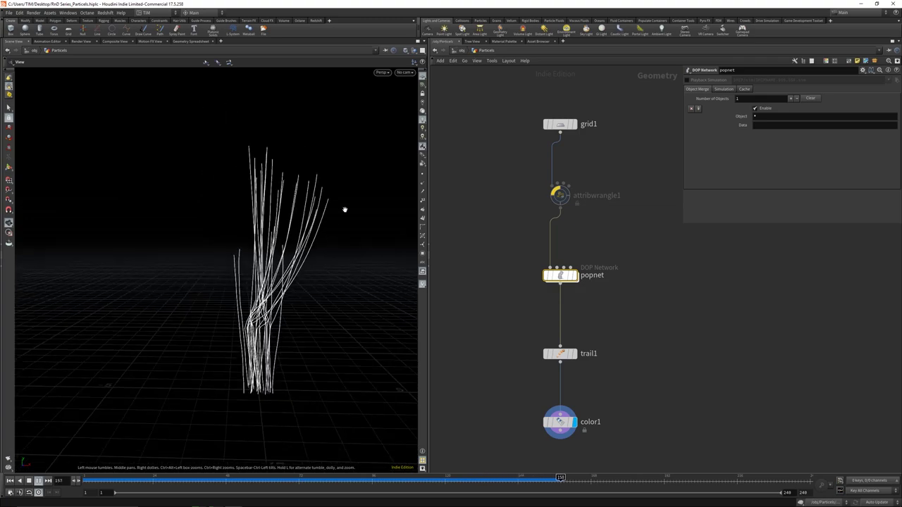
{"action": "left_click_drag", "start_coordinate": [369, 241], "coordinate": [348, 280]}
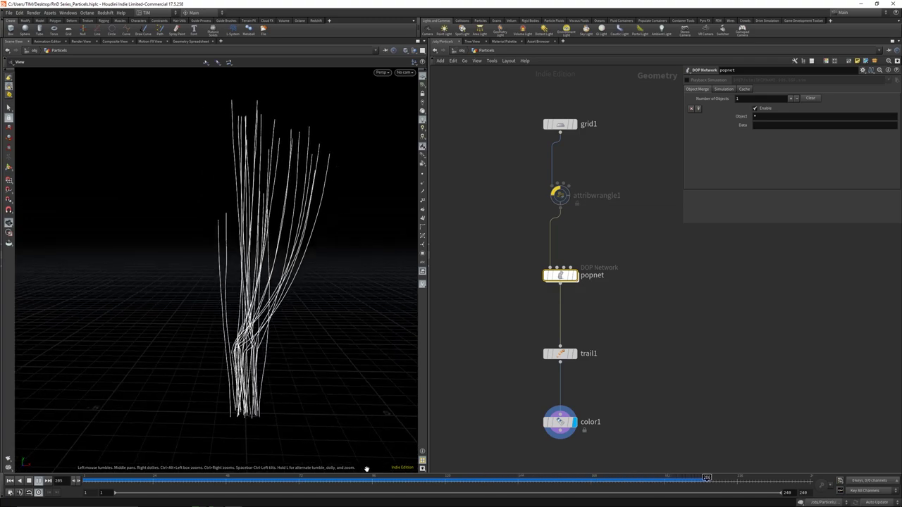
{"action": "left_click_drag", "start_coordinate": [88, 477], "coordinate": [673, 477]}
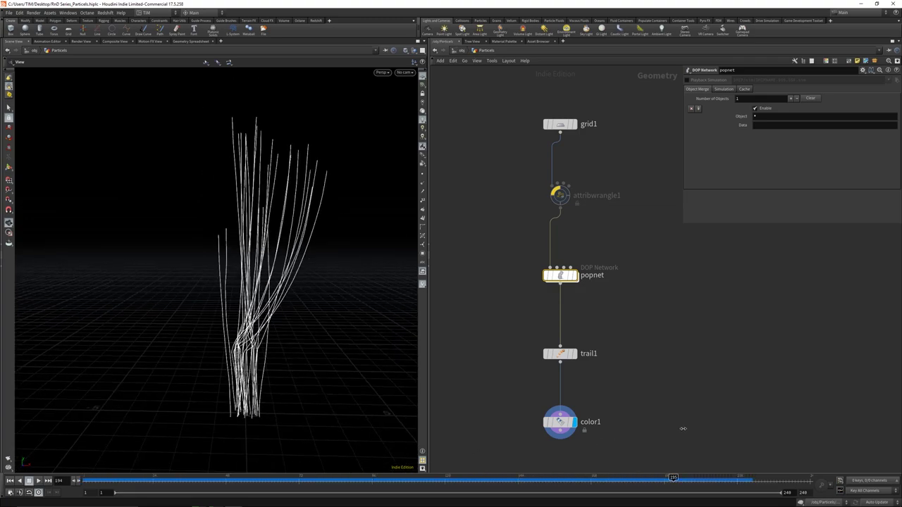
Step: Set popwind2's X wind velocity to 0 inside popnet and return to the geometry network
{"action": "double_click", "coordinate": [560, 276]}
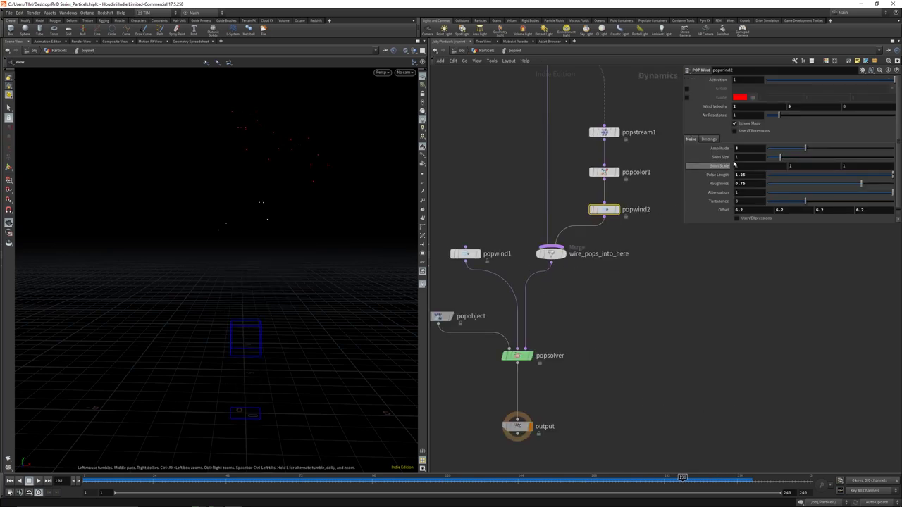
{"action": "type", "text": "0"}
{"action": "key", "text": "Return"}
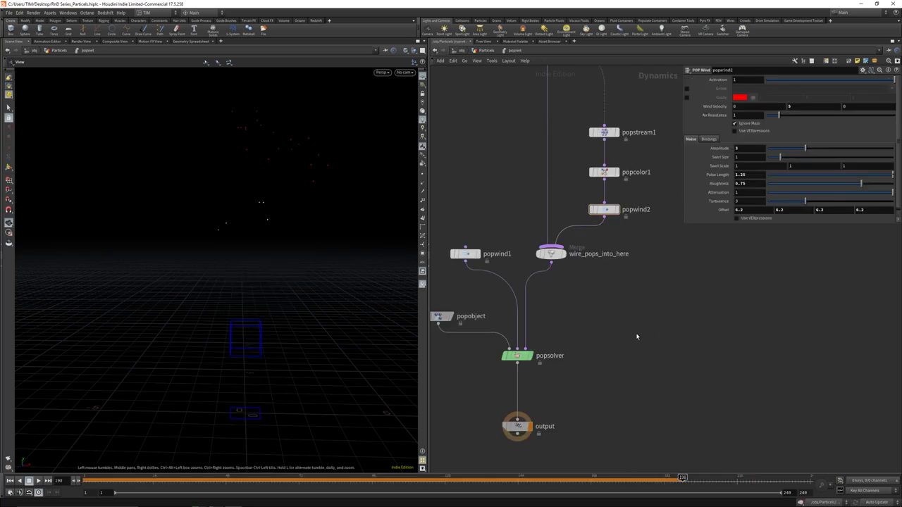
{"action": "key", "text": "u"}
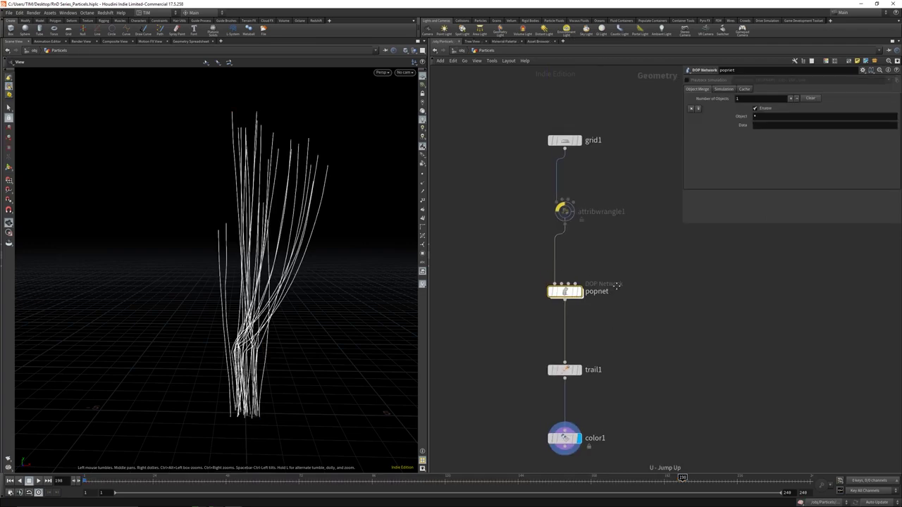
Step: Replace grid1 with a new Sphere node above attribwrangle1 and set its primitive type to Polygon
{"action": "left_click", "coordinate": [554, 215]}
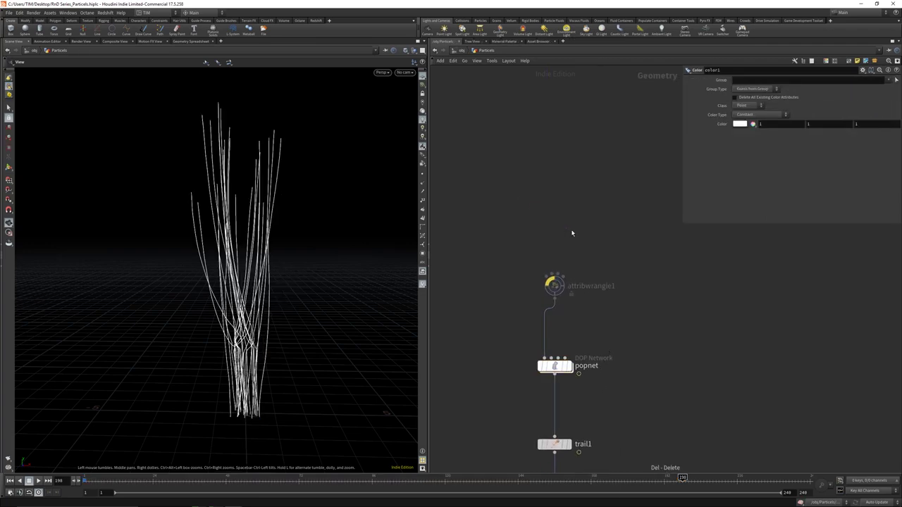
{"action": "key", "text": "Tab"}
{"action": "type", "text": "s"}
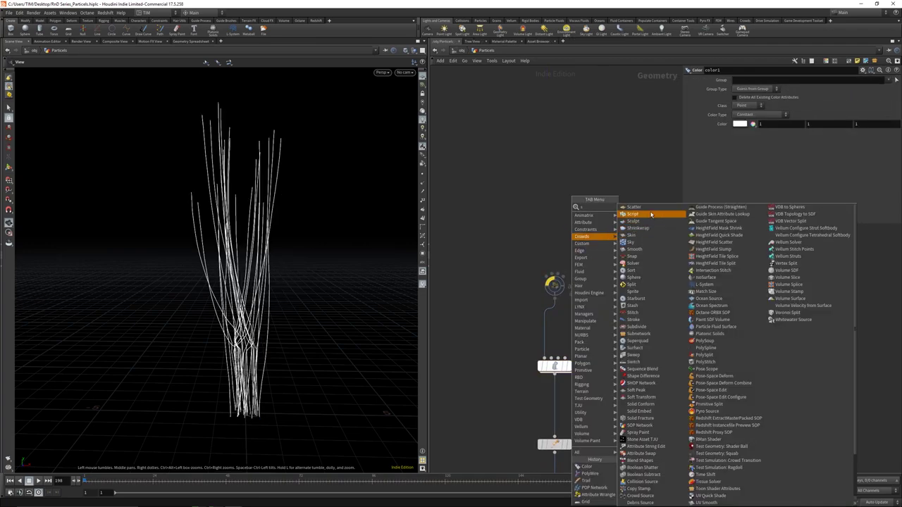
{"action": "left_click", "coordinate": [645, 277]}
{"action": "left_click", "coordinate": [553, 227]}
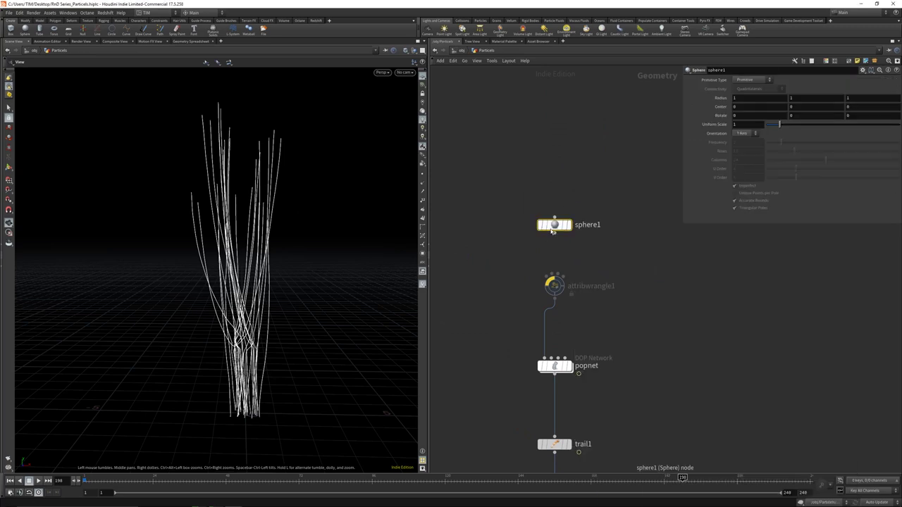
{"action": "left_click", "coordinate": [748, 80]}
{"action": "left_click", "coordinate": [745, 89]}
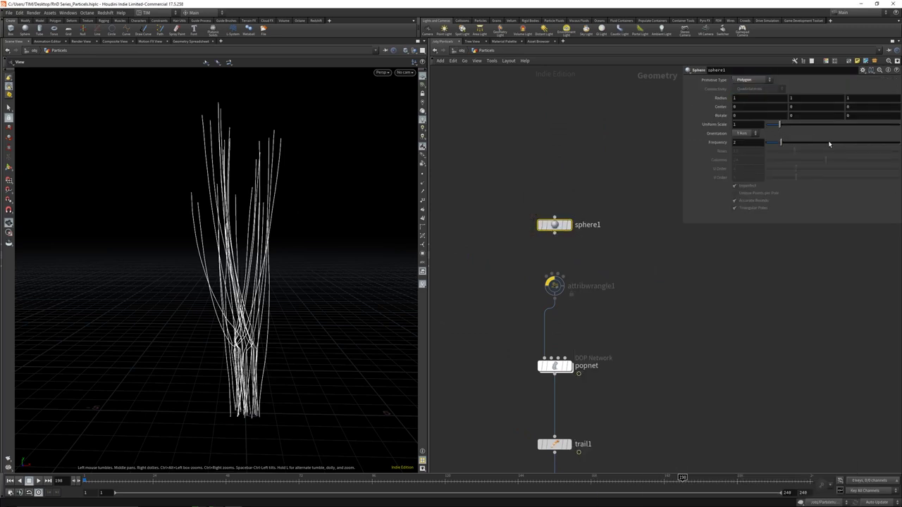
Step: Set sphere1's frequency to 5 and wire its output into attribwrangle1's first input
{"action": "left_click", "coordinate": [553, 231]}
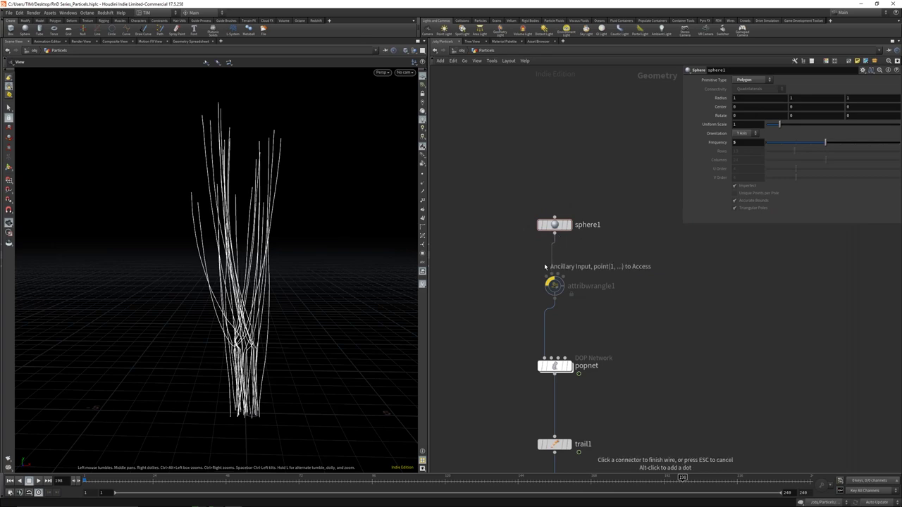
{"action": "left_click", "coordinate": [555, 284]}
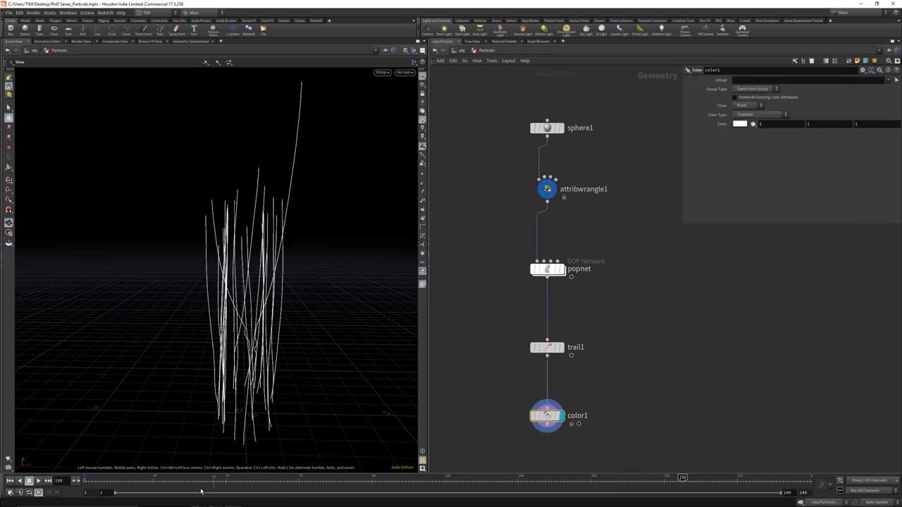
Step: Play the simulation inside popnet and examine the particles around the sphere and the stream's bounding box
{"action": "left_click", "coordinate": [38, 480]}
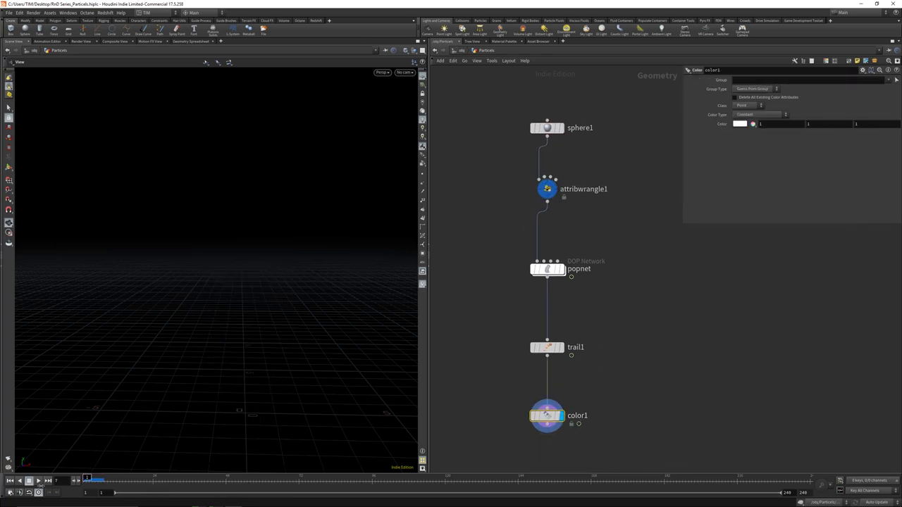
{"action": "double_click", "coordinate": [547, 269]}
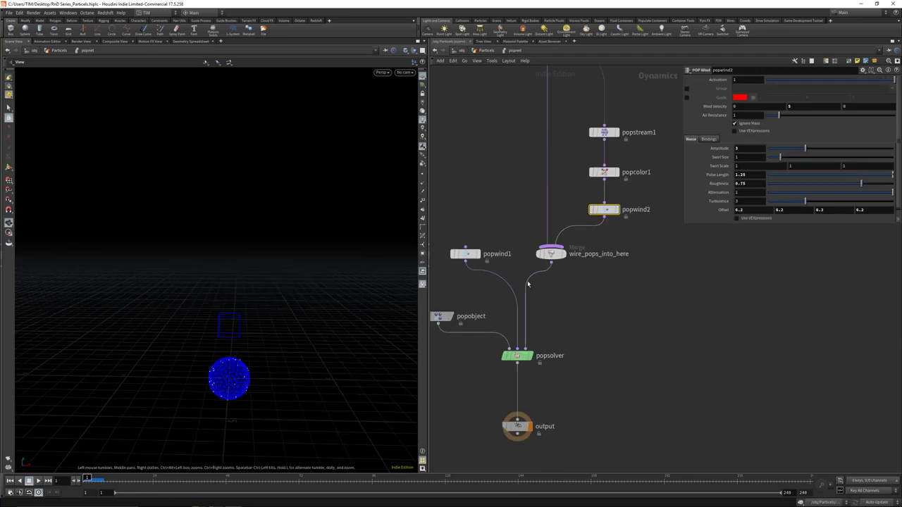
{"action": "left_click_drag", "start_coordinate": [256, 362], "coordinate": [253, 415]}
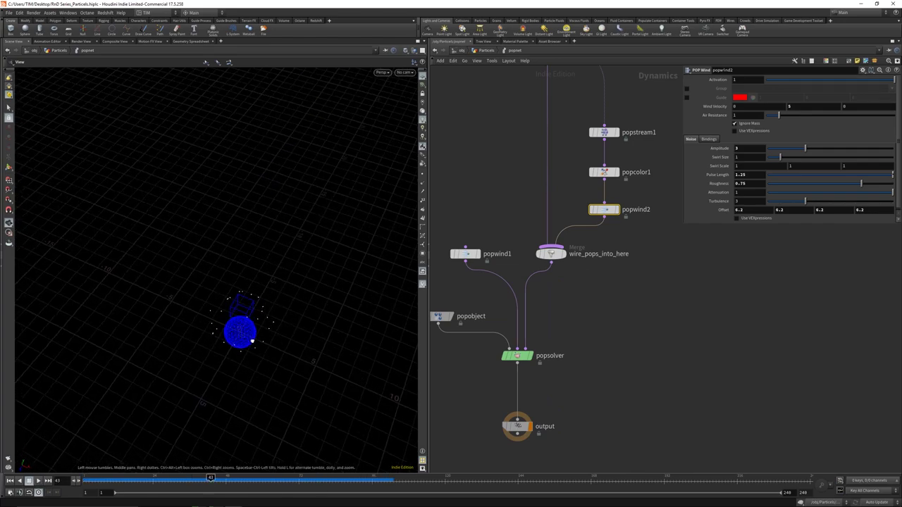
{"action": "mouse_move", "coordinate": [251, 342]}
{"action": "left_mouse_down"}
{"action": "mouse_move", "coordinate": [251, 258]}
{"action": "mouse_move", "coordinate": [227, 401]}
{"action": "mouse_move", "coordinate": [251, 350]}
{"action": "left_mouse_up"}
{"action": "scroll", "coordinate": [470, 209], "scroll_direction": "down", "scroll_amount": 3}
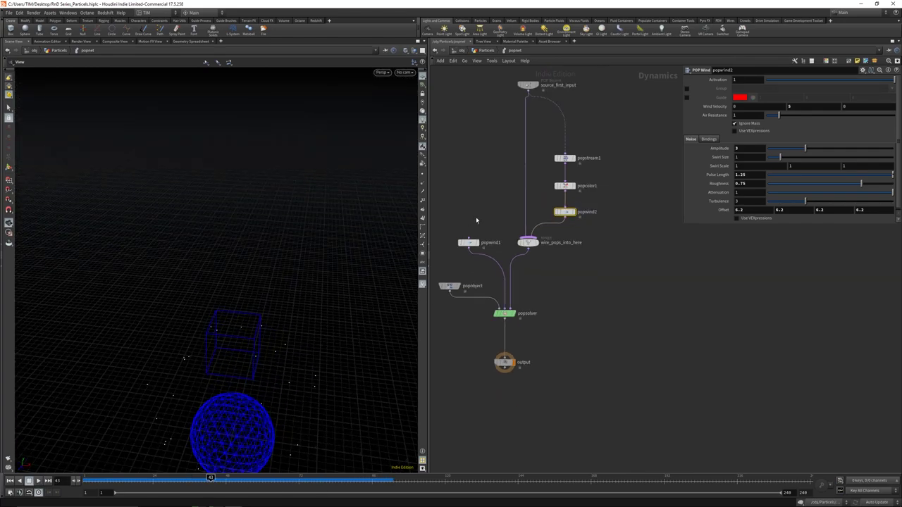
Step: Enlarge popstream1's bounding box to a size of 3.8 on every axis
{"action": "middle_click_drag", "start_coordinate": [538, 103], "coordinate": [548, 204]}
{"action": "left_click_drag", "start_coordinate": [279, 420], "coordinate": [267, 296]}
{"action": "left_click", "coordinate": [539, 183]}
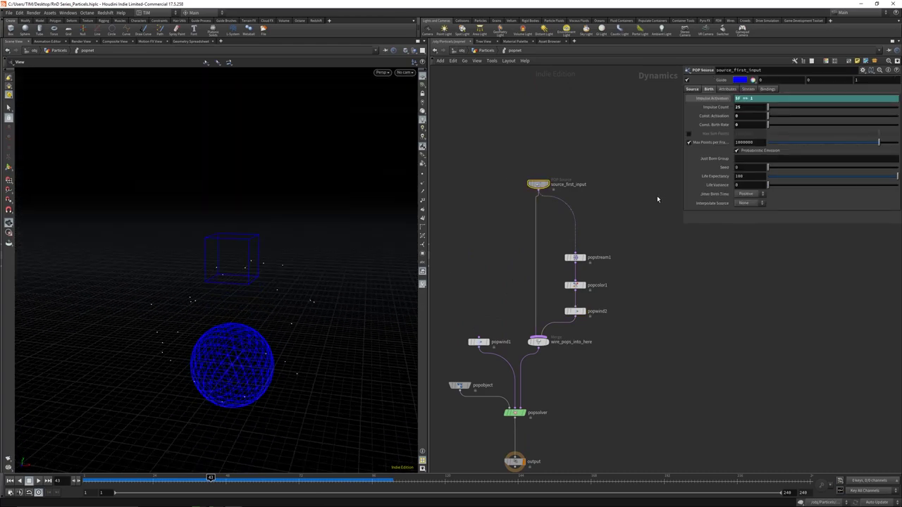
{"action": "left_click", "coordinate": [574, 257]}
{"action": "mouse_move", "coordinate": [719, 143]}
{"action": "middle_mouse_down"}
{"action": "mouse_move", "coordinate": [713, 137]}
{"action": "mouse_move", "coordinate": [786, 140]}
{"action": "mouse_move", "coordinate": [713, 142]}
{"action": "middle_mouse_up"}
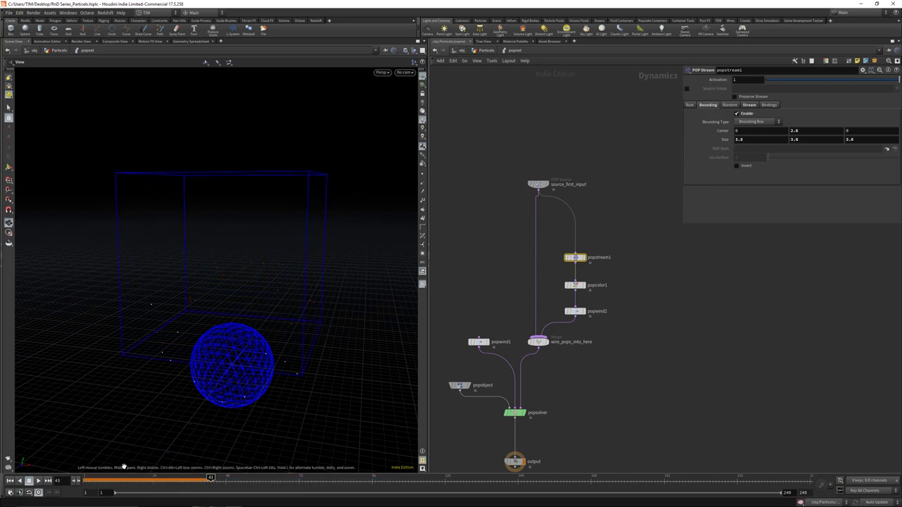
Step: Play the simulation, return to the geometry network and examine the trails up close at the last frame
{"action": "left_click_drag", "start_coordinate": [270, 368], "coordinate": [278, 345]}
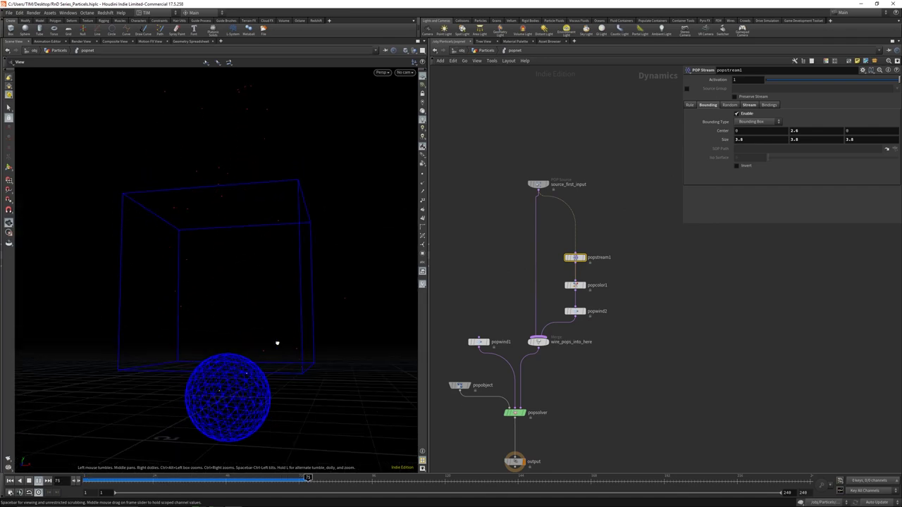
{"action": "key", "text": "u"}
{"action": "left_click_drag", "start_coordinate": [505, 429], "coordinate": [243, 383]}
{"action": "key", "text": "ctrl+Up"}
{"action": "key", "text": "ctrl+Down"}
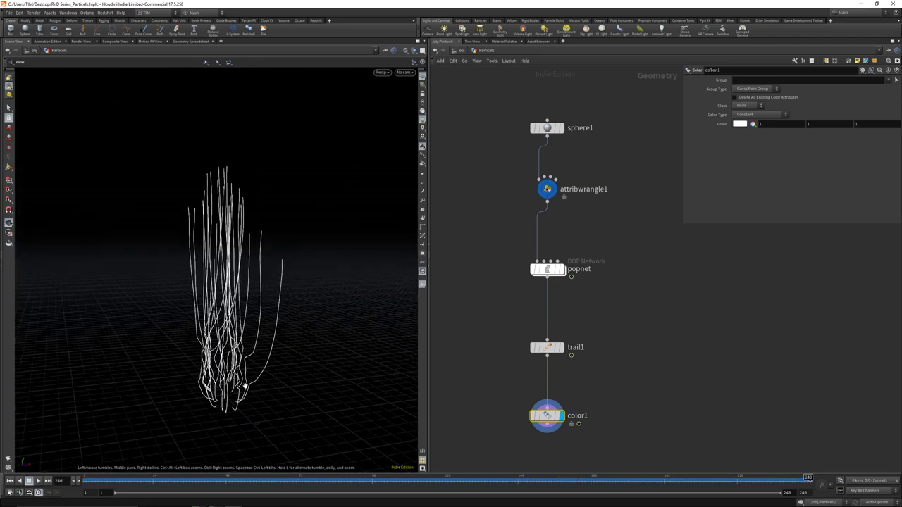
{"action": "right_click_drag", "start_coordinate": [244, 382], "coordinate": [218, 296]}
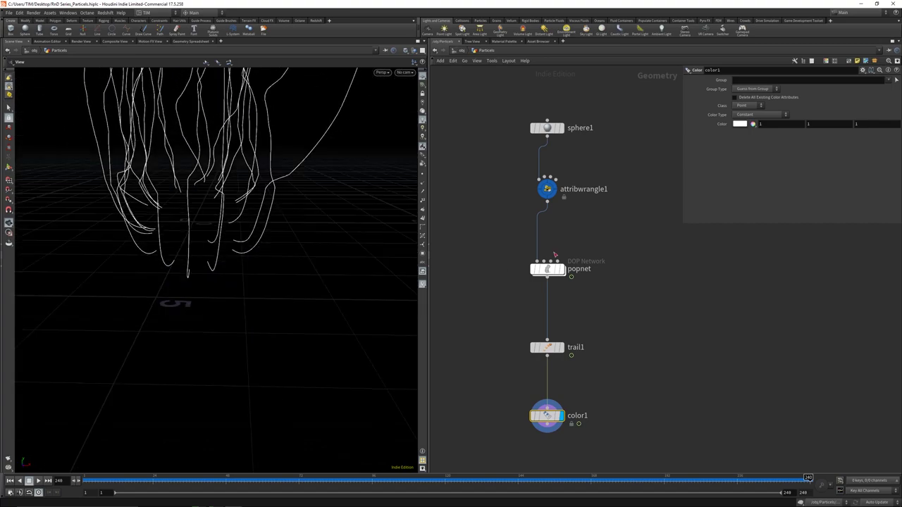
Step: Merge sphere1 and color1 with a new Merge node and display the combined result
{"action": "middle_click_drag", "start_coordinate": [547, 137], "coordinate": [555, 150]}
{"action": "left_click", "coordinate": [554, 141]}
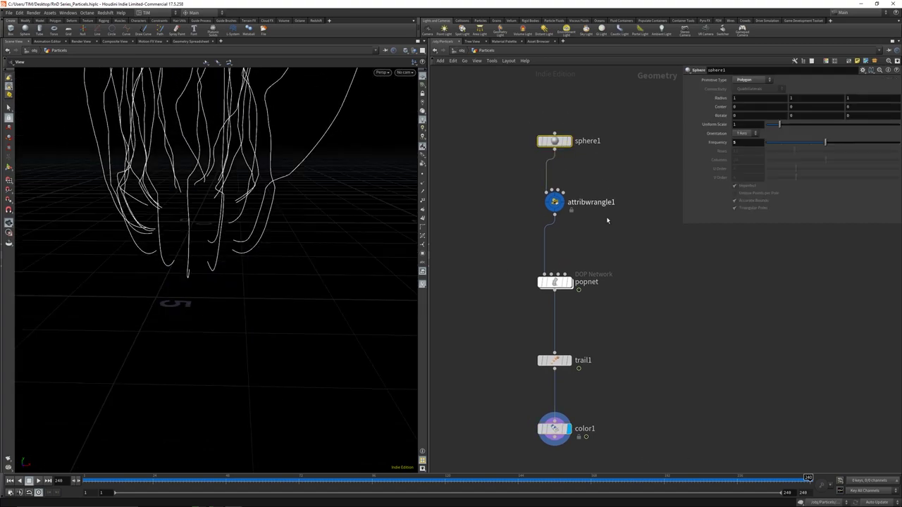
{"action": "middle_click_drag", "start_coordinate": [557, 441], "coordinate": [561, 276]}
{"action": "left_click", "coordinate": [561, 276], "text": "shift"}
{"action": "key", "text": "Tab"}
{"action": "type", "text": "merge"}
{"action": "key", "text": "Return"}
{"action": "left_click", "coordinate": [487, 343]}
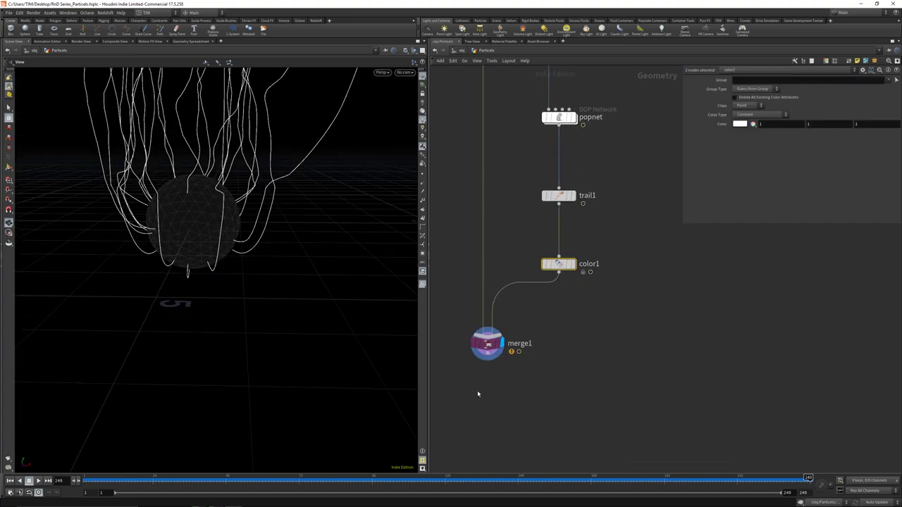
Step: Add a Normal node below merge1, aligned with it, and display its output
{"action": "left_click_drag", "start_coordinate": [183, 247], "coordinate": [227, 296]}
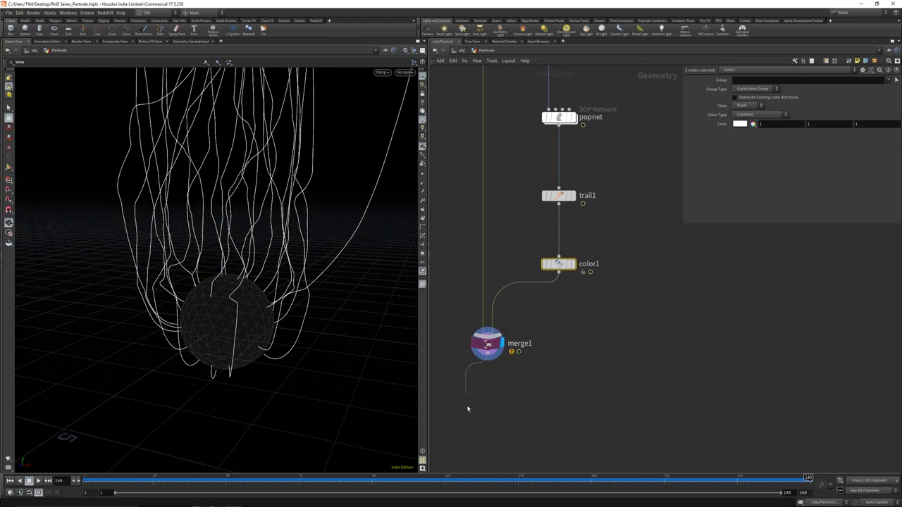
{"action": "key", "text": "Tab"}
{"action": "type", "text": "nu"}
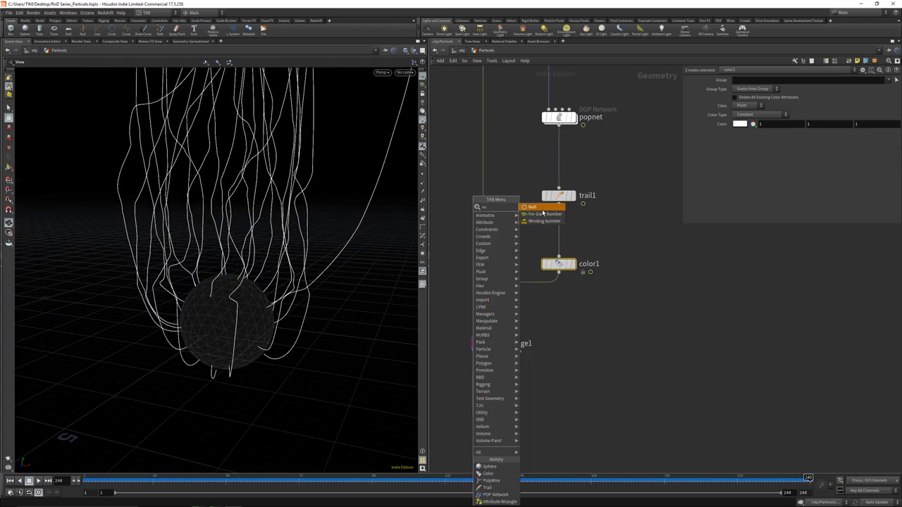
{"action": "key", "text": "BackSpace"}
{"action": "type", "text": "orm"}
{"action": "key", "text": "Return"}
{"action": "key", "text": "Return"}
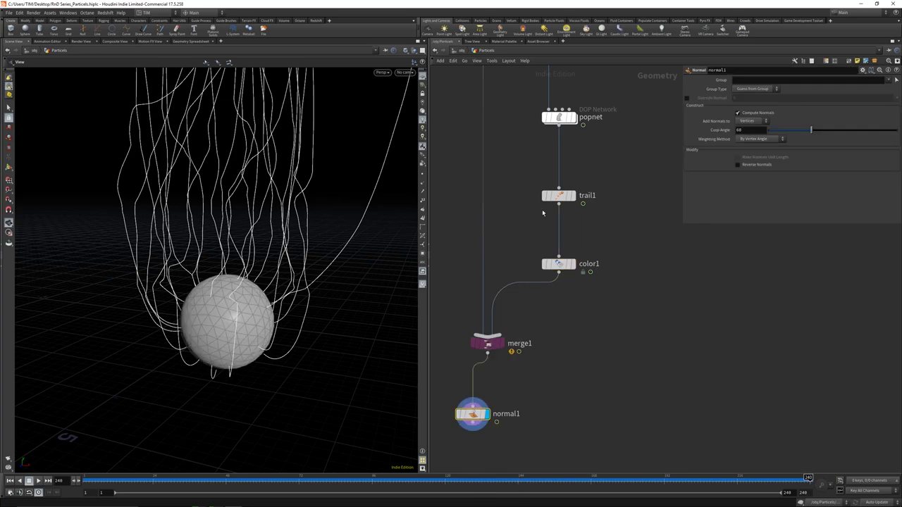
{"action": "left_click_drag", "start_coordinate": [462, 415], "coordinate": [478, 408]}
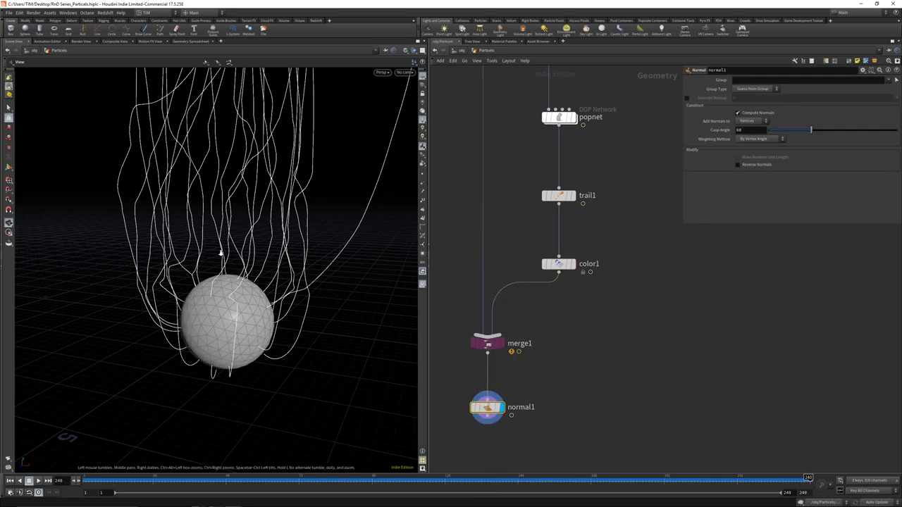
Step: Scrub the simulation to frame 96 and examine how the trails rise around the sphere
{"action": "left_click_drag", "start_coordinate": [221, 256], "coordinate": [266, 369]}
{"action": "left_click_drag", "start_coordinate": [504, 477], "coordinate": [365, 479]}
{"action": "scroll", "coordinate": [286, 345], "scroll_direction": "up", "scroll_amount": 5}
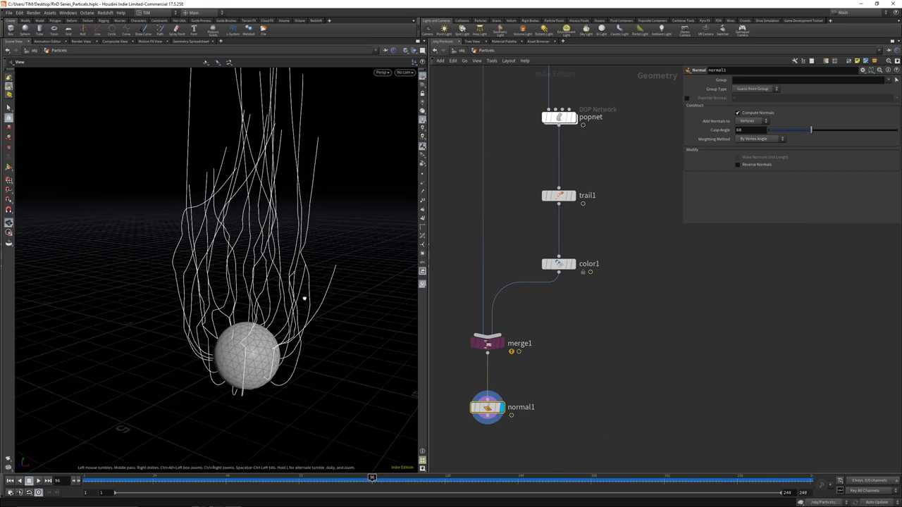
{"action": "scroll", "coordinate": [571, 317], "scroll_direction": "down", "scroll_amount": 2}
{"action": "middle_click_drag", "start_coordinate": [571, 317], "coordinate": [579, 251]}
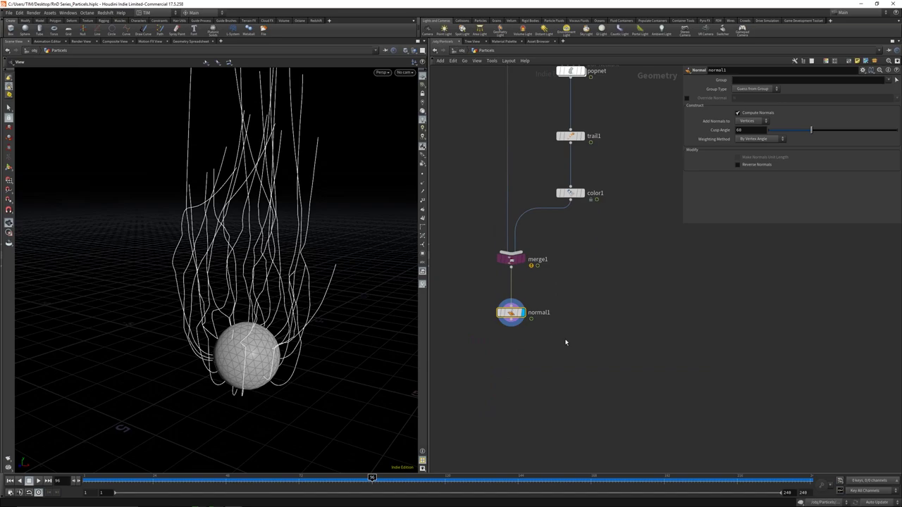
{"action": "middle_click_drag", "start_coordinate": [565, 342], "coordinate": [565, 325]}
{"action": "left_click_drag", "start_coordinate": [295, 313], "coordinate": [238, 339]}
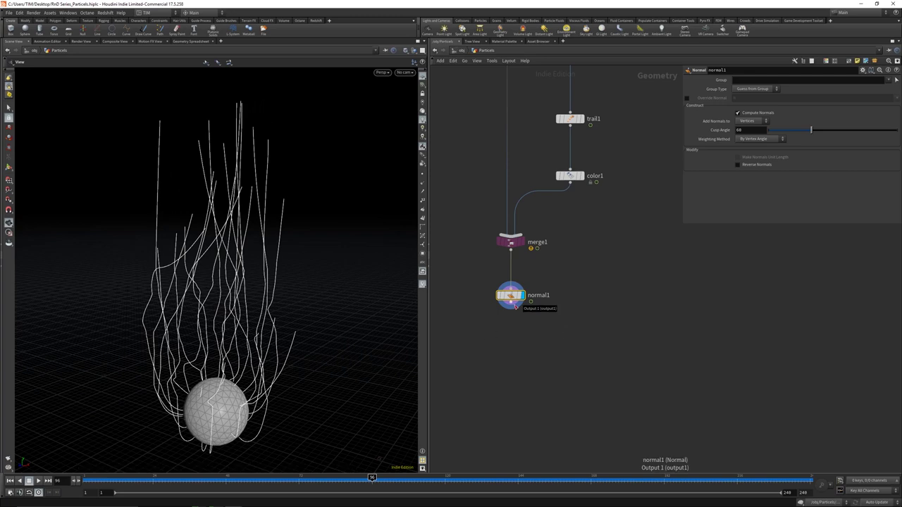
Step: Branch a displayed Resample node off color1, place it beside the normal1 branch, and lock color1
{"action": "middle_click_drag", "start_coordinate": [489, 348], "coordinate": [542, 322]}
{"action": "key", "text": "Tab"}
{"action": "type", "text": "re"}
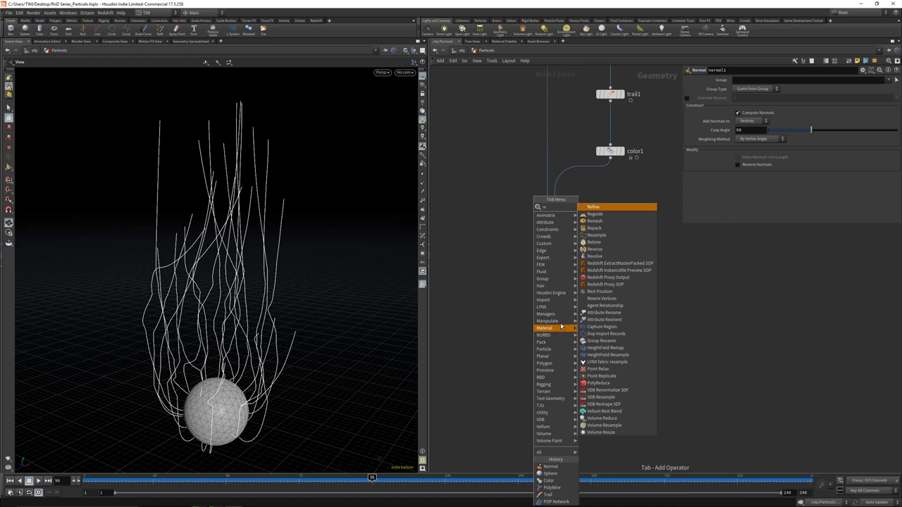
{"action": "type", "text": "v"}
{"action": "key", "text": "Return"}
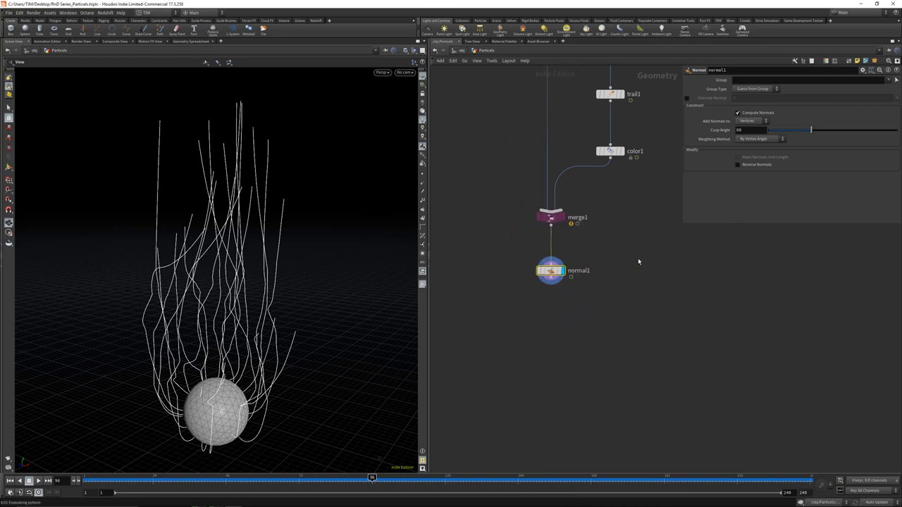
{"action": "left_click", "coordinate": [637, 258]}
{"action": "middle_click_drag", "start_coordinate": [637, 258], "coordinate": [572, 324]}
{"action": "left_click", "coordinate": [544, 223]}
{"action": "left_click", "coordinate": [610, 311]}
{"action": "left_click", "coordinate": [583, 324]}
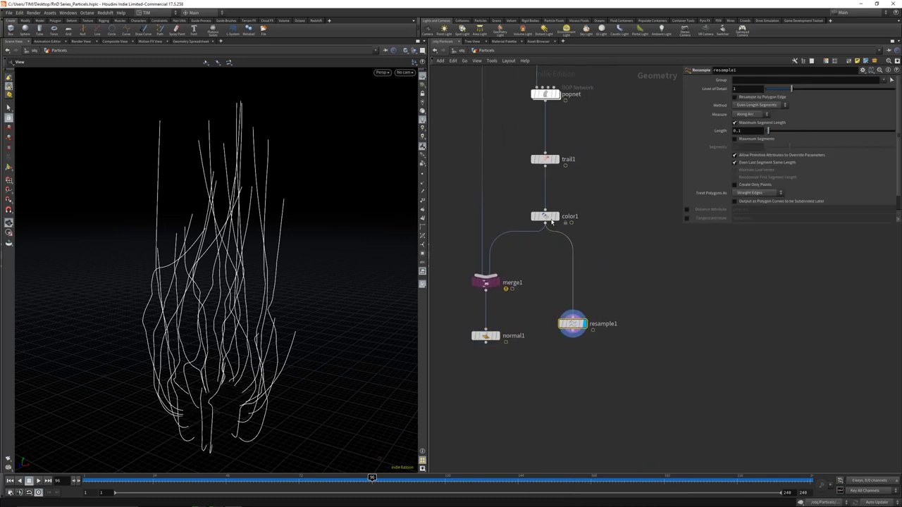
{"action": "left_click_drag", "start_coordinate": [519, 262], "coordinate": [604, 335]}
Step: Show points in the viewport and enable resample1's Curve U Attribute, named curveu
{"action": "left_click", "coordinate": [423, 177]}
{"action": "left_click_drag", "start_coordinate": [741, 225], "coordinate": [745, 281]}
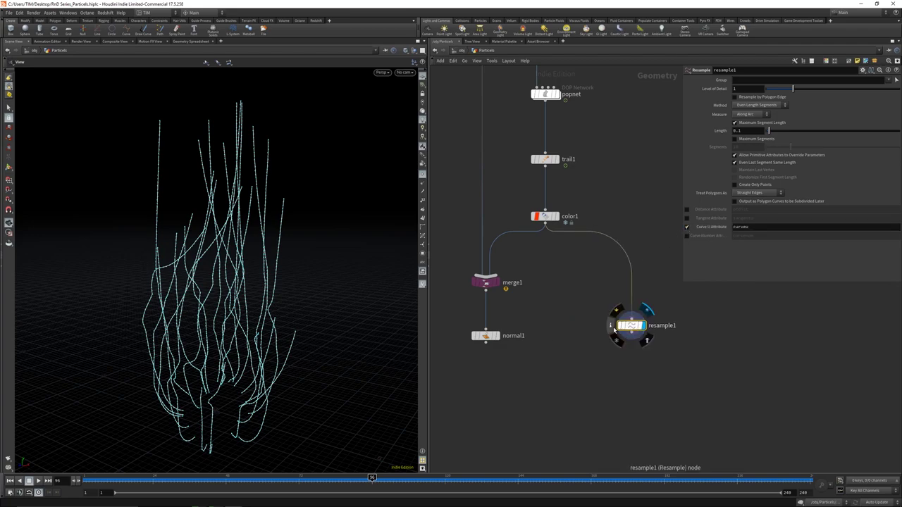
Step: Inspect resample1's point attributes in its node info and the curveu values in the geometry spreadsheet
{"action": "left_click", "coordinate": [612, 326]}
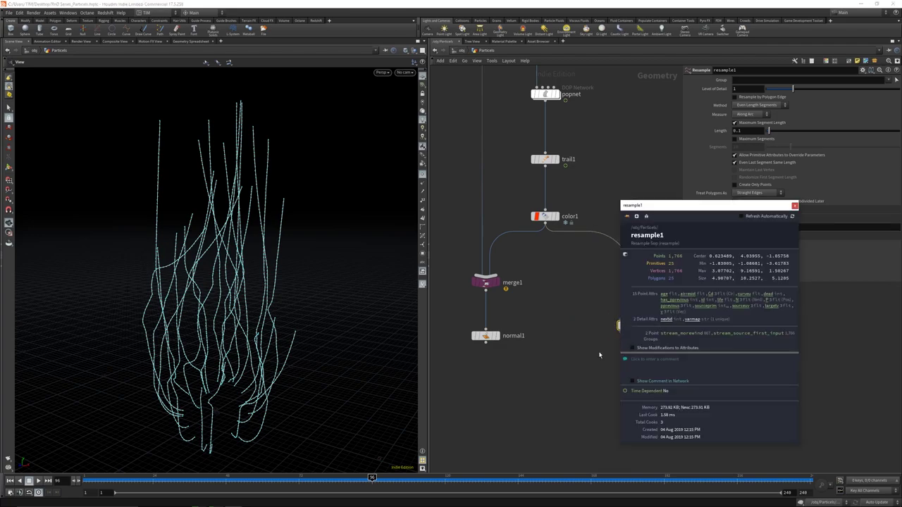
{"action": "left_click", "coordinate": [794, 205]}
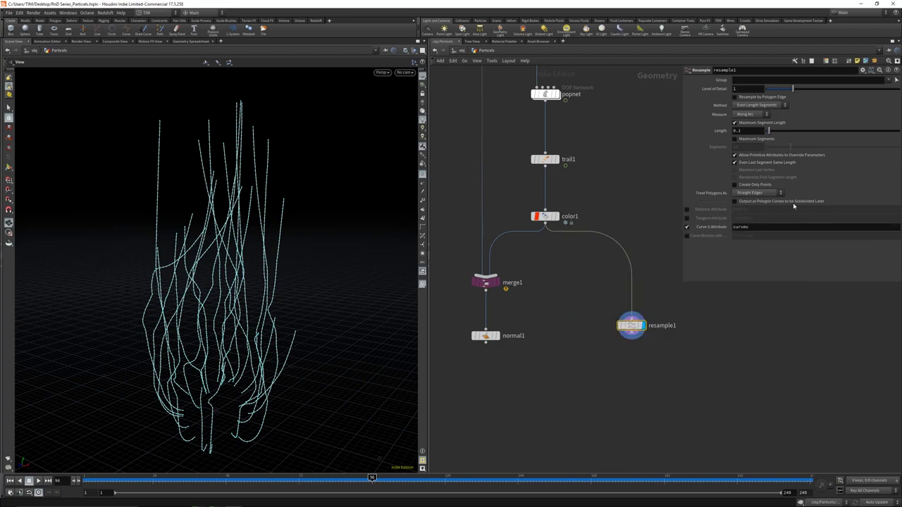
{"action": "left_click", "coordinate": [191, 41]}
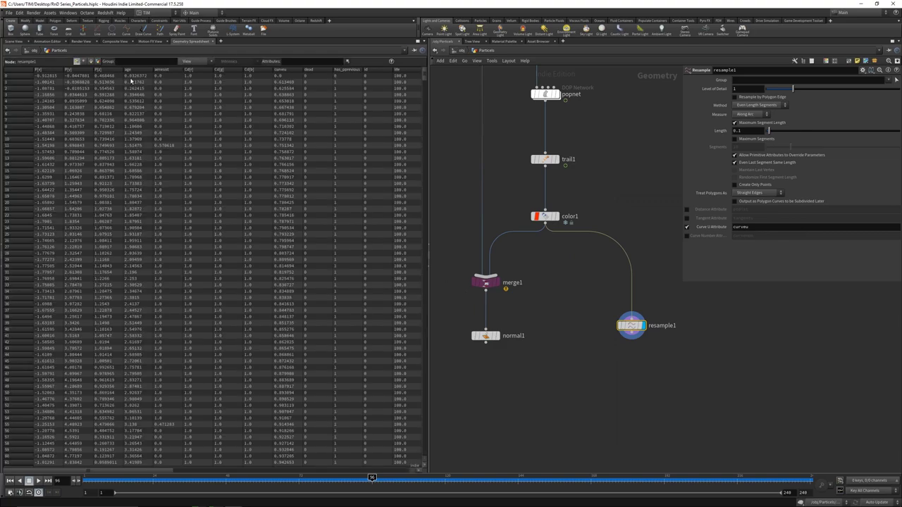
{"action": "left_click", "coordinate": [285, 70]}
{"action": "left_click", "coordinate": [21, 41]}
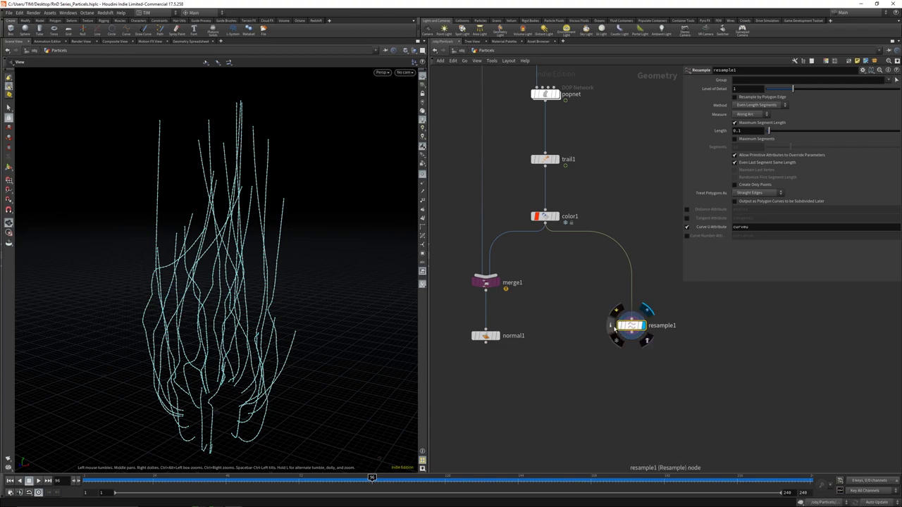
Step: Visualize resample1's curveu attribute on the trails, examine its gradient along them, and turn the visualization off
{"action": "left_click", "coordinate": [613, 328]}
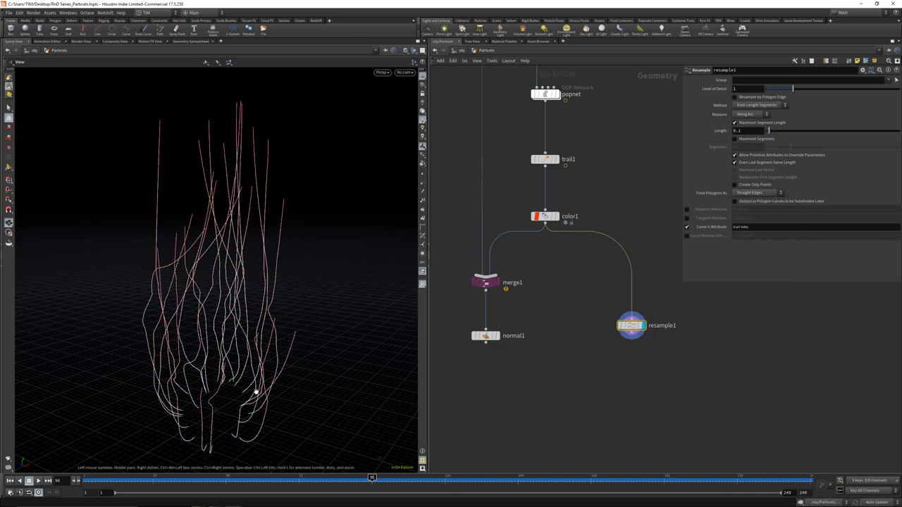
{"action": "left_click_drag", "start_coordinate": [256, 393], "coordinate": [226, 420]}
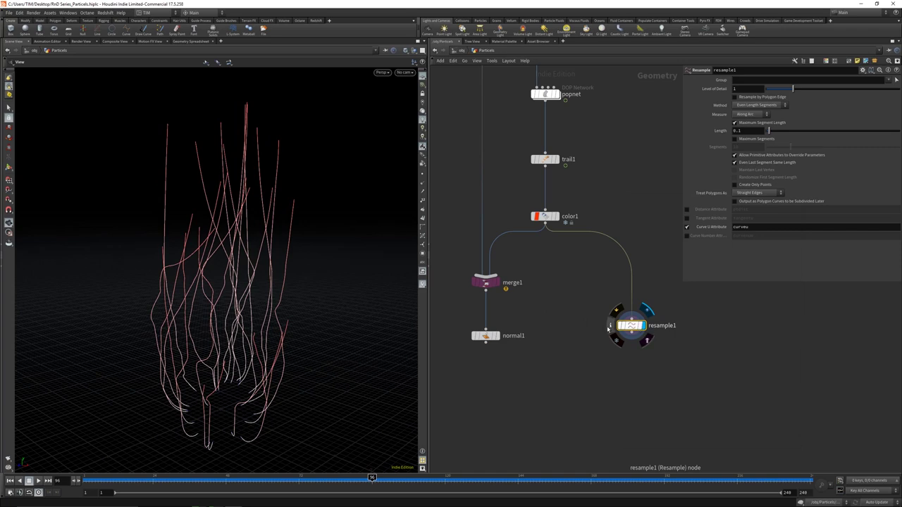
{"action": "mouse_move", "coordinate": [608, 329]}
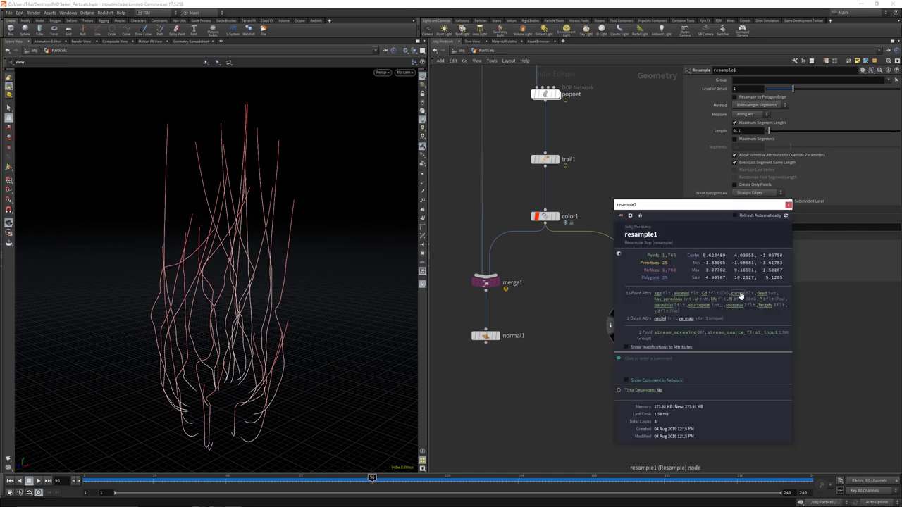
{"action": "left_click", "coordinate": [788, 204]}
Step: Add an Attribute VOP node below resample1 and open its VEX network
{"action": "middle_click_drag", "start_coordinate": [628, 348], "coordinate": [601, 306]}
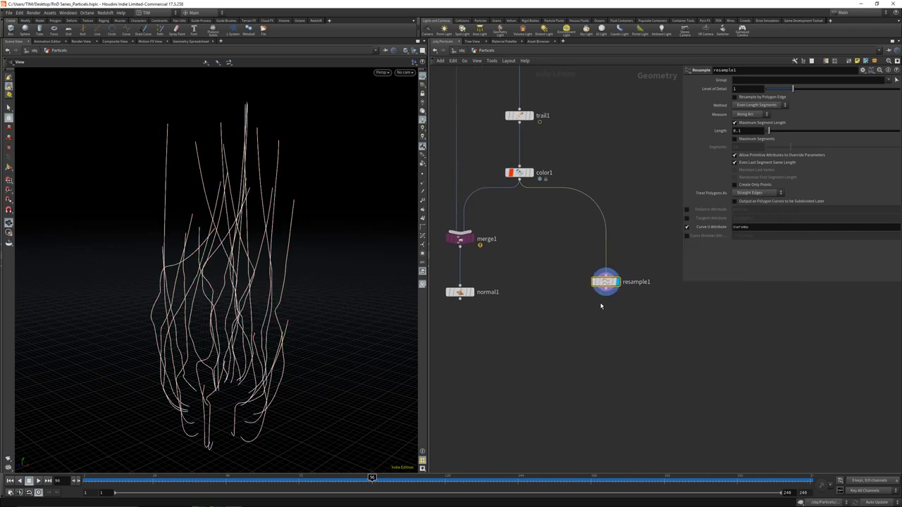
{"action": "left_click_drag", "start_coordinate": [615, 249], "coordinate": [615, 249]}
{"action": "left_click", "coordinate": [606, 294]}
{"action": "key", "text": "Tab"}
{"action": "type", "text": "vop"}
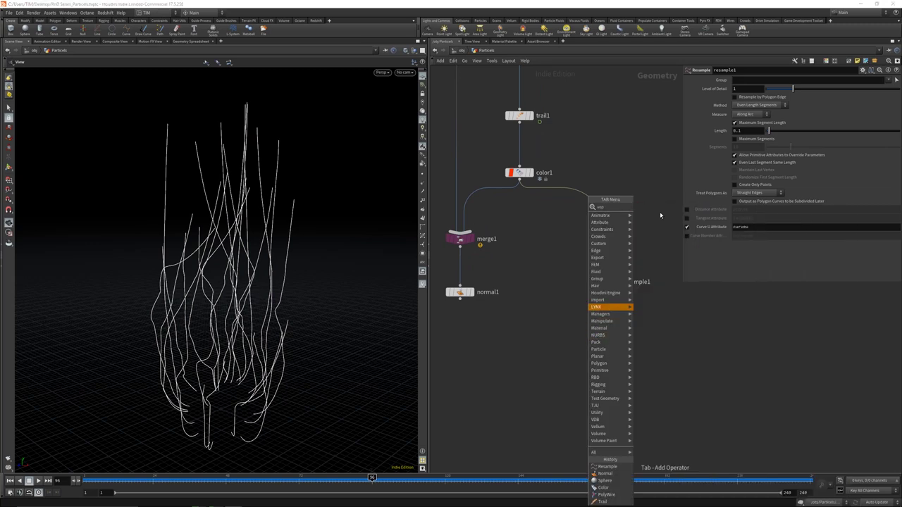
{"action": "key", "text": "Return"}
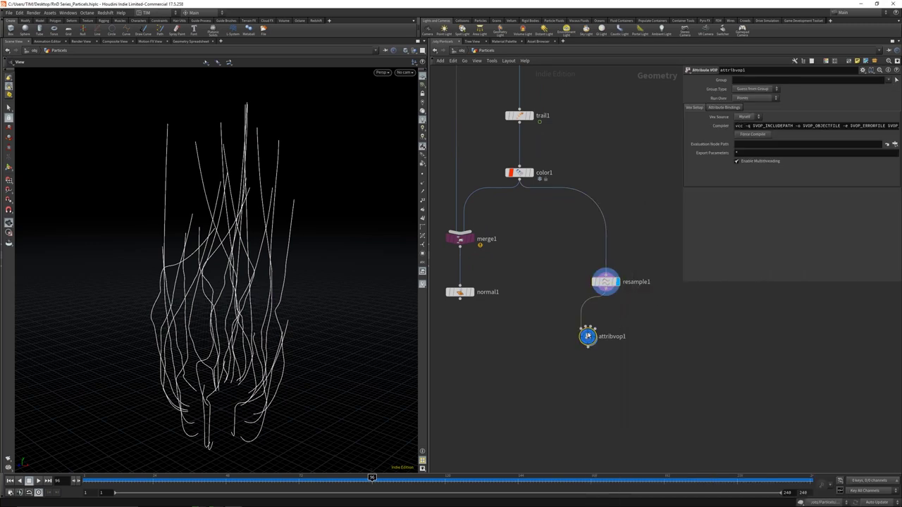
{"action": "left_click", "coordinate": [606, 321]}
{"action": "double_click", "coordinate": [606, 322]}
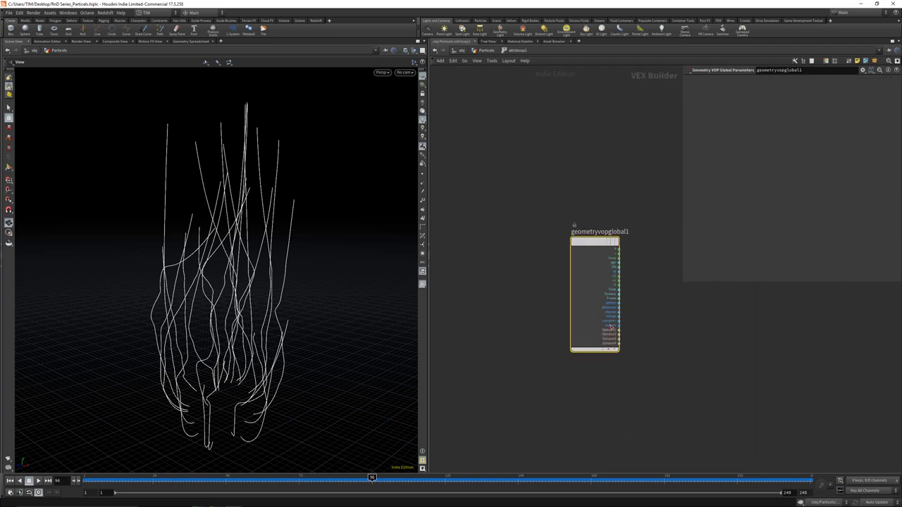
Step: Add a Bind node to the VEX network and set its name to curveu
{"action": "key", "text": "Tab"}
{"action": "type", "text": "bind"}
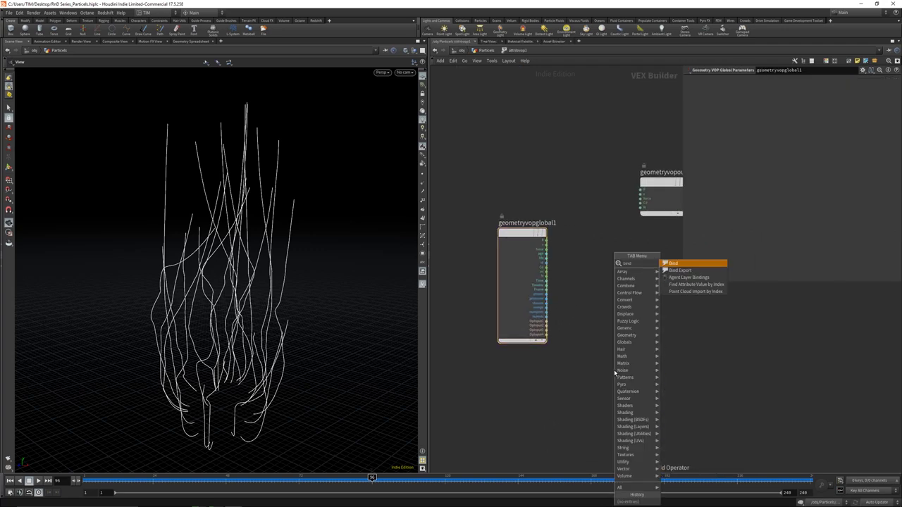
{"action": "key", "text": "Return"}
{"action": "left_click", "coordinate": [614, 369]}
{"action": "left_click", "coordinate": [739, 79]}
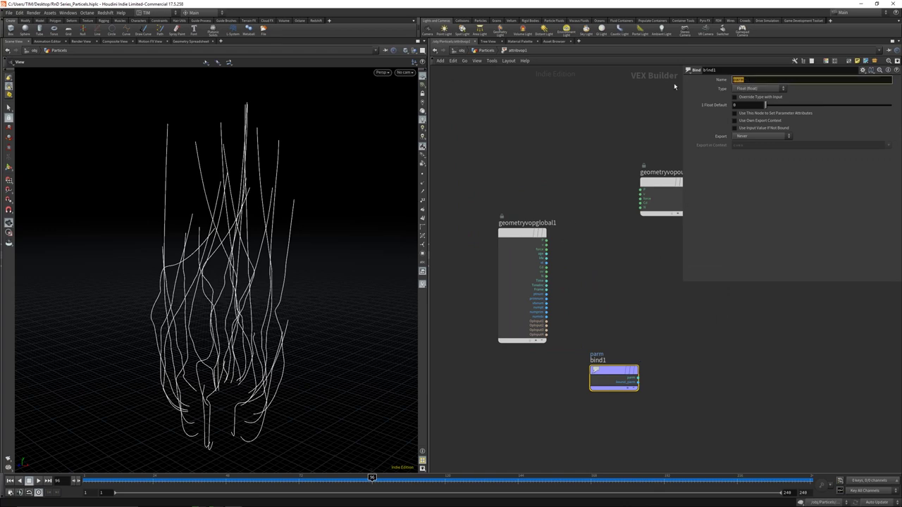
{"action": "type", "text": "curveu"}
{"action": "key", "text": "Return"}
Step: Add a Ramp Parameter fed by the curveu bind and set its ramp type to Spline Ramp (float)
{"action": "middle_click_drag", "start_coordinate": [671, 333], "coordinate": [580, 318]}
{"action": "key", "text": "Tab"}
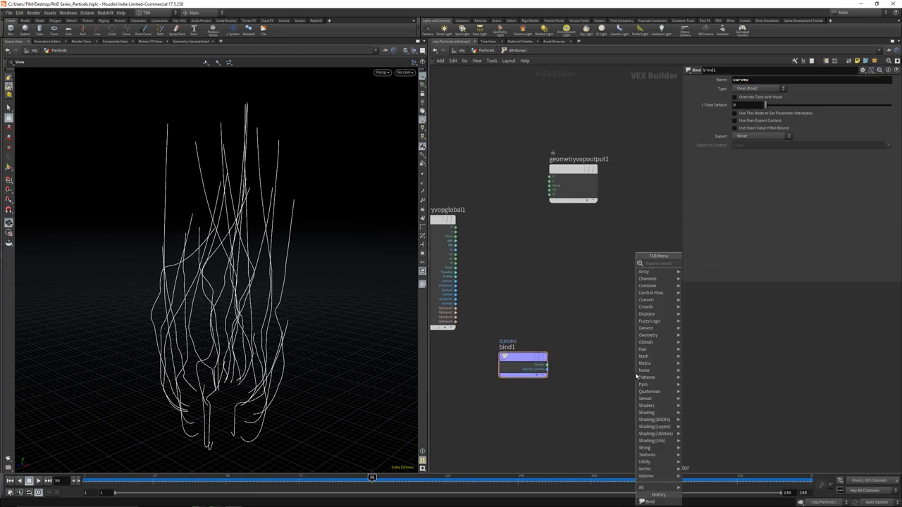
{"action": "mouse_move", "coordinate": [662, 368]}
{"action": "left_click", "coordinate": [712, 289]}
{"action": "left_click", "coordinate": [631, 374]}
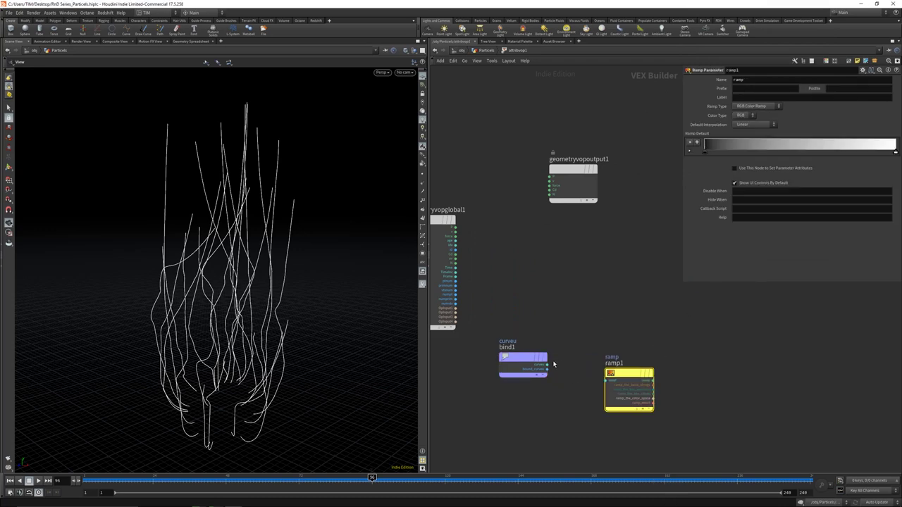
{"action": "left_click_drag", "start_coordinate": [547, 364], "coordinate": [609, 369]}
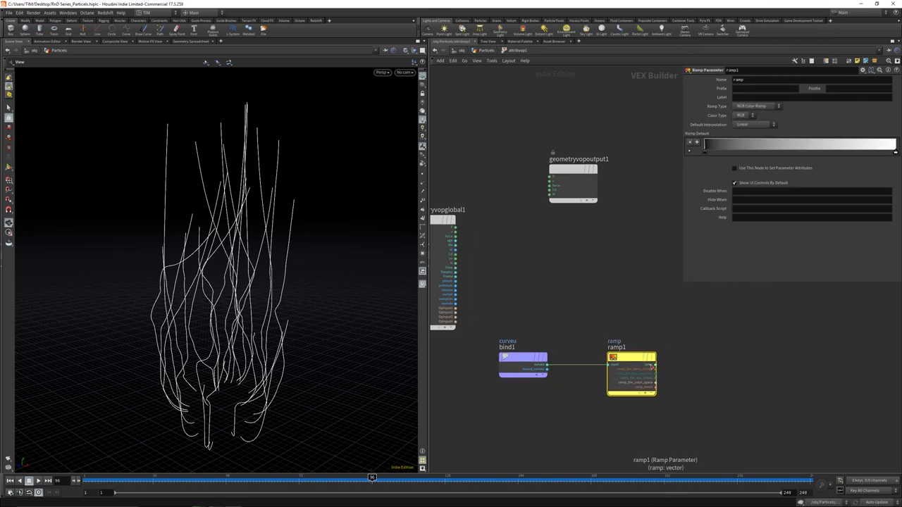
{"action": "left_click", "coordinate": [751, 107]}
{"action": "left_click", "coordinate": [753, 120]}
Step: Add a Bind node fed by the ramp output and name it scale, exporting when its input is connected
{"action": "middle_click_drag", "start_coordinate": [708, 344], "coordinate": [673, 323]}
{"action": "left_click", "coordinate": [620, 345]}
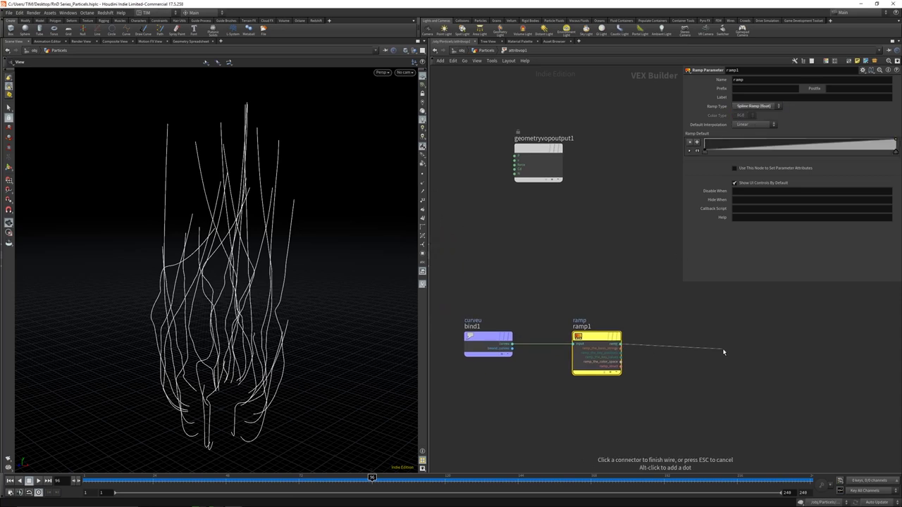
{"action": "key", "text": "Tab"}
{"action": "type", "text": "bin"}
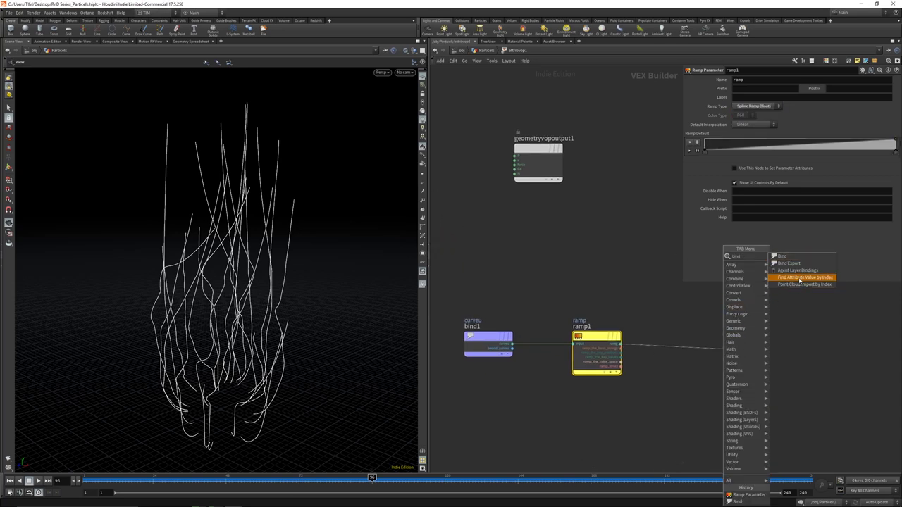
{"action": "left_click", "coordinate": [782, 256]}
{"action": "left_click_drag", "start_coordinate": [710, 341], "coordinate": [708, 335]}
{"action": "left_click_drag", "start_coordinate": [745, 362], "coordinate": [625, 292]}
{"action": "double_click", "coordinate": [751, 80]}
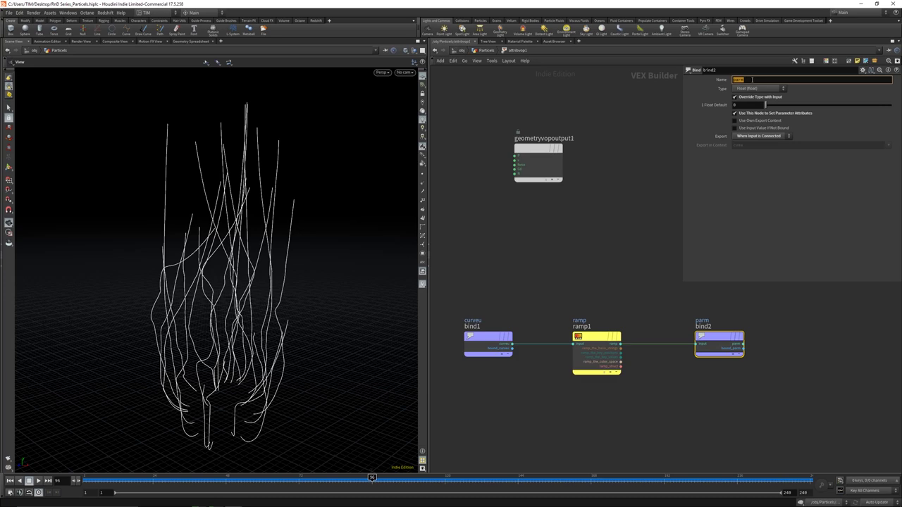
{"action": "type", "text": "scale"}
{"action": "key", "text": "Return"}
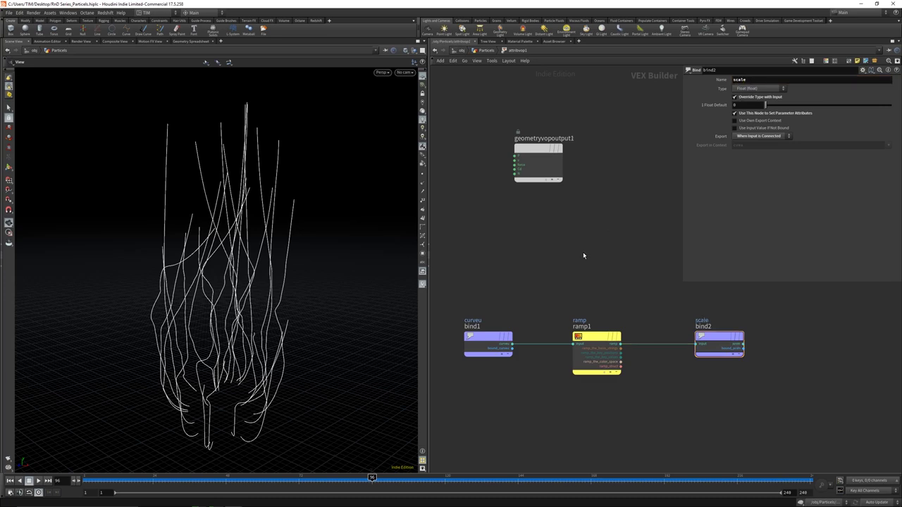
Step: Return to the geometry network and add a PolyWire node below attribvop1
{"action": "key", "text": "u"}
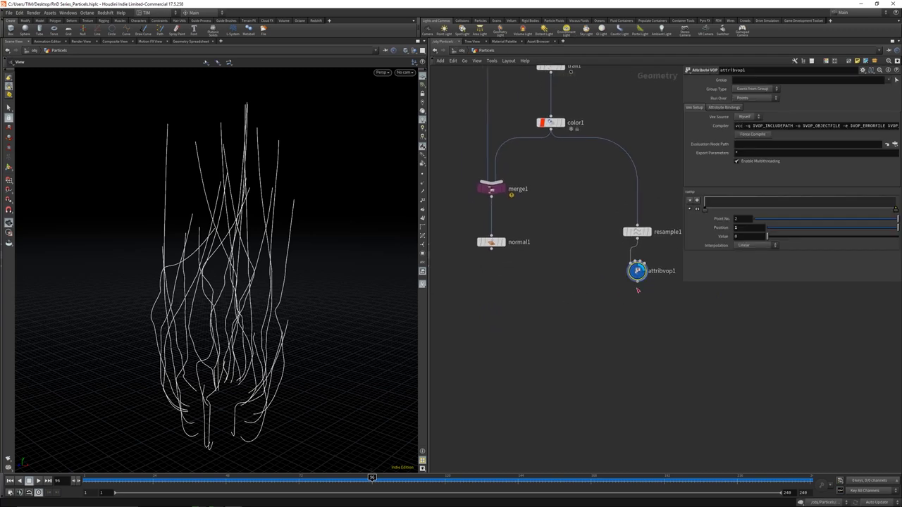
{"action": "key", "text": "Tab"}
{"action": "type", "text": "polywire"}
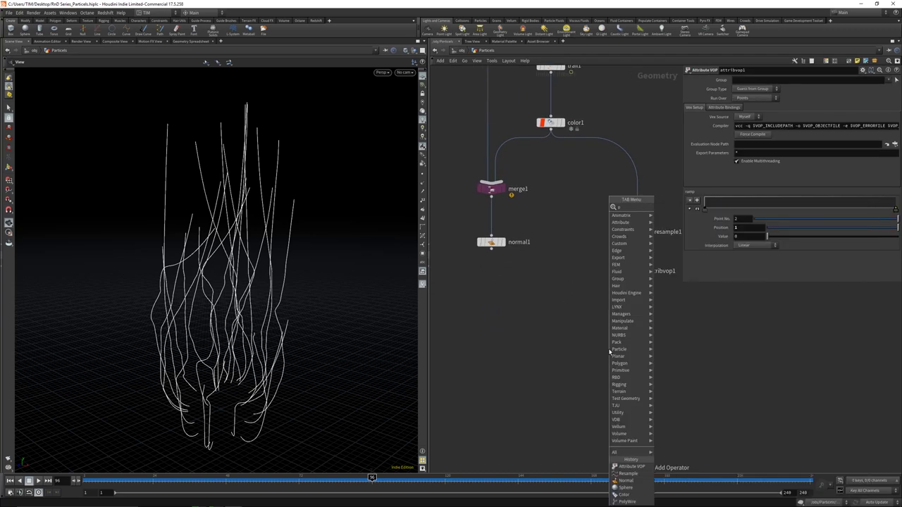
{"action": "key", "text": "Return"}
{"action": "left_click", "coordinate": [610, 350]}
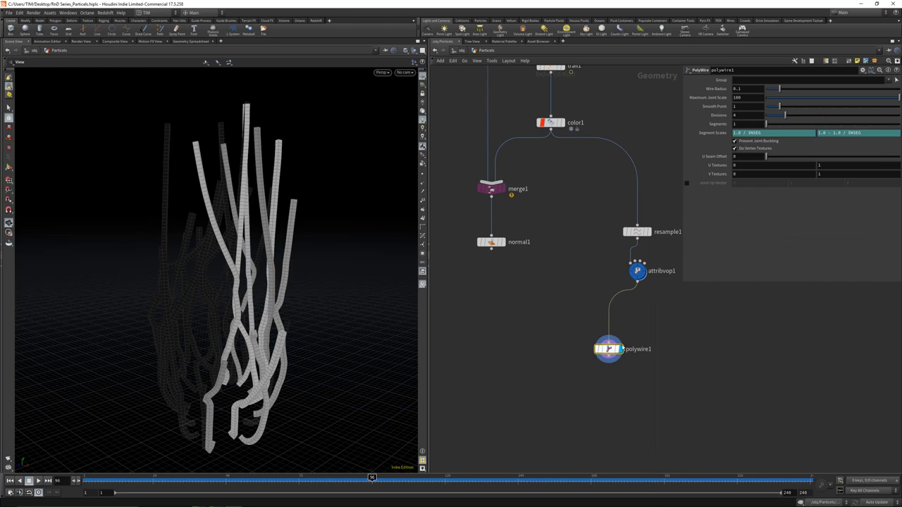
{"action": "left_click", "coordinate": [745, 89]}
{"action": "type", "text": "@scale"}
{"action": "key", "text": "Return"}
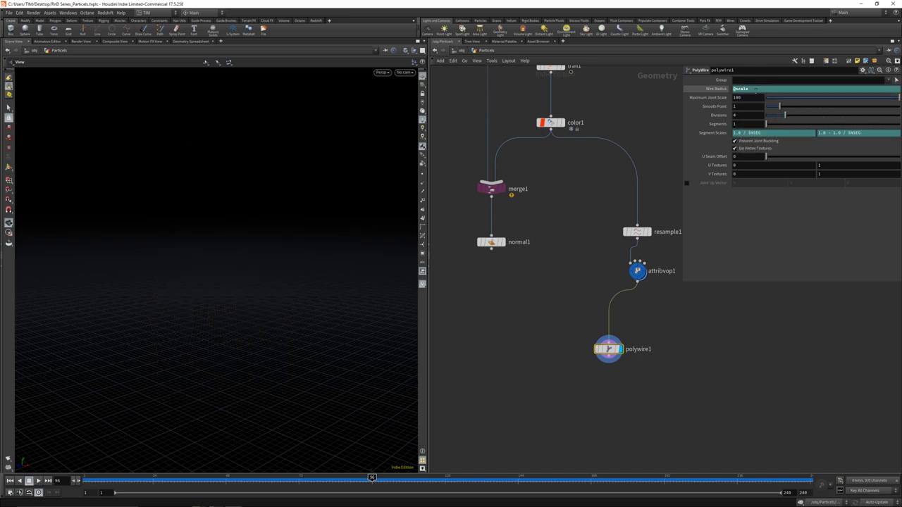
{"action": "left_click", "coordinate": [637, 271]}
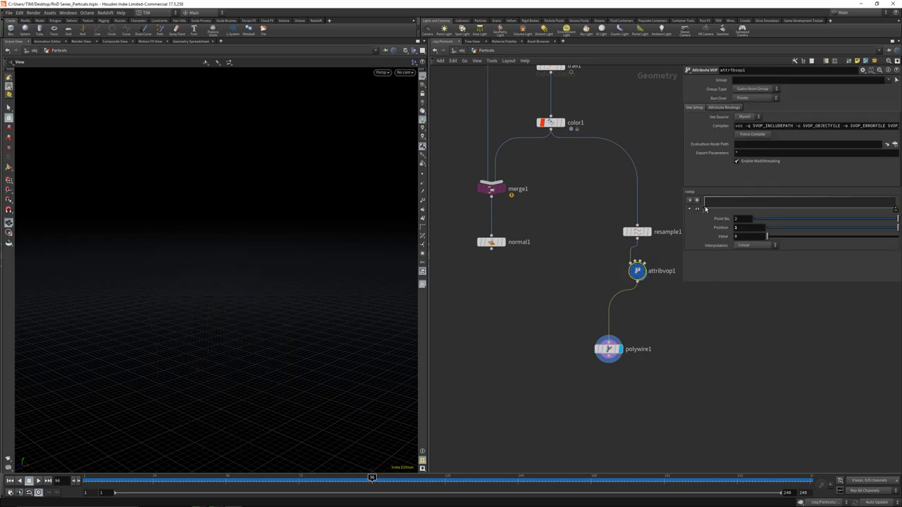
{"action": "left_click_drag", "start_coordinate": [705, 210], "coordinate": [704, 200]}
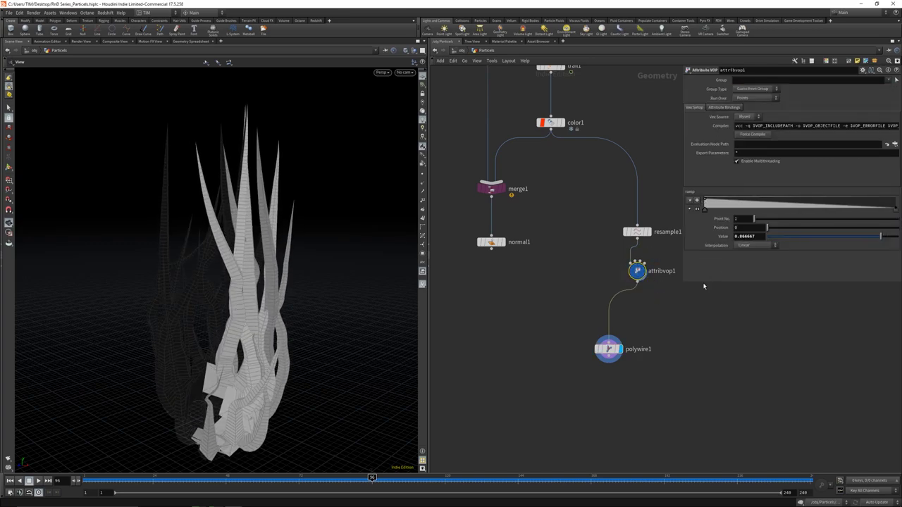
Step: Multiply the ramp output by a float parameter named mult_scale, labelled Mult Scale, before the scale bind, and set Mult Scale to 1
{"action": "double_click", "coordinate": [637, 270]}
{"action": "key", "text": "Tab"}
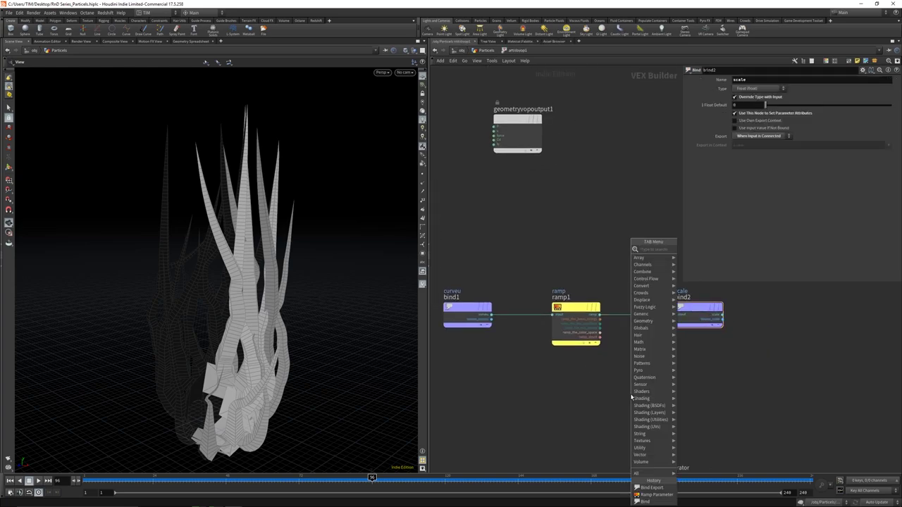
{"action": "type", "text": "mult"}
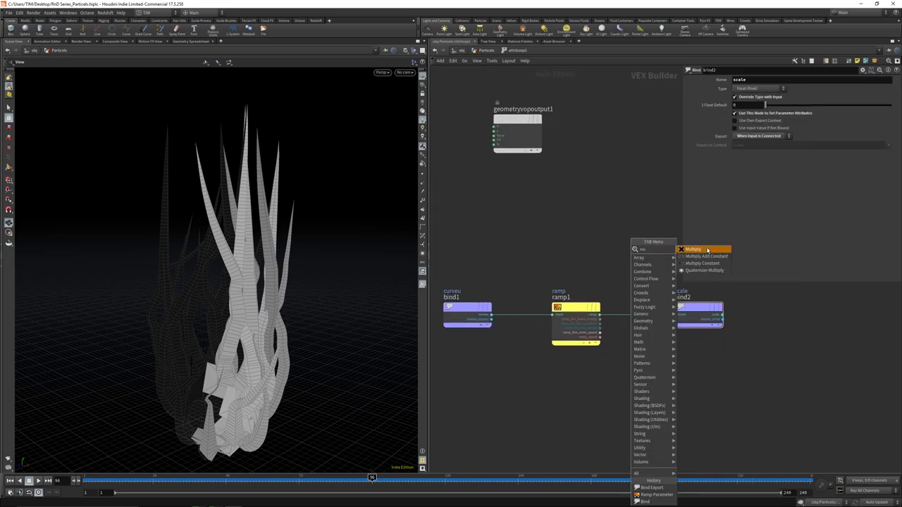
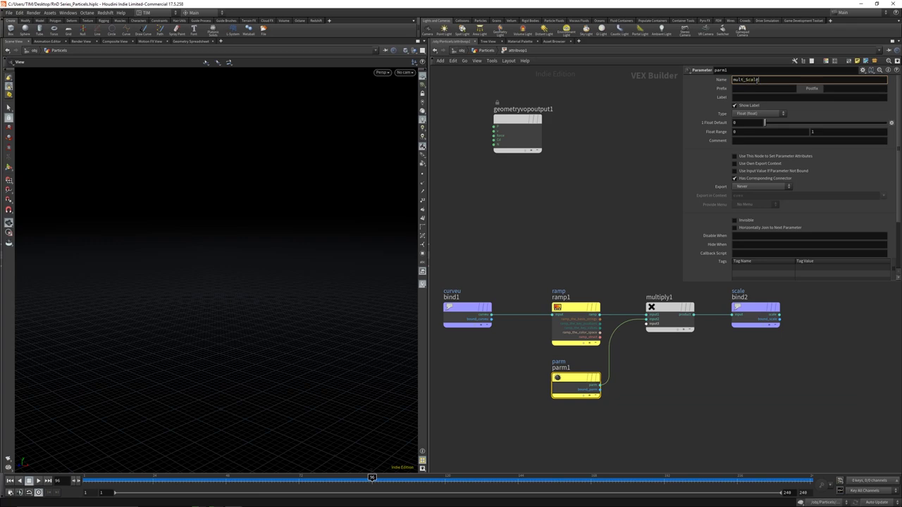
{"action": "key", "text": "Return"}
{"action": "left_click", "coordinate": [782, 97]}
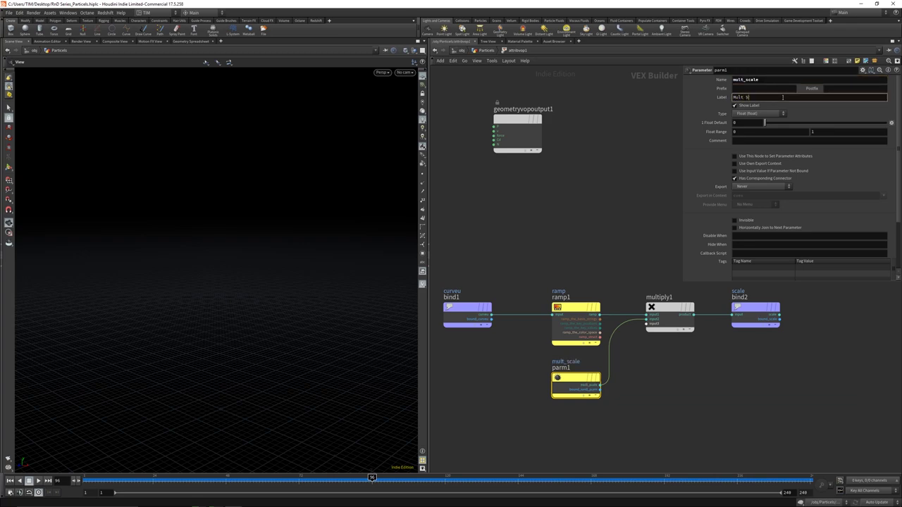
{"action": "type", "text": "Mult Scale"}
{"action": "key", "text": "Return"}
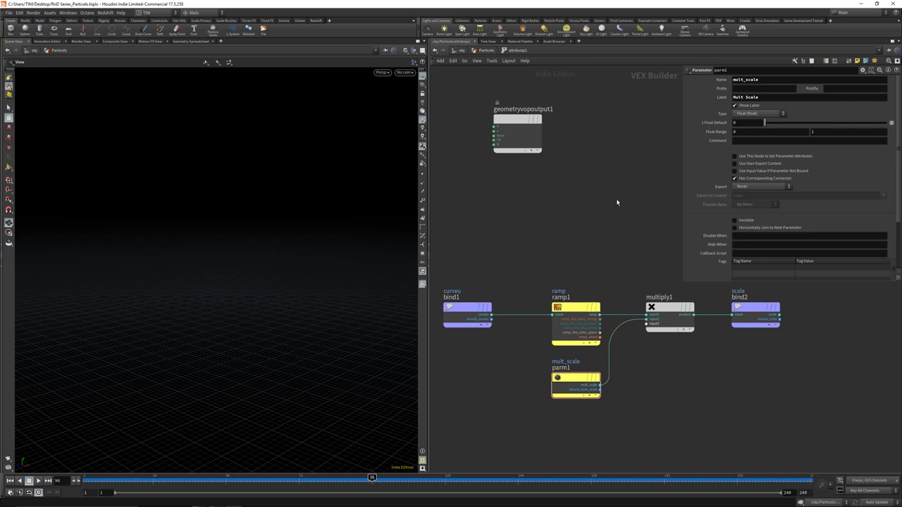
{"action": "key", "text": "u"}
{"action": "left_click_drag", "start_coordinate": [774, 258], "coordinate": [832, 257]}
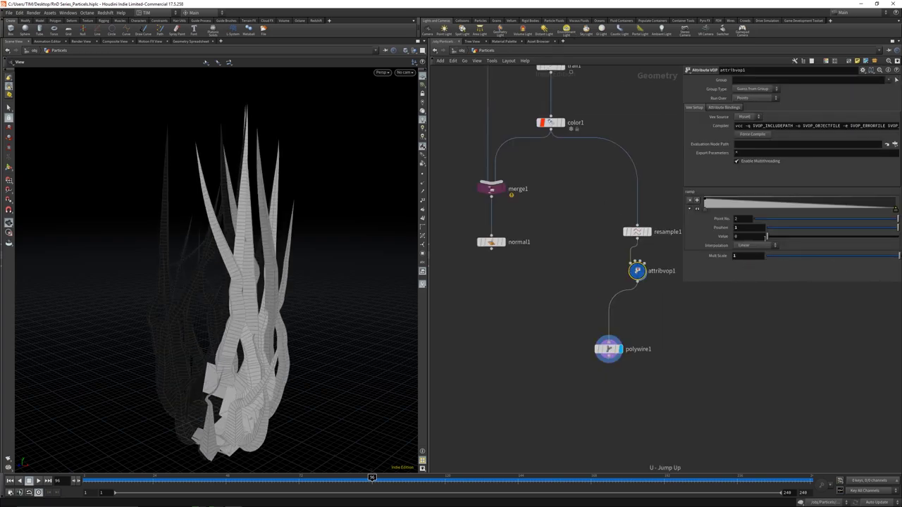
Step: Enlarge attribvop1's ramp graph, lower its first point to about 0.22, and check the wire thickness up close
{"action": "left_click", "coordinate": [696, 208]}
{"action": "left_click_drag", "start_coordinate": [708, 282], "coordinate": [721, 306]}
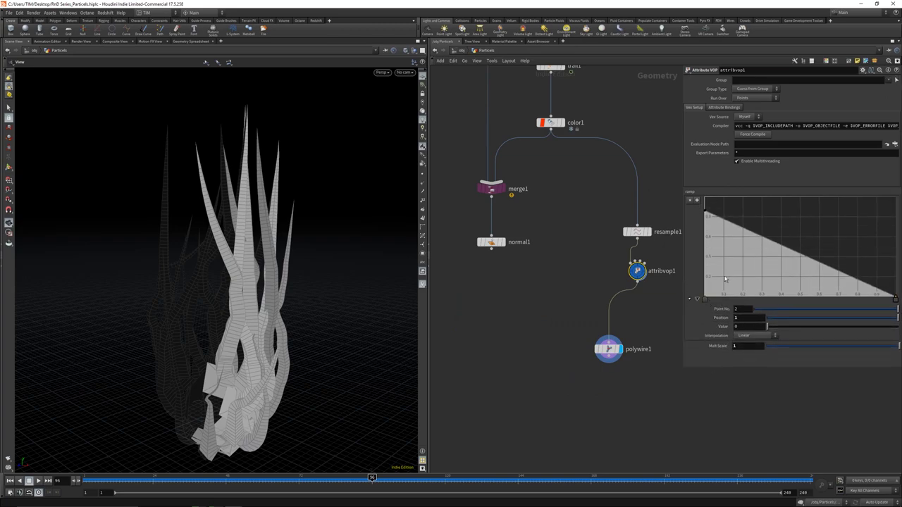
{"action": "left_click_drag", "start_coordinate": [706, 211], "coordinate": [690, 278]}
{"action": "scroll", "coordinate": [250, 345], "scroll_direction": "up", "scroll_amount": 5}
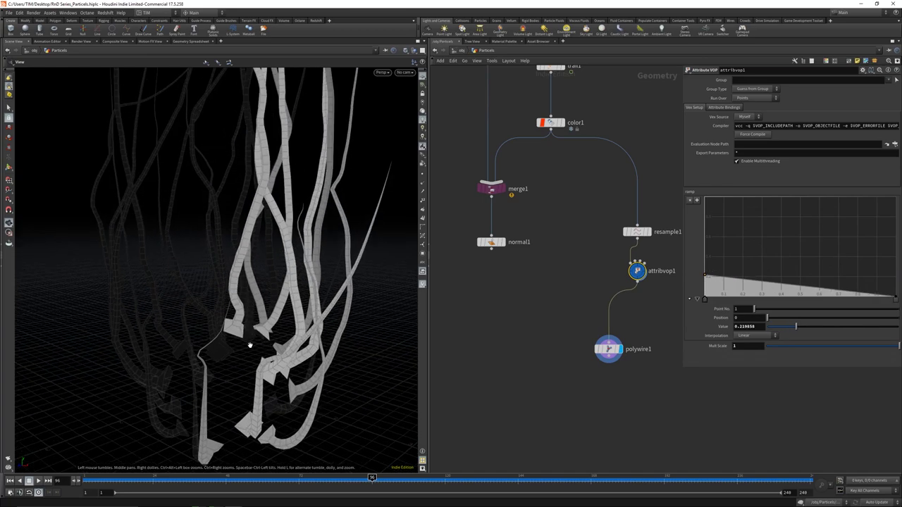
{"action": "scroll", "coordinate": [249, 346], "scroll_direction": "up", "scroll_amount": 4}
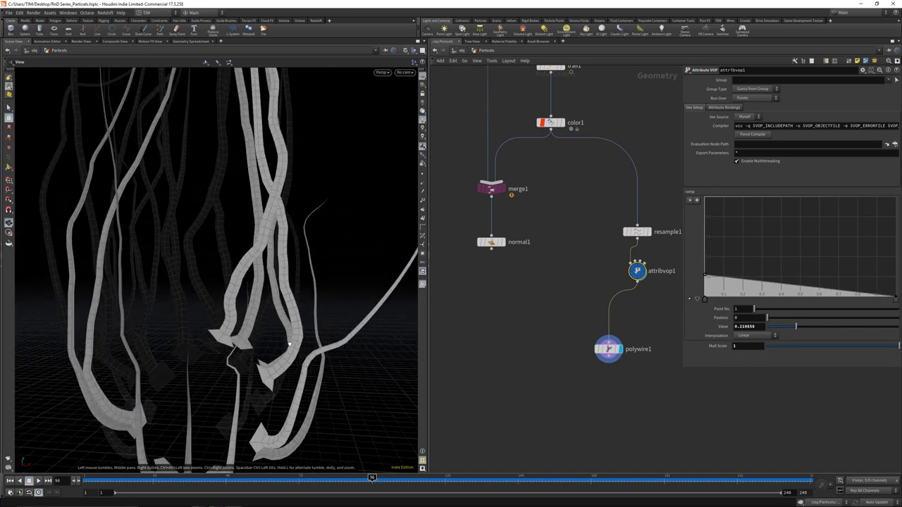
{"action": "scroll", "coordinate": [306, 342], "scroll_direction": "down", "scroll_amount": 4}
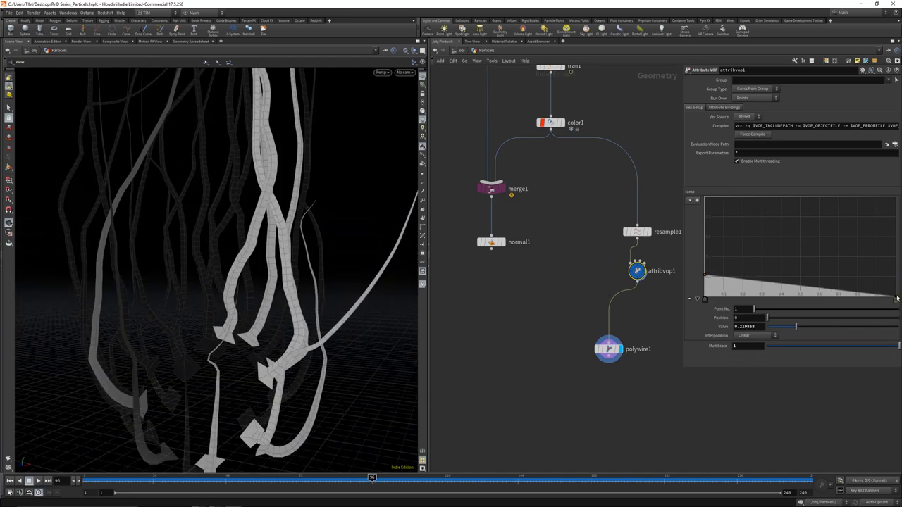
Step: Set the ramp's last point value to 0.15 and its first point value to 0.185
{"action": "left_click_drag", "start_coordinate": [897, 298], "coordinate": [819, 279]}
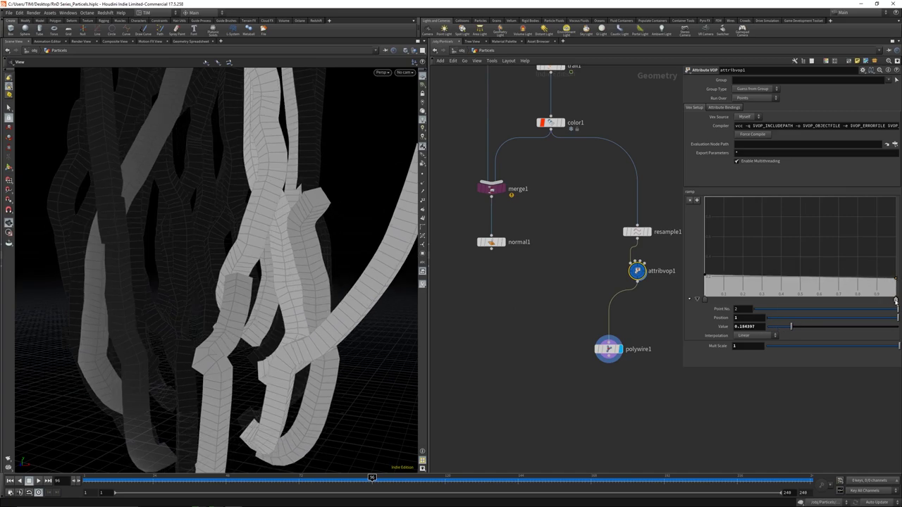
{"action": "double_click", "coordinate": [762, 326]}
{"action": "type", "text": "0.15"}
{"action": "key", "text": "Return"}
{"action": "left_click", "coordinate": [706, 299]}
{"action": "double_click", "coordinate": [751, 326]}
{"action": "type", "text": "0."}
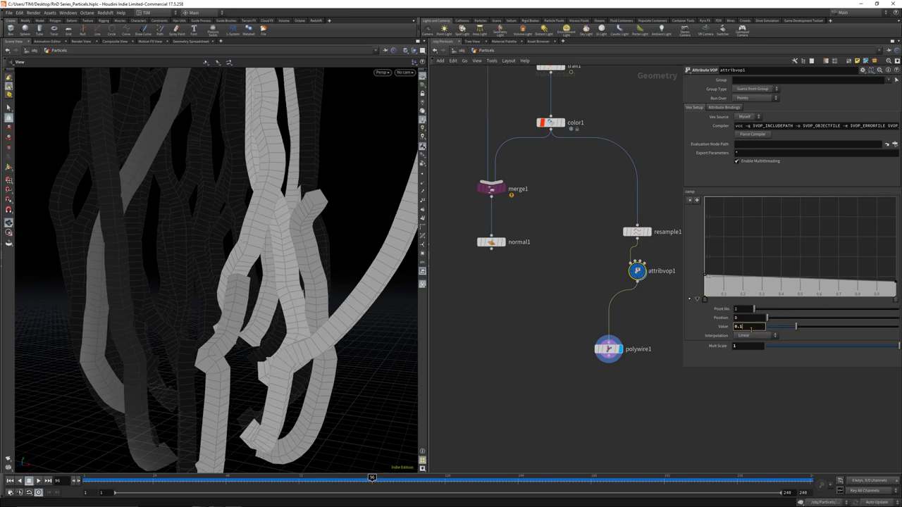
{"action": "type", "text": "185"}
{"action": "key", "text": "Return"}
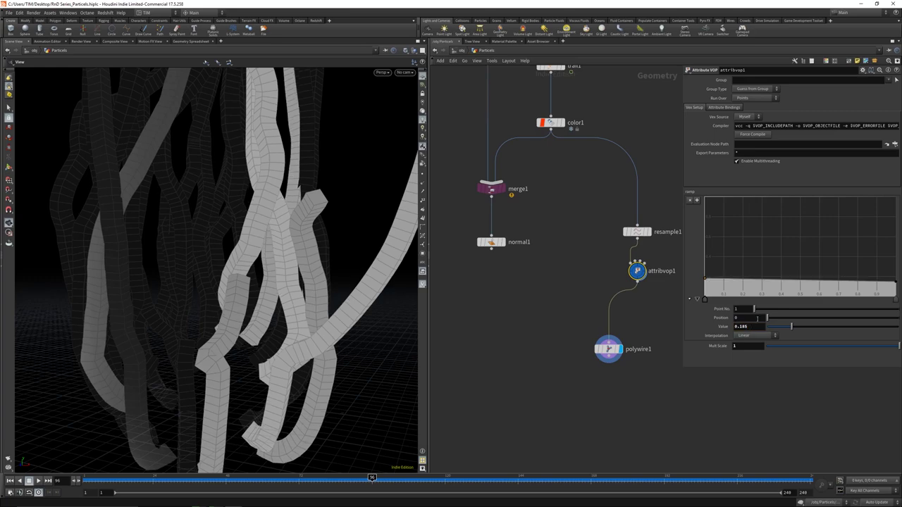
Step: Add a middle ramp point at position 0.5 and raise its value to about 0.36
{"action": "left_click", "coordinate": [801, 284]}
{"action": "double_click", "coordinate": [758, 318]}
{"action": "type", "text": "0."}
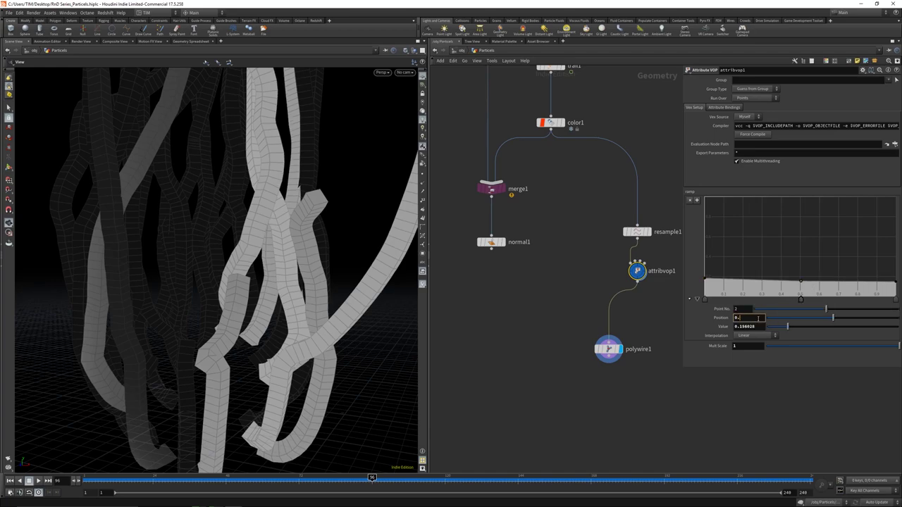
{"action": "type", "text": "5"}
{"action": "key", "text": "Return"}
{"action": "mouse_move", "coordinate": [747, 327]}
{"action": "middle_mouse_down"}
{"action": "mouse_move", "coordinate": [778, 327]}
{"action": "mouse_move", "coordinate": [751, 328]}
{"action": "middle_mouse_up"}
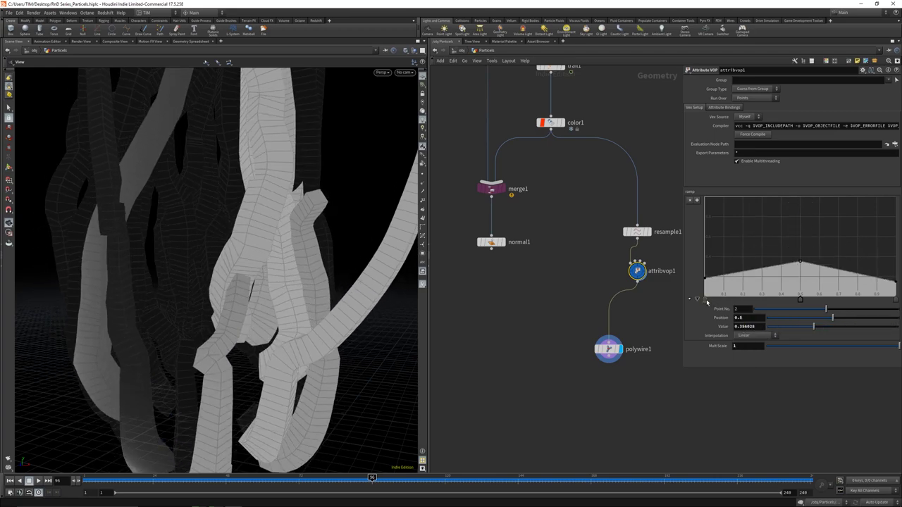
Step: Smooth the ramp by setting its point interpolation to B-Spline
{"action": "left_click", "coordinate": [706, 300]}
{"action": "left_click", "coordinate": [897, 299]}
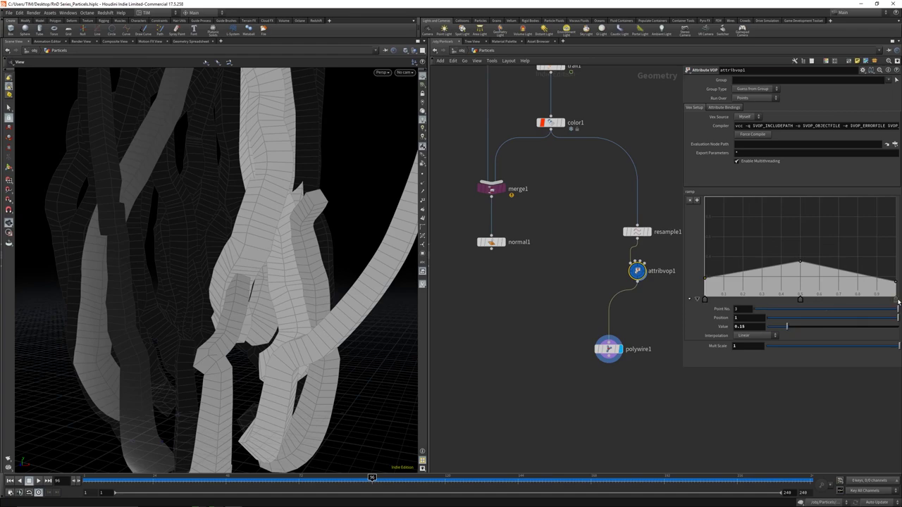
{"action": "left_click", "coordinate": [747, 340]}
{"action": "left_click", "coordinate": [745, 375]}
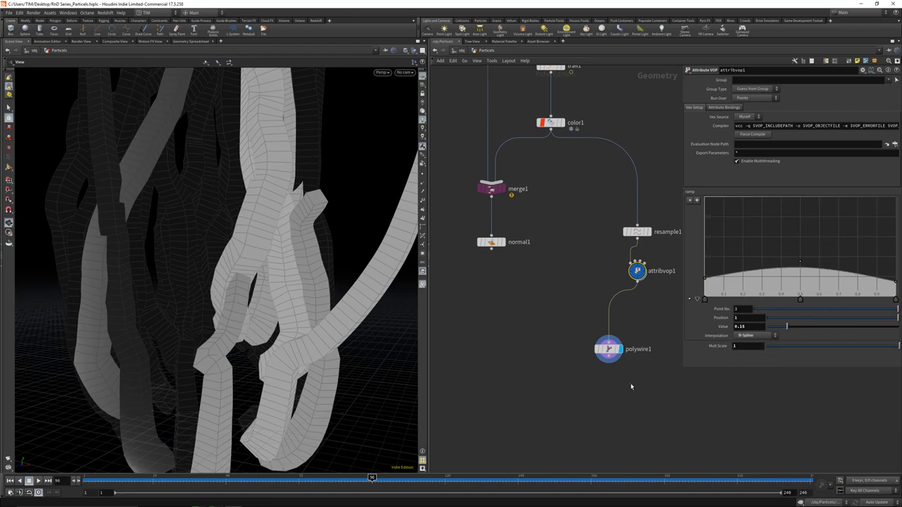
Step: Set attribvop1's Mult Scale to 0.4 and lower the ramp's last point to about 0.03 to taper the wire ends
{"action": "left_click", "coordinate": [638, 346]}
{"action": "left_click", "coordinate": [637, 270]}
{"action": "middle_click_drag", "start_coordinate": [749, 346], "coordinate": [739, 344]}
{"action": "scroll", "coordinate": [261, 270], "scroll_direction": "down", "scroll_amount": 5}
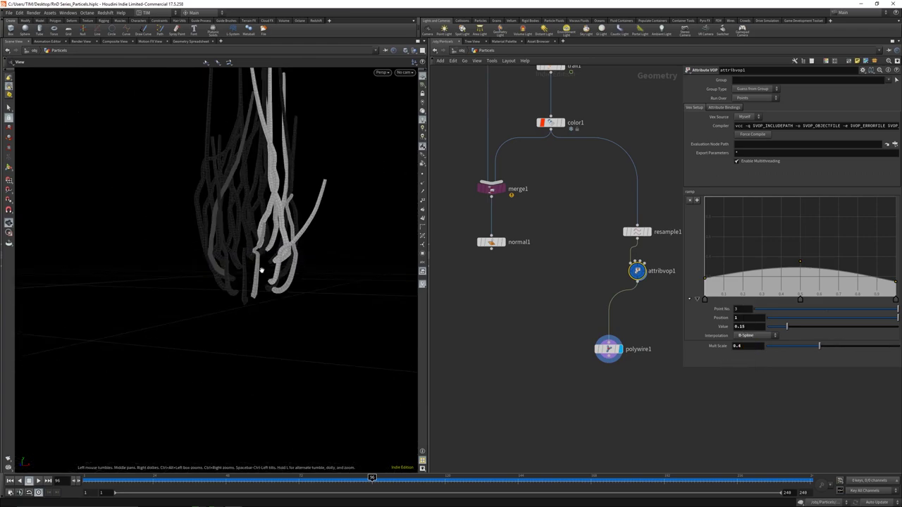
{"action": "left_click_drag", "start_coordinate": [260, 269], "coordinate": [265, 240]}
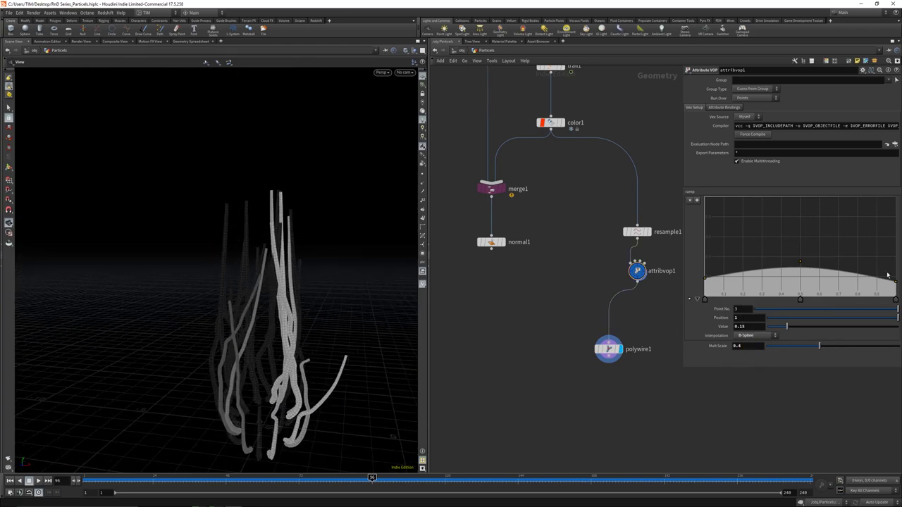
{"action": "left_click_drag", "start_coordinate": [896, 283], "coordinate": [895, 293]}
{"action": "middle_click_drag", "start_coordinate": [632, 368], "coordinate": [586, 308]}
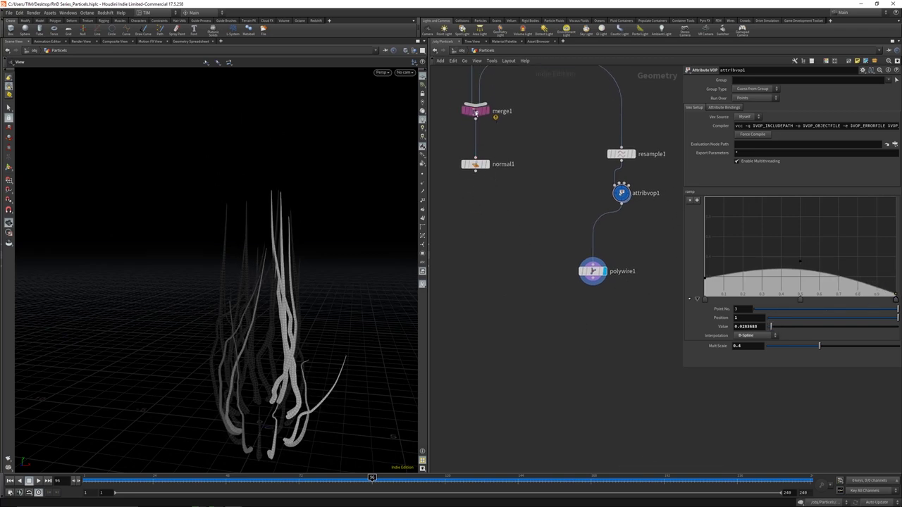
Step: Move merge1 and normal1 down below polywire1 and connect polywire1's output to merge1
{"action": "left_click_drag", "start_coordinate": [475, 111], "coordinate": [511, 423]}
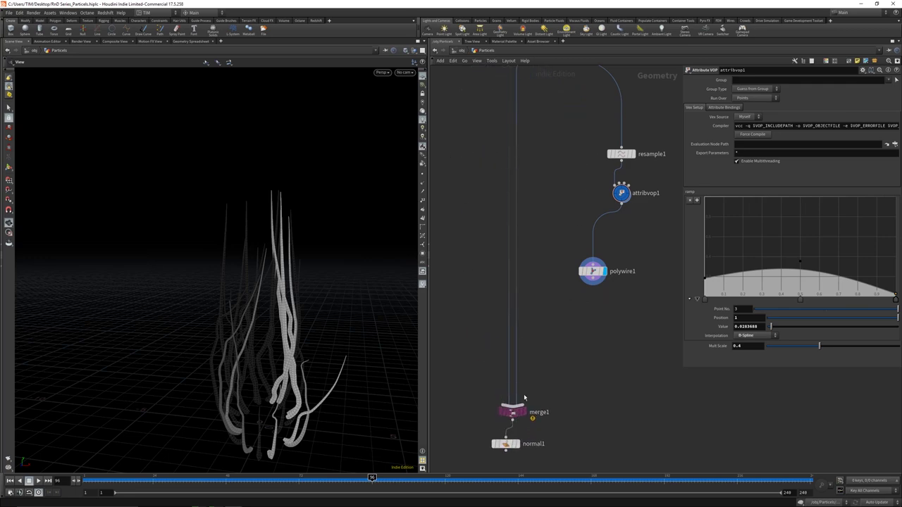
{"action": "left_click", "coordinate": [592, 285]}
{"action": "left_click", "coordinate": [521, 406]}
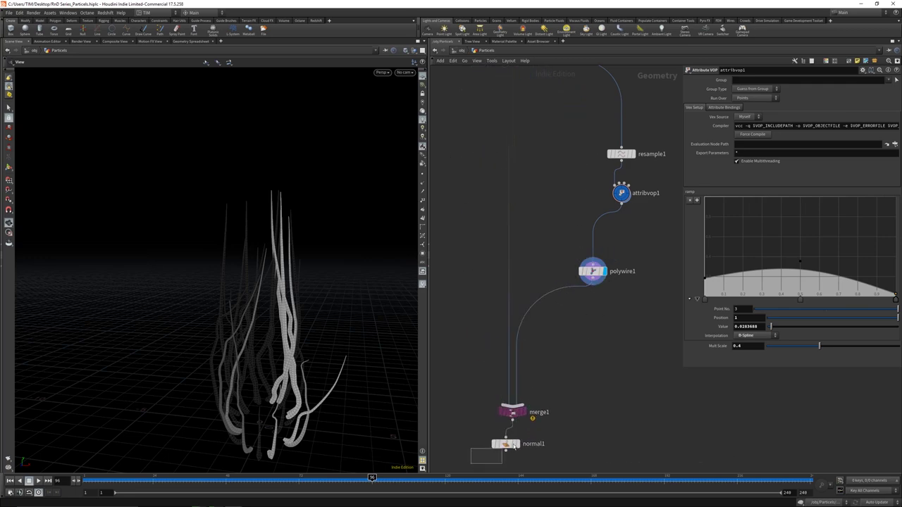
Step: Display normal1 to show the sphere merged with the wires, and save the scene
{"action": "left_click", "coordinate": [504, 444]}
{"action": "left_click", "coordinate": [518, 444]}
{"action": "left_click_drag", "start_coordinate": [291, 357], "coordinate": [305, 269]}
{"action": "left_click_drag", "start_coordinate": [258, 246], "coordinate": [265, 302]}
{"action": "key", "text": "ctrl+s"}
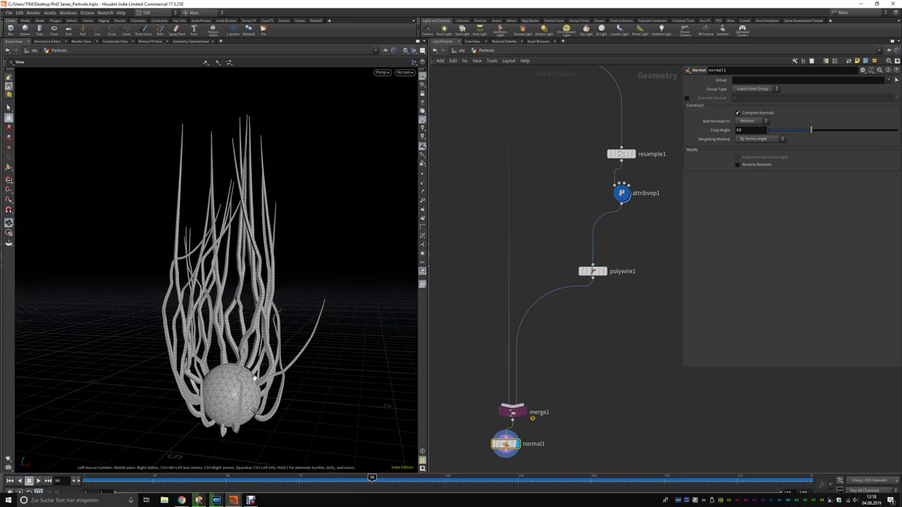
{"action": "mouse_move", "coordinate": [254, 378]}
{"action": "left_mouse_down"}
{"action": "mouse_move", "coordinate": [234, 420]}
{"action": "mouse_move", "coordinate": [240, 384]}
{"action": "left_mouse_up"}
Step: Raise polywire1's Divisions to 11 for rounder wires
{"action": "middle_click_drag", "start_coordinate": [495, 451], "coordinate": [485, 278]}
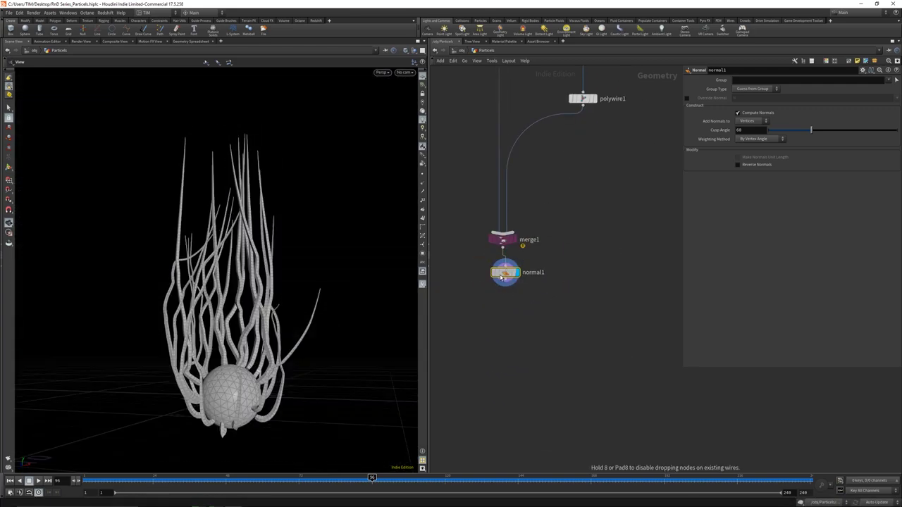
{"action": "middle_click_drag", "start_coordinate": [602, 175], "coordinate": [636, 403]}
{"action": "left_click", "coordinate": [616, 325]}
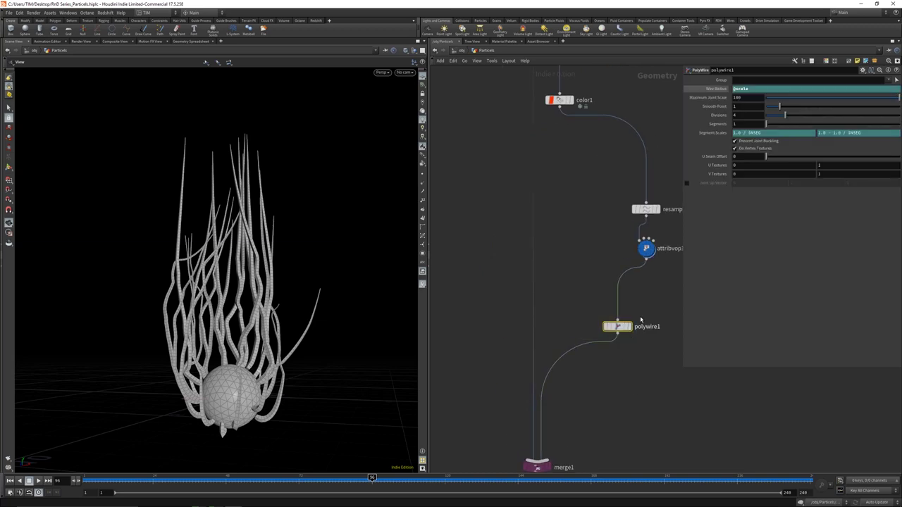
{"action": "middle_click_drag", "start_coordinate": [742, 113], "coordinate": [770, 123]}
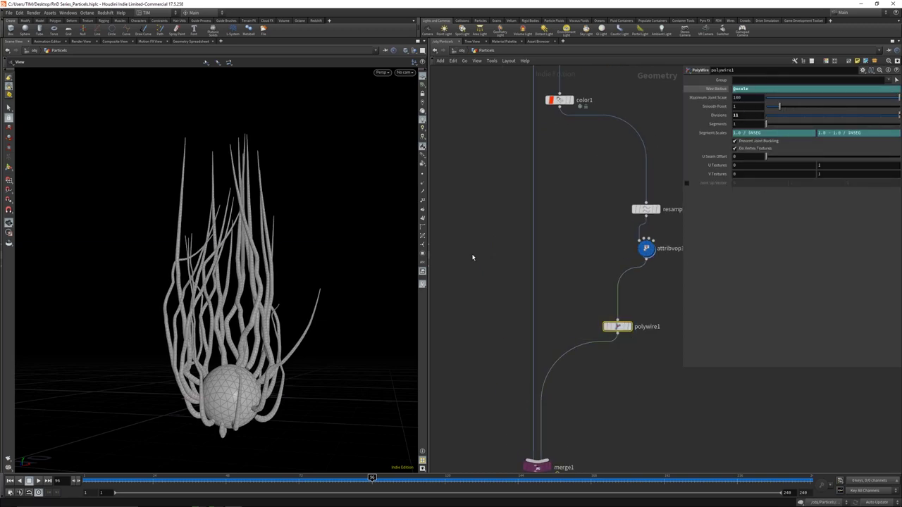
{"action": "left_click_drag", "start_coordinate": [395, 303], "coordinate": [302, 318]}
Step: Add a VDB from Polygons node below normal1, display it, and set its Voxel Size to 0.05
{"action": "middle_click_drag", "start_coordinate": [584, 371], "coordinate": [538, 281]}
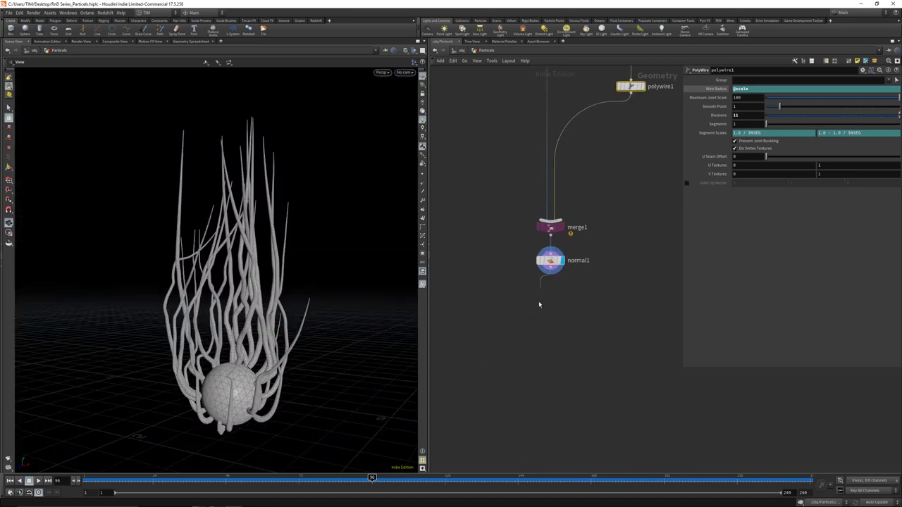
{"action": "key", "text": "Tab"}
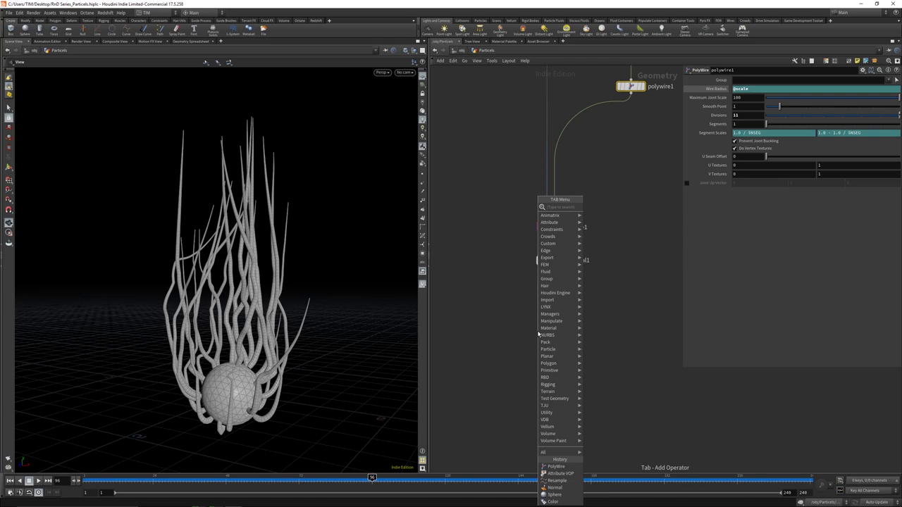
{"action": "type", "text": "vdb"}
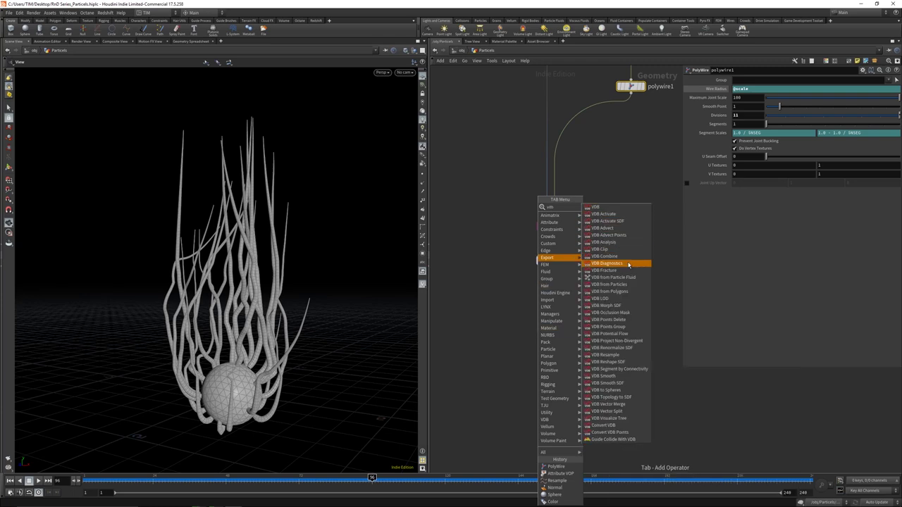
{"action": "left_click", "coordinate": [626, 295]}
{"action": "left_click", "coordinate": [537, 331]}
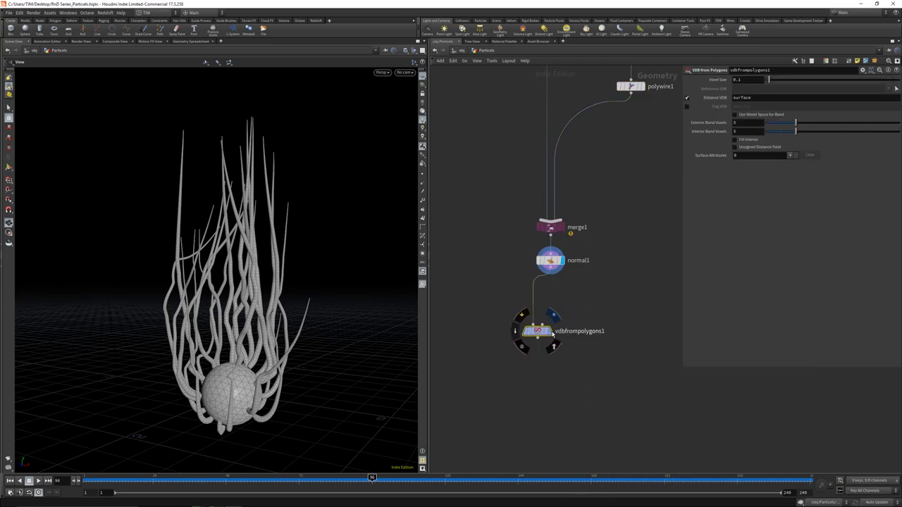
{"action": "double_click", "coordinate": [746, 79]}
{"action": "type", "text": "0.05"}
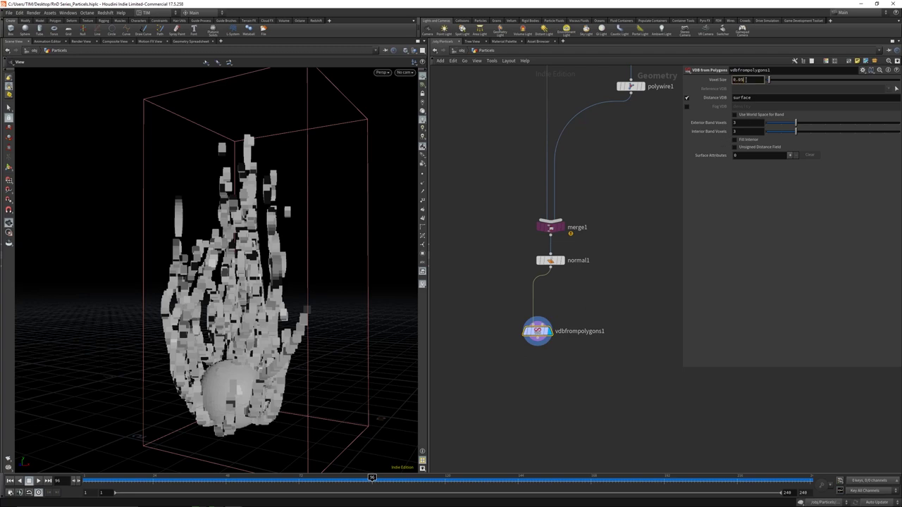
{"action": "key", "text": "Return"}
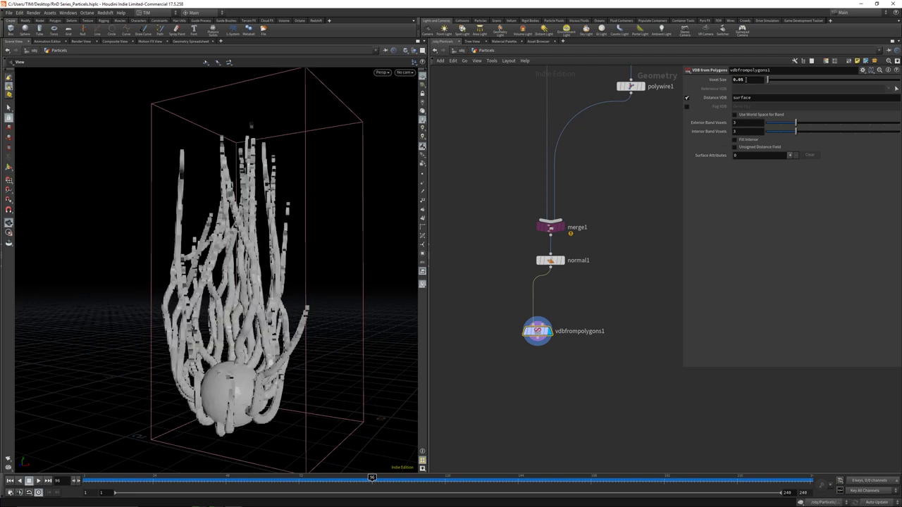
Step: Add a Convert VDB node after vdbfrompolygons1 and set Convert To to Polygons
{"action": "key", "text": "Tab"}
{"action": "type", "text": "conve"}
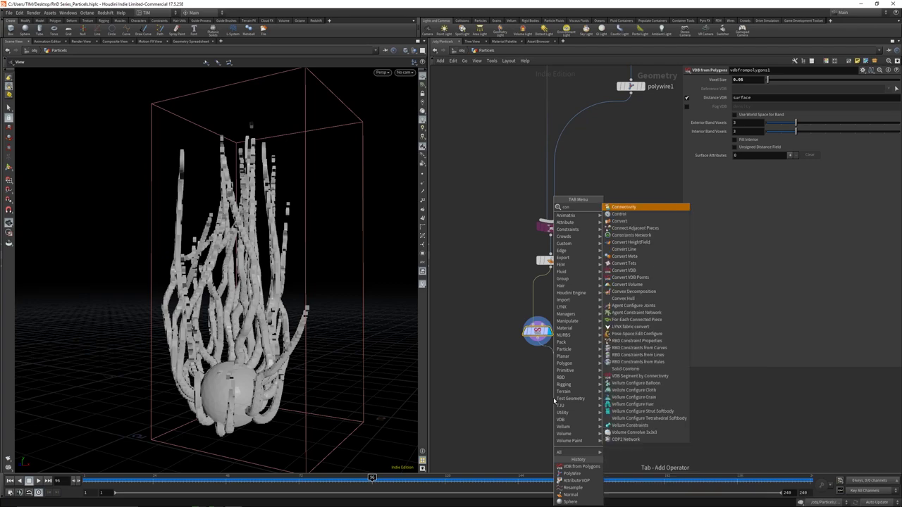
{"action": "left_click", "coordinate": [625, 242]}
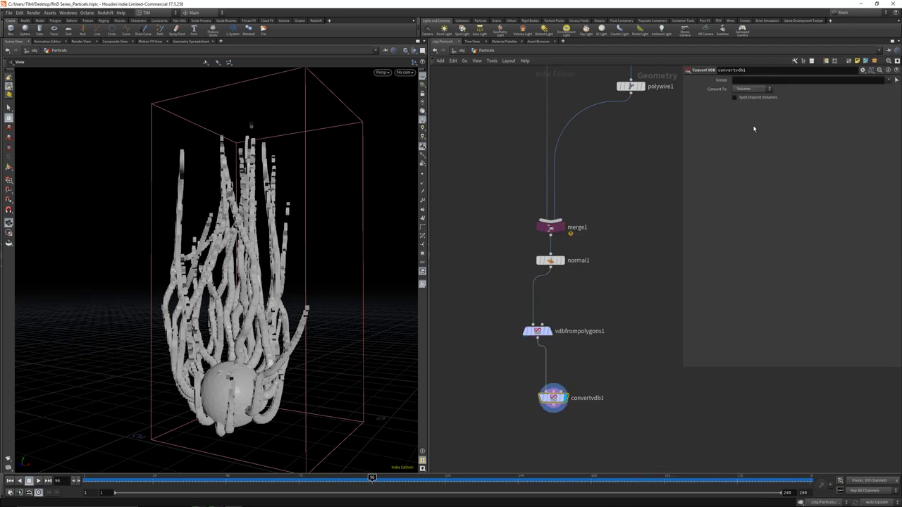
{"action": "left_click", "coordinate": [751, 90]}
{"action": "left_click", "coordinate": [743, 110]}
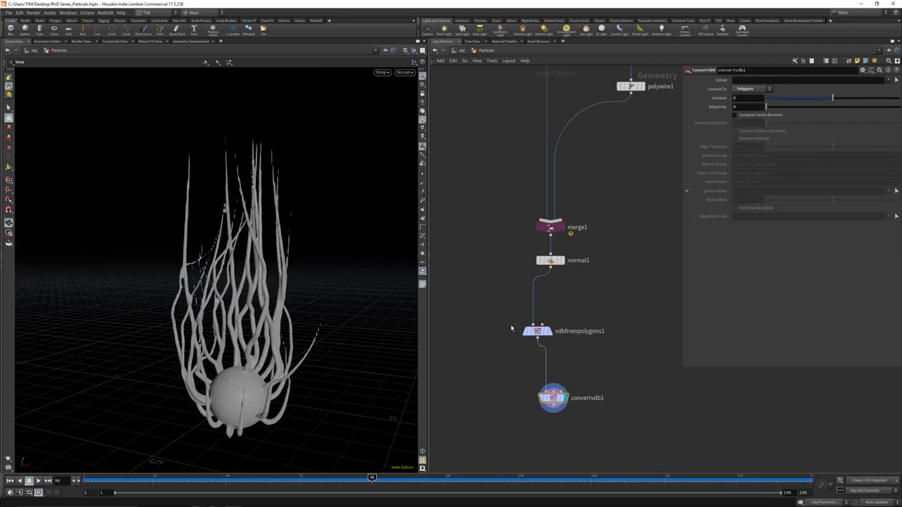
Step: Refine vdbfrompolygons1's Voxel Size, first to 0.025 and finally to 0.01, and inspect the mesh
{"action": "left_click", "coordinate": [537, 330]}
{"action": "double_click", "coordinate": [751, 80]}
{"action": "type", "text": "0.02"}
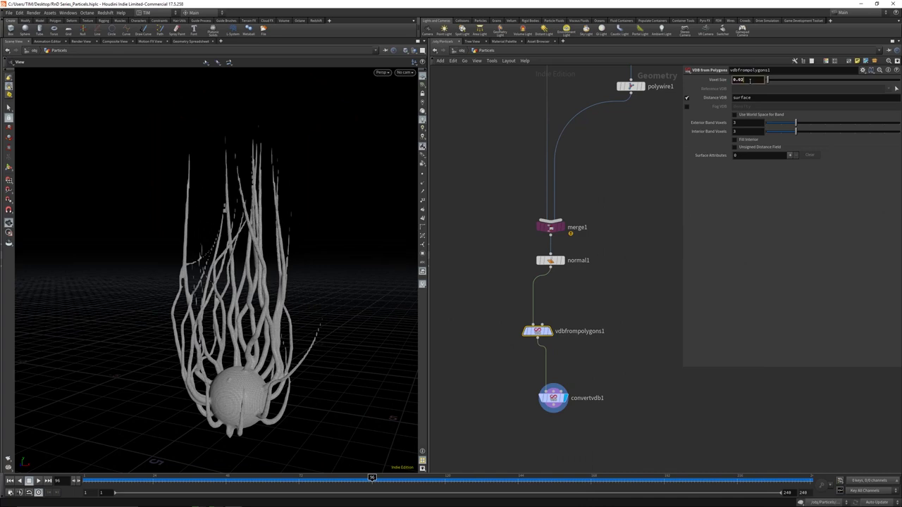
{"action": "type", "text": "5"}
{"action": "key", "text": "Return"}
{"action": "key", "text": "BackSpace"}
{"action": "key", "text": "BackSpace"}
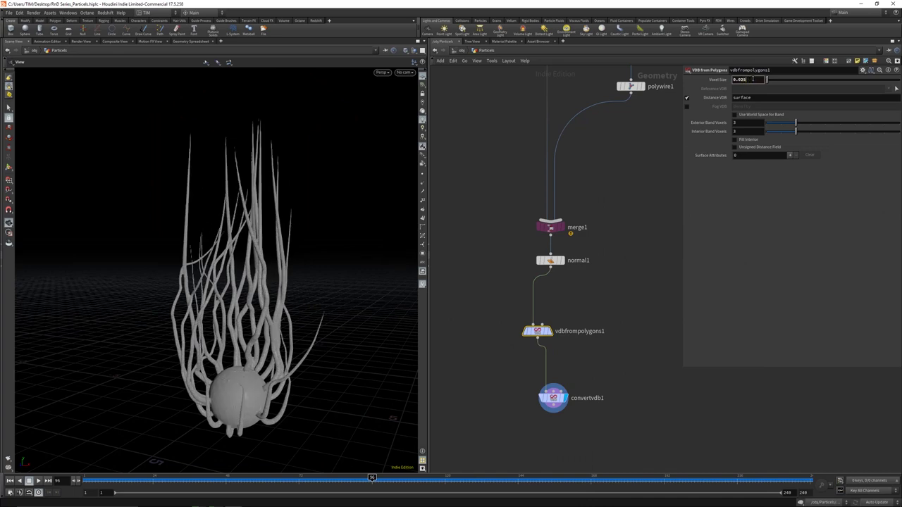
{"action": "type", "text": "1"}
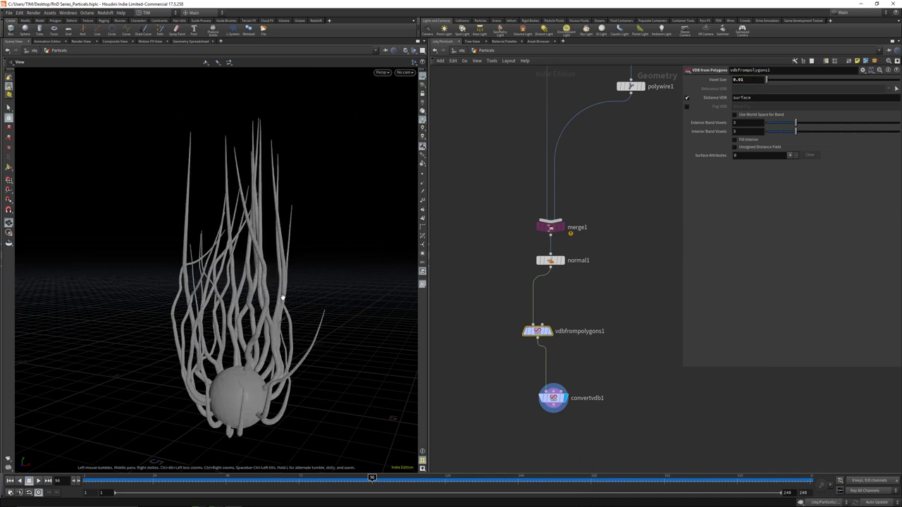
{"action": "left_click_drag", "start_coordinate": [282, 297], "coordinate": [318, 312]}
Step: Add a Smooth node after convertvdb1 and display it
{"action": "middle_click_drag", "start_coordinate": [601, 419], "coordinate": [584, 326]}
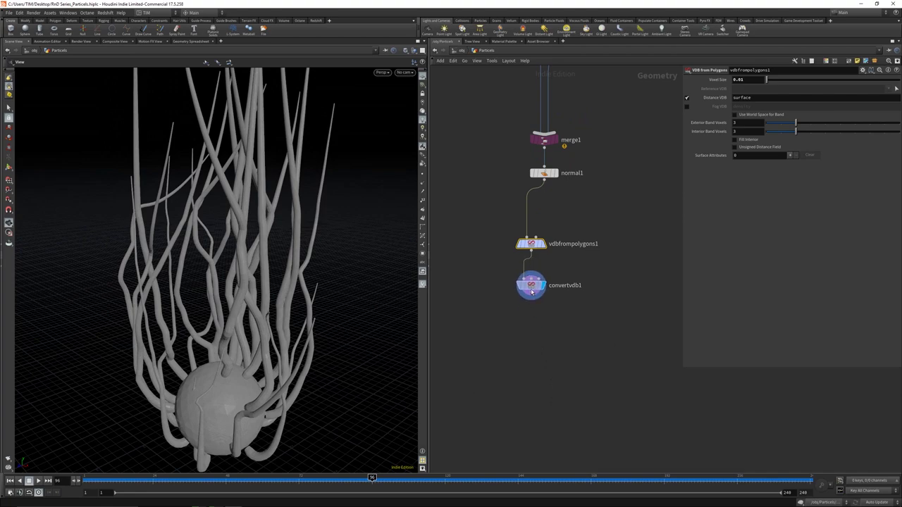
{"action": "key", "text": "Tab"}
{"action": "type", "text": "smoo"}
{"action": "key", "text": "Return"}
{"action": "left_click", "coordinate": [513, 373]}
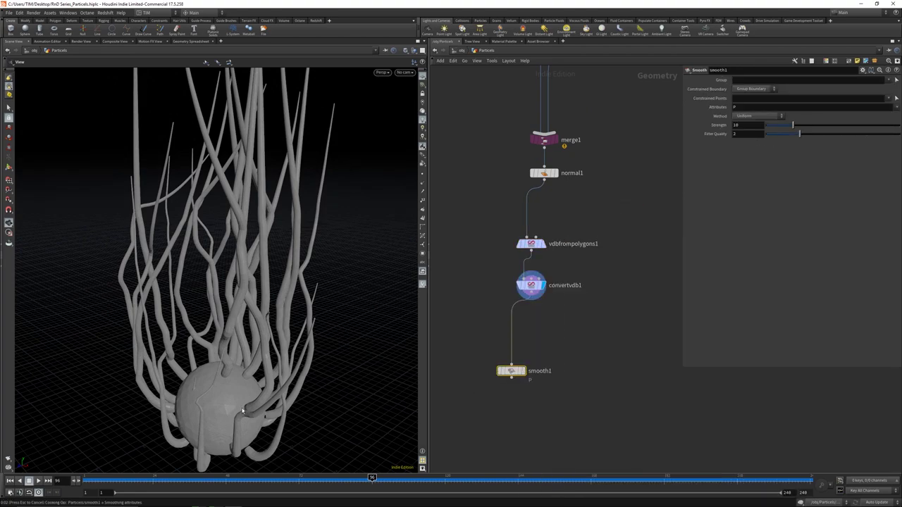
{"action": "left_click", "coordinate": [522, 371]}
Step: Set vdbfrompolygons1's Voxel Size to 0.0125
{"action": "left_click", "coordinate": [531, 244]}
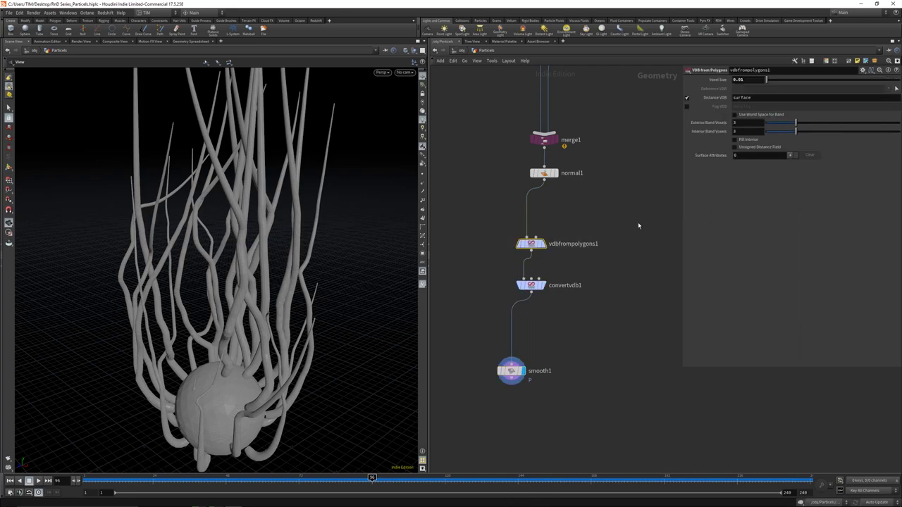
{"action": "left_click", "coordinate": [748, 80]}
{"action": "key", "text": "BackSpace"}
{"action": "type", "text": "125"}
{"action": "key", "text": "Return"}
Step: Increase sphere1's Frequency to 25 for a smoother base sphere
{"action": "scroll", "coordinate": [494, 180], "scroll_direction": "down", "scroll_amount": 3}
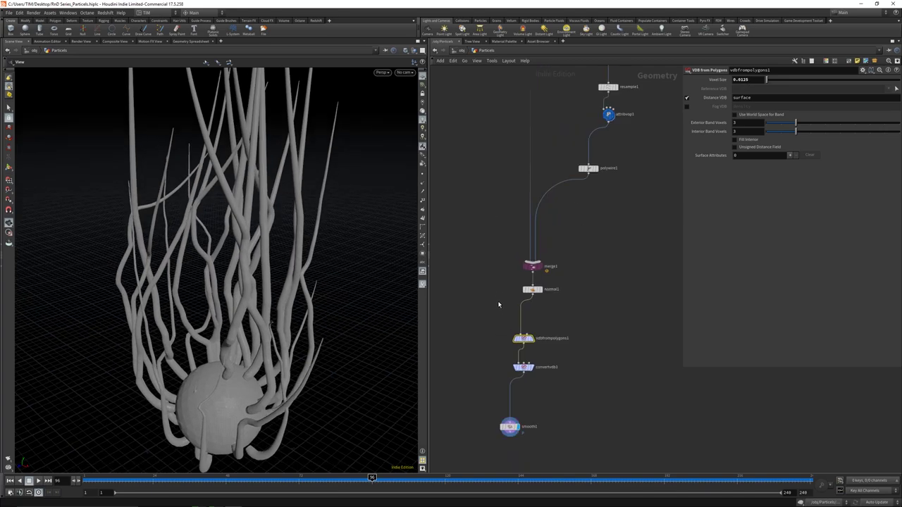
{"action": "middle_click_drag", "start_coordinate": [521, 233], "coordinate": [535, 398]}
{"action": "left_click_drag", "start_coordinate": [530, 224], "coordinate": [564, 258]}
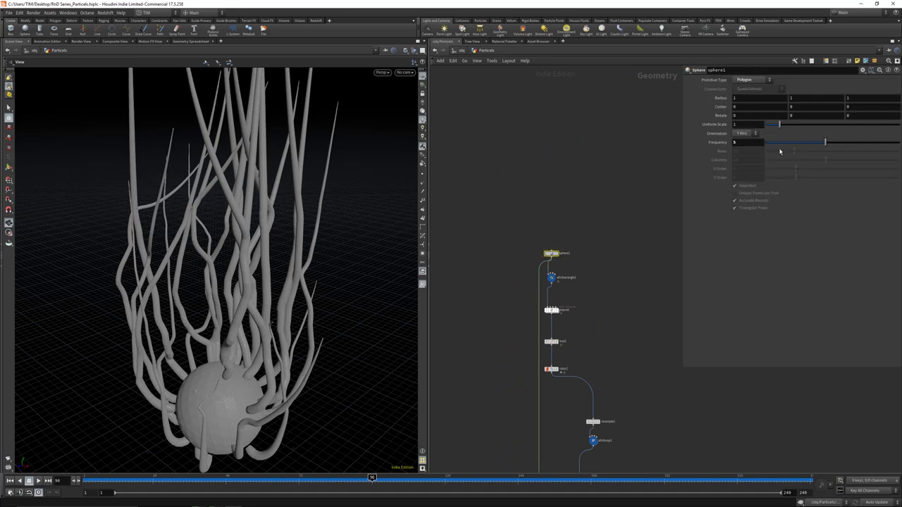
{"action": "double_click", "coordinate": [752, 142]}
{"action": "type", "text": "25"}
{"action": "key", "text": "Return"}
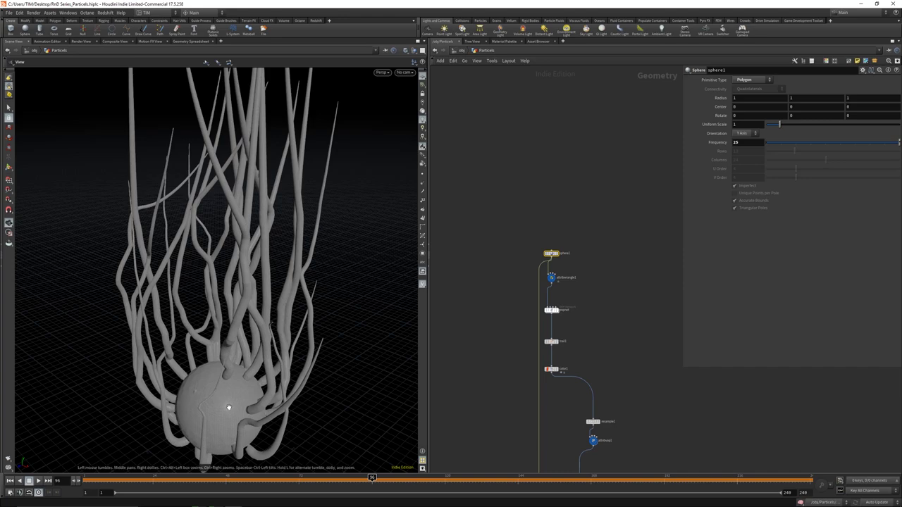
Step: Place smooth1 directly beneath convertvdb1 in the network
{"action": "middle_click_drag", "start_coordinate": [522, 449], "coordinate": [504, 289]}
{"action": "left_click", "coordinate": [515, 316]}
{"action": "scroll", "coordinate": [517, 320], "scroll_direction": "up", "scroll_amount": 3}
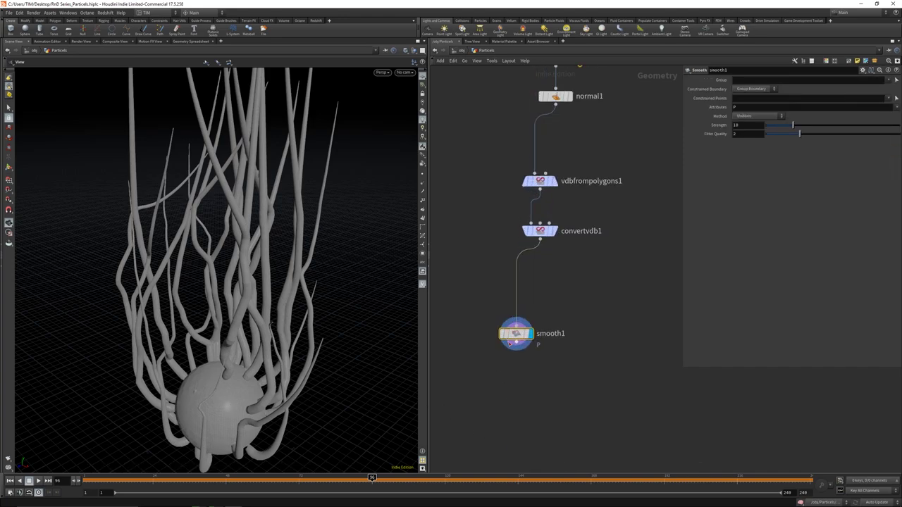
{"action": "left_click", "coordinate": [522, 325]}
{"action": "key", "text": "Escape"}
{"action": "left_click_drag", "start_coordinate": [517, 333], "coordinate": [539, 287]}
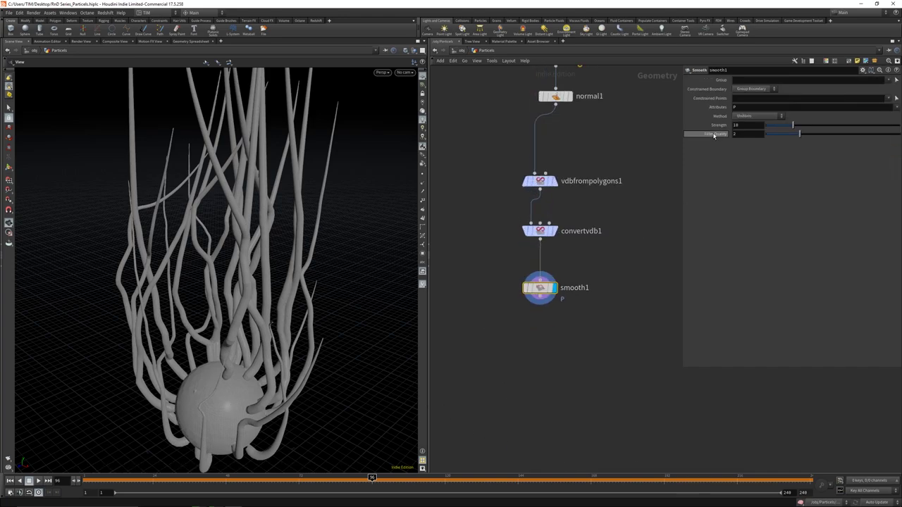
Step: Set smooth1's Filter Quality to 1 and its Strength to 250
{"action": "left_click", "coordinate": [747, 133]}
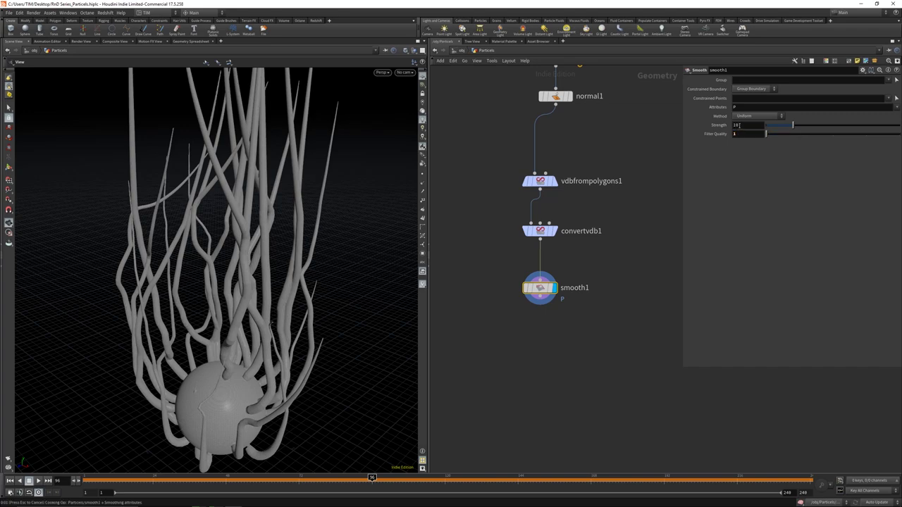
{"action": "left_click", "coordinate": [746, 118]}
{"action": "left_click", "coordinate": [746, 123]}
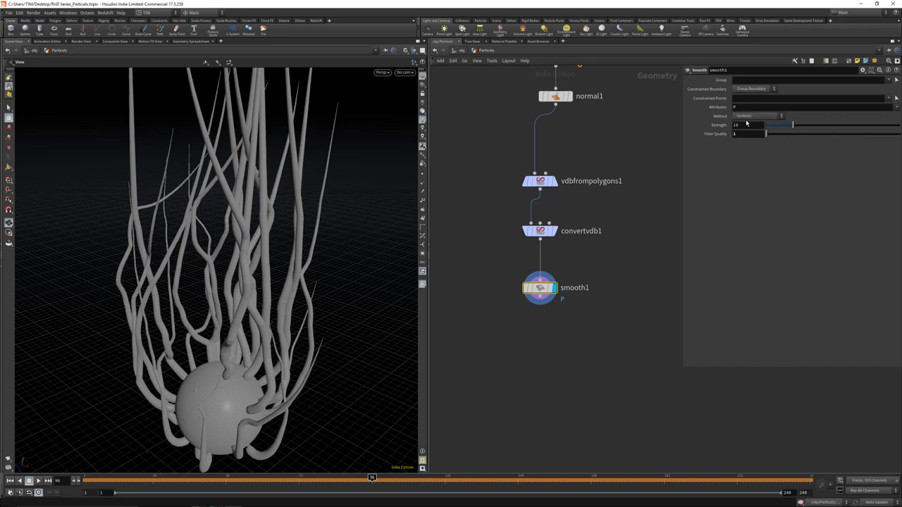
{"action": "left_click", "coordinate": [744, 125]}
{"action": "type", "text": "250"}
{"action": "key", "text": "Return"}
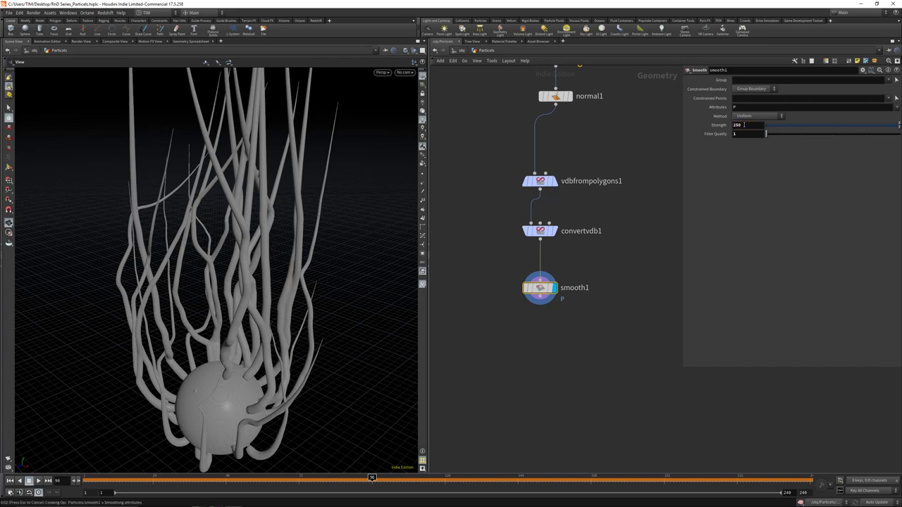
Step: Examine the smoothed wires and their blends into the sphere from several angles, and return the timeline to frame 1
{"action": "scroll", "coordinate": [236, 380], "scroll_direction": "down", "scroll_amount": 6}
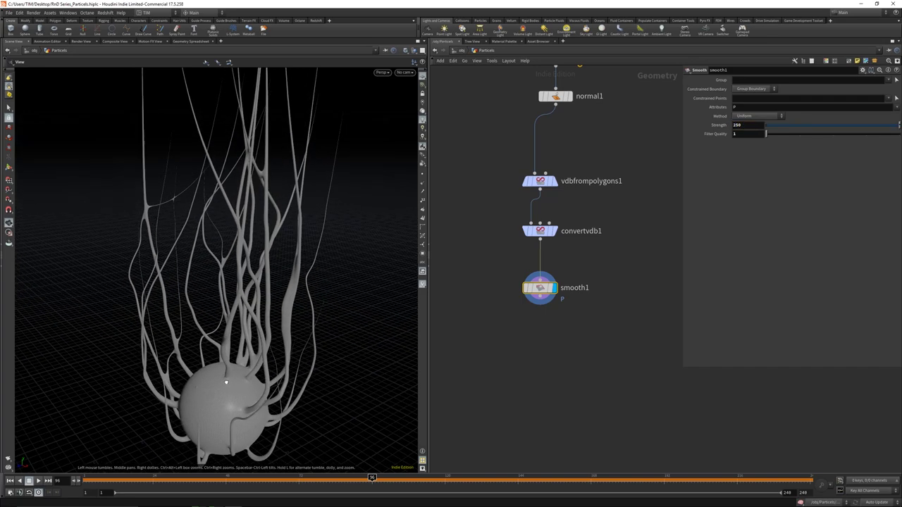
{"action": "left_click_drag", "start_coordinate": [271, 352], "coordinate": [264, 400]}
{"action": "right_click_drag", "start_coordinate": [264, 400], "coordinate": [258, 99]}
{"action": "left_click_drag", "start_coordinate": [258, 104], "coordinate": [231, 301]}
{"action": "right_click_drag", "start_coordinate": [231, 302], "coordinate": [162, 331]}
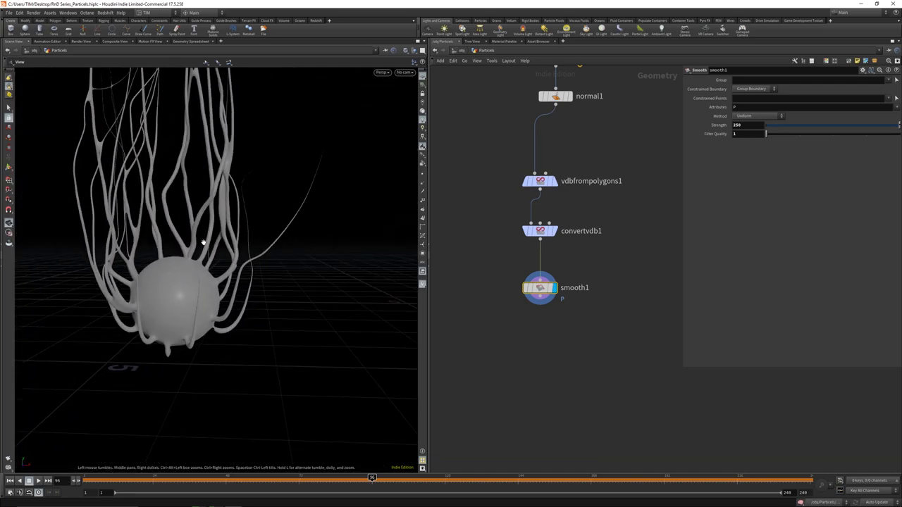
{"action": "mouse_move", "coordinate": [162, 331]}
{"action": "left_mouse_down"}
{"action": "mouse_move", "coordinate": [209, 270]}
{"action": "mouse_move", "coordinate": [174, 337]}
{"action": "left_mouse_up"}
{"action": "key", "text": "ctrl+Up"}
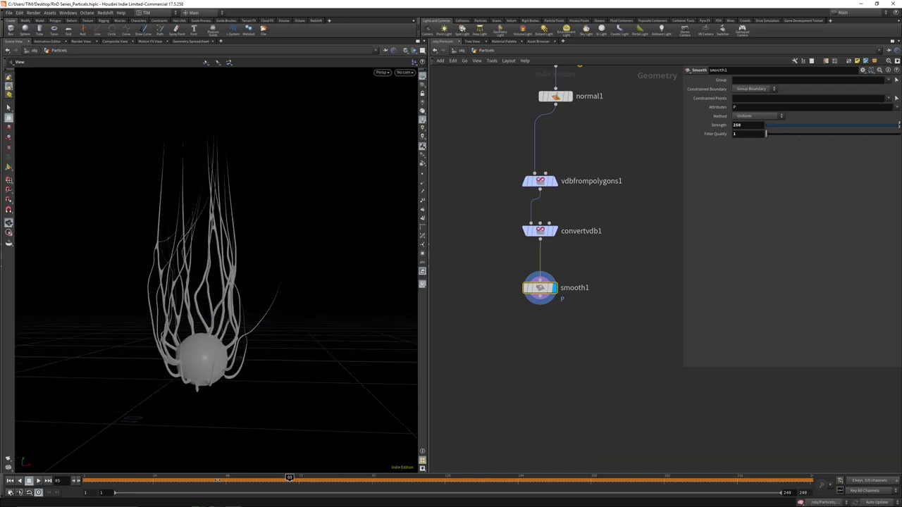
{"action": "key", "text": "h"}
Step: Arrange normal1, vdbfrompolygons1, convertvdb1 and smooth1 in a compact vertical column below merge1, and select smooth1
{"action": "left_click_drag", "start_coordinate": [528, 402], "coordinate": [513, 260]}
{"action": "key", "text": "shift+l"}
{"action": "left_click", "coordinate": [582, 195]}
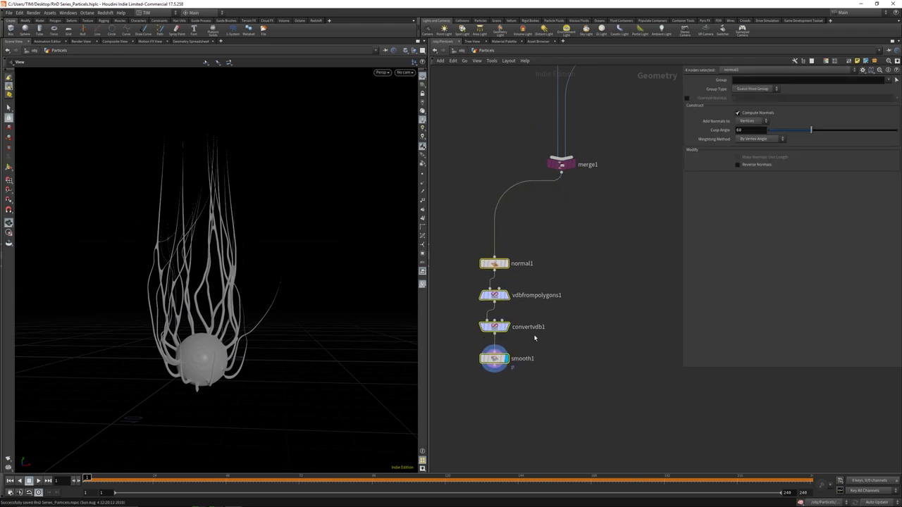
{"action": "scroll", "coordinate": [576, 319], "scroll_direction": "down", "scroll_amount": 5}
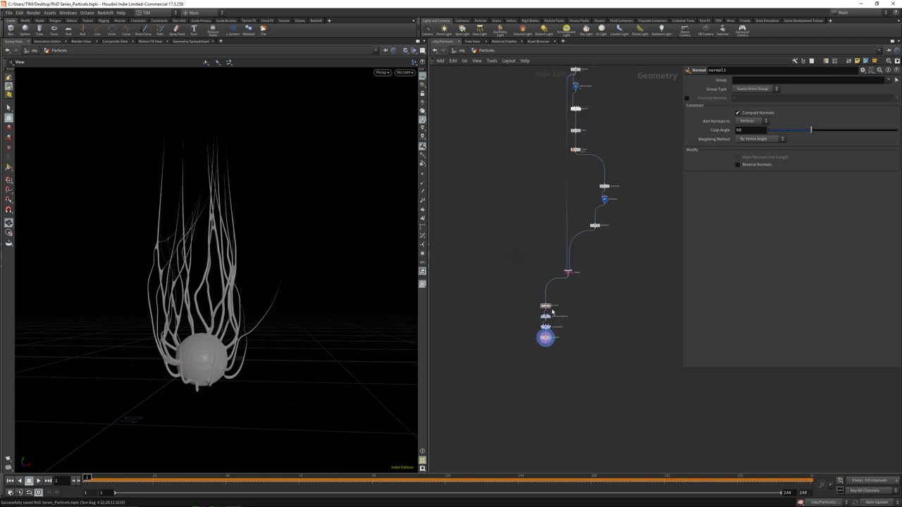
{"action": "scroll", "coordinate": [577, 314], "scroll_direction": "up", "scroll_amount": 4}
{"action": "left_click_drag", "start_coordinate": [474, 444], "coordinate": [541, 418]}
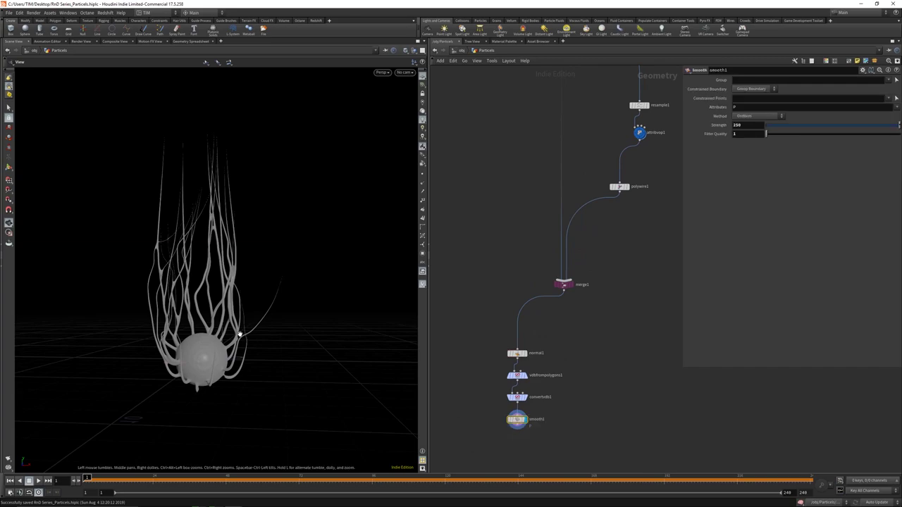
Step: Append a Null below smooth1 and make it the displayed node
{"action": "left_click_drag", "start_coordinate": [240, 334], "coordinate": [391, 298]}
{"action": "scroll", "coordinate": [256, 346], "scroll_direction": "up", "scroll_amount": 3}
{"action": "scroll", "coordinate": [511, 308], "scroll_direction": "down", "scroll_amount": 2}
{"action": "scroll", "coordinate": [556, 227], "scroll_direction": "up", "scroll_amount": 4}
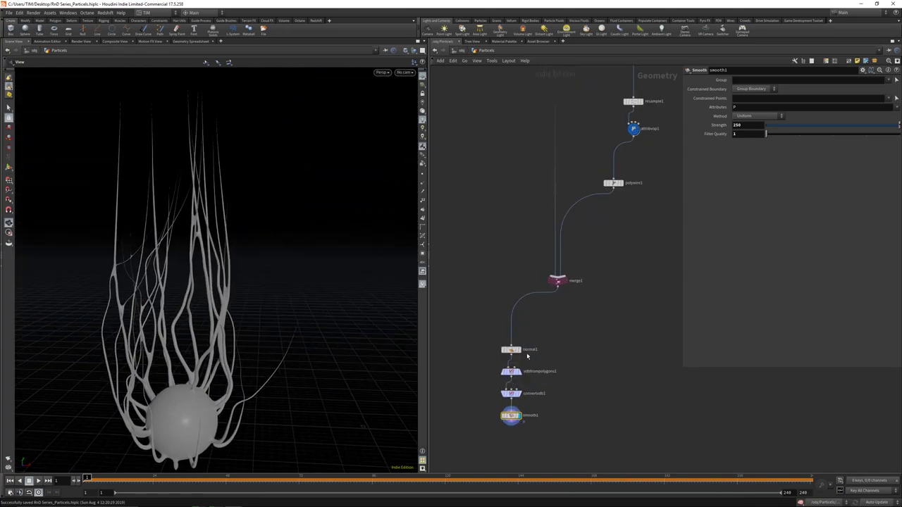
{"action": "key", "text": "Tab"}
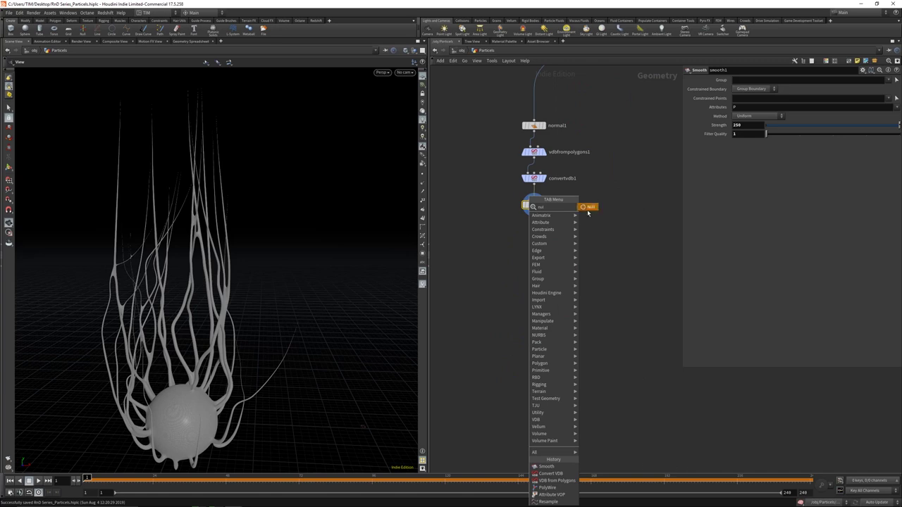
{"action": "left_click", "coordinate": [582, 207]}
{"action": "left_click", "coordinate": [533, 305]}
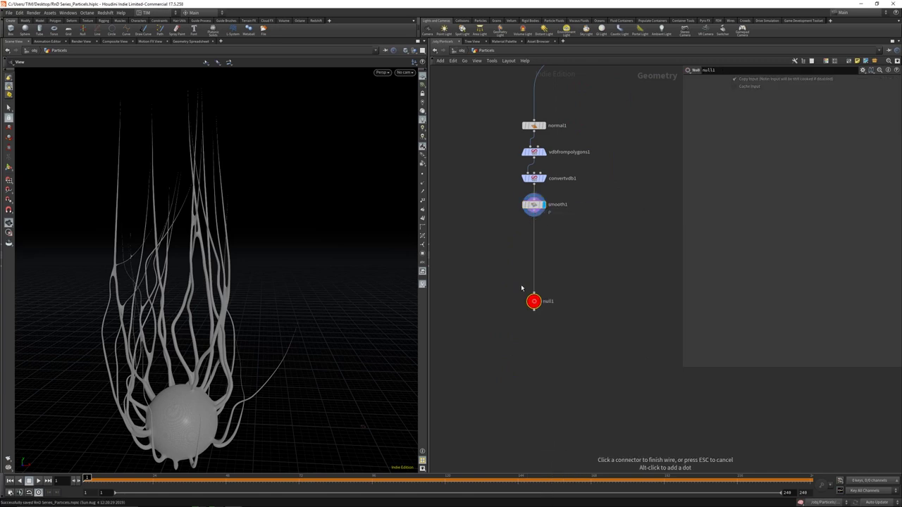
Step: Rename the null below smooth1 as OUT_ALIEN_THING_STUFF
{"action": "double_click", "coordinate": [548, 302]}
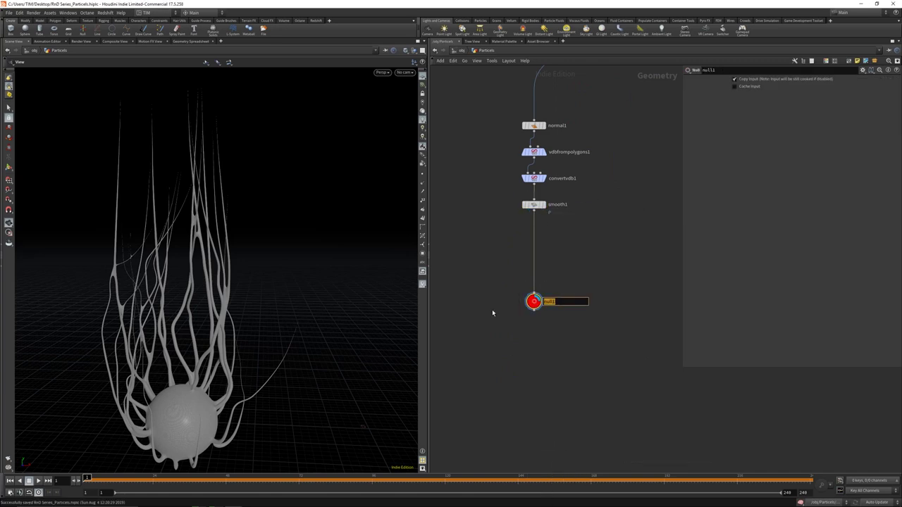
{"action": "type", "text": "OUT_"}
{"action": "type", "text": "ALIEN"}
{"action": "type", "text": "_"}
{"action": "type", "text": "THING"}
{"action": "type", "text": "_STI"}
{"action": "type", "text": "UFF"}
{"action": "key", "text": "Return"}
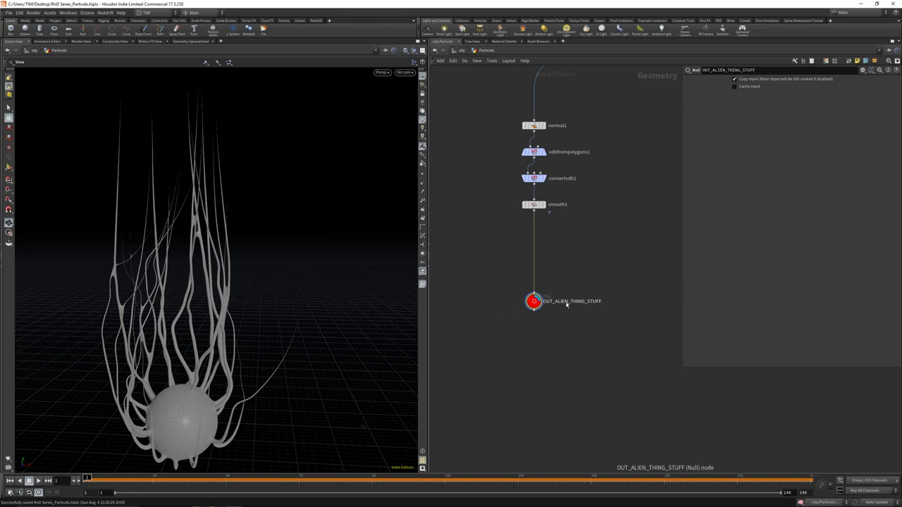
Step: Shorten the output null's name to OUT_ALIEN
{"action": "double_click", "coordinate": [569, 303]}
{"action": "left_click_drag", "start_coordinate": [568, 303], "coordinate": [626, 294]}
{"action": "key", "text": "BackSpace"}
{"action": "key", "text": "Return"}
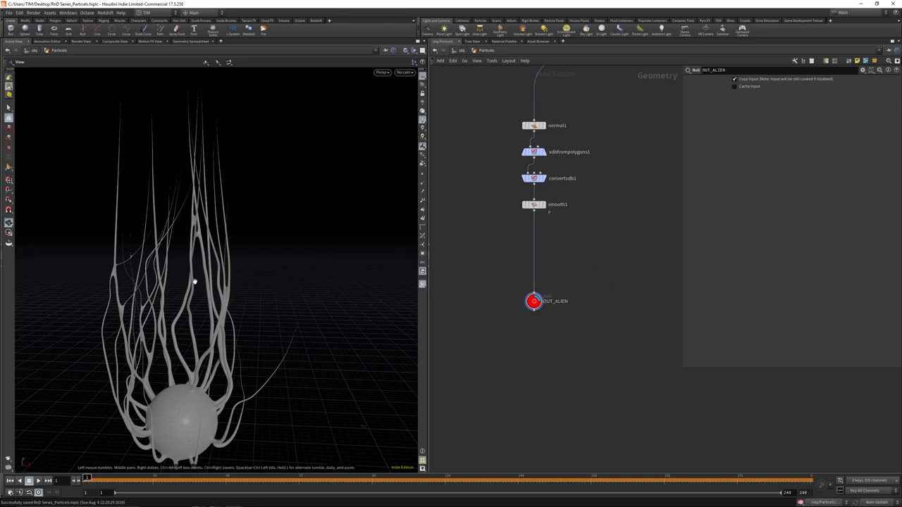
Step: Leave the Particels geometry network for the object level and open the REDSHIFT shader network
{"action": "mouse_move", "coordinate": [189, 351]}
{"action": "left_mouse_down"}
{"action": "mouse_move", "coordinate": [141, 348]}
{"action": "mouse_move", "coordinate": [204, 346]}
{"action": "left_mouse_up"}
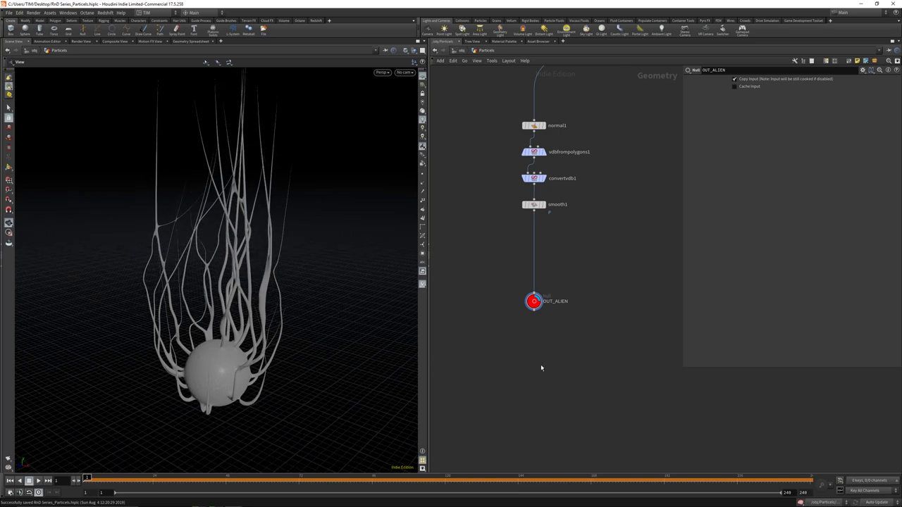
{"action": "scroll", "coordinate": [540, 364], "scroll_direction": "down", "scroll_amount": 5}
{"action": "middle_click_drag", "start_coordinate": [514, 254], "coordinate": [520, 285]}
{"action": "key", "text": "u"}
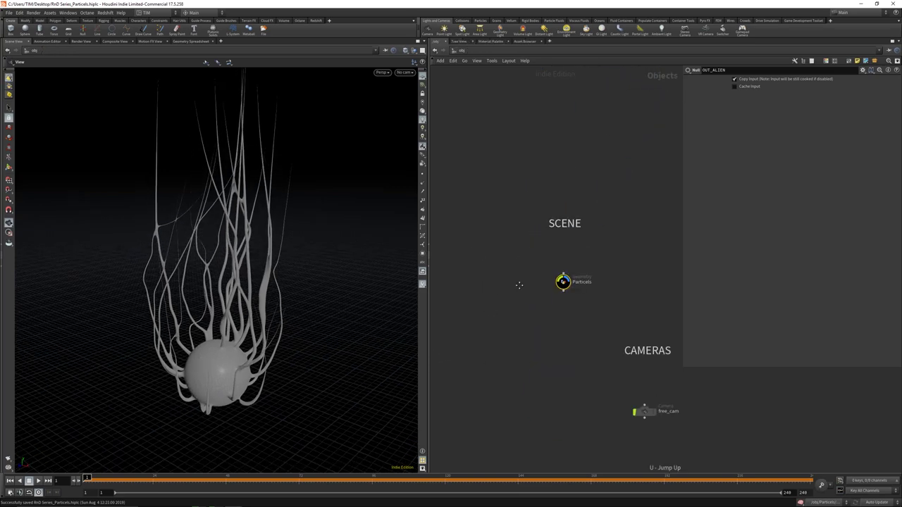
{"action": "middle_click_drag", "start_coordinate": [620, 298], "coordinate": [575, 280]}
{"action": "scroll", "coordinate": [582, 272], "scroll_direction": "down", "scroll_amount": 2}
{"action": "left_click", "coordinate": [583, 272]}
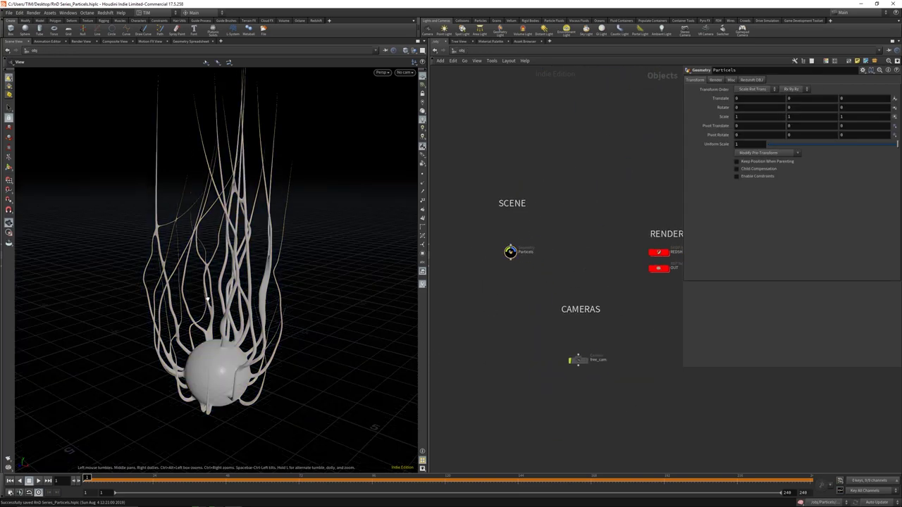
{"action": "scroll", "coordinate": [598, 273], "scroll_direction": "up", "scroll_amount": 3}
{"action": "double_click", "coordinate": [617, 263]}
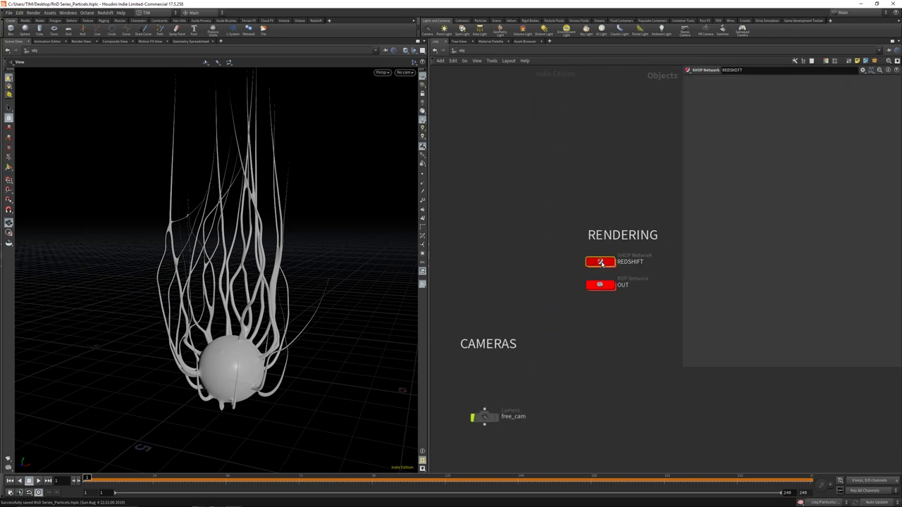
Step: Delete the MAT_DIFFUSE, MAT_RnD and MAT_001 material networks from REDSHIFT and return to the object level
{"action": "left_click_drag", "start_coordinate": [530, 364], "coordinate": [644, 116]}
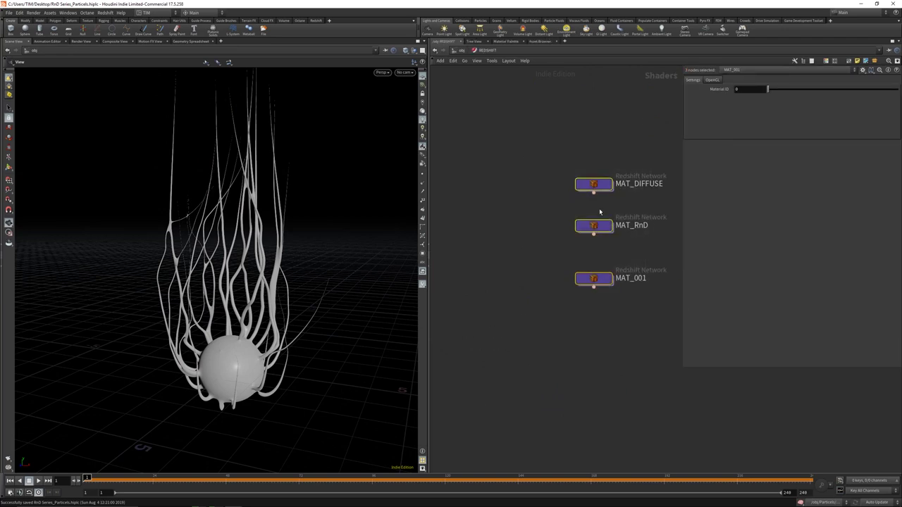
{"action": "key", "text": "Delete"}
{"action": "left_click", "coordinate": [454, 51]}
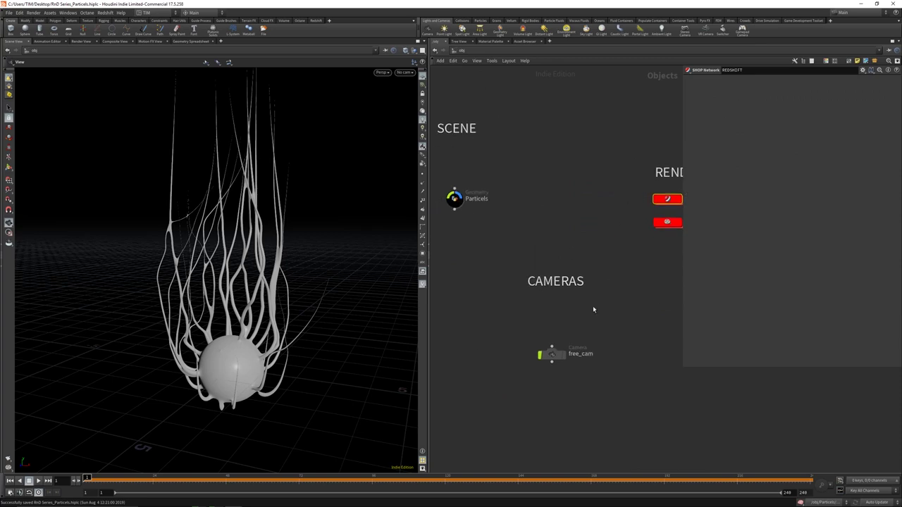
Step: Select free_cam, look through it in the viewport and reposition the camera to frame the sphere and its tendrils
{"action": "left_click", "coordinate": [579, 354]}
{"action": "left_click", "coordinate": [403, 71]}
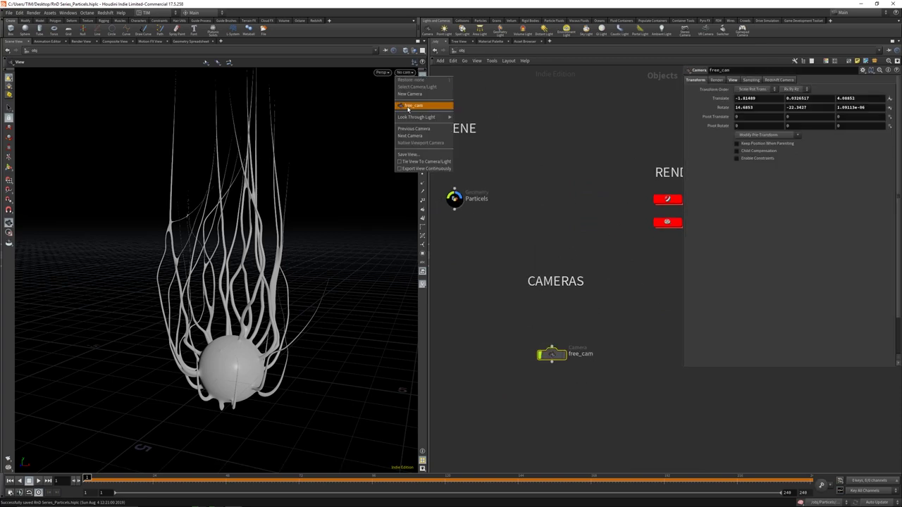
{"action": "left_click", "coordinate": [412, 102]}
{"action": "left_click_drag", "start_coordinate": [227, 350], "coordinate": [254, 208]}
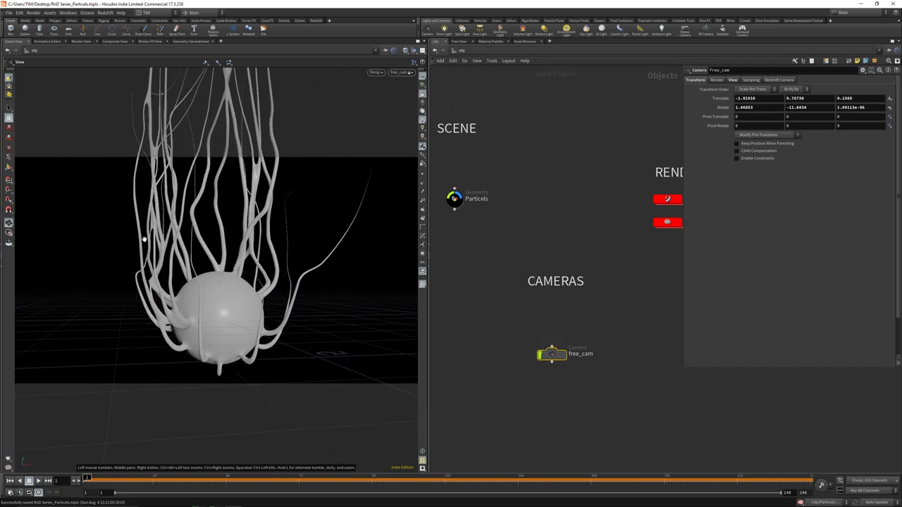
Step: Activate free_cam's handles in the viewport and open its View settings
{"action": "left_click", "coordinate": [8, 166]}
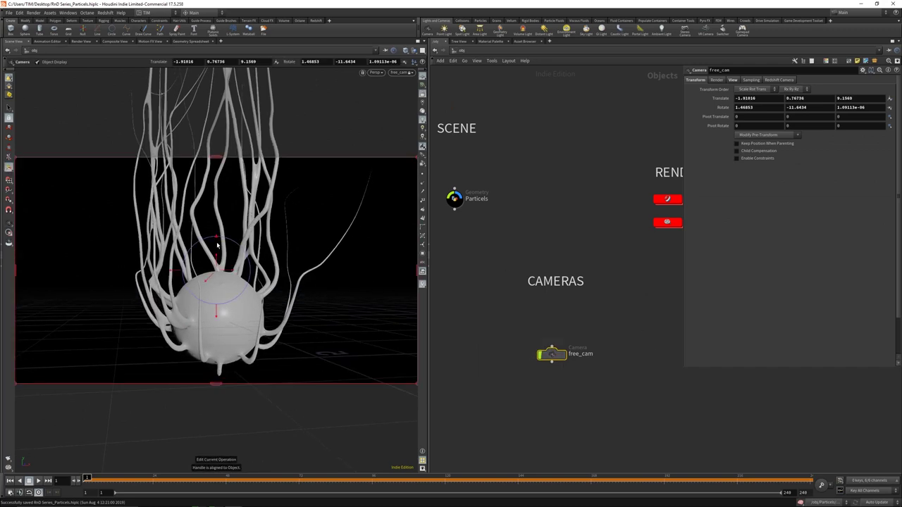
{"action": "left_click", "coordinate": [732, 80]}
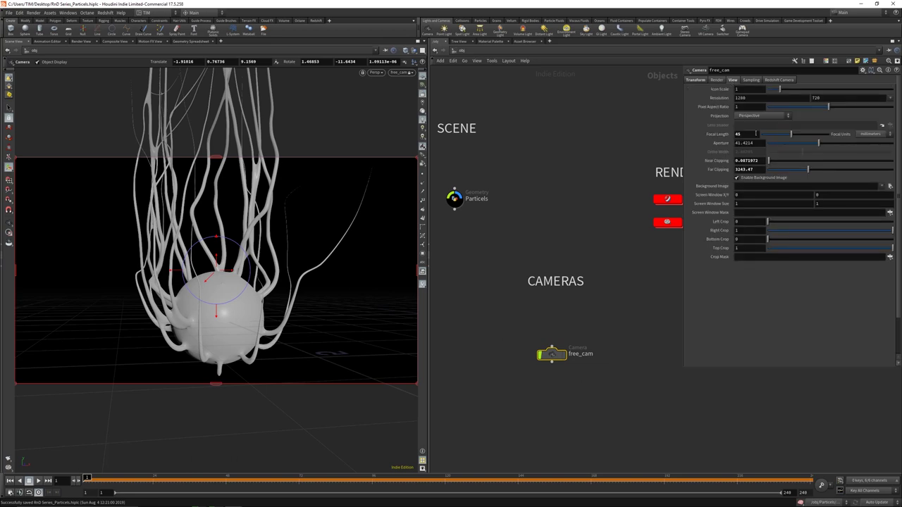
Step: Set the focal length of free_cam to 24 mm
{"action": "left_click", "coordinate": [756, 133]}
{"action": "type", "text": "24"}
{"action": "key", "text": "Return"}
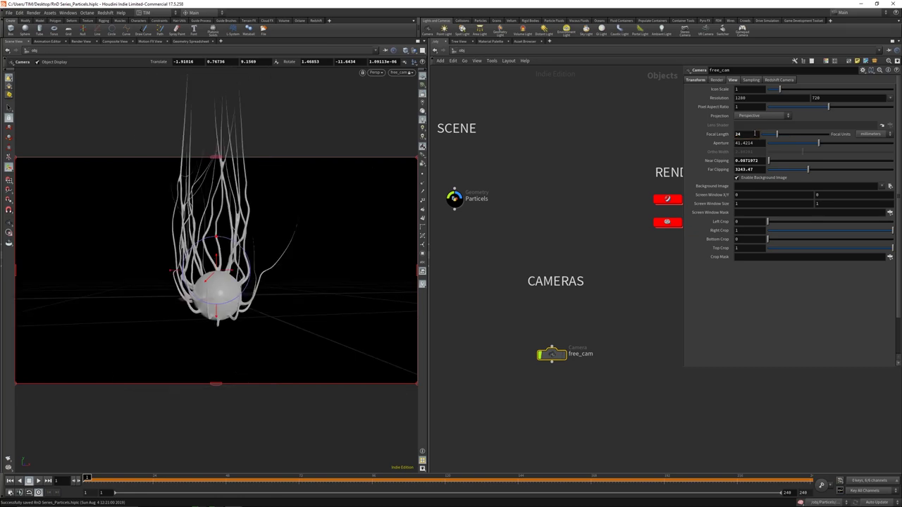
Step: Reframe the shot through free_cam so the sphere fills the frame with its tendrils trailing sideways
{"action": "key", "text": "Escape"}
{"action": "left_click_drag", "start_coordinate": [282, 197], "coordinate": [236, 238]}
{"action": "key", "text": "Return"}
{"action": "key", "text": "Escape"}
{"action": "key", "text": "Return"}
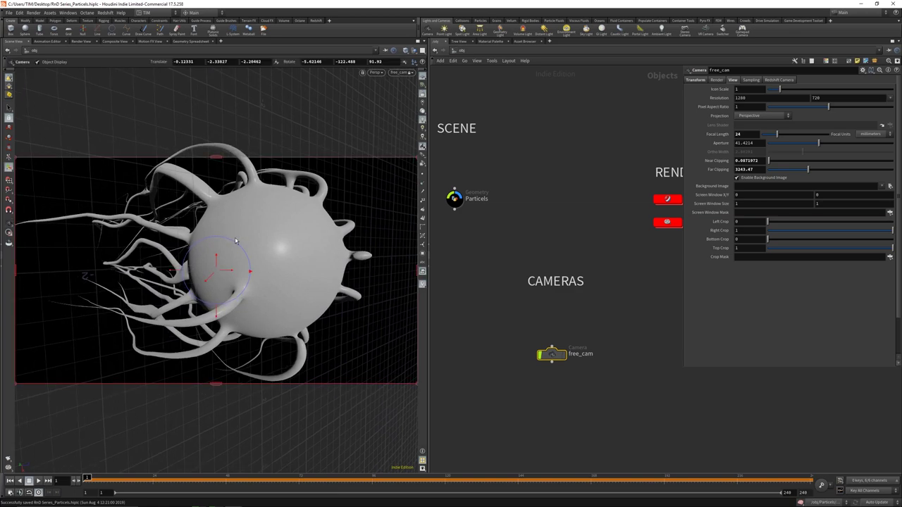
{"action": "left_click", "coordinate": [9, 223]}
{"action": "left_click_drag", "start_coordinate": [356, 279], "coordinate": [295, 255]}
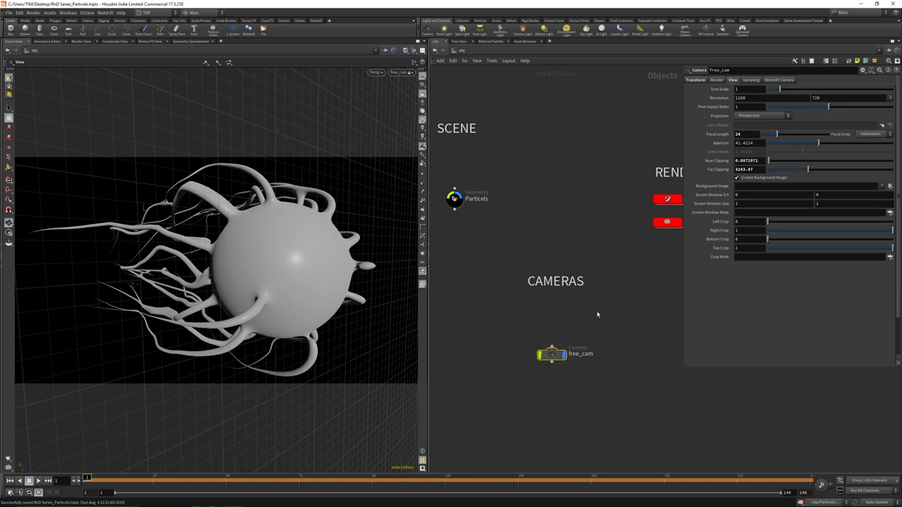
Step: Set the resolution of free_cam to the HDTV 1080 preset
{"action": "scroll", "coordinate": [613, 296], "scroll_direction": "down", "scroll_amount": 2}
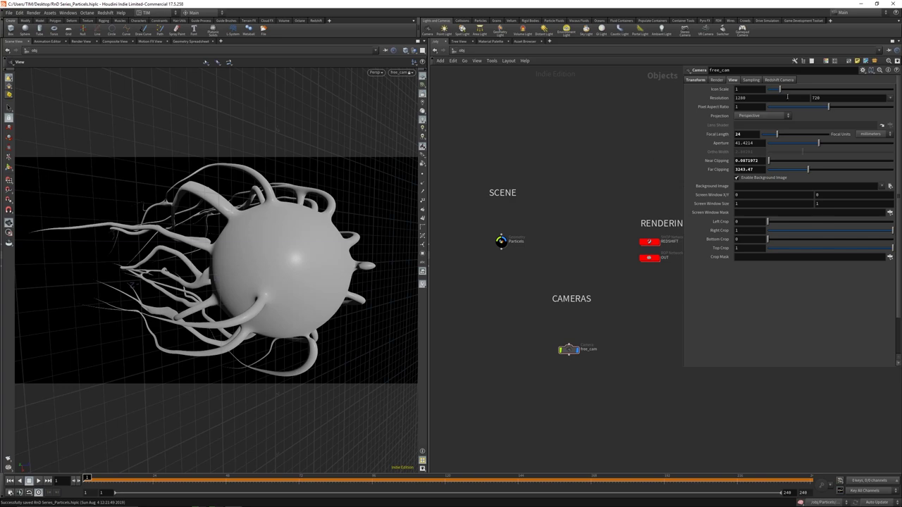
{"action": "left_click", "coordinate": [891, 98]}
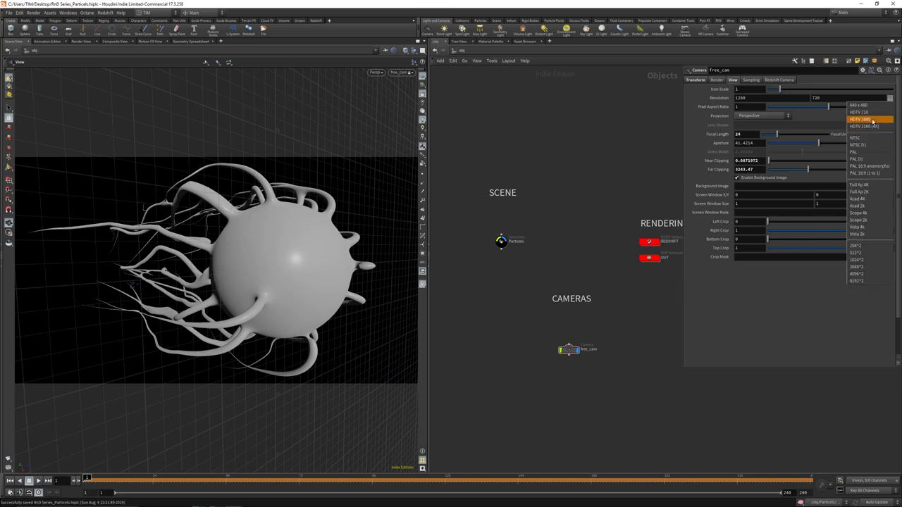
{"action": "left_click", "coordinate": [869, 122]}
{"action": "middle_click_drag", "start_coordinate": [598, 213], "coordinate": [584, 199]}
Step: Enable depth of field in free_cam's Redshift settings and turn off Use Houdini camera focus/fstop
{"action": "left_click", "coordinate": [788, 80]}
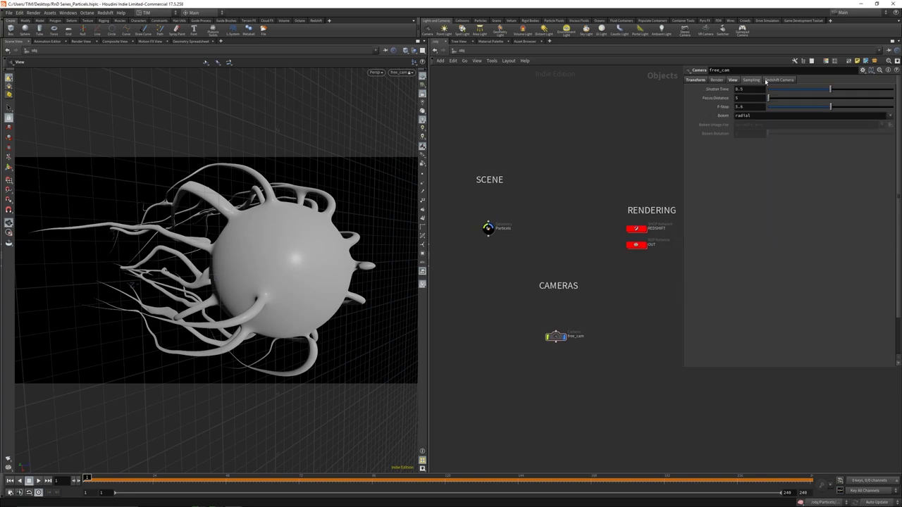
{"action": "left_click", "coordinate": [711, 90]}
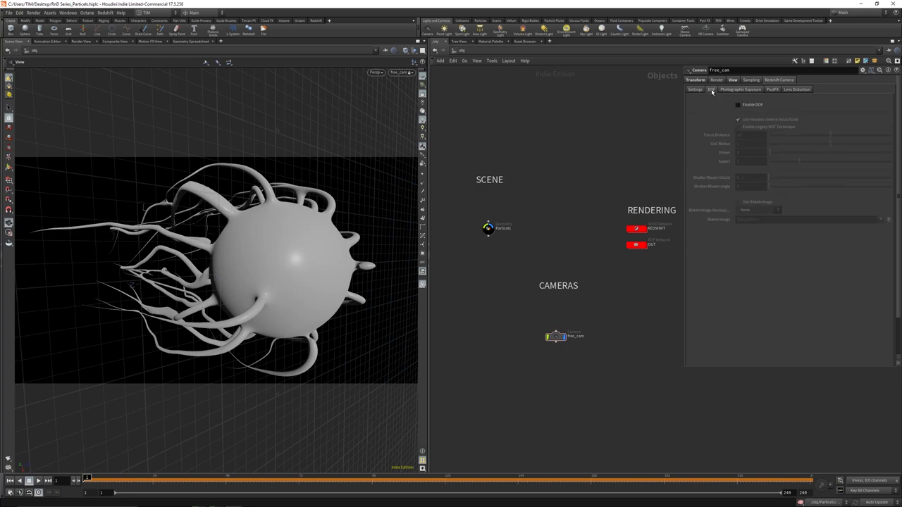
{"action": "left_click", "coordinate": [750, 106]}
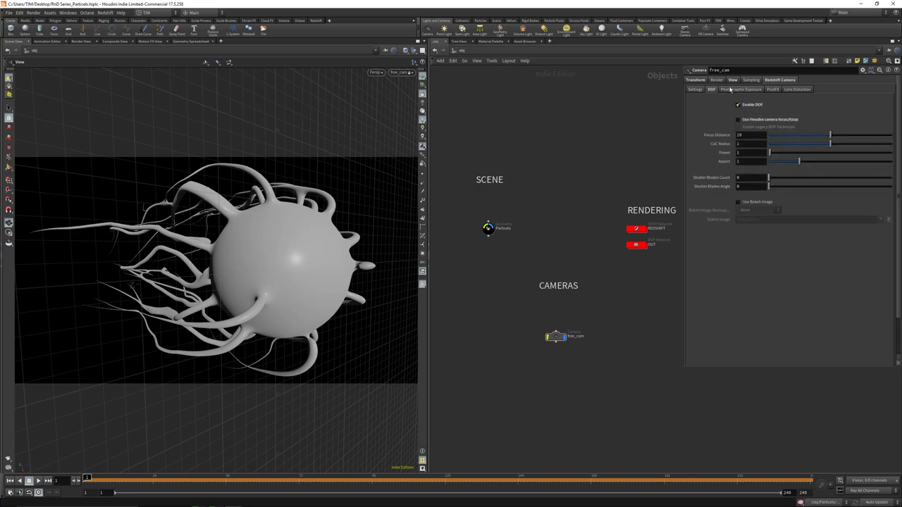
Step: Copy free_cam's sampling Focus Distance and paste it as a relative reference into the Redshift depth-of-field Focus Distance
{"action": "left_click", "coordinate": [733, 80]}
{"action": "left_click", "coordinate": [751, 80]}
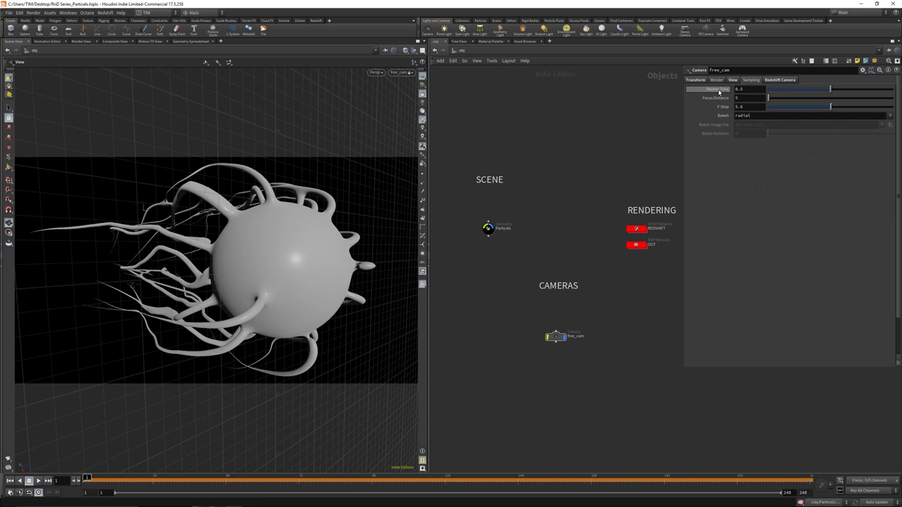
{"action": "right_click", "coordinate": [718, 100]}
{"action": "left_click", "coordinate": [736, 147]}
{"action": "right_click", "coordinate": [716, 101]}
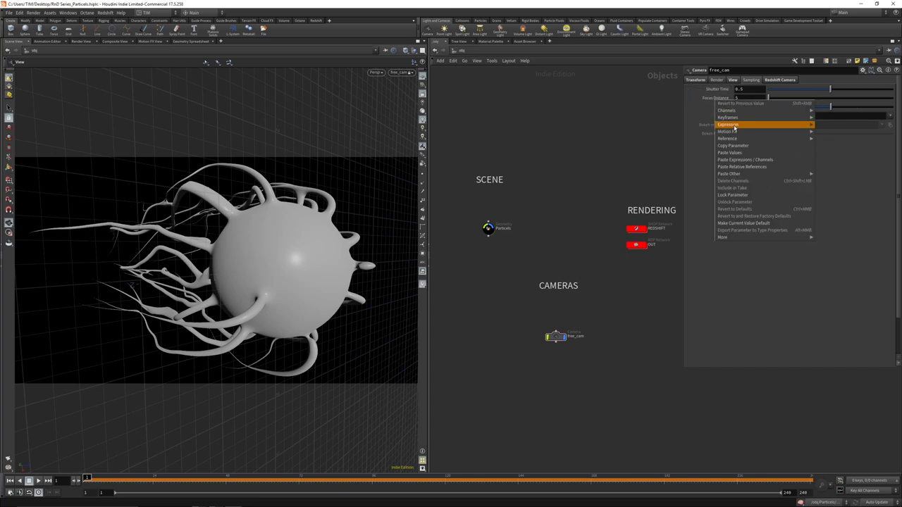
{"action": "left_click", "coordinate": [744, 159]}
{"action": "left_click", "coordinate": [769, 81]}
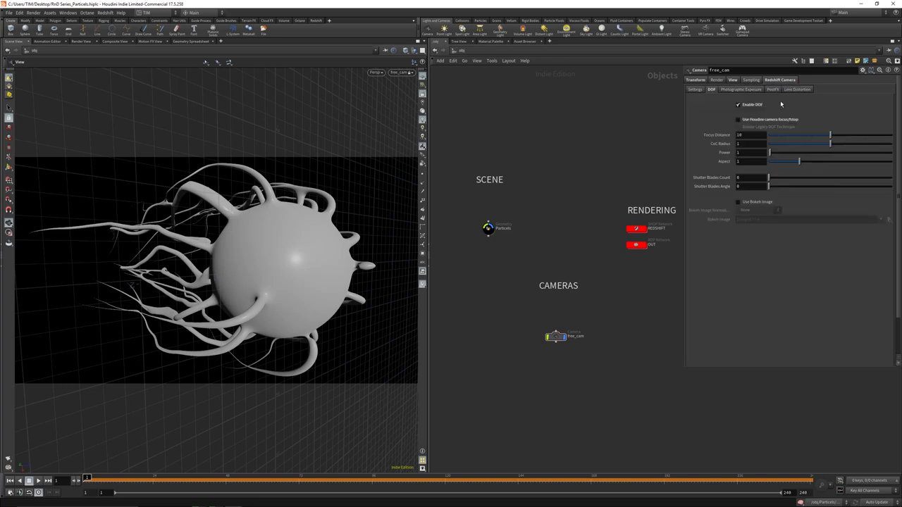
{"action": "right_click", "coordinate": [717, 135]}
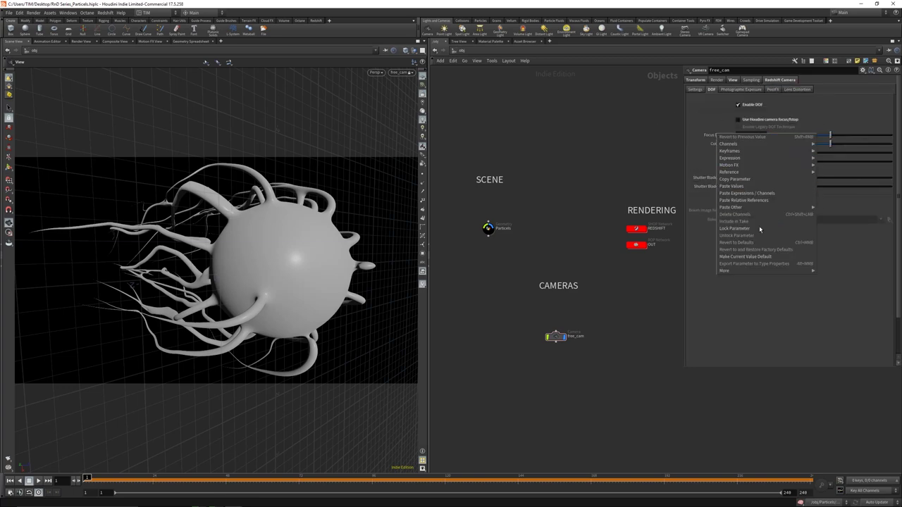
{"action": "left_click", "coordinate": [747, 200]}
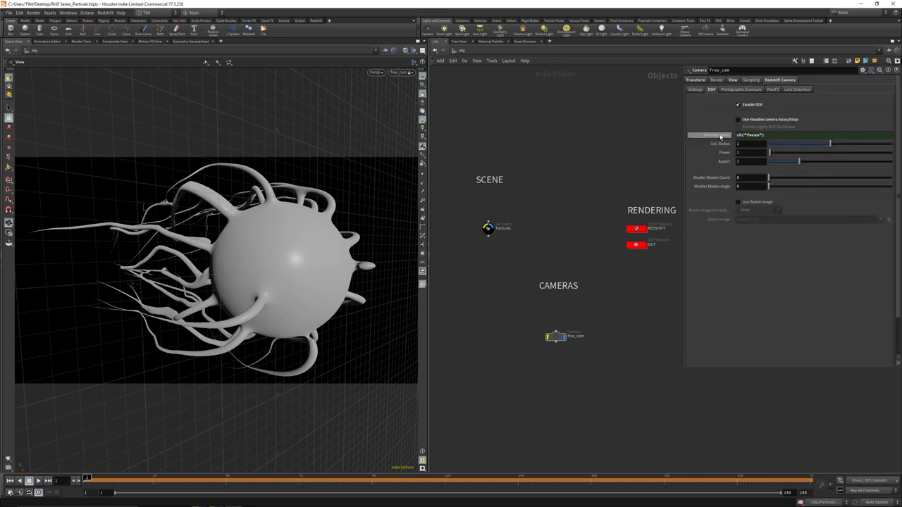
{"action": "left_click", "coordinate": [716, 134]}
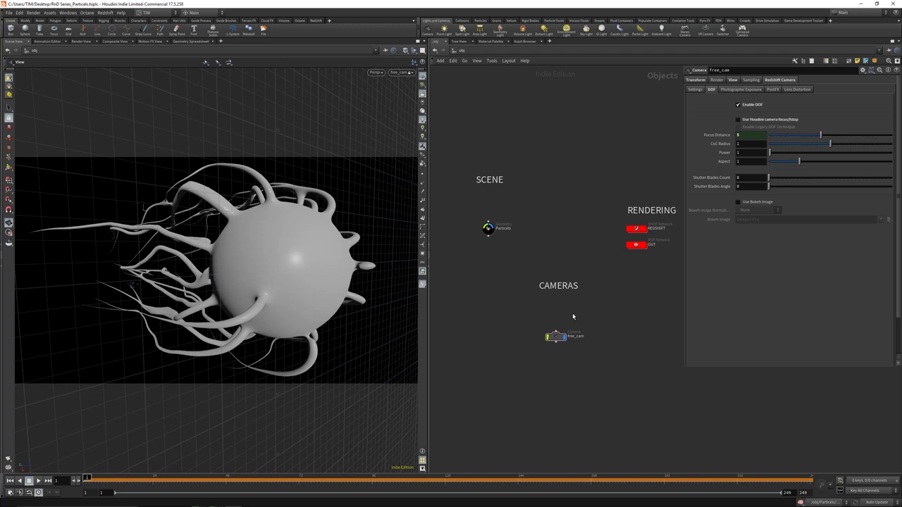
Step: Set the render camera of the OUT network to /obj/free_cam
{"action": "middle_click_drag", "start_coordinate": [639, 232], "coordinate": [581, 224]}
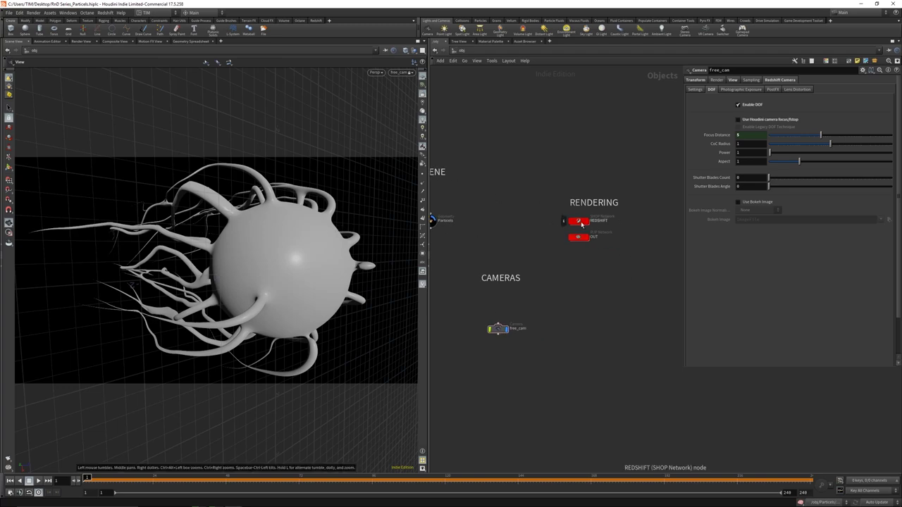
{"action": "left_click", "coordinate": [579, 237]}
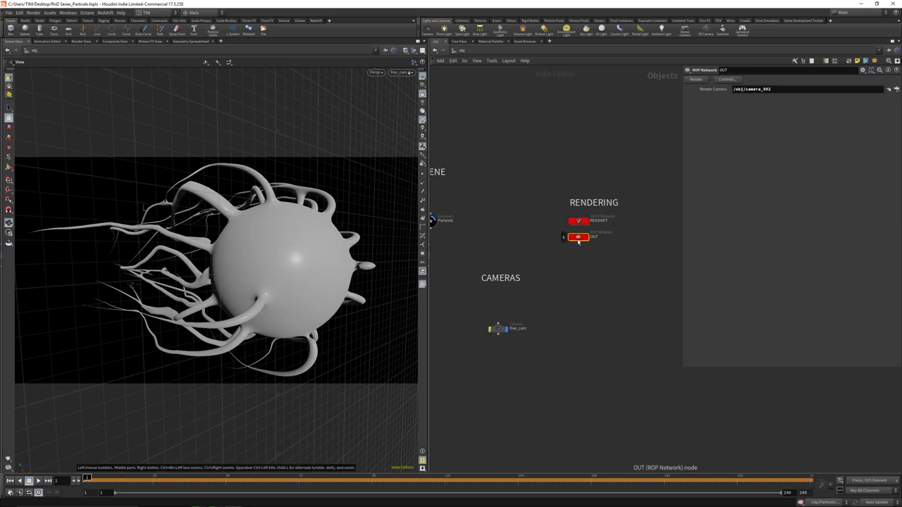
{"action": "double_click", "coordinate": [579, 238]}
{"action": "left_click", "coordinate": [459, 50]}
{"action": "left_click_drag", "start_coordinate": [772, 90], "coordinate": [746, 101]}
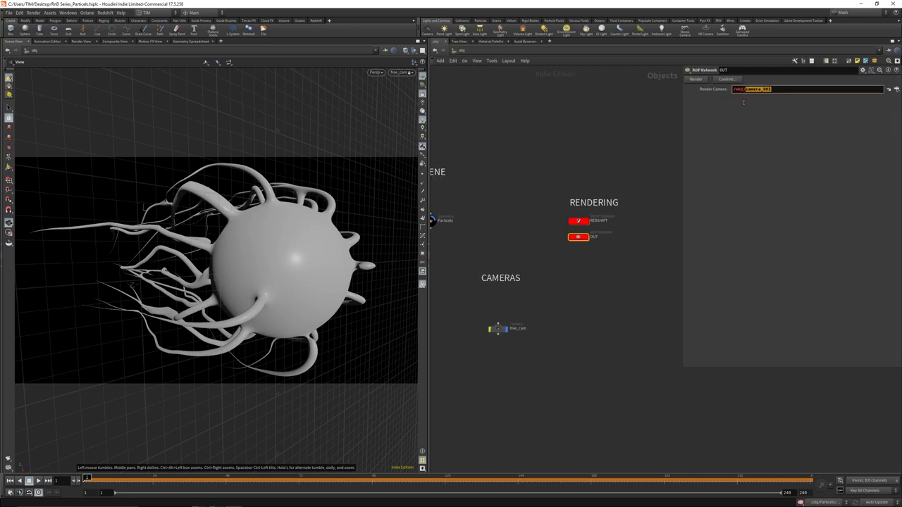
{"action": "type", "text": "free"}
{"action": "left_click", "coordinate": [770, 99]}
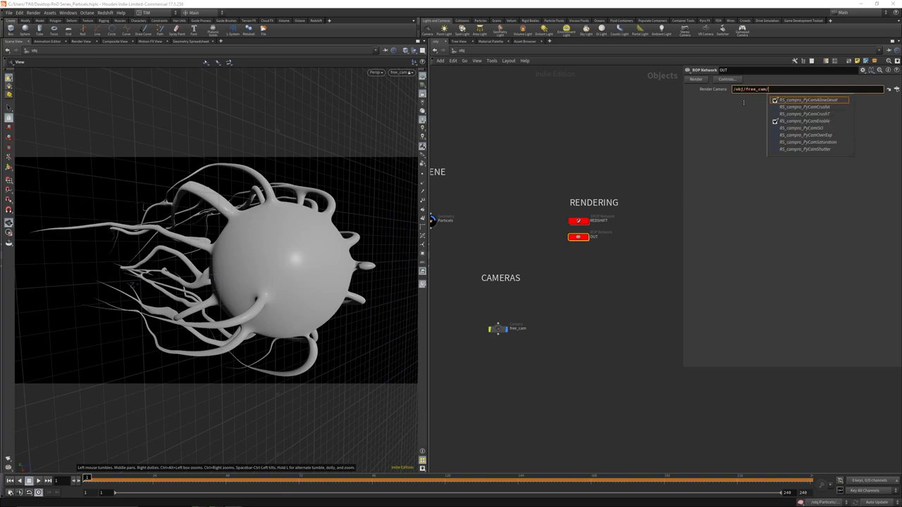
{"action": "key", "text": "Return"}
Step: Examine the render camera and the output, AOV, gamma and post effects settings of Redshift_ROP1 inside OUT
{"action": "double_click", "coordinate": [578, 237]}
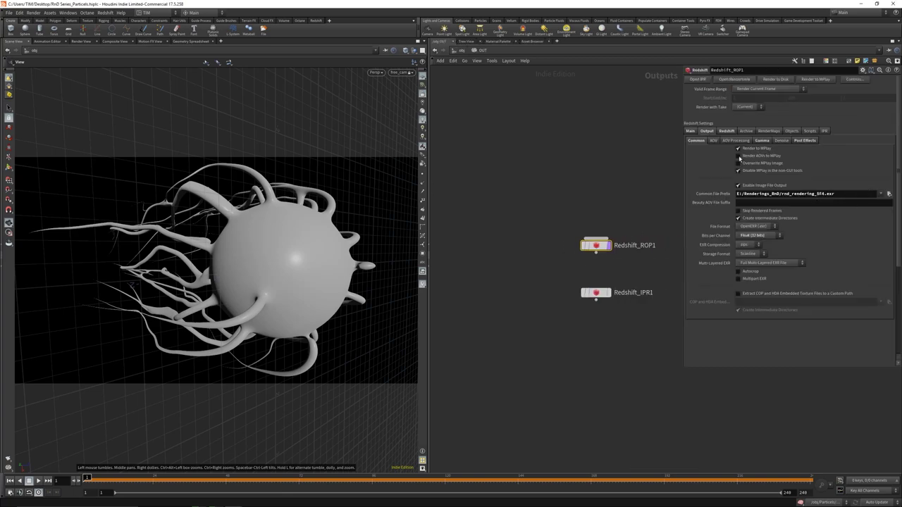
{"action": "left_click", "coordinate": [690, 131]}
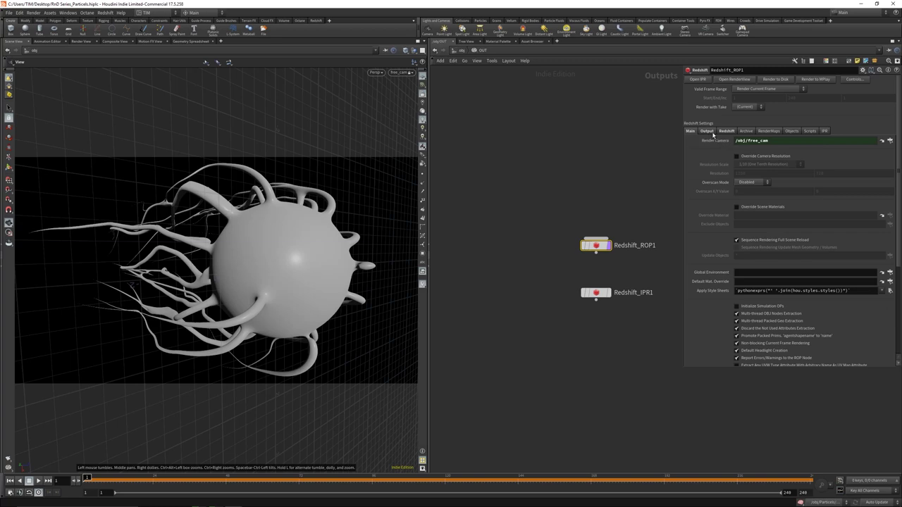
{"action": "left_click", "coordinate": [707, 131]}
{"action": "left_click", "coordinate": [805, 141]}
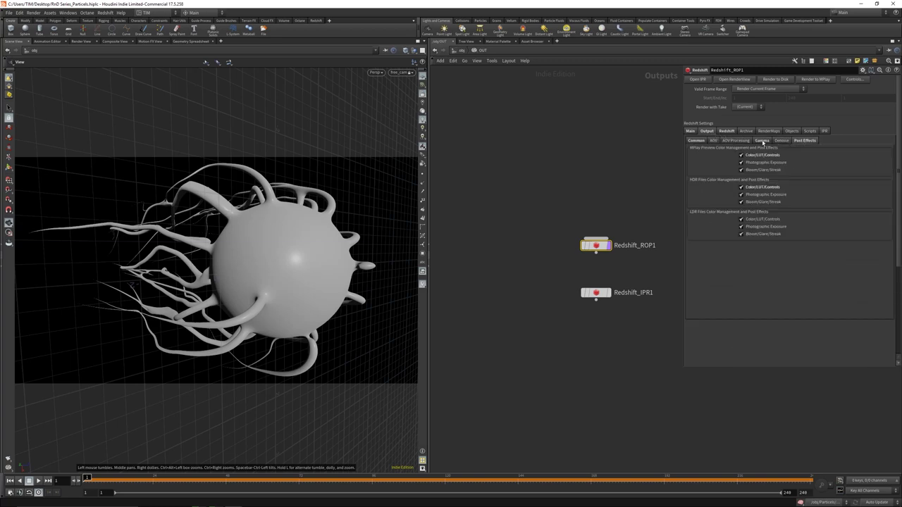
{"action": "left_click", "coordinate": [762, 141]}
{"action": "left_click", "coordinate": [735, 141]}
{"action": "left_click", "coordinate": [713, 141]}
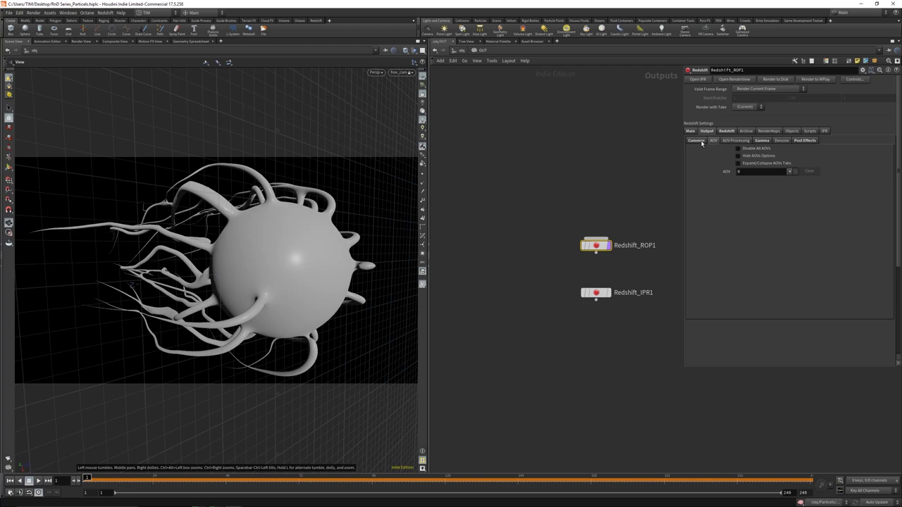
{"action": "left_click", "coordinate": [689, 131]}
{"action": "key", "text": "u"}
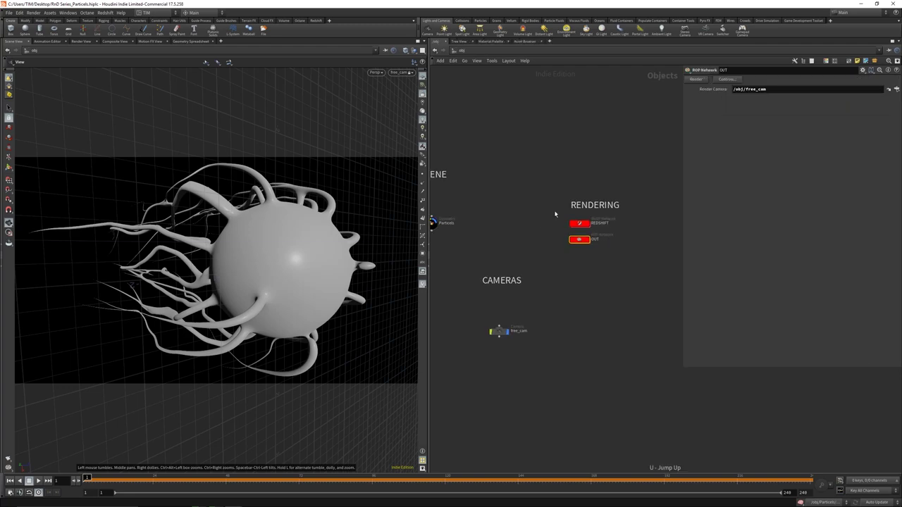
Step: Create a Redshift Network inside the REDSHIFT shader network and name it MAT_ALIEN
{"action": "double_click", "coordinate": [580, 235]}
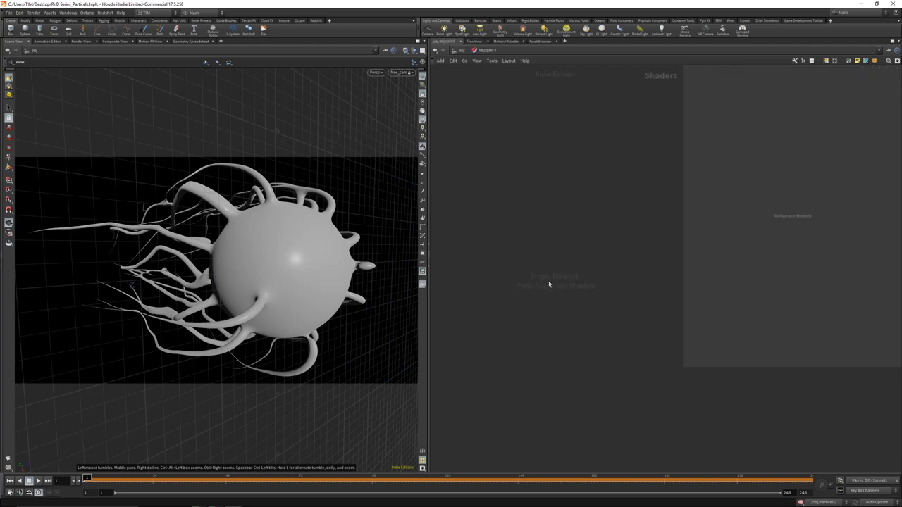
{"action": "key", "text": "Tab"}
{"action": "type", "text": "redshift"}
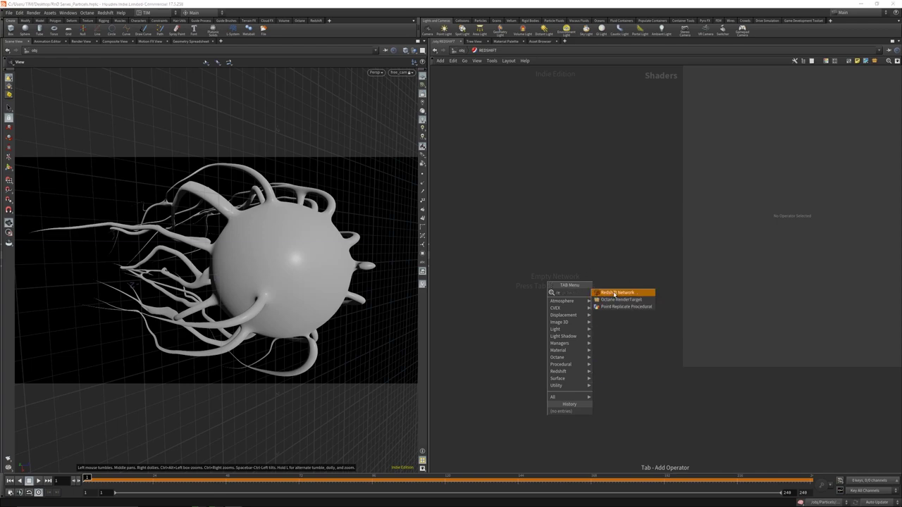
{"action": "key", "text": "Return"}
{"action": "double_click", "coordinate": [547, 275]}
{"action": "key", "text": "ctrl+a"}
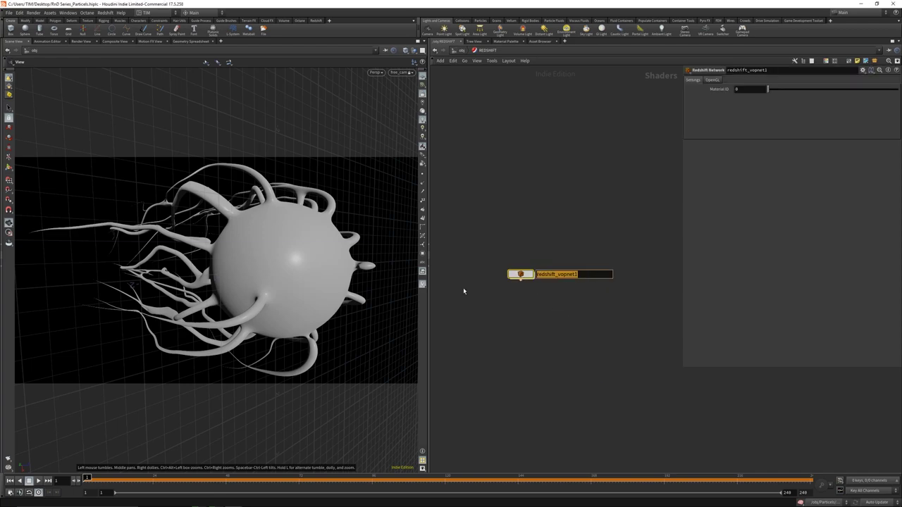
{"action": "type", "text": "MAT_ALIEN"}
{"action": "key", "text": "Return"}
Step: Color the MAT_ALIEN node purple, shift it slightly aside and save the scene
{"action": "key", "text": "c"}
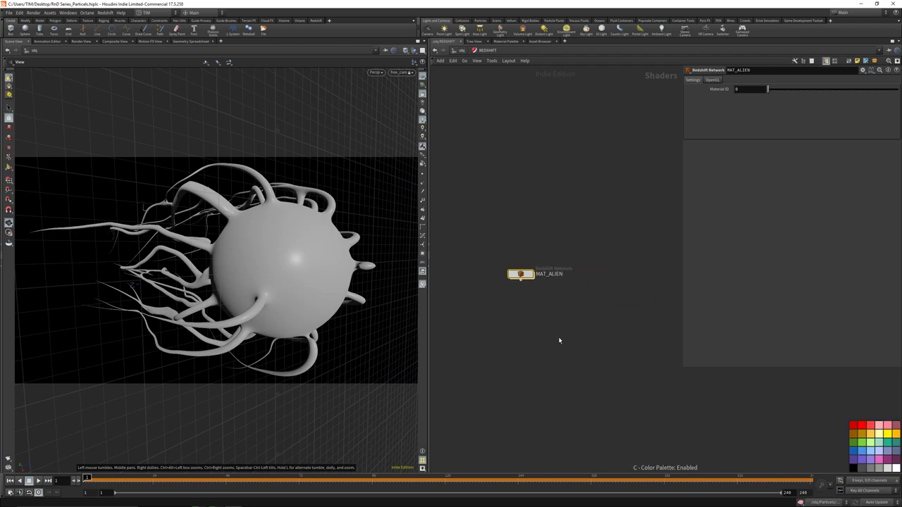
{"action": "left_click", "coordinate": [861, 459]}
{"action": "key", "text": "c"}
{"action": "left_click_drag", "start_coordinate": [522, 274], "coordinate": [556, 275]}
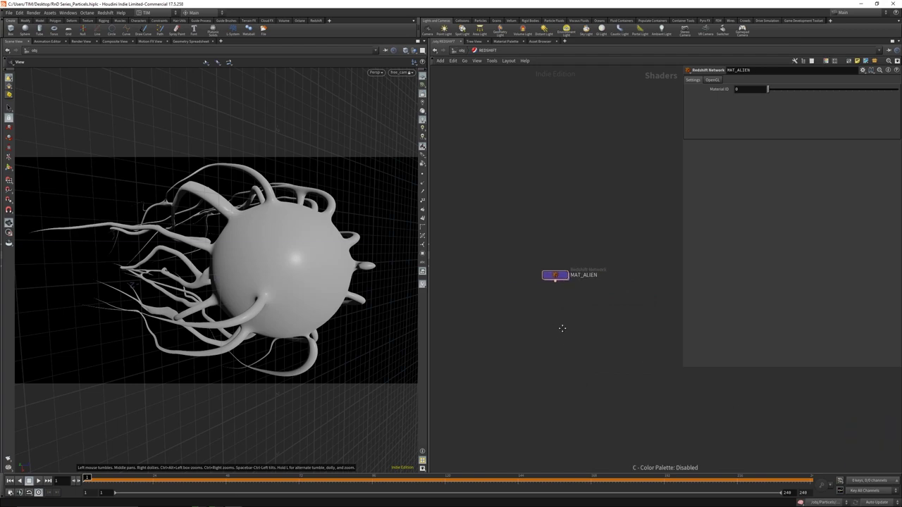
{"action": "key", "text": "ctrl+s"}
Step: Add a Material node connected below OUT_ALIEN inside the Particels geometry
{"action": "key", "text": "u"}
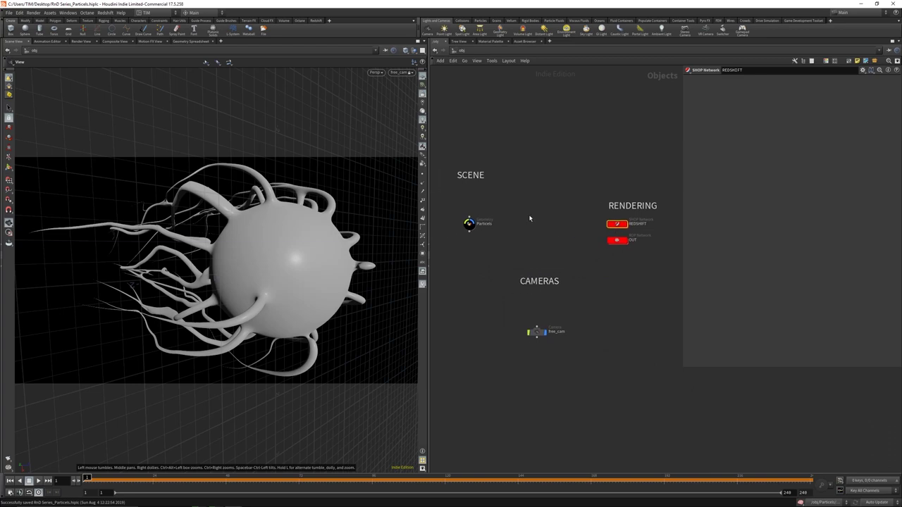
{"action": "left_click", "coordinate": [473, 225]}
{"action": "left_click", "coordinate": [474, 226]}
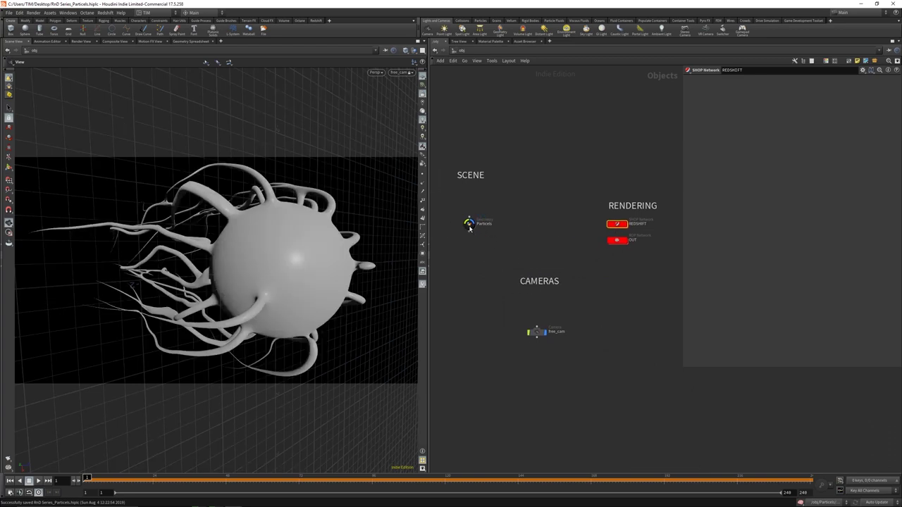
{"action": "double_click", "coordinate": [469, 224]}
{"action": "scroll", "coordinate": [569, 357], "scroll_direction": "up", "scroll_amount": 5}
{"action": "key", "text": "Tab"}
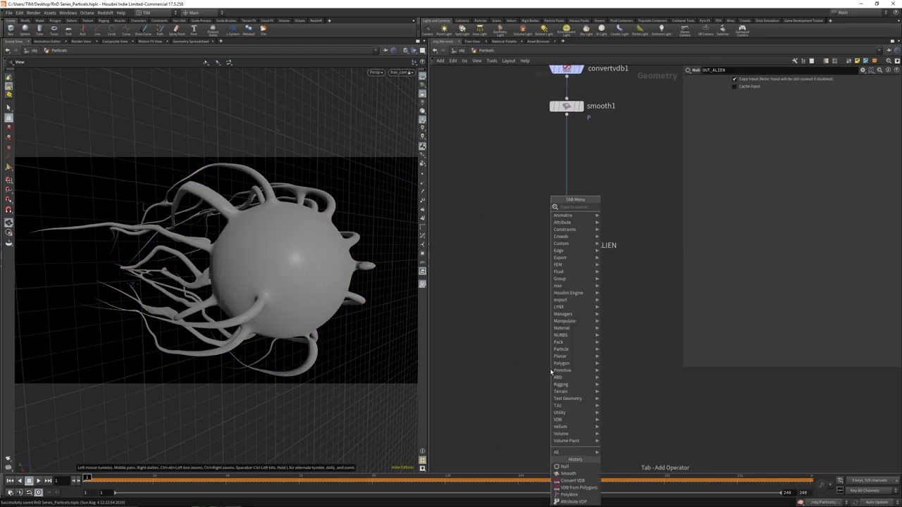
{"action": "left_click", "coordinate": [612, 209]}
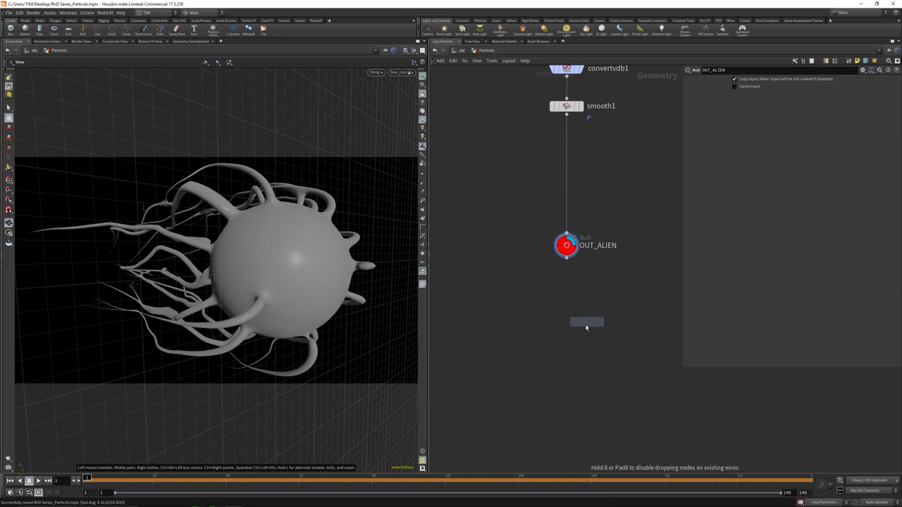
{"action": "left_click", "coordinate": [586, 337]}
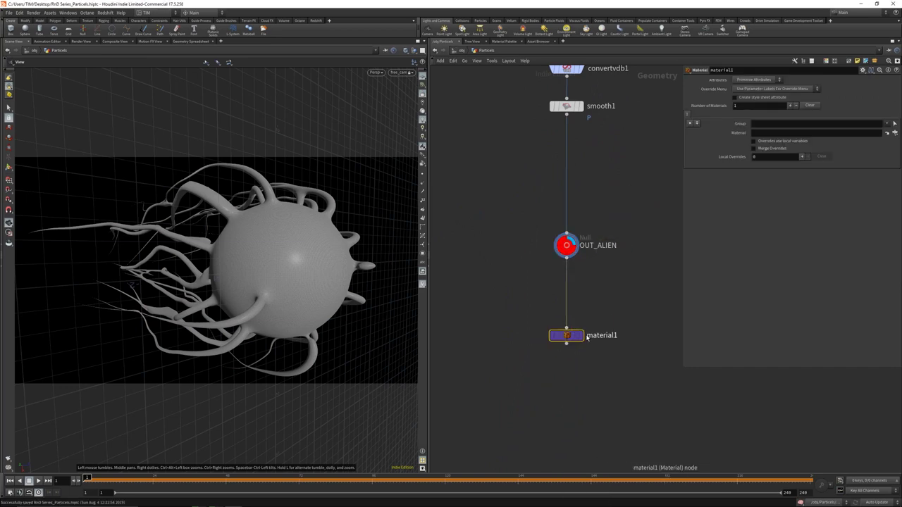
Step: Rename the new material node MAT with its display flag on, and show the network tree list
{"action": "double_click", "coordinate": [609, 336]}
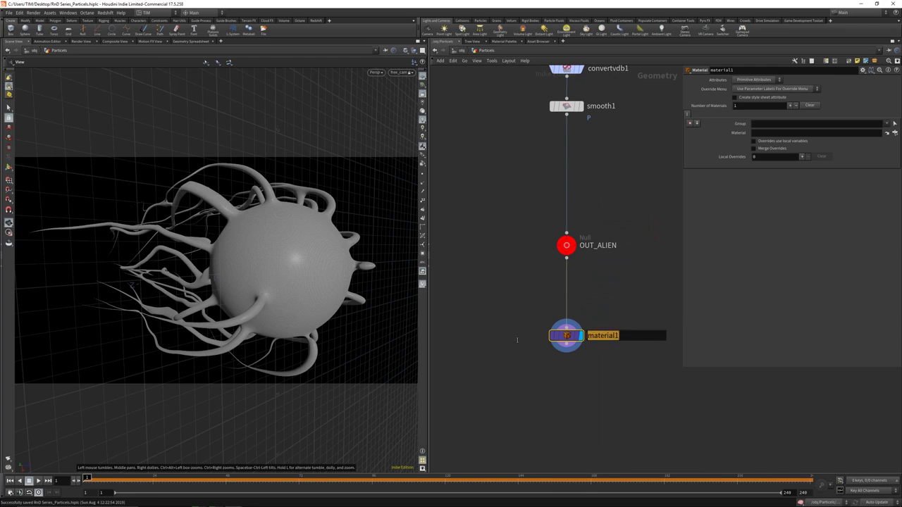
{"action": "type", "text": "MAT"}
{"action": "key", "text": "Return"}
{"action": "key", "text": "shift+w"}
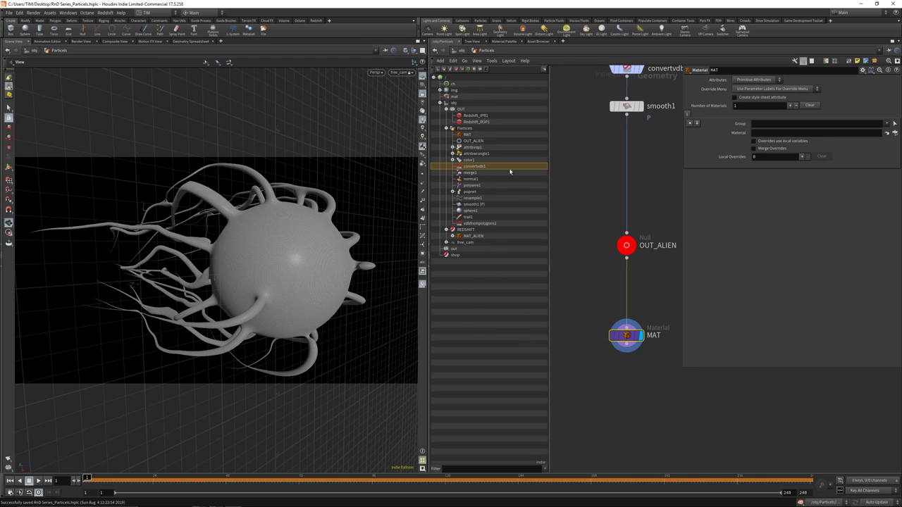
Step: Assign MAT_ALIEN from the REDSHIFT network as the material of the MAT node using the network tree list
{"action": "key", "text": "shift+w"}
{"action": "mouse_move", "coordinate": [565, 256]}
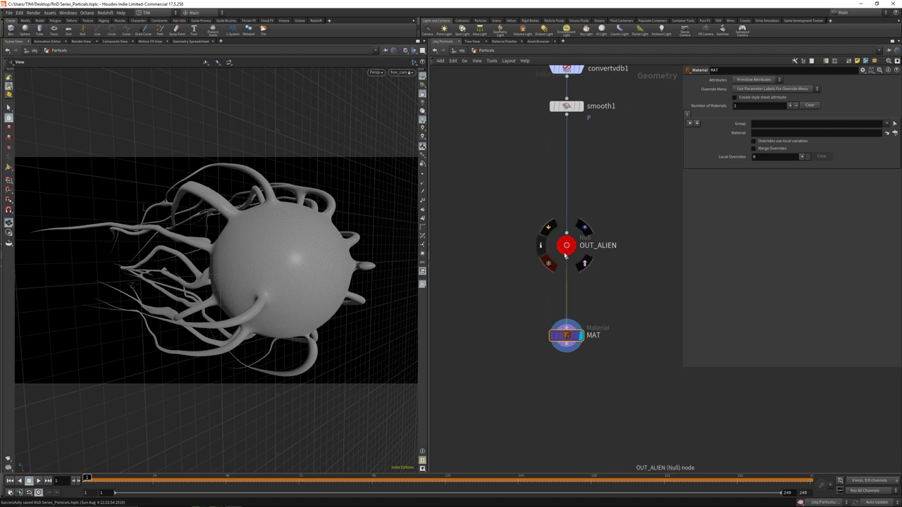
{"action": "key", "text": "shift+w"}
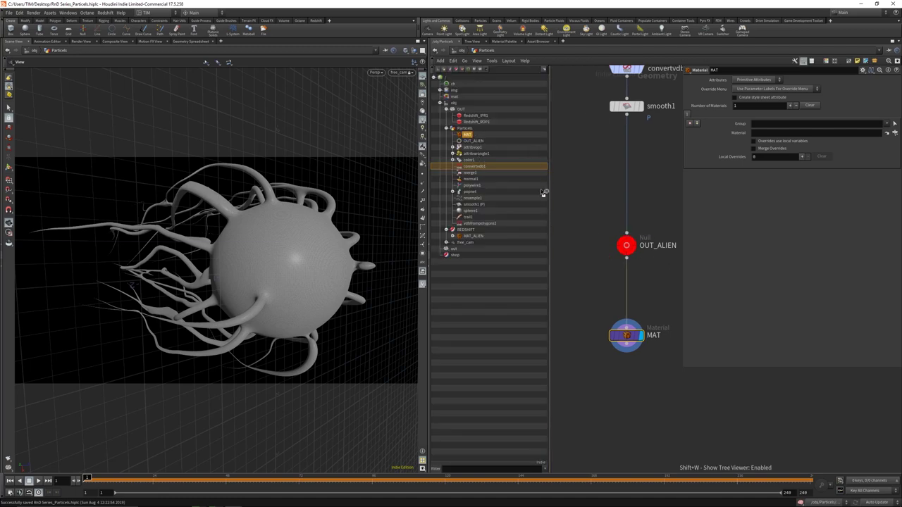
{"action": "double_click", "coordinate": [473, 135]}
{"action": "left_click_drag", "start_coordinate": [475, 237], "coordinate": [762, 134]}
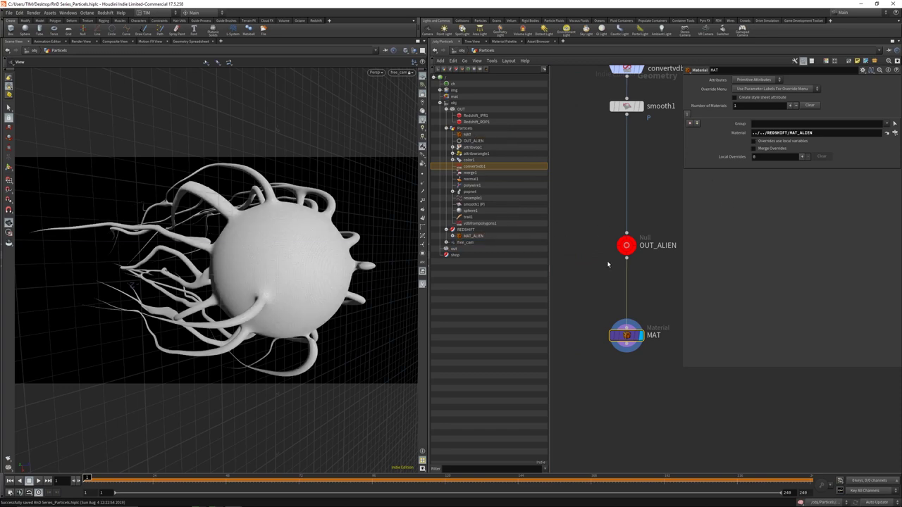
{"action": "key", "text": "shift+w"}
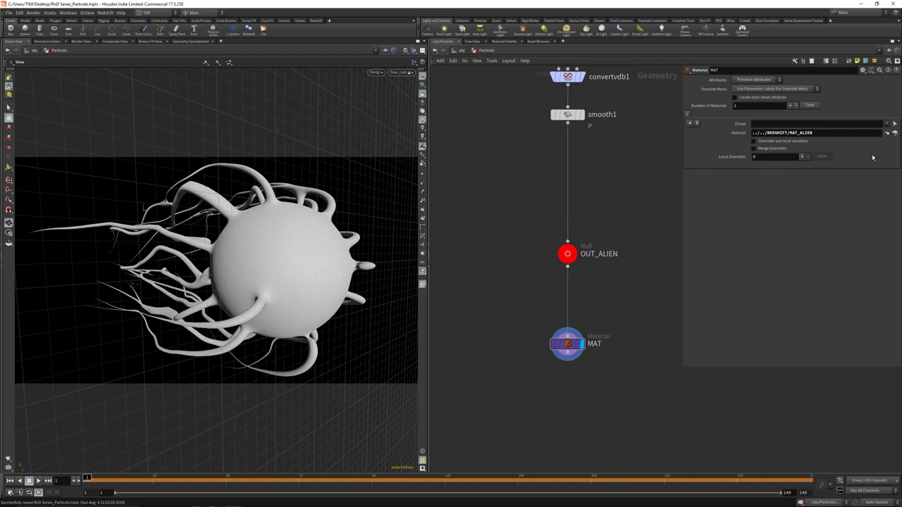
Step: Choose MAT_ALIEN under REDSHIFT in the operator chooser for the MAT node's material, keeping the relative path export
{"action": "left_click", "coordinate": [887, 132]}
{"action": "left_click", "coordinate": [828, 109]}
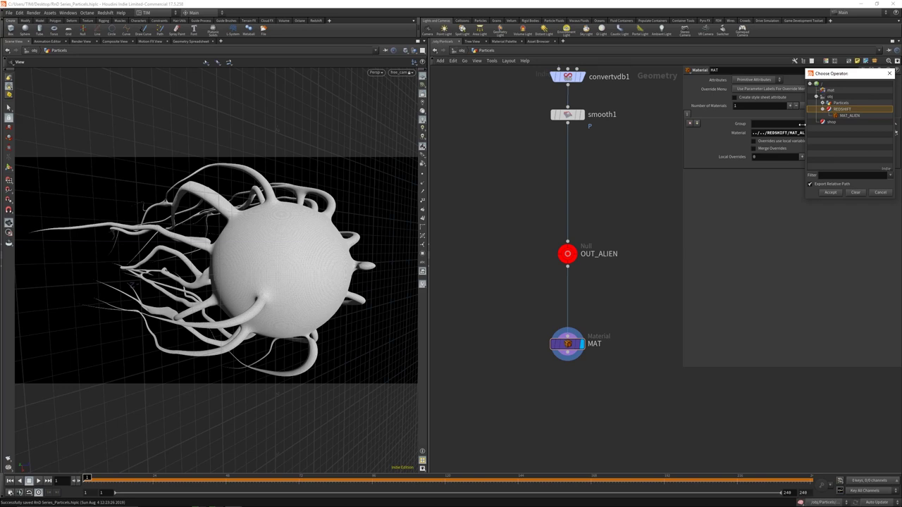
{"action": "left_click", "coordinate": [850, 115]}
{"action": "left_click", "coordinate": [830, 193]}
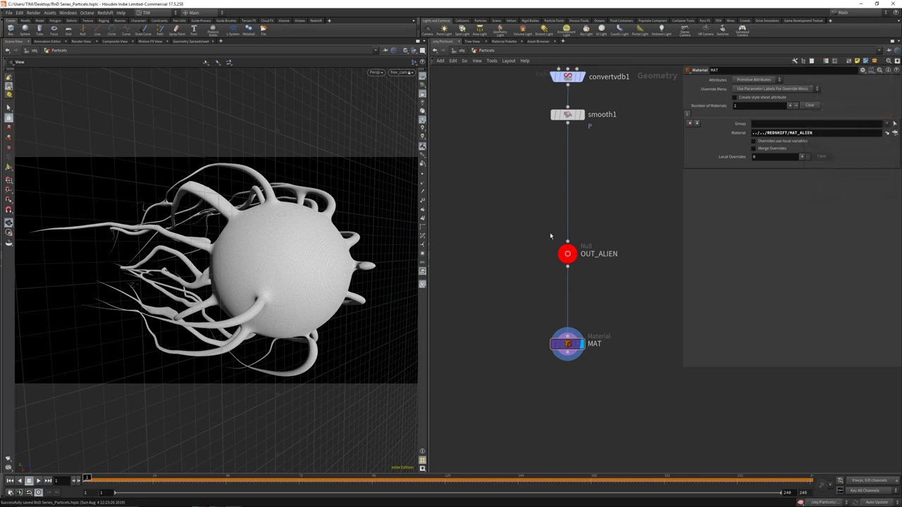
Step: Return to the object level, start a preview in the Redshift Render View and move its window out of the way
{"action": "key", "text": "u"}
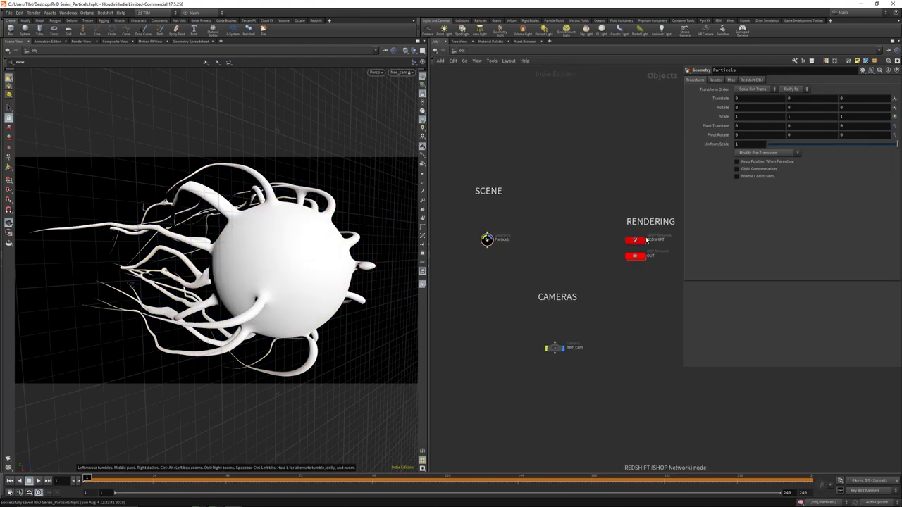
{"action": "left_click", "coordinate": [317, 21]}
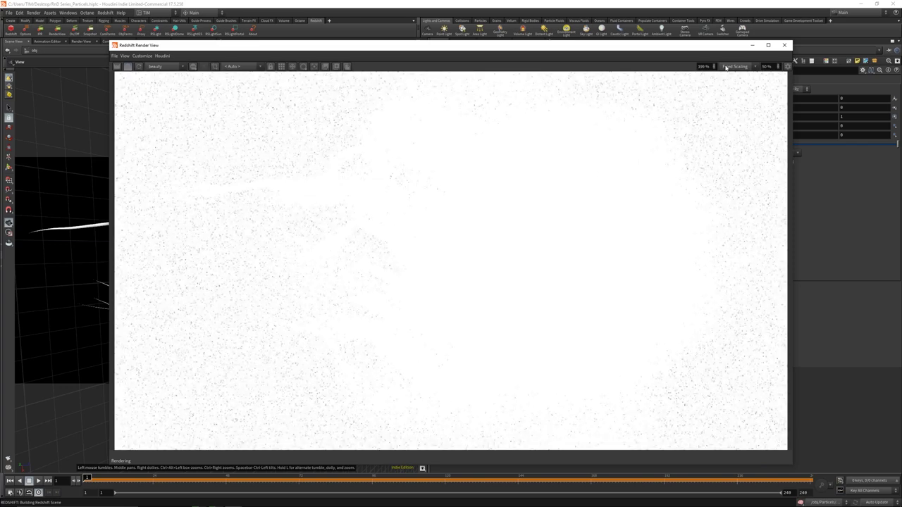
{"action": "left_click_drag", "start_coordinate": [634, 56], "coordinate": [0, 57]}
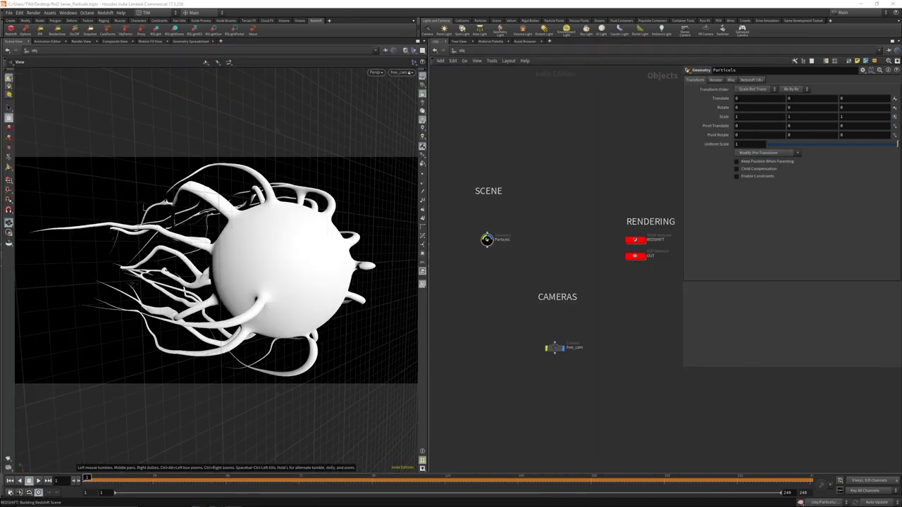
Step: Add a Redshift dome light to the object network, placed beside free_cam
{"action": "middle_click_drag", "start_coordinate": [562, 316], "coordinate": [499, 298]}
{"action": "scroll", "coordinate": [454, 296], "scroll_direction": "up", "scroll_amount": 3}
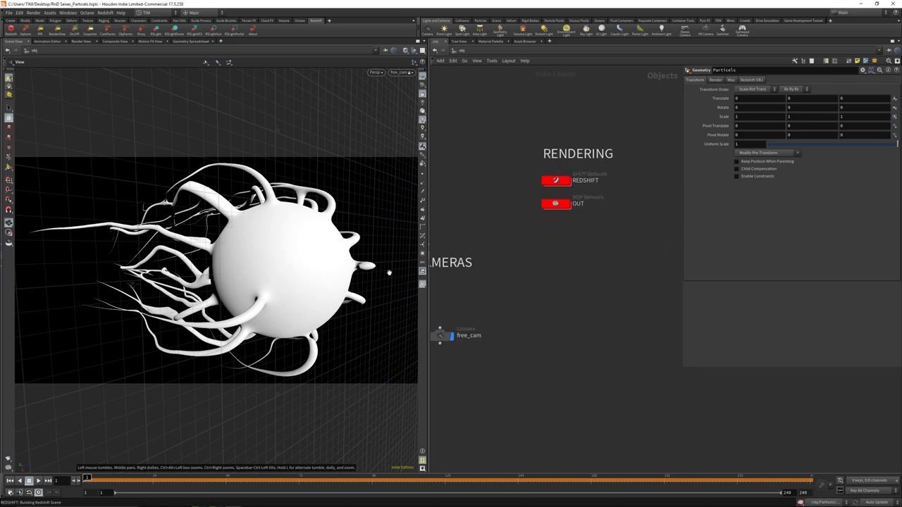
{"action": "key", "text": "Tab"}
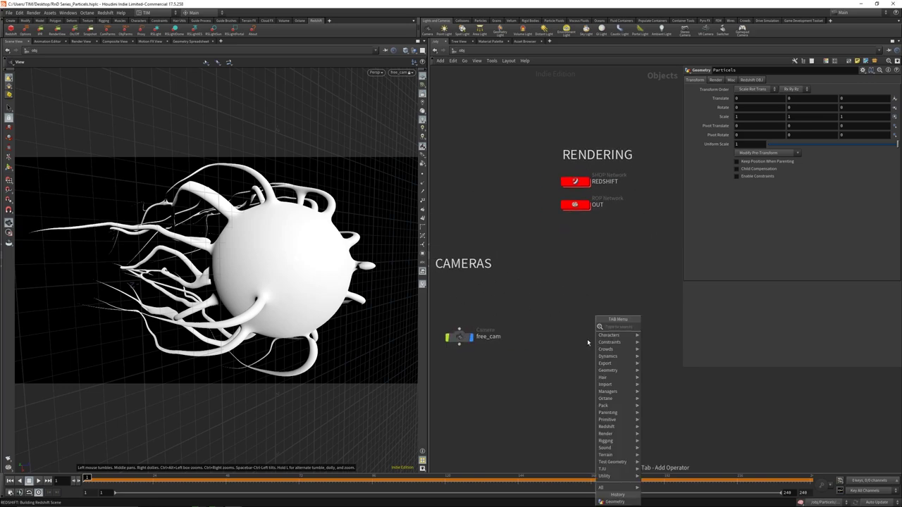
{"action": "type", "text": "rsl"}
{"action": "left_click", "coordinate": [661, 333]}
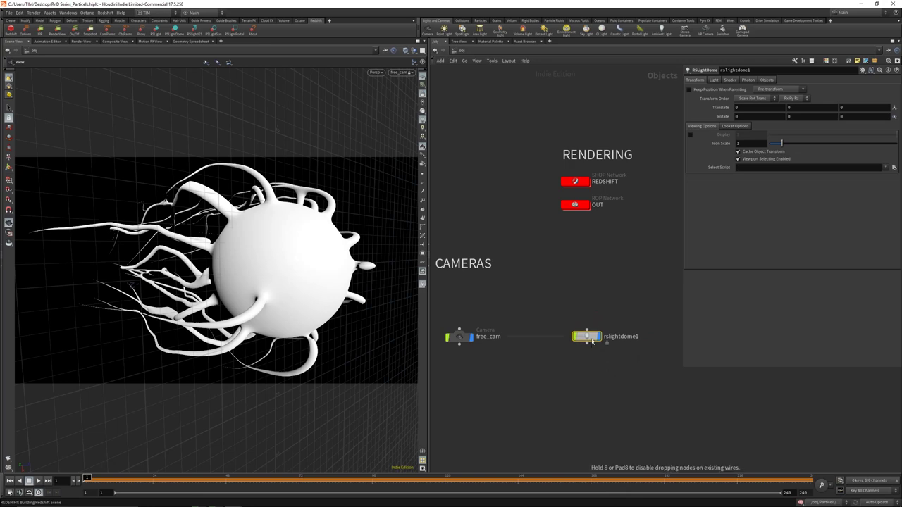
{"action": "left_click", "coordinate": [593, 337]}
Step: Load E:/HDRI/studio_small_01_4k.hdr as the dome map in the dome light's shader settings
{"action": "left_click", "coordinate": [715, 80]}
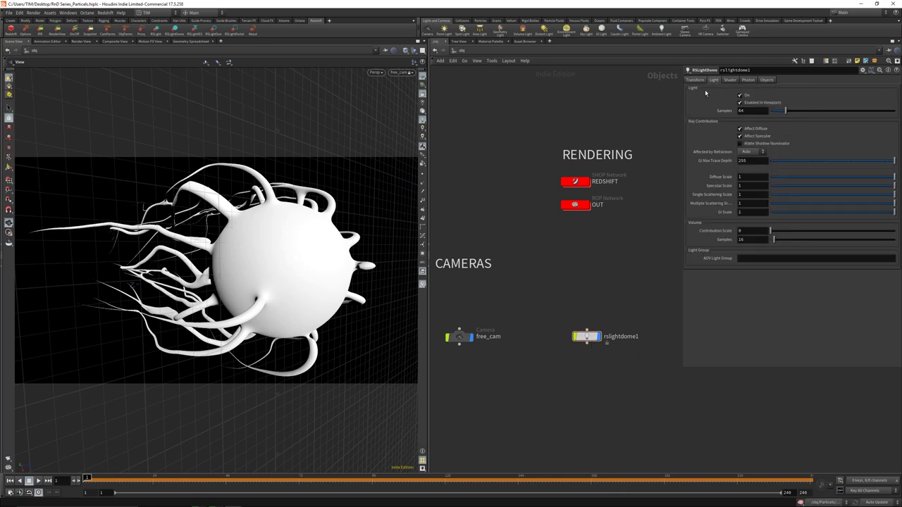
{"action": "left_click", "coordinate": [730, 79]}
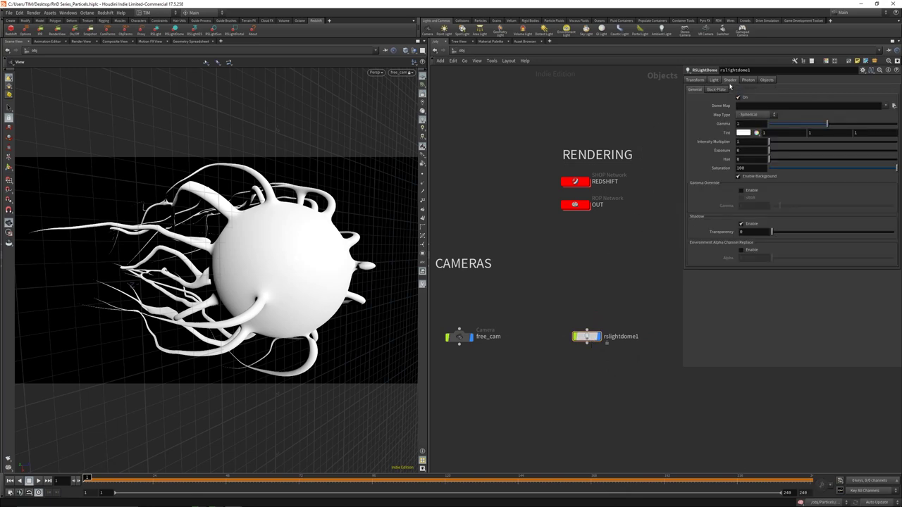
{"action": "left_click", "coordinate": [893, 107]}
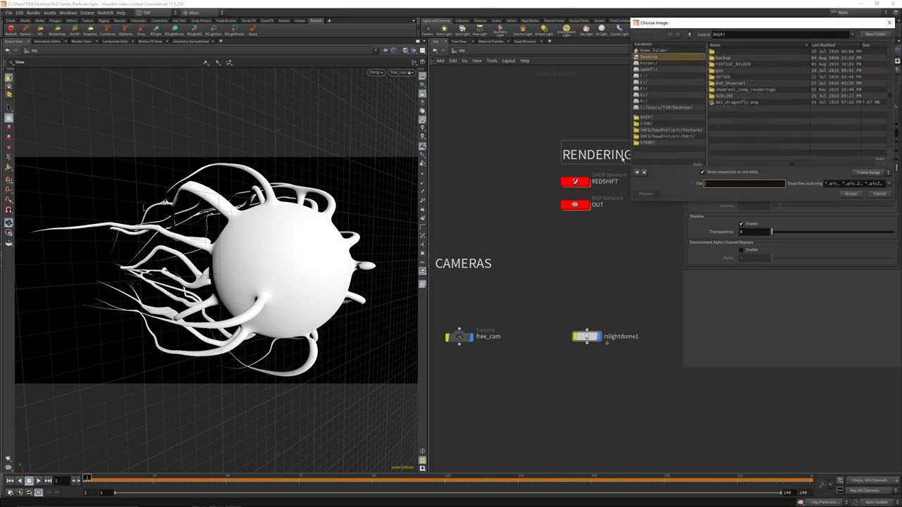
{"action": "left_click", "coordinate": [650, 81]}
{"action": "scroll", "coordinate": [727, 89], "scroll_direction": "up", "scroll_amount": 2}
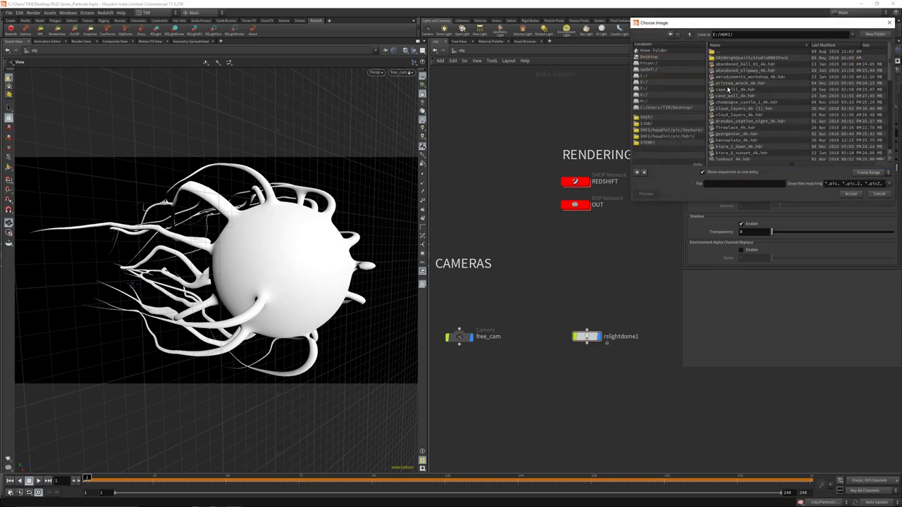
{"action": "double_click", "coordinate": [733, 124]}
{"action": "left_click_drag", "start_coordinate": [722, 20], "coordinate": [365, 82]}
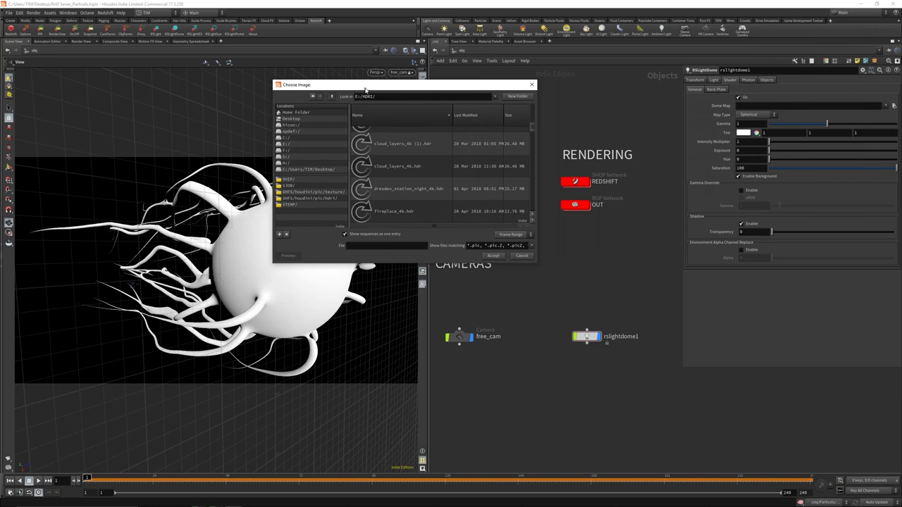
{"action": "left_click_drag", "start_coordinate": [533, 261], "coordinate": [718, 412]}
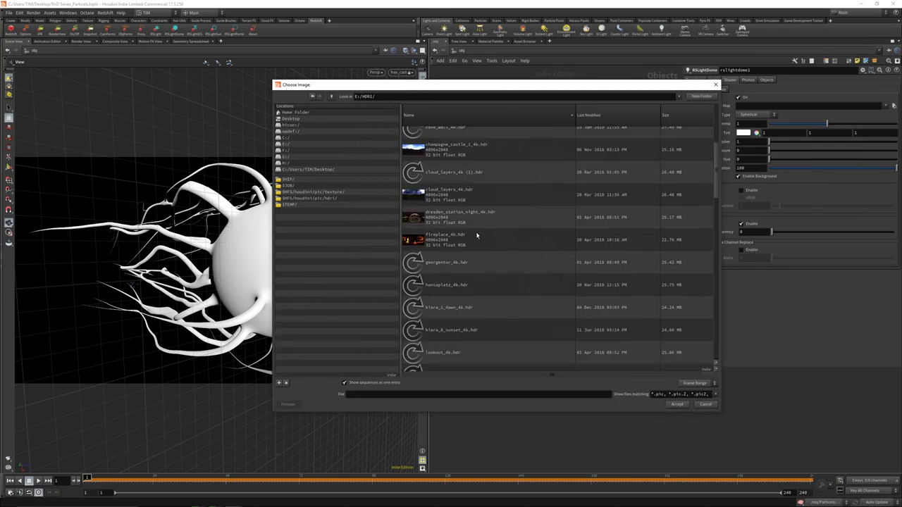
{"action": "scroll", "coordinate": [486, 239], "scroll_direction": "down", "scroll_amount": 6}
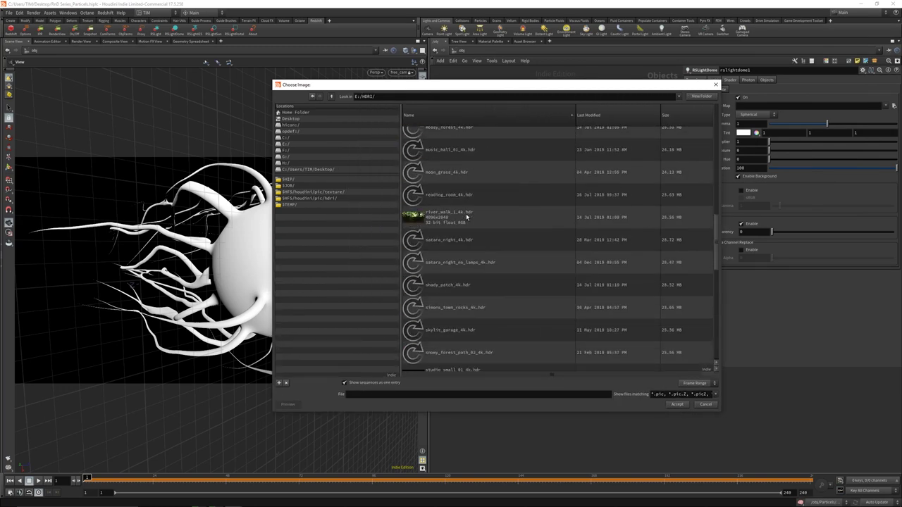
{"action": "scroll", "coordinate": [466, 217], "scroll_direction": "down", "scroll_amount": 5}
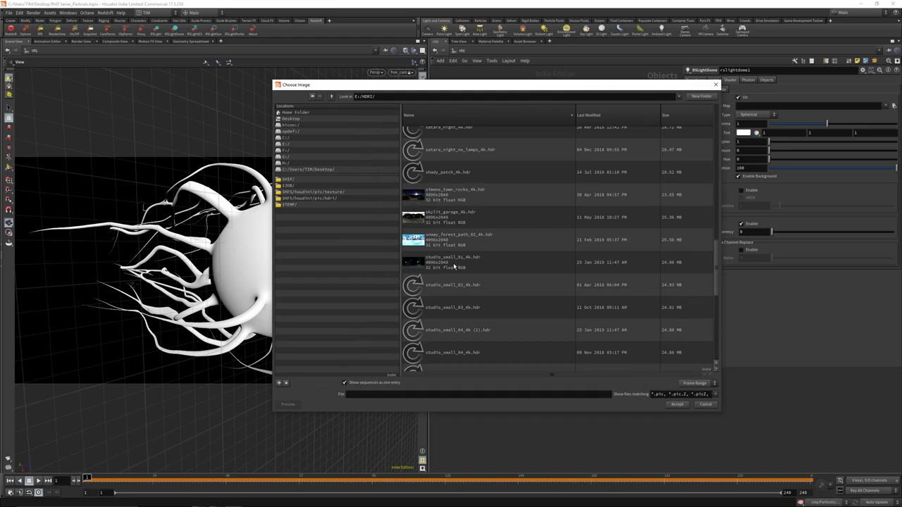
{"action": "double_click", "coordinate": [453, 263]}
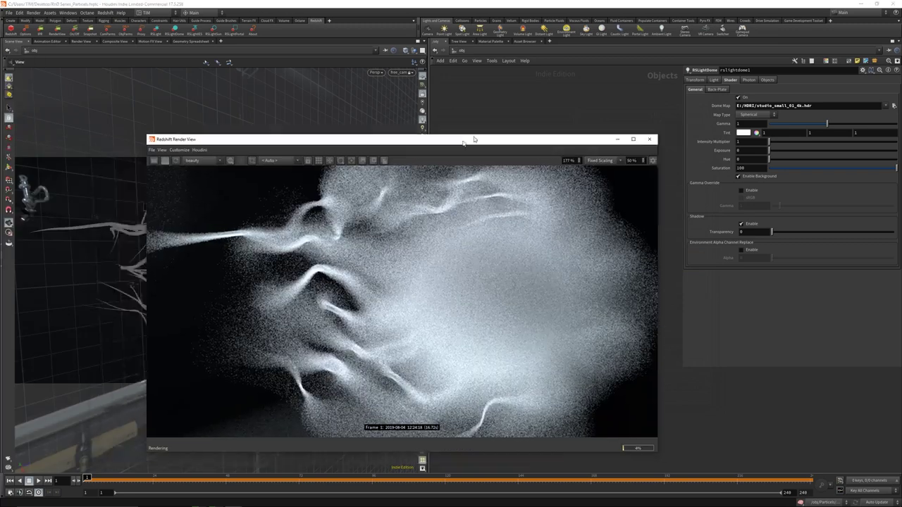
Step: Reposition the Redshift Render View to uncover the network and set free_cam's depth-of-field CoC Radius to 0.1
{"action": "left_click_drag", "start_coordinate": [460, 140], "coordinate": [391, 77]}
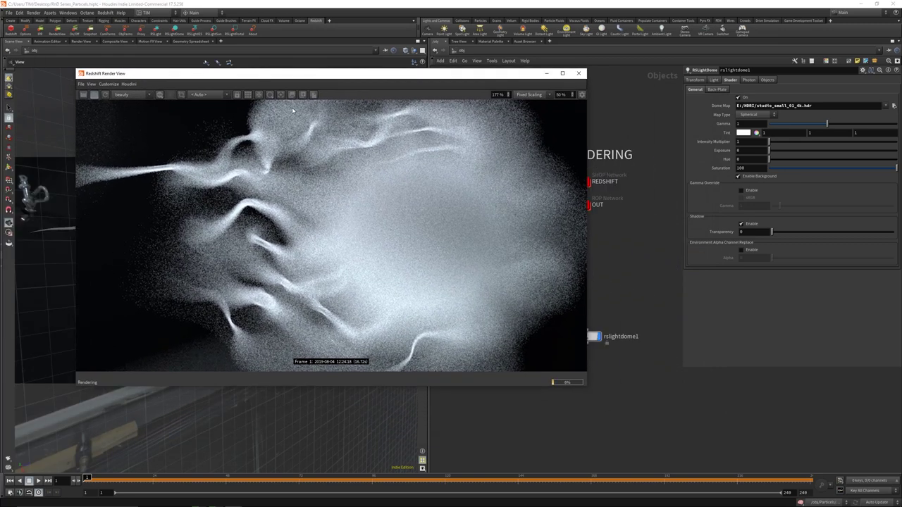
{"action": "scroll", "coordinate": [394, 207], "scroll_direction": "down", "scroll_amount": 2}
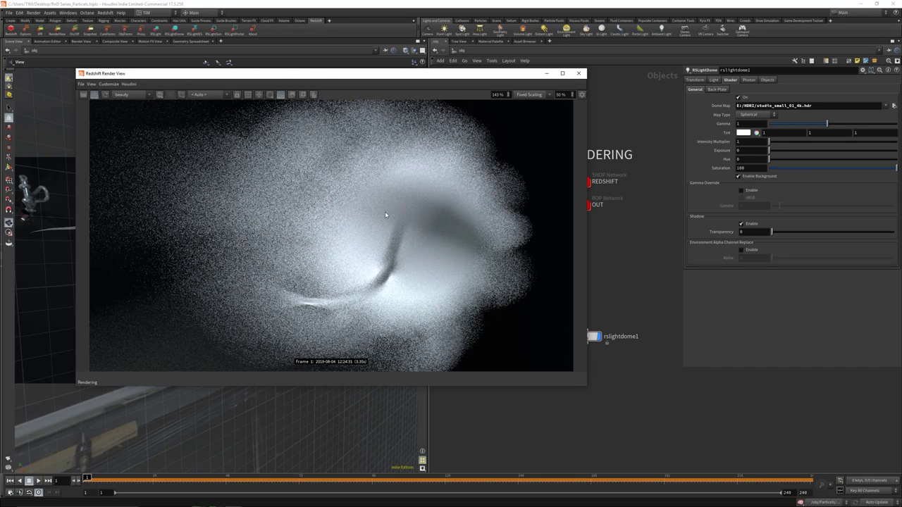
{"action": "left_click_drag", "start_coordinate": [338, 76], "coordinate": [307, 74]}
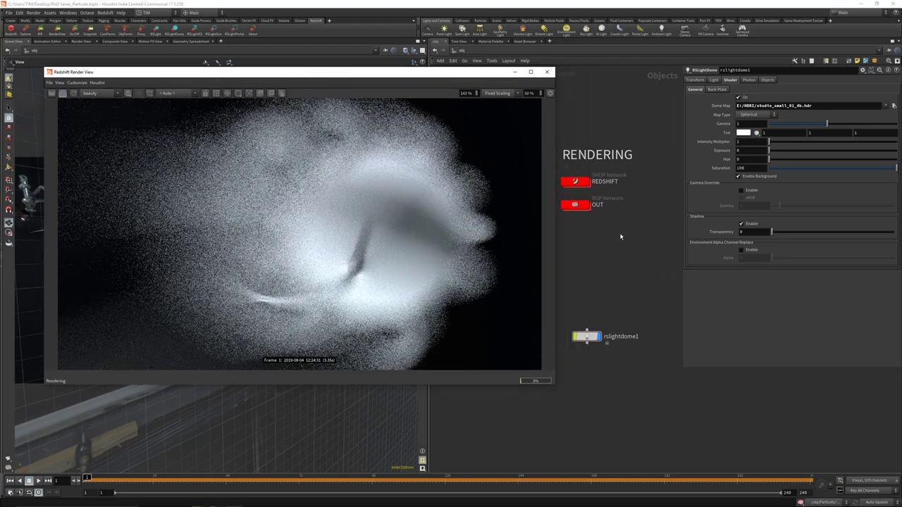
{"action": "key", "text": "2"}
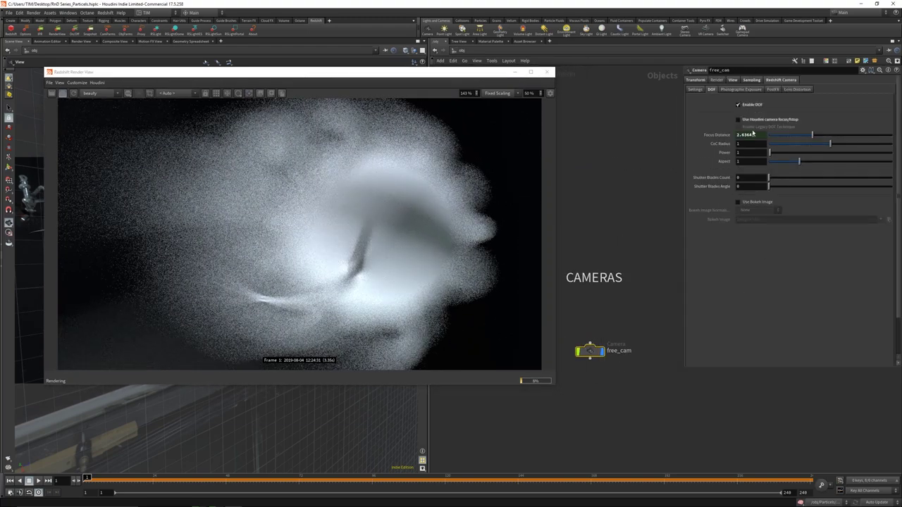
{"action": "left_click", "coordinate": [753, 143]}
{"action": "key", "text": "Return"}
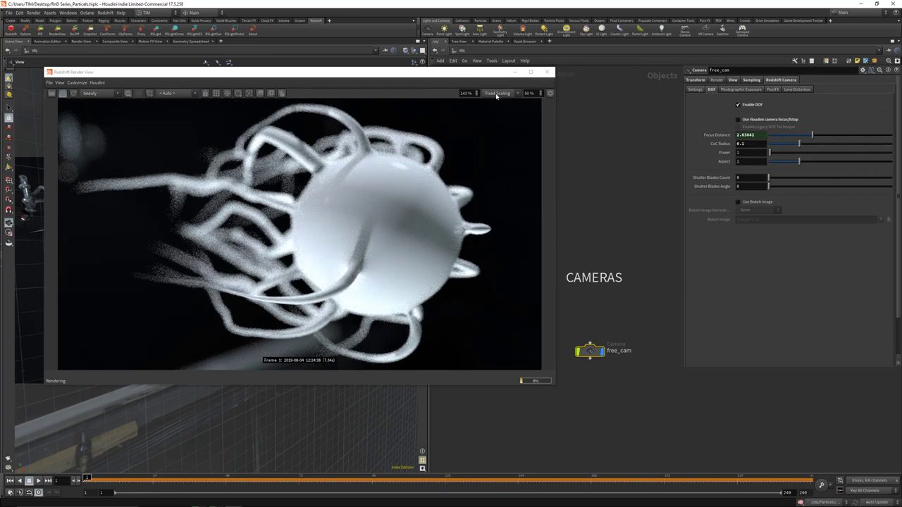
Step: Switch the Redshift Render View scaling to Original Size and show its display settings
{"action": "left_click", "coordinate": [496, 96]}
{"action": "left_click", "coordinate": [501, 115]}
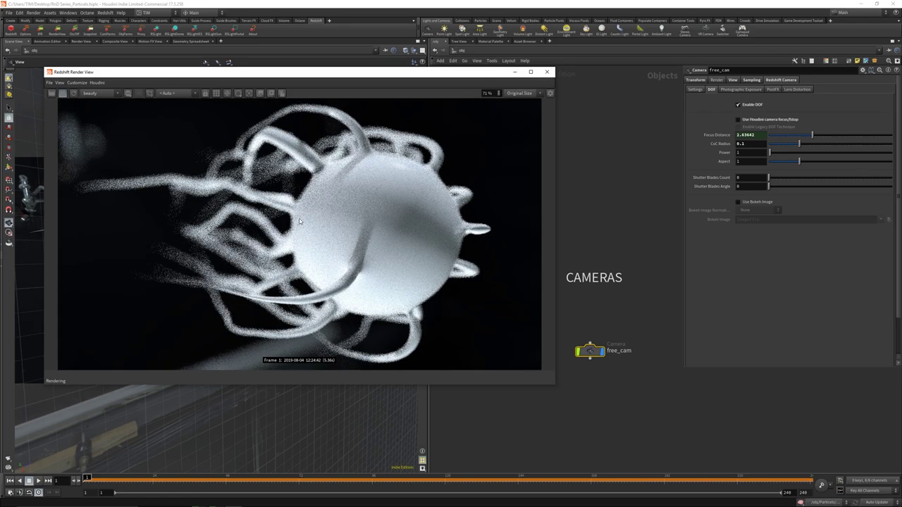
{"action": "left_click", "coordinate": [550, 93]}
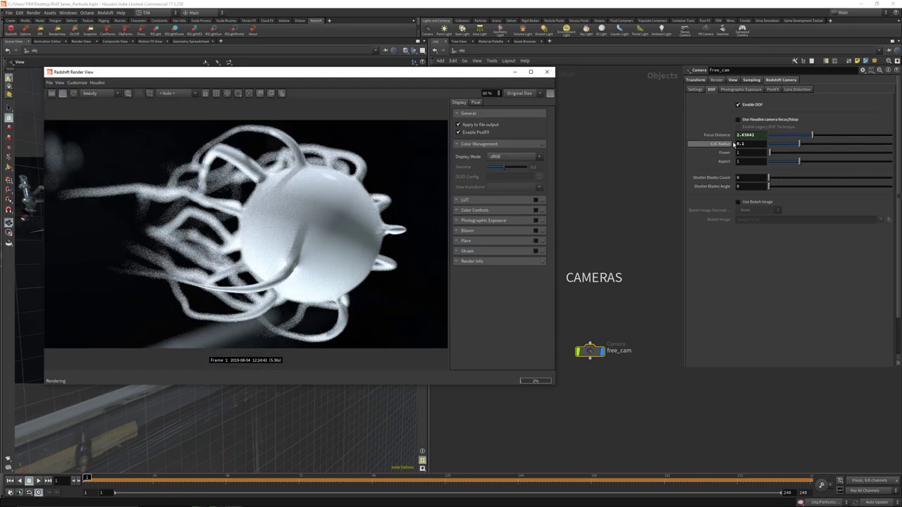
Step: Keep free_cam's CoC Radius at 0.1 and set its depth-of-field Aspect to 1.25
{"action": "left_click", "coordinate": [756, 143]}
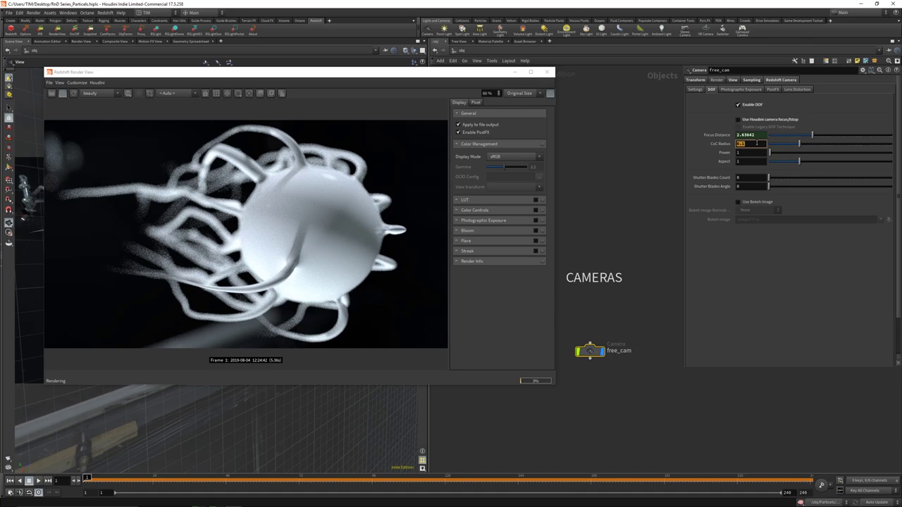
{"action": "key", "text": "Return"}
{"action": "middle_click_drag", "start_coordinate": [600, 310], "coordinate": [656, 304]}
{"action": "left_click", "coordinate": [748, 162]}
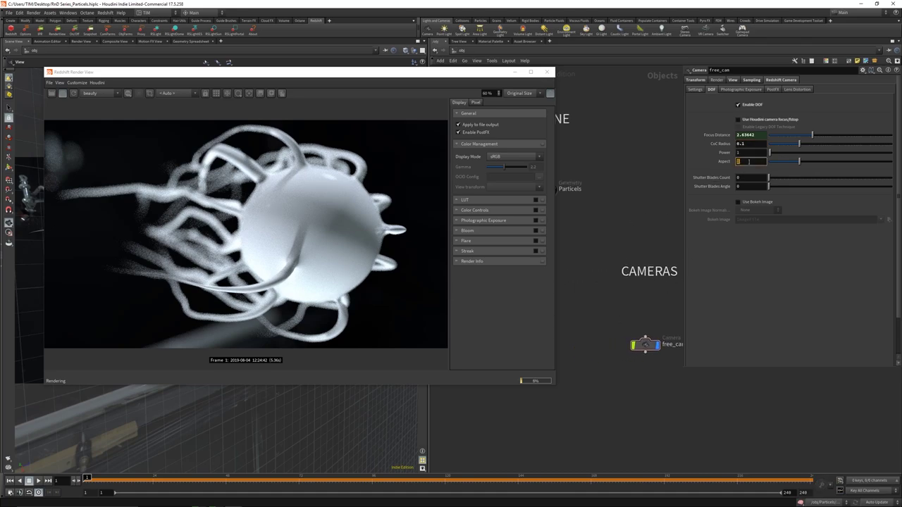
{"action": "type", "text": "1.25"}
{"action": "key", "text": "Return"}
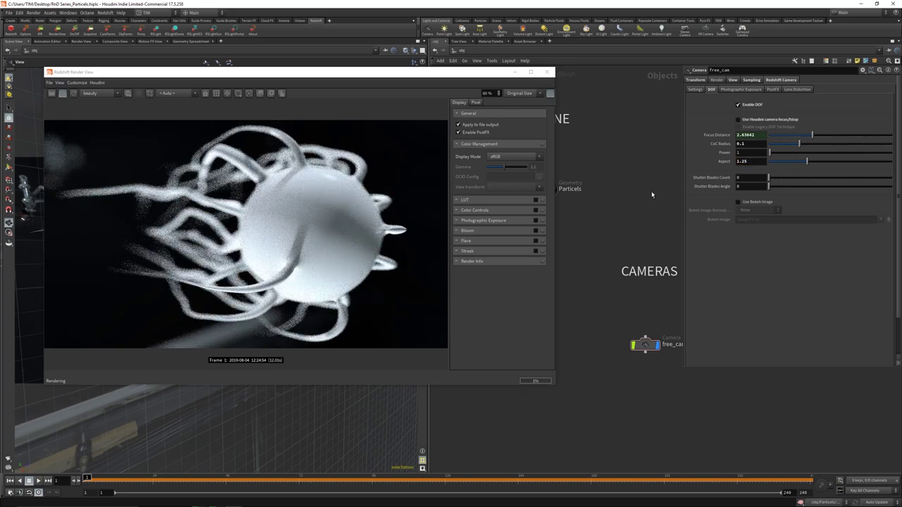
Step: Try a square render region over the middle of the sphere in the Redshift Render View
{"action": "middle_click_drag", "start_coordinate": [627, 200], "coordinate": [702, 221]}
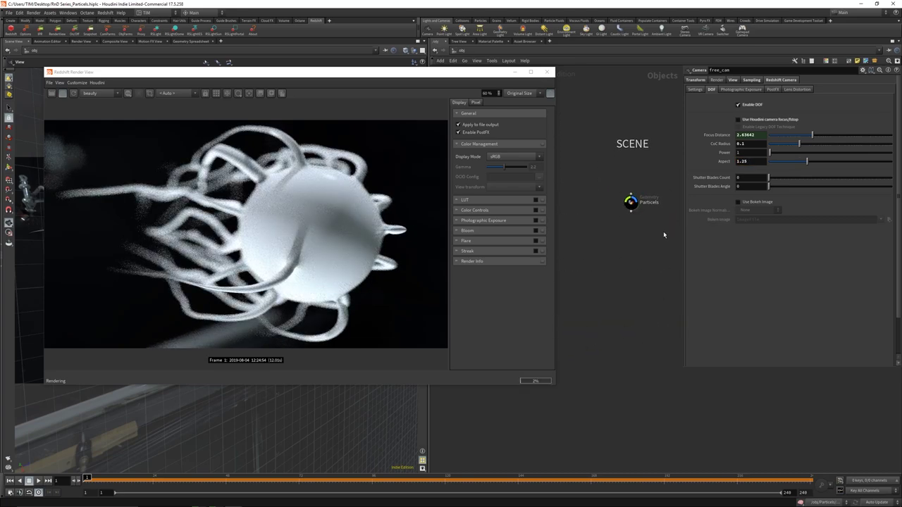
{"action": "key", "text": "1"}
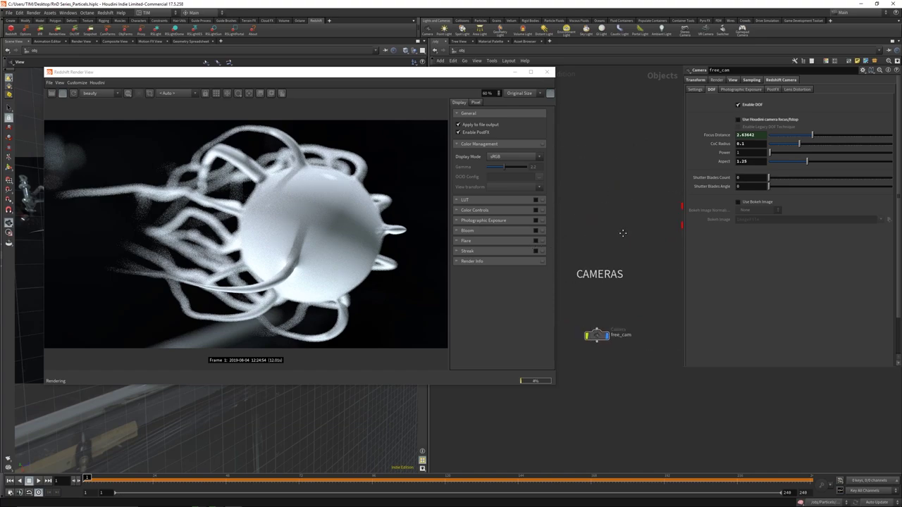
{"action": "left_click_drag", "start_coordinate": [264, 182], "coordinate": [357, 234]}
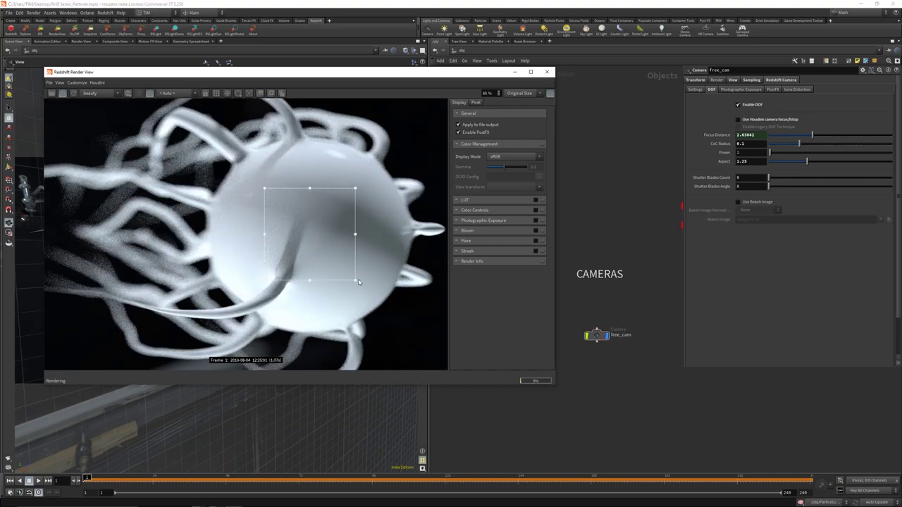
{"action": "key", "text": "2"}
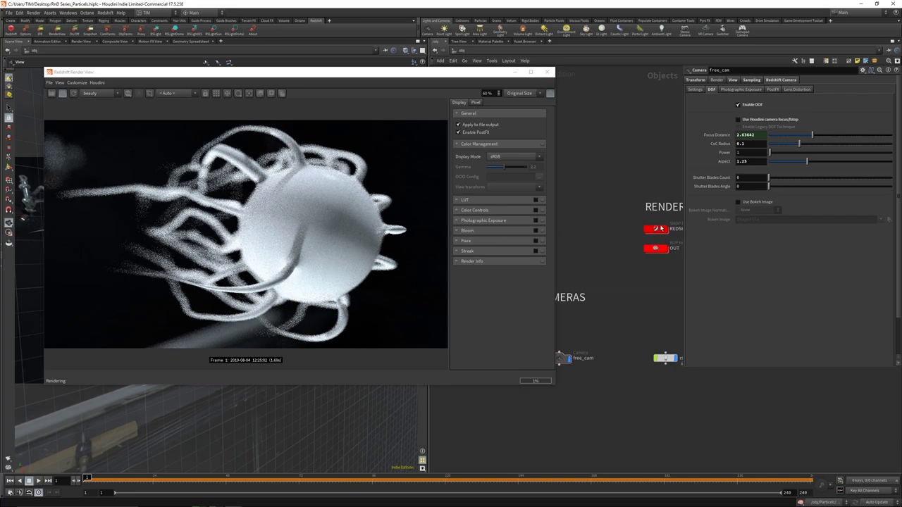
Step: Enter the MAT_ALIEN material network, clear the render view out of the way and widen the network area around redshift_material1
{"action": "key", "text": "i"}
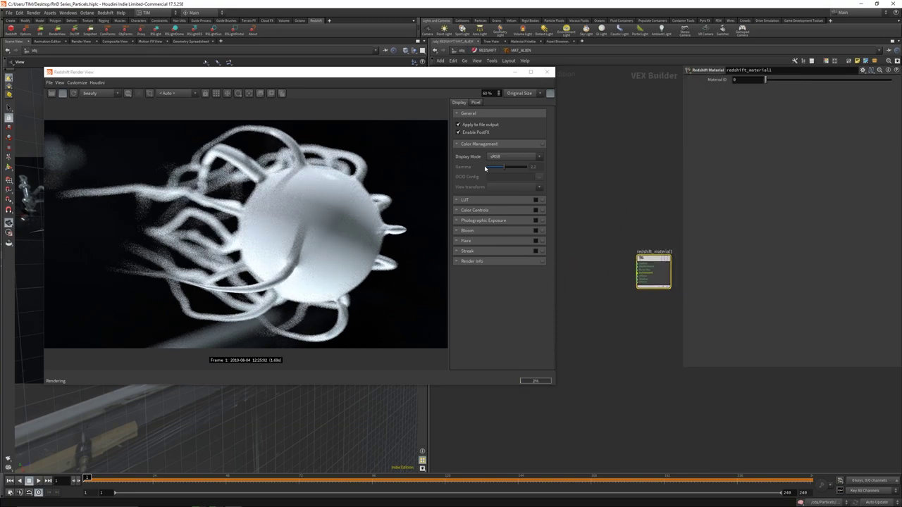
{"action": "left_click", "coordinate": [340, 79]}
{"action": "left_click_drag", "start_coordinate": [345, 75], "coordinate": [901, 75]}
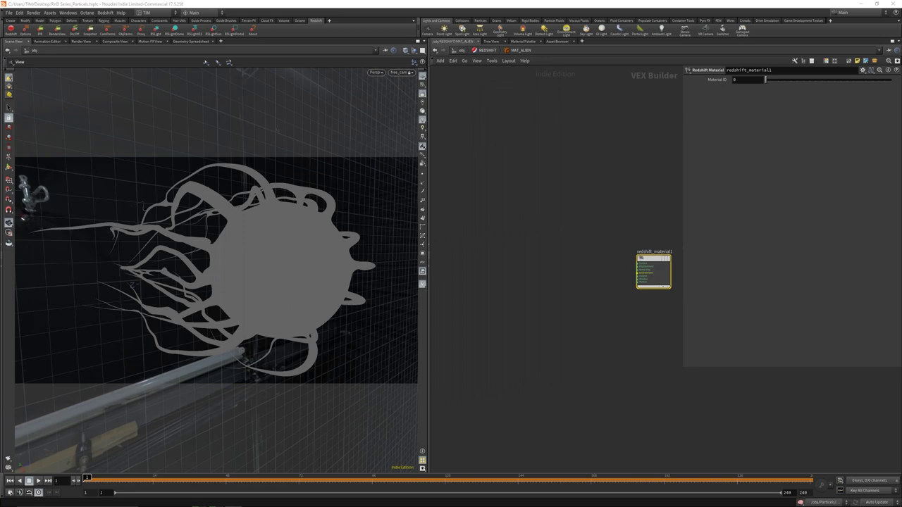
{"action": "scroll", "coordinate": [599, 268], "scroll_direction": "up", "scroll_amount": 2}
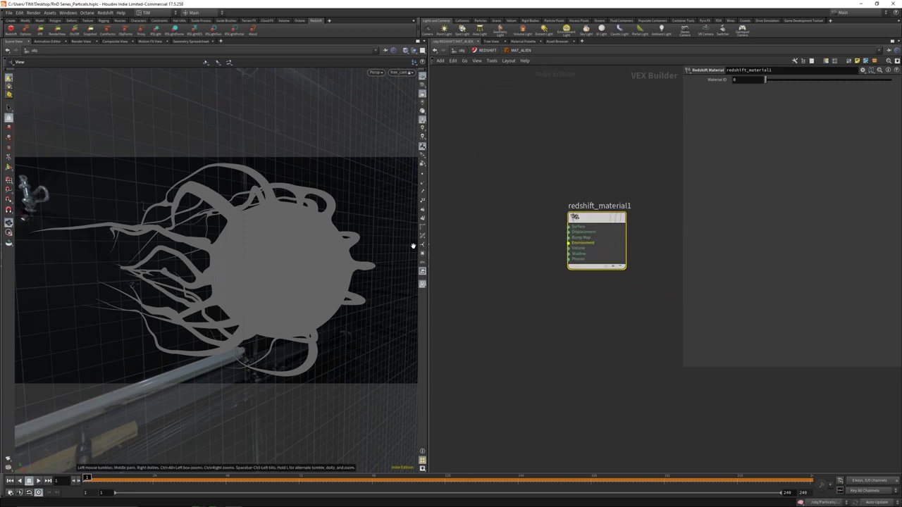
{"action": "left_click_drag", "start_coordinate": [428, 256], "coordinate": [348, 254]}
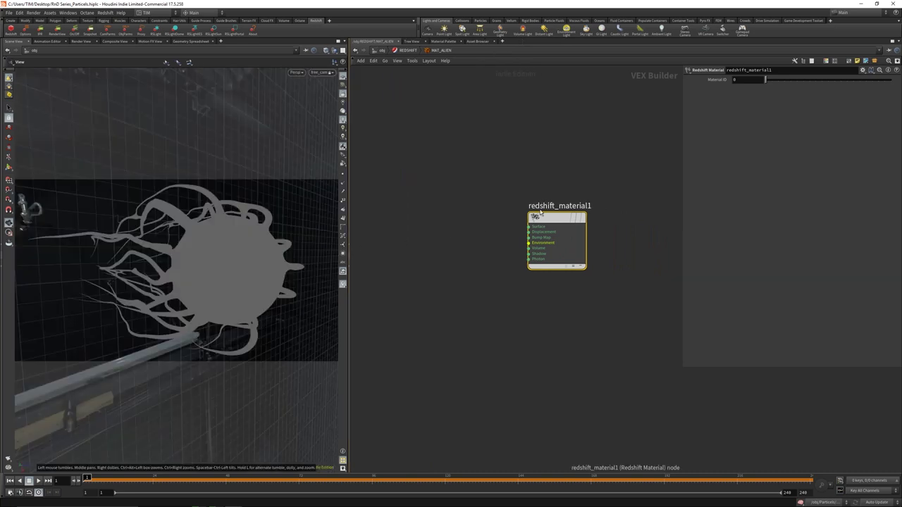
{"action": "middle_click_drag", "start_coordinate": [552, 170], "coordinate": [593, 212]}
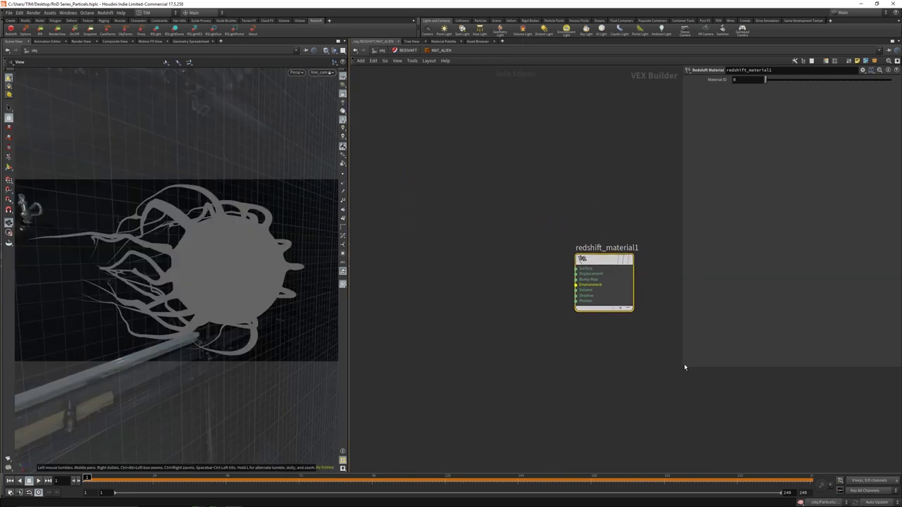
{"action": "left_click_drag", "start_coordinate": [684, 367], "coordinate": [720, 367]}
Step: Add an RS Material node wired into the Surface input of redshift_material1 and place it beside that node
{"action": "left_click_drag", "start_coordinate": [577, 268], "coordinate": [475, 282]}
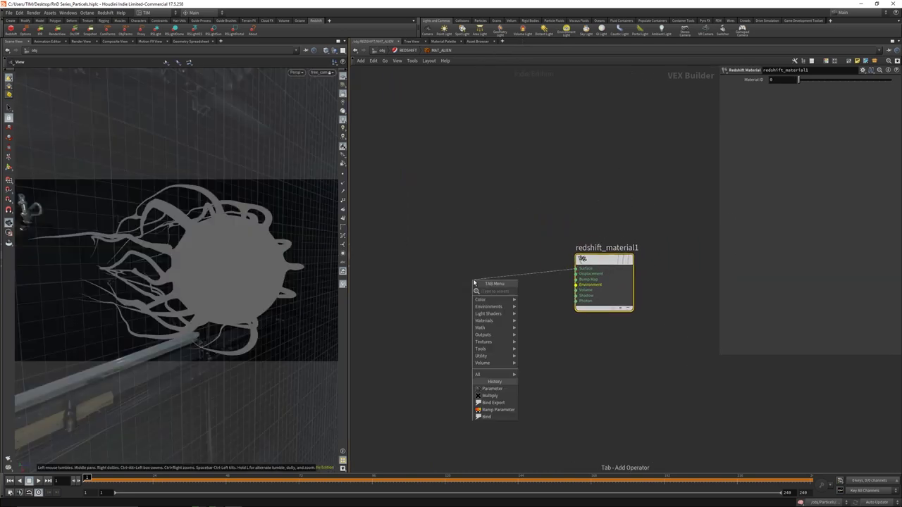
{"action": "type", "text": "rsmat"}
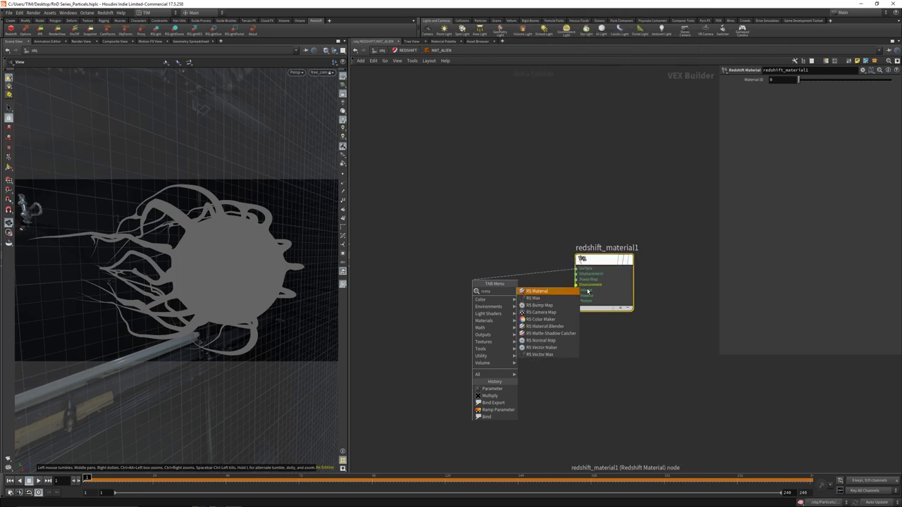
{"action": "key", "text": "Return"}
{"action": "left_click_drag", "start_coordinate": [476, 283], "coordinate": [478, 263]}
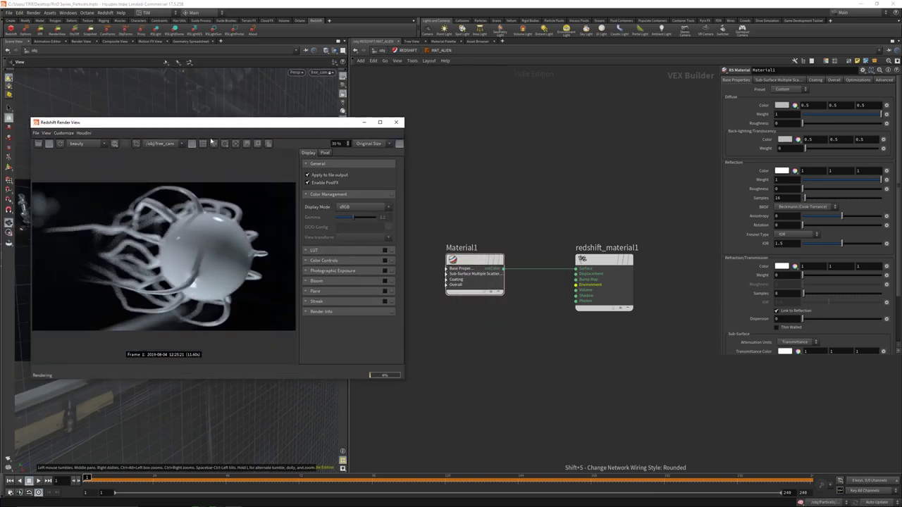
Step: Move the Redshift Render View clear of the material nodes and frame the network on them
{"action": "left_click_drag", "start_coordinate": [199, 120], "coordinate": [179, 58]}
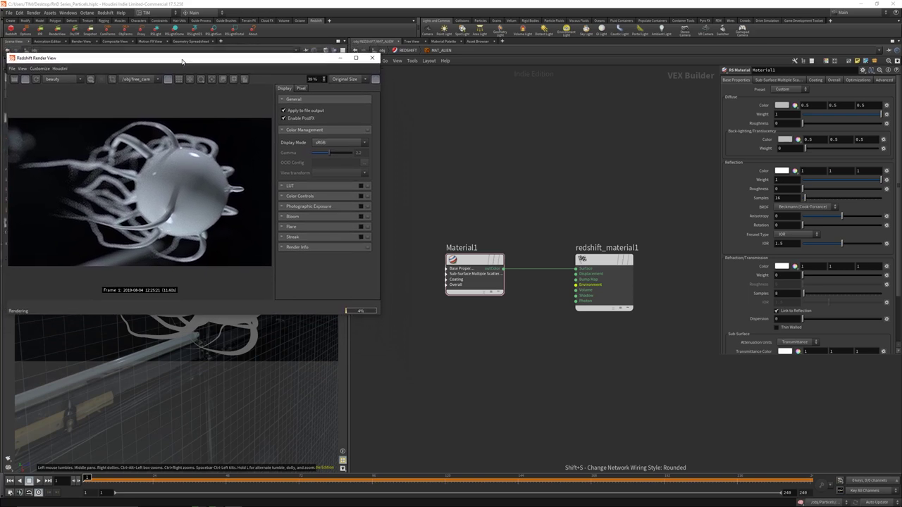
{"action": "left_click", "coordinate": [498, 194]}
{"action": "key", "text": "h"}
Step: Try the Glass and Tinted Glass presets on Material1 and inspect the rendered creature up close
{"action": "left_click", "coordinate": [781, 90]}
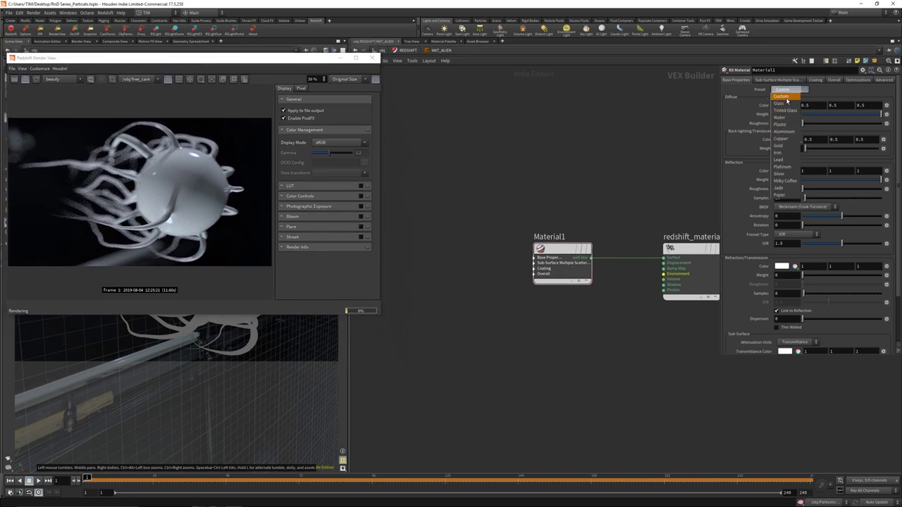
{"action": "left_click", "coordinate": [787, 105]}
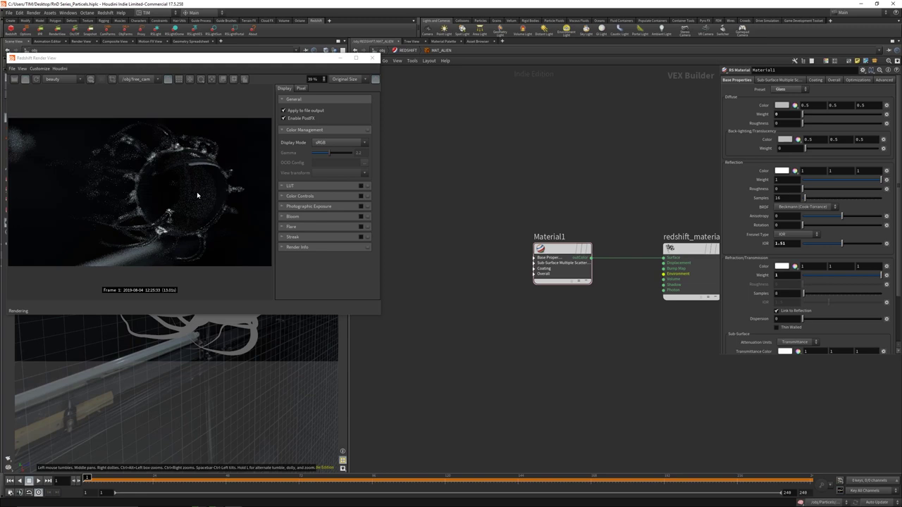
{"action": "left_click_drag", "start_coordinate": [233, 61], "coordinate": [287, 101]}
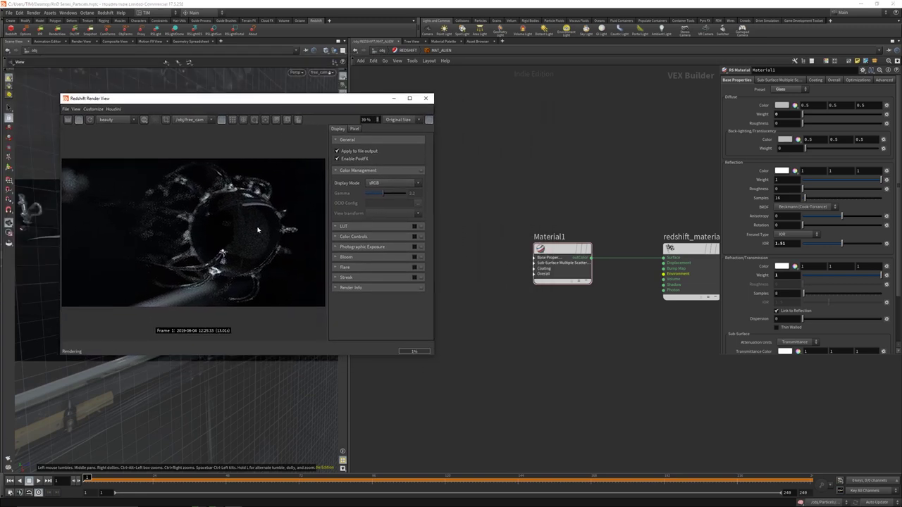
{"action": "left_click", "coordinate": [800, 90]}
{"action": "left_click", "coordinate": [784, 113]}
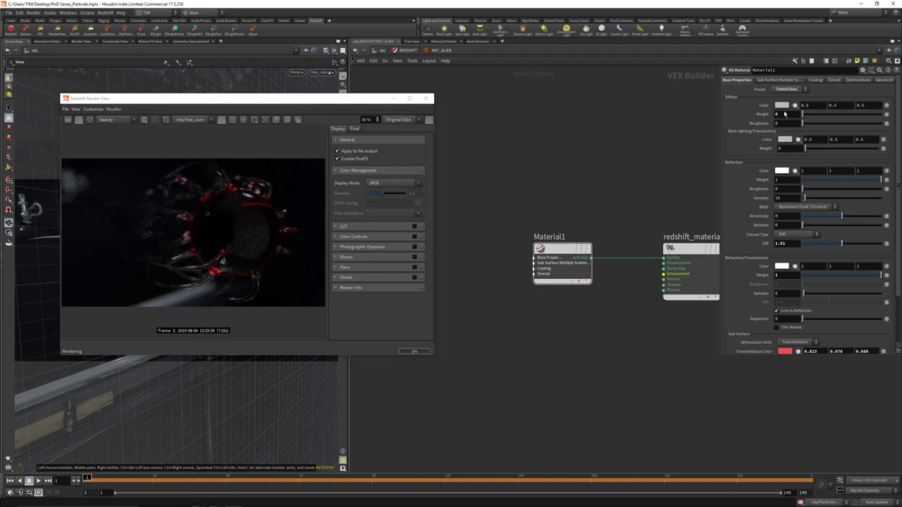
{"action": "scroll", "coordinate": [237, 264], "scroll_direction": "up", "scroll_amount": 3}
{"action": "scroll", "coordinate": [207, 272], "scroll_direction": "down", "scroll_amount": 1}
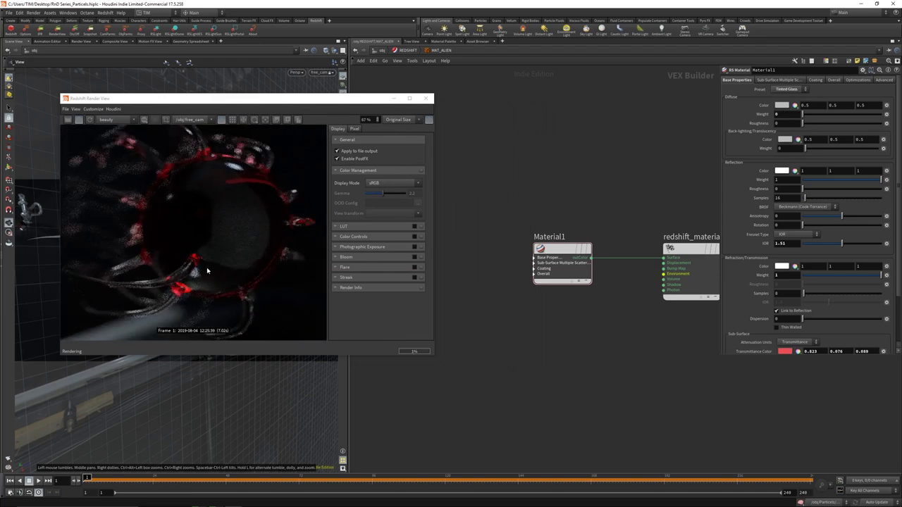
{"action": "scroll", "coordinate": [226, 264], "scroll_direction": "down", "scroll_amount": 2}
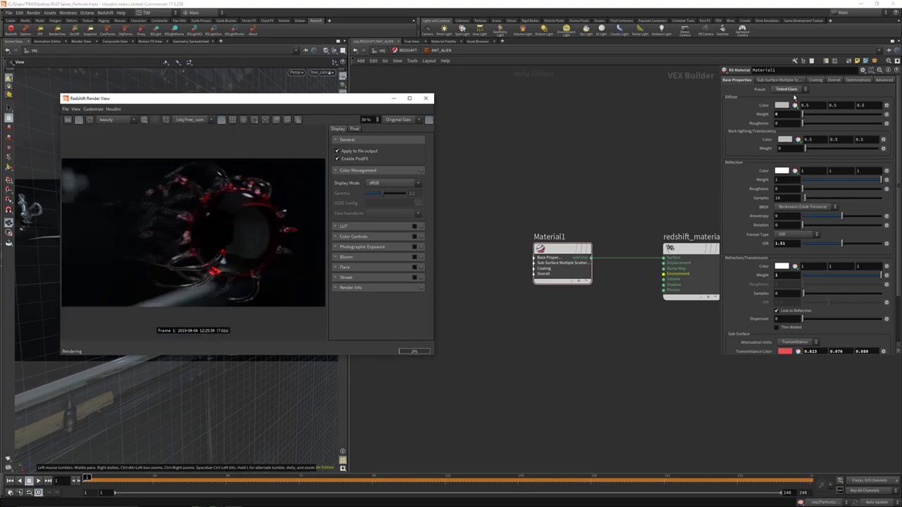
Step: Try the Water and Plastic presets on Material1
{"action": "left_click", "coordinate": [795, 90]}
{"action": "left_click", "coordinate": [788, 118]}
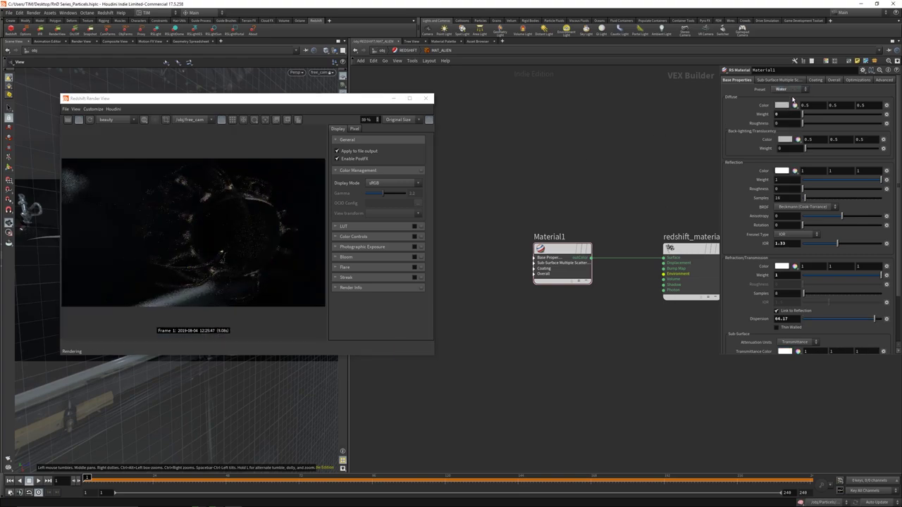
{"action": "left_click", "coordinate": [793, 90]}
{"action": "left_click", "coordinate": [788, 124]}
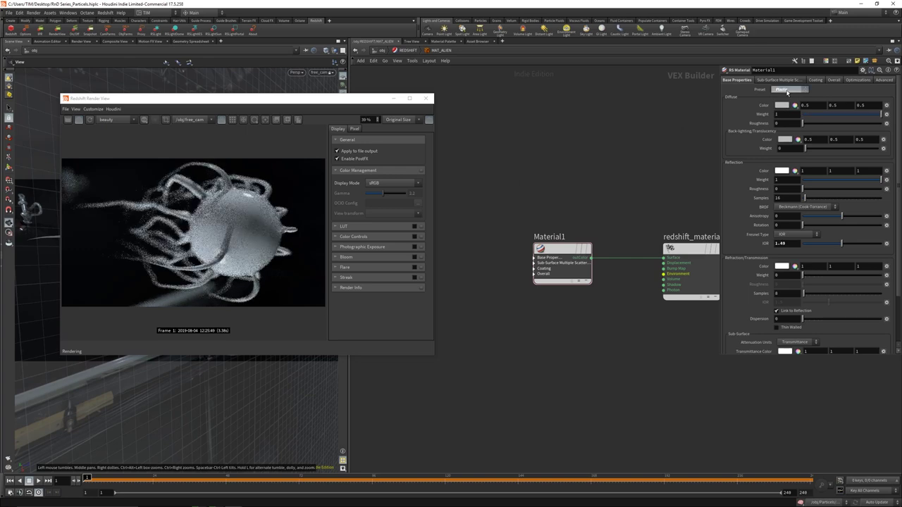
Step: Try the metal presets Aluminium, Copper, Gold and Iron on Material1
{"action": "left_click", "coordinate": [787, 90]}
{"action": "left_click", "coordinate": [788, 134]}
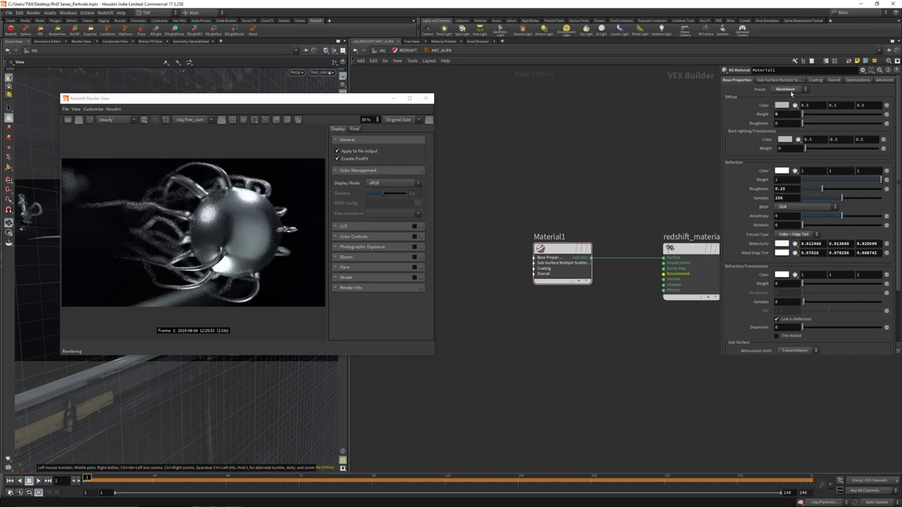
{"action": "left_click", "coordinate": [791, 92]}
{"action": "left_click", "coordinate": [788, 134]}
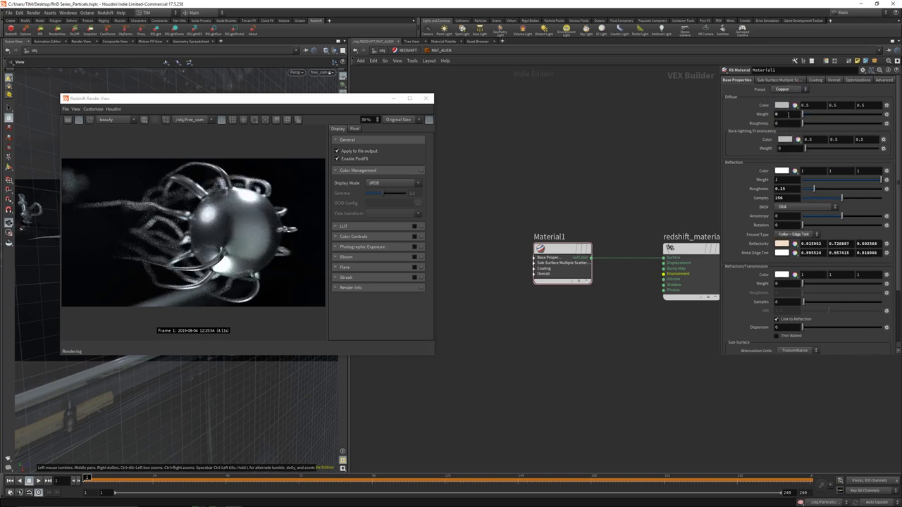
{"action": "left_click", "coordinate": [791, 92]}
{"action": "left_click", "coordinate": [787, 145]}
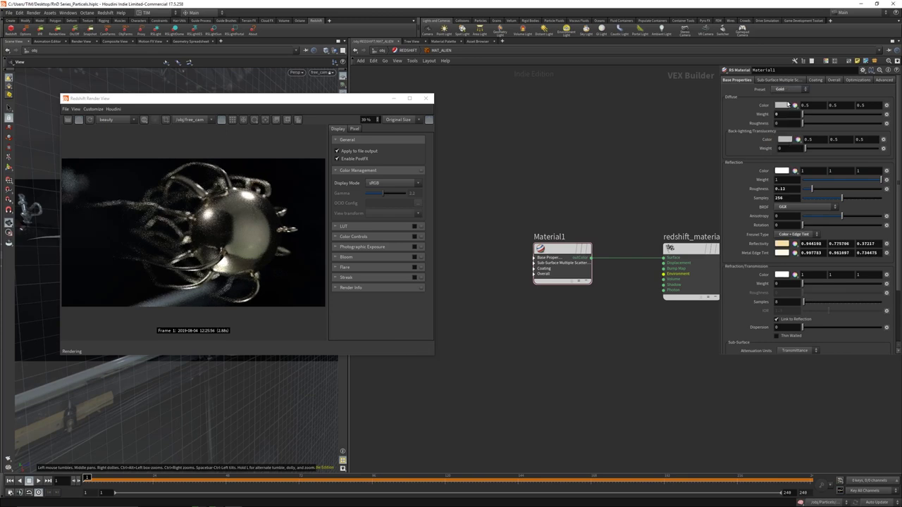
{"action": "left_click", "coordinate": [789, 90]}
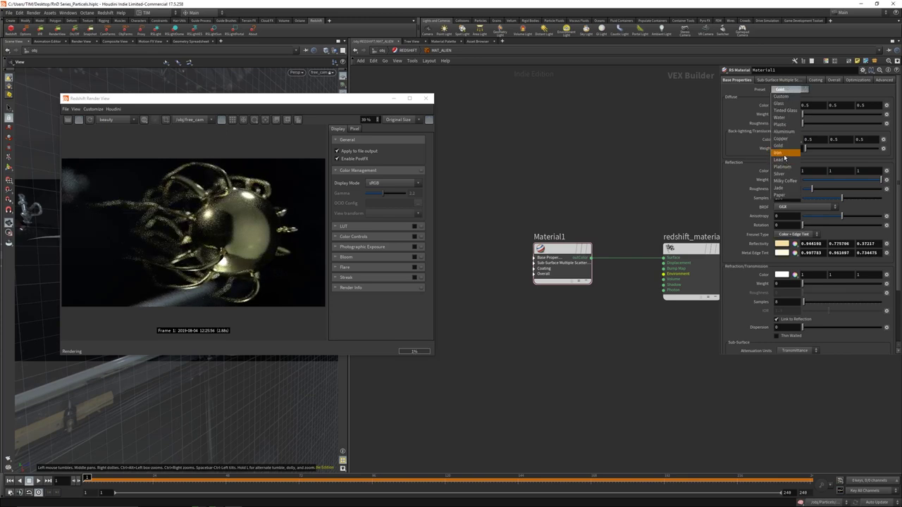
{"action": "left_click", "coordinate": [785, 154]}
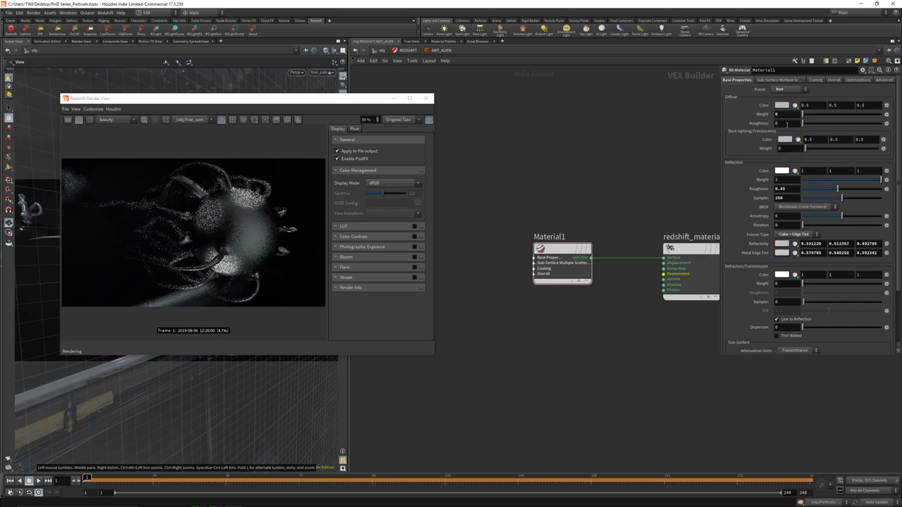
Step: Apply the Milky Coffee preset to Material1 and enlarge the Redshift Render View
{"action": "left_click", "coordinate": [789, 90]}
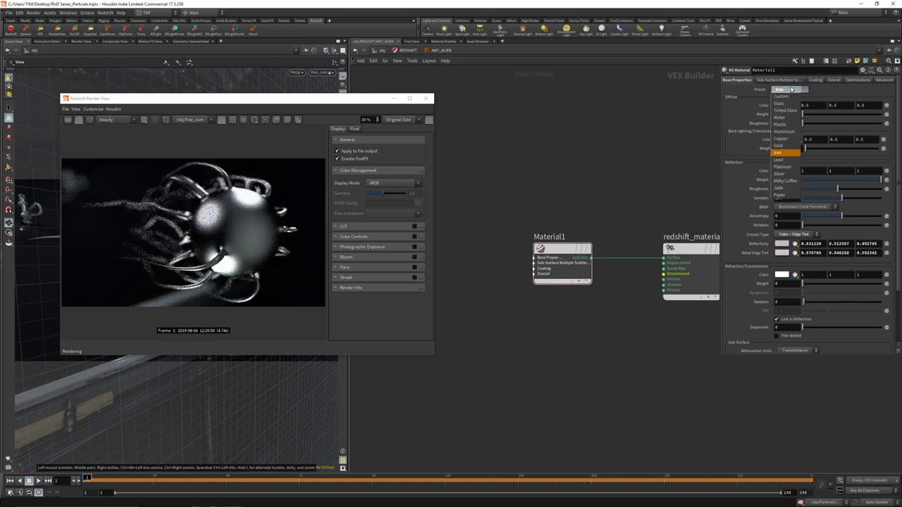
{"action": "left_click", "coordinate": [785, 180]}
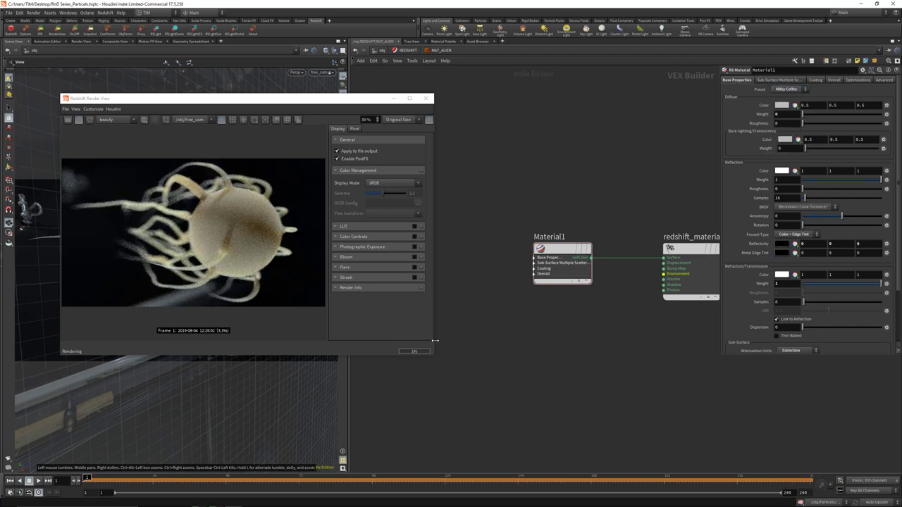
{"action": "left_click_drag", "start_coordinate": [433, 357], "coordinate": [503, 396]}
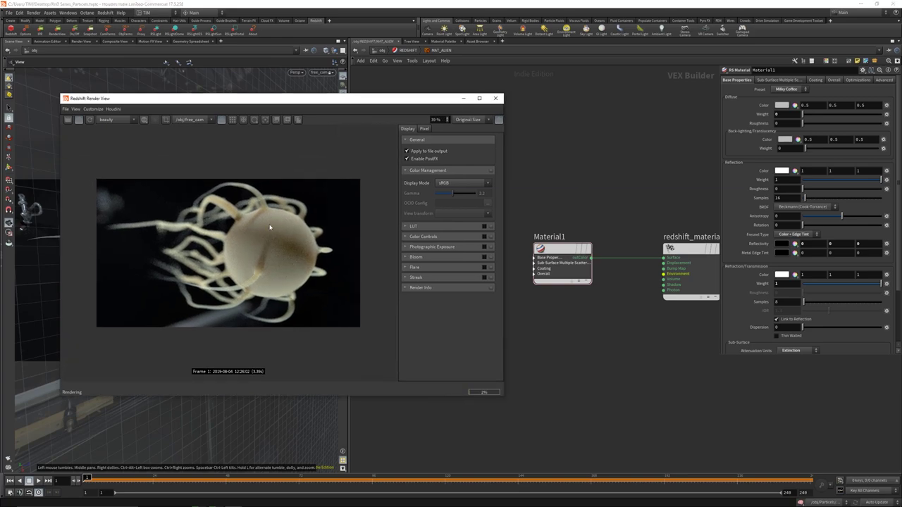
{"action": "scroll", "coordinate": [270, 227], "scroll_direction": "up", "scroll_amount": 1}
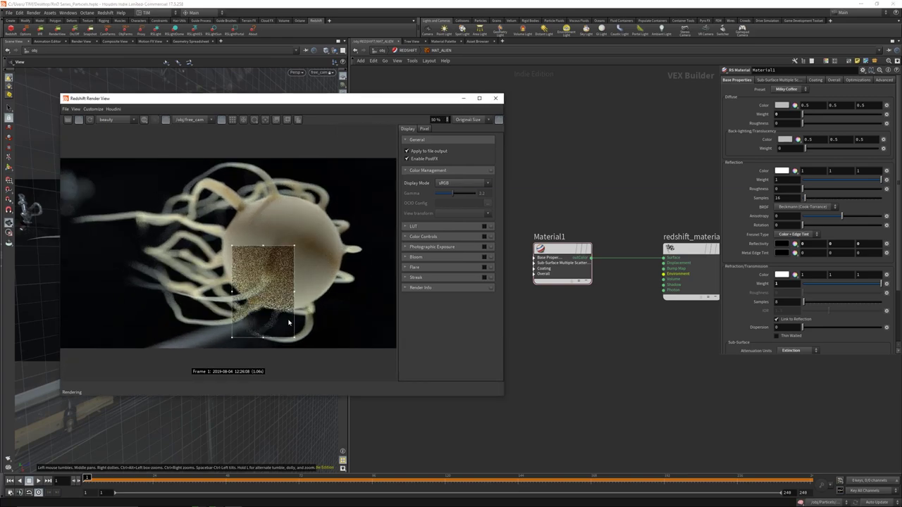
Step: Set Material1's multiple-scattering Layer 1 color to turquoise (0.197, 0.9, 0.7) and move the color editor off the parameters
{"action": "left_click", "coordinate": [788, 80]}
{"action": "left_click", "coordinate": [781, 152]}
{"action": "left_click", "coordinate": [649, 95]}
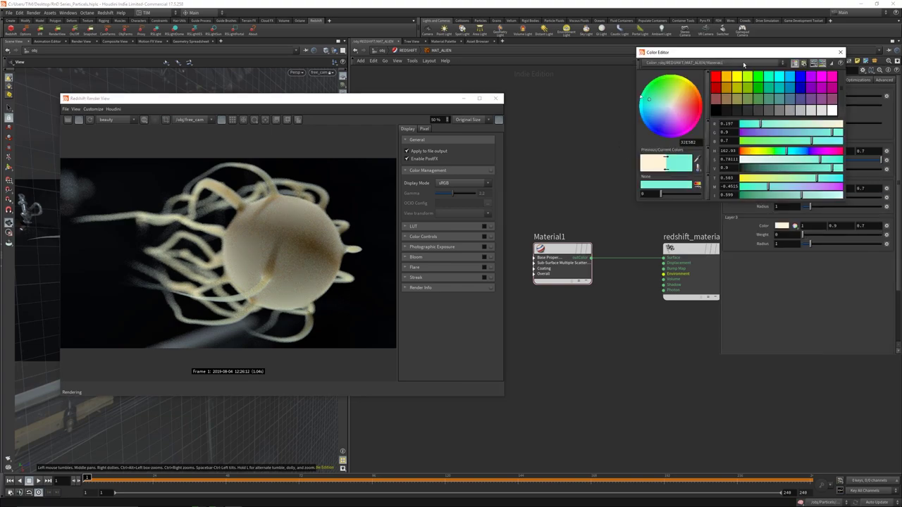
{"action": "left_click_drag", "start_coordinate": [753, 54], "coordinate": [636, 69]}
Step: Set Material1's scattering Layer 2 color to yellow (1, 1, 0) and its Layer 3 color to blue (0, 0.5, 1)
{"action": "left_click", "coordinate": [786, 190]}
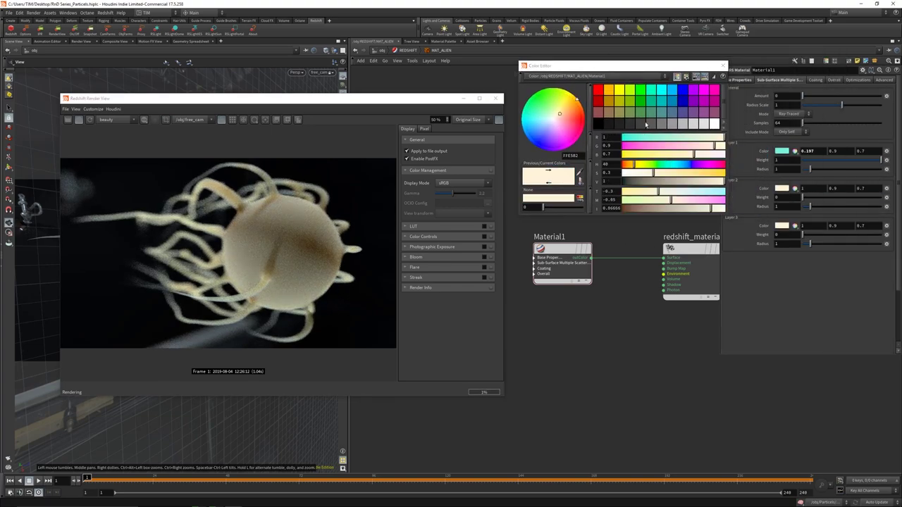
{"action": "left_click", "coordinate": [624, 90]}
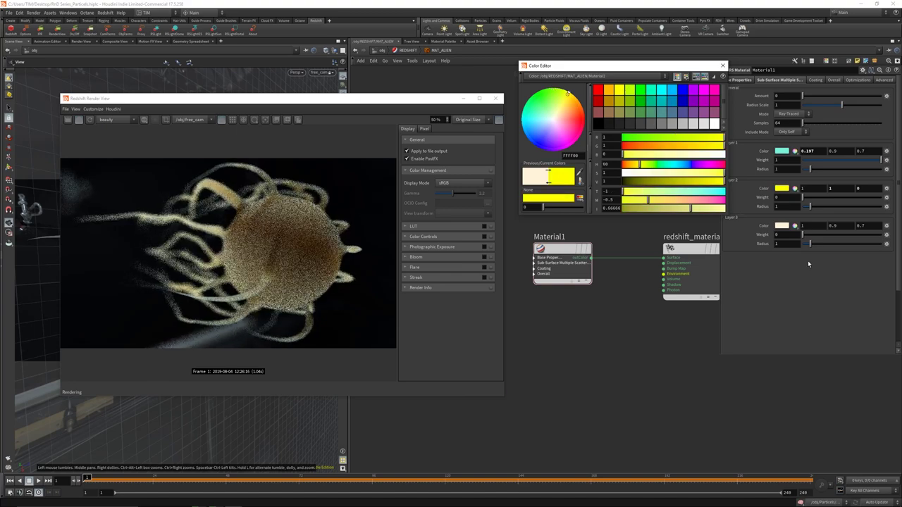
{"action": "left_click", "coordinate": [782, 226]}
{"action": "left_click", "coordinate": [671, 92]}
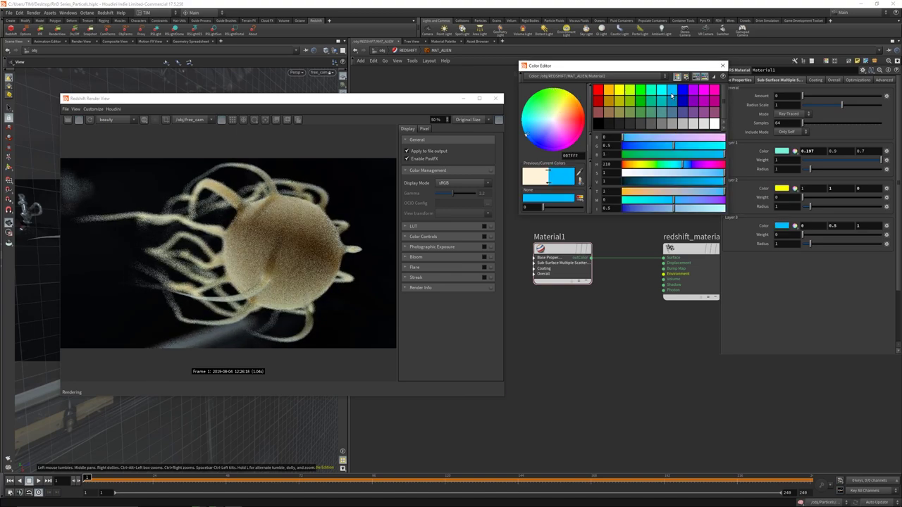
{"action": "left_click", "coordinate": [723, 65]}
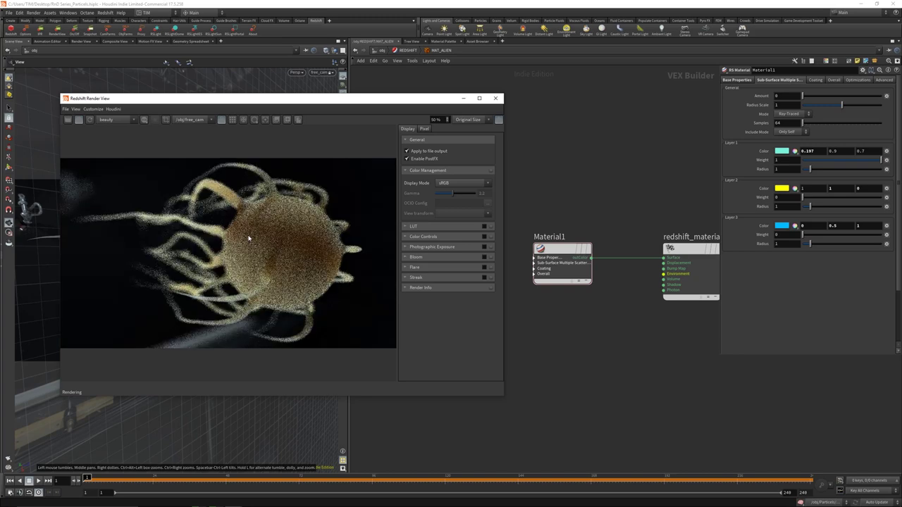
Step: Add an RS SSS node wired into the Surface input of redshift_material1 and show its diffuse and sub-surface settings
{"action": "left_click", "coordinate": [743, 82]}
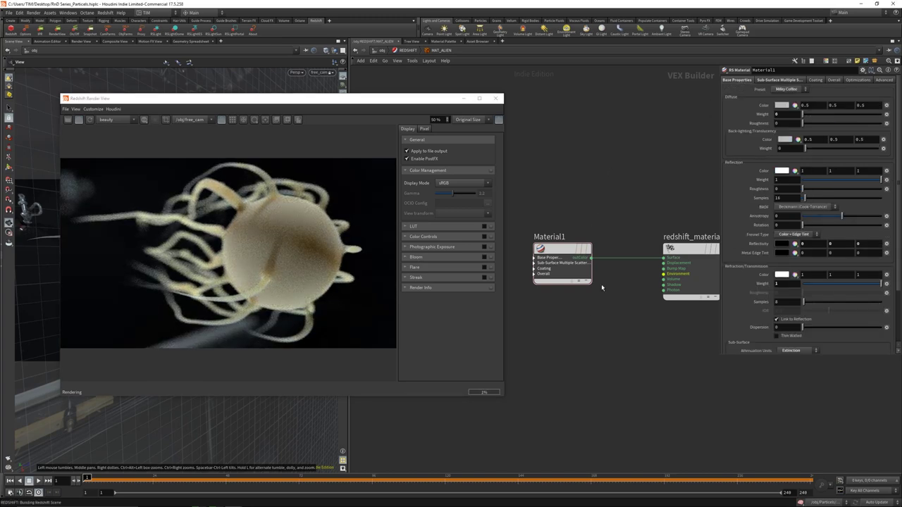
{"action": "scroll", "coordinate": [602, 317], "scroll_direction": "down", "scroll_amount": 1}
{"action": "key", "text": "Tab"}
{"action": "key", "text": "Escape"}
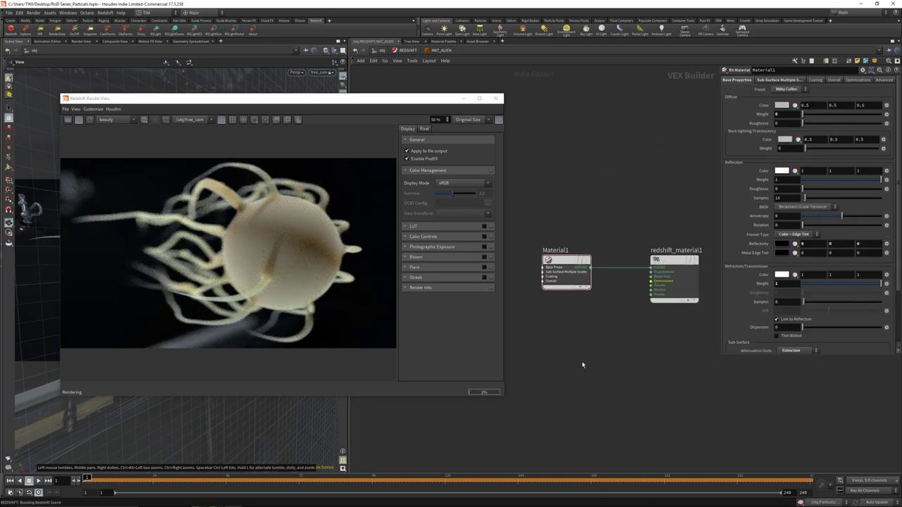
{"action": "left_click_drag", "start_coordinate": [584, 362], "coordinate": [568, 347]}
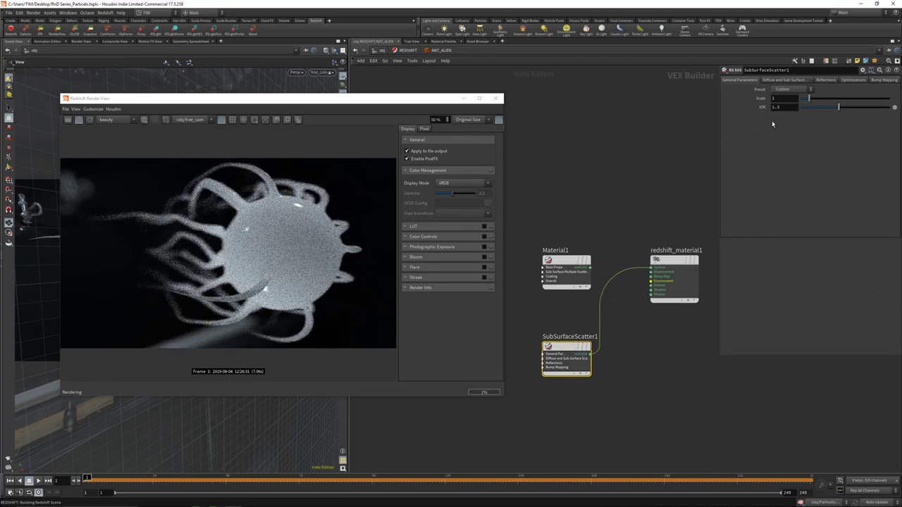
{"action": "left_click", "coordinate": [781, 80]}
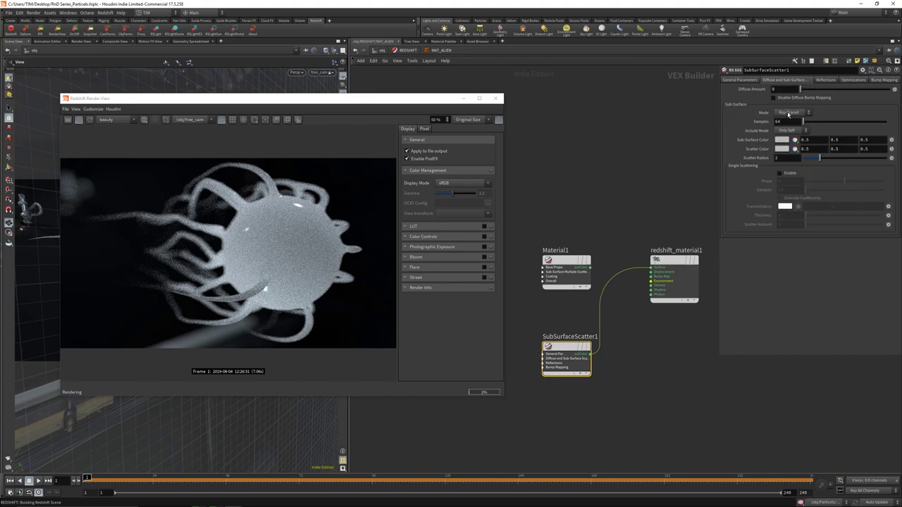
Step: Set SubSurfaceScatter1's reflection glossiness to 0.25
{"action": "left_click", "coordinate": [824, 81]}
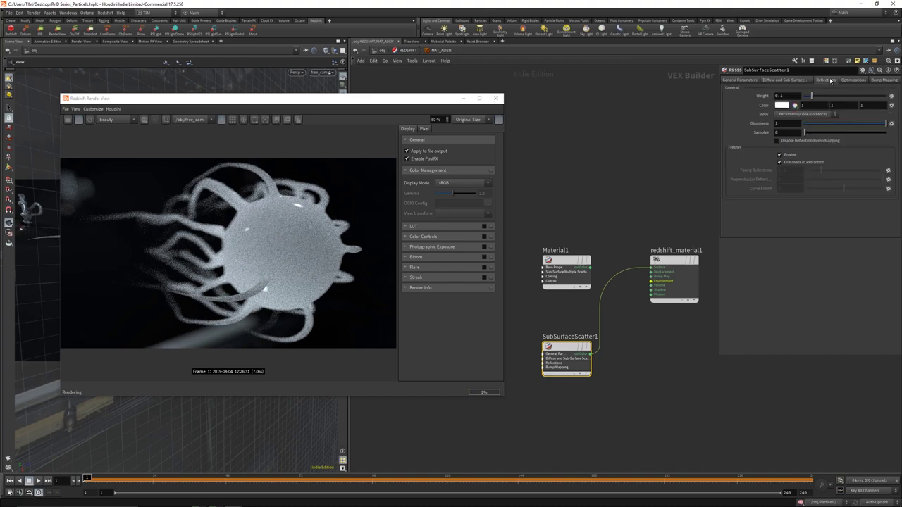
{"action": "double_click", "coordinate": [789, 122]}
{"action": "type", "text": "0.25"}
{"action": "key", "text": "Return"}
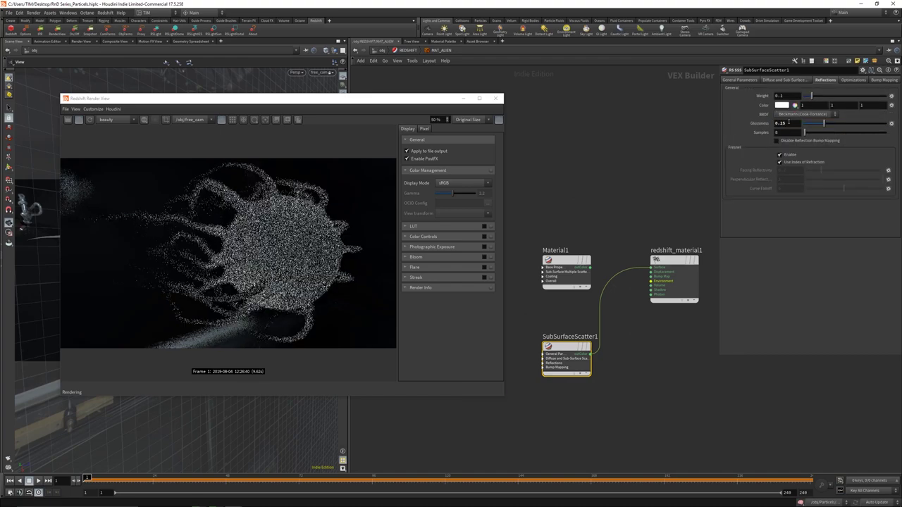
Step: Try yellow, orange and black for SubSurfaceScatter1's sub-surface color and settle on white (1, 1, 1)
{"action": "left_click", "coordinate": [789, 81]}
{"action": "left_click", "coordinate": [780, 139]}
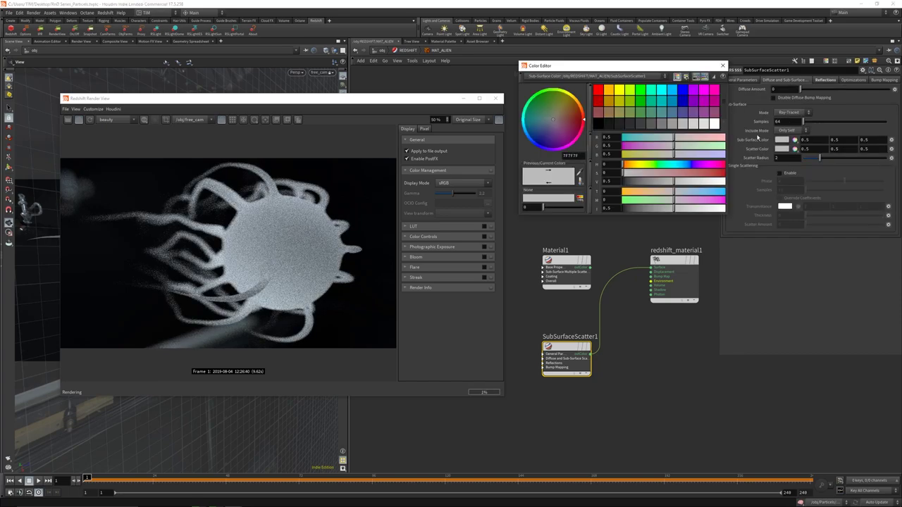
{"action": "left_click", "coordinate": [625, 91]}
{"action": "left_click", "coordinate": [630, 76]}
{"action": "left_click", "coordinate": [630, 90]}
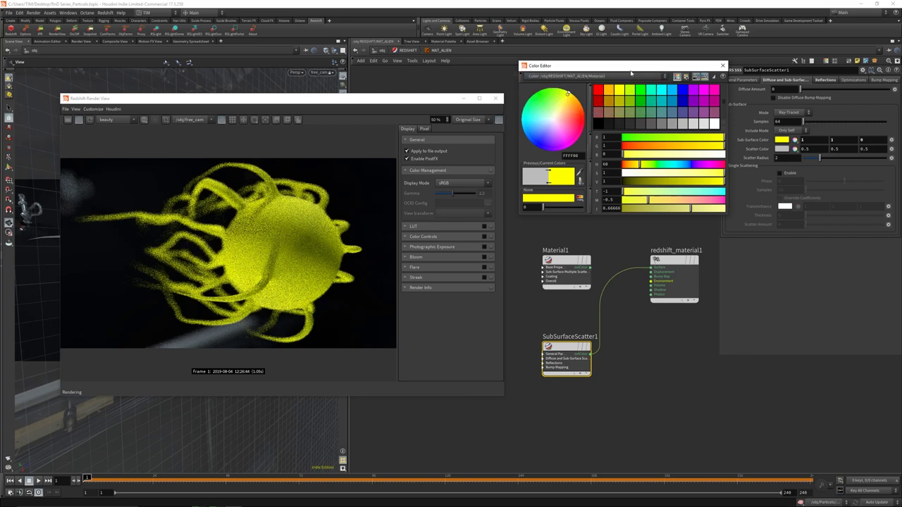
{"action": "left_click_drag", "start_coordinate": [630, 72], "coordinate": [632, 103]}
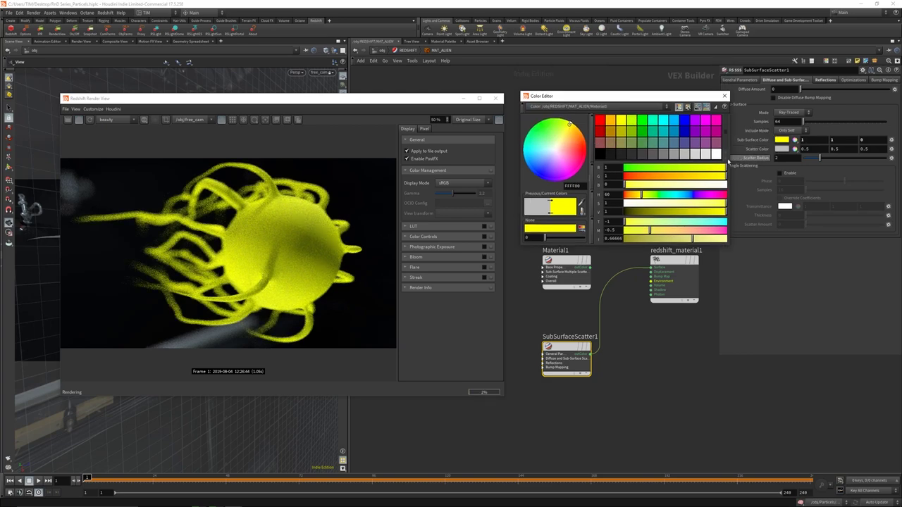
{"action": "left_click", "coordinate": [612, 122]}
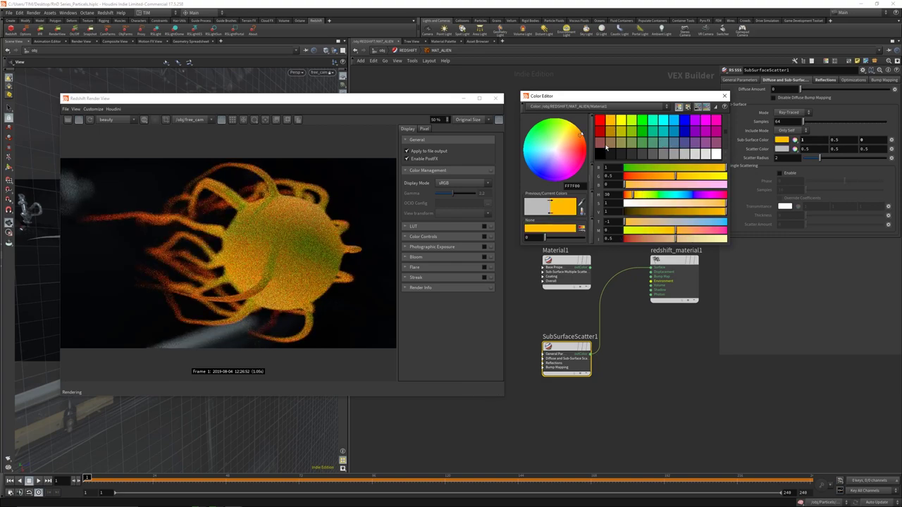
{"action": "left_click", "coordinate": [600, 154]}
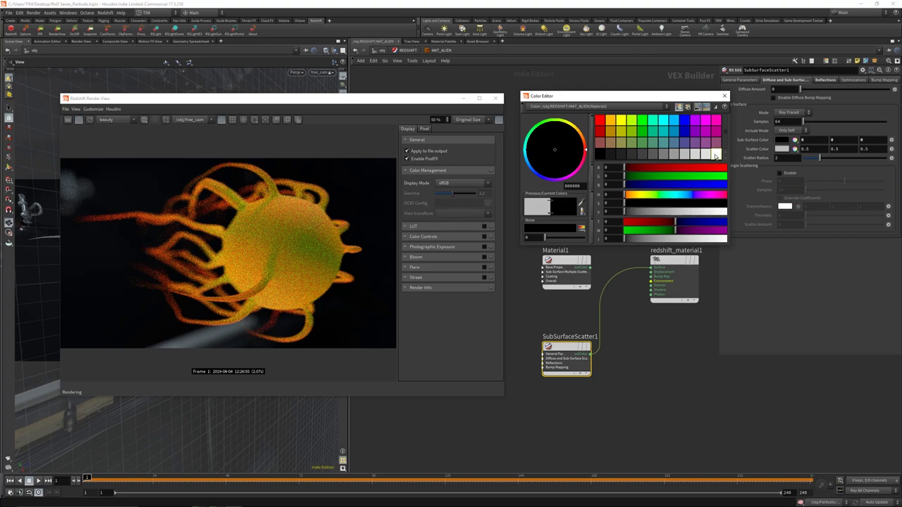
{"action": "left_click", "coordinate": [715, 155]}
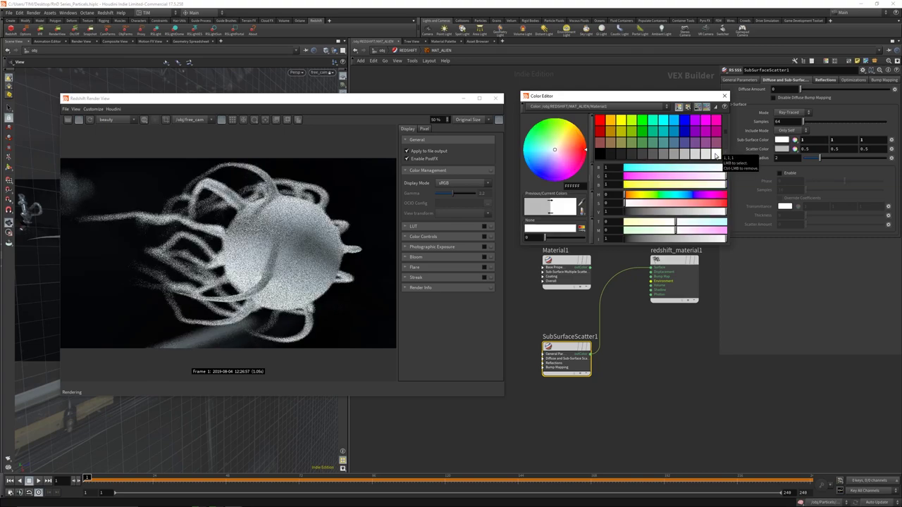
Step: Try blue, orange and red for SubSurfaceScatter1's scatter color, settle on cyan (0, 1, 1) and close the color editor
{"action": "left_click", "coordinate": [781, 149]}
{"action": "left_click", "coordinate": [684, 121]}
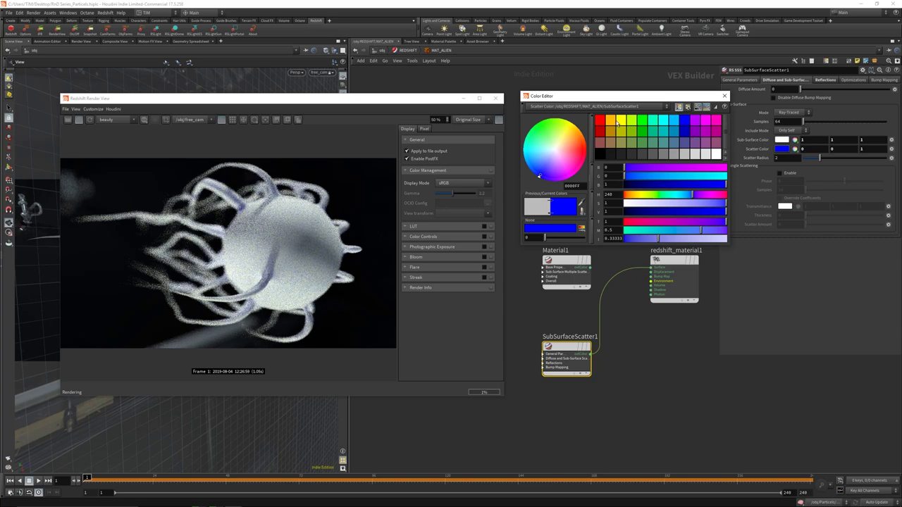
{"action": "left_click", "coordinate": [615, 122]}
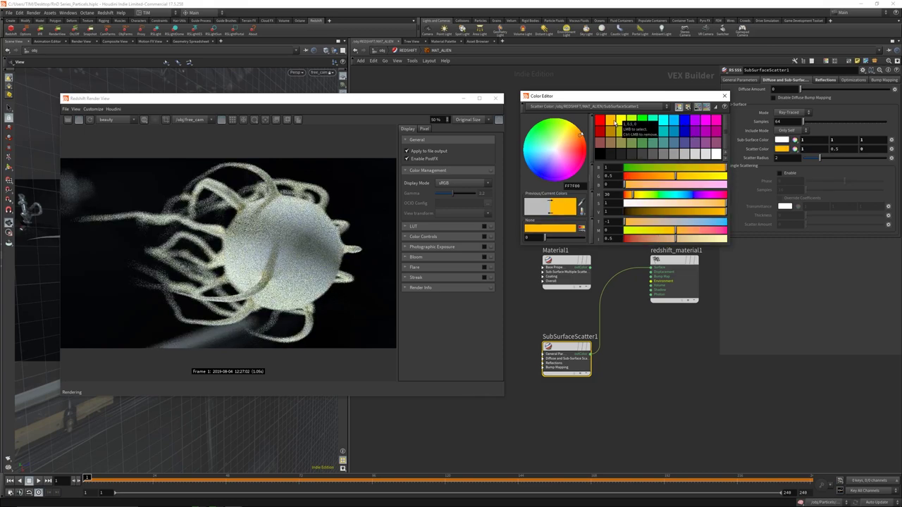
{"action": "left_click", "coordinate": [601, 122]}
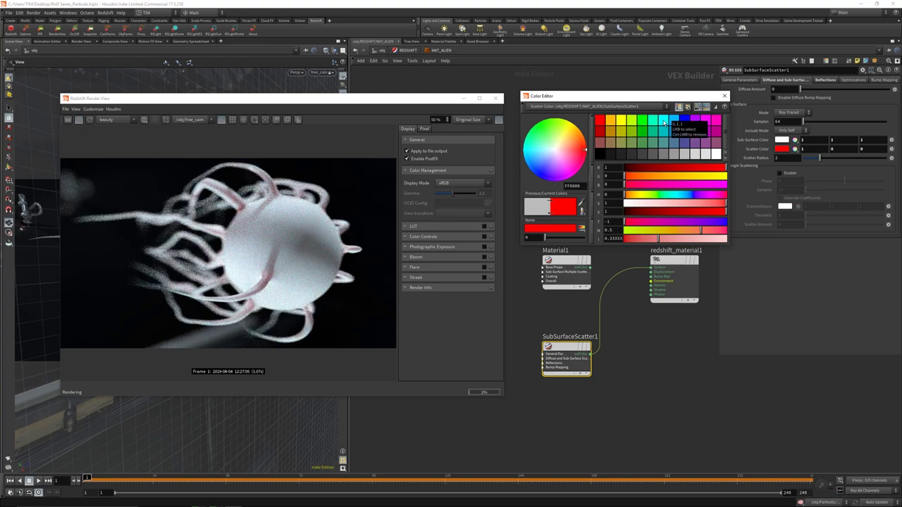
{"action": "left_click", "coordinate": [664, 123]}
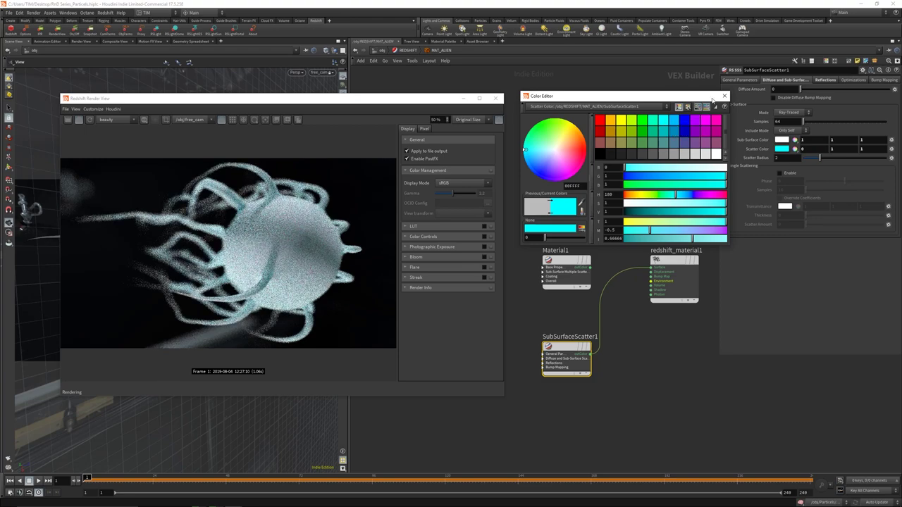
{"action": "left_click", "coordinate": [723, 95]}
Step: Delete the SubSurfaceScatter1 and Material1 nodes from the alien material network
{"action": "key", "text": "Delete"}
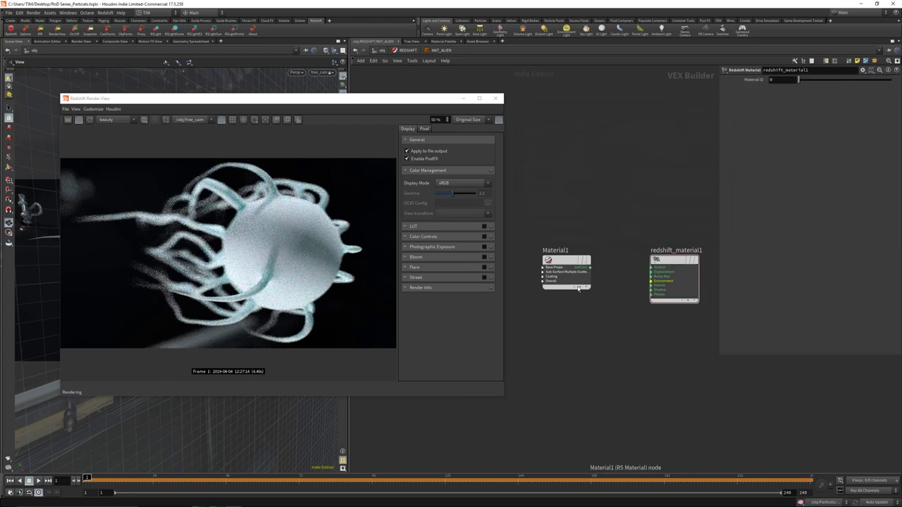
{"action": "left_click", "coordinate": [560, 271]}
{"action": "key", "text": "Delete"}
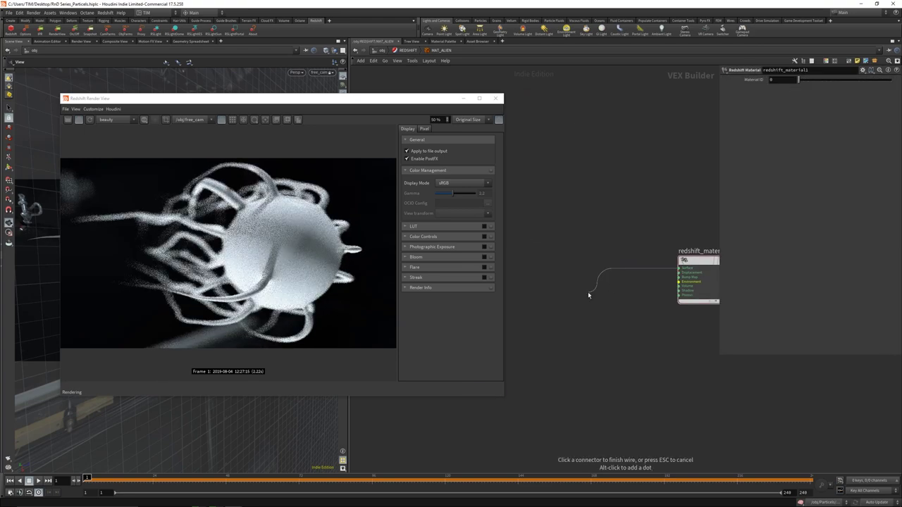
Step: Add an RS Curvature node wired into the Surface input of redshift_material1
{"action": "key", "text": "Tab"}
{"action": "type", "text": "curv"}
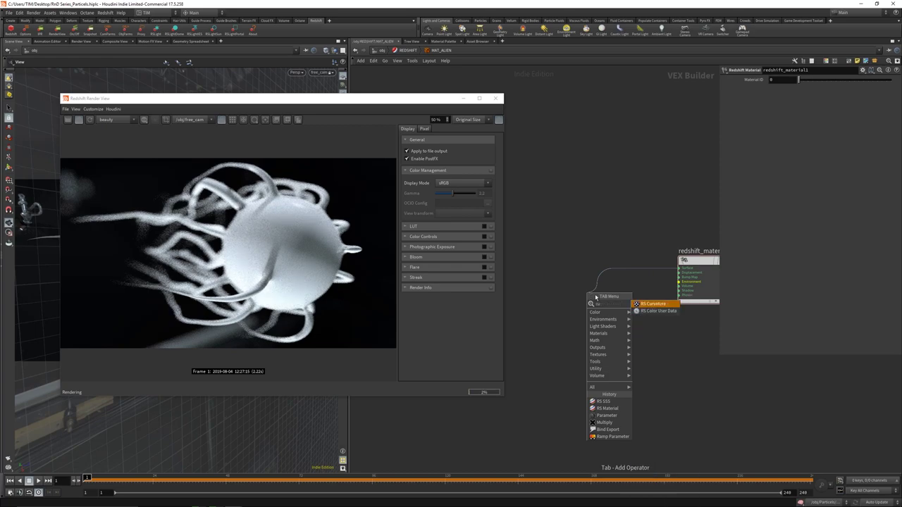
{"action": "key", "text": "Return"}
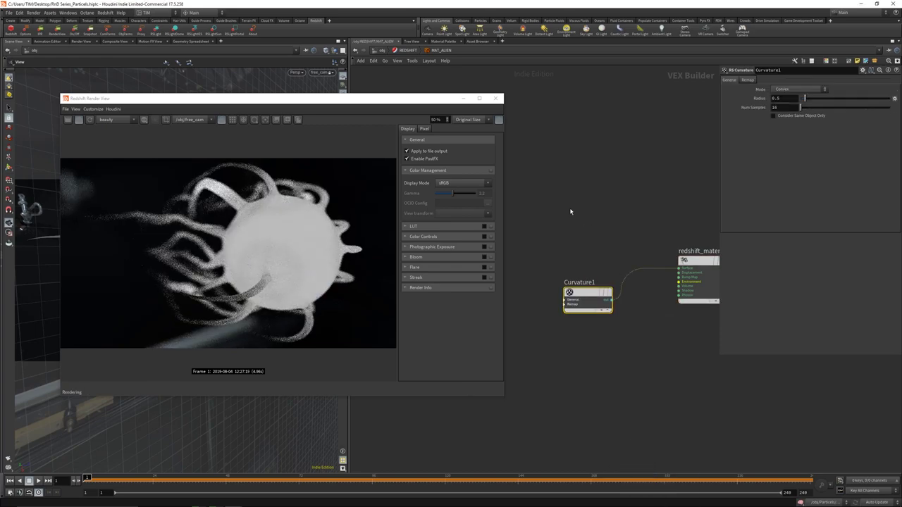
Step: Set Curvature1 to Concave mode with a radius of 0.186 and 32 samples
{"action": "left_click", "coordinate": [799, 89]}
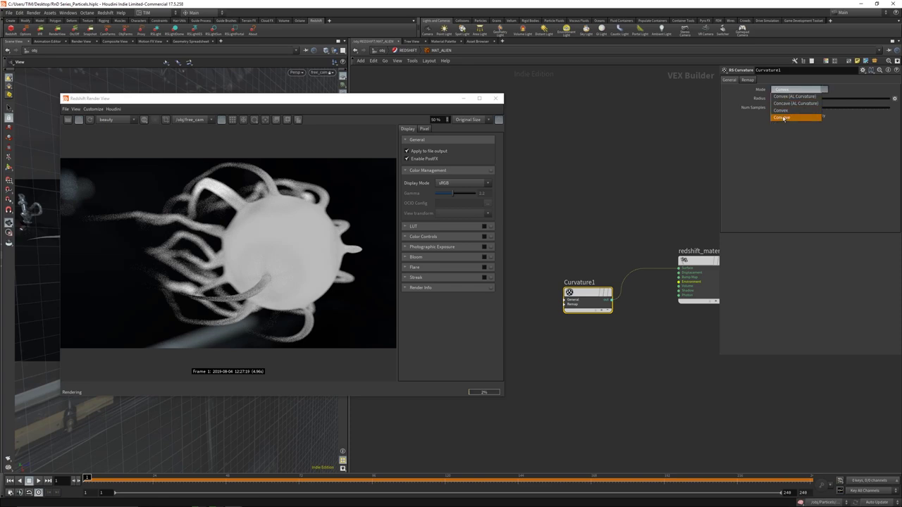
{"action": "left_click", "coordinate": [796, 112]}
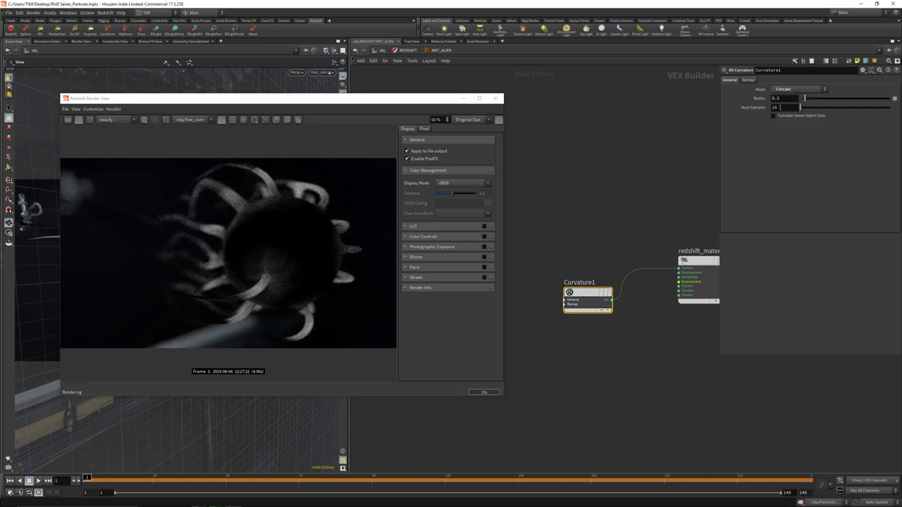
{"action": "middle_click_drag", "start_coordinate": [778, 98], "coordinate": [766, 126]}
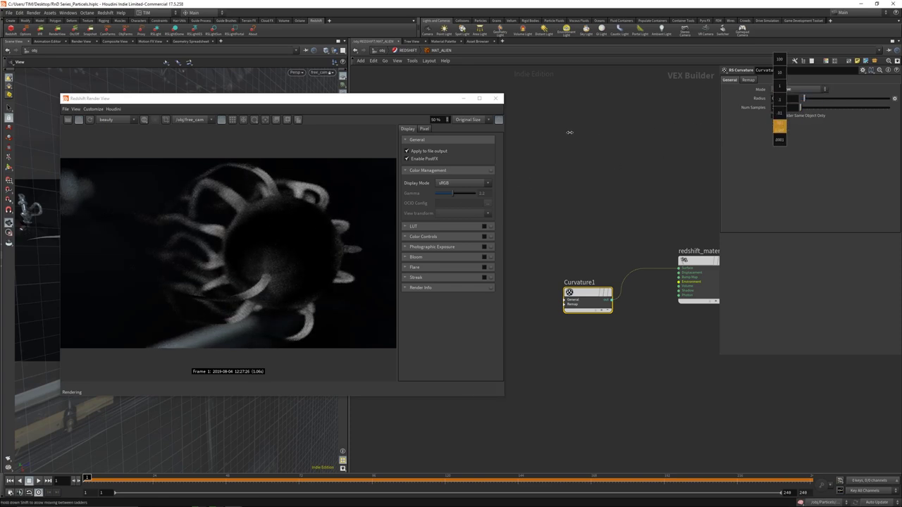
{"action": "middle_click_drag", "start_coordinate": [569, 132], "coordinate": [438, 144]}
{"action": "middle_click_drag", "start_coordinate": [779, 127], "coordinate": [806, 109]}
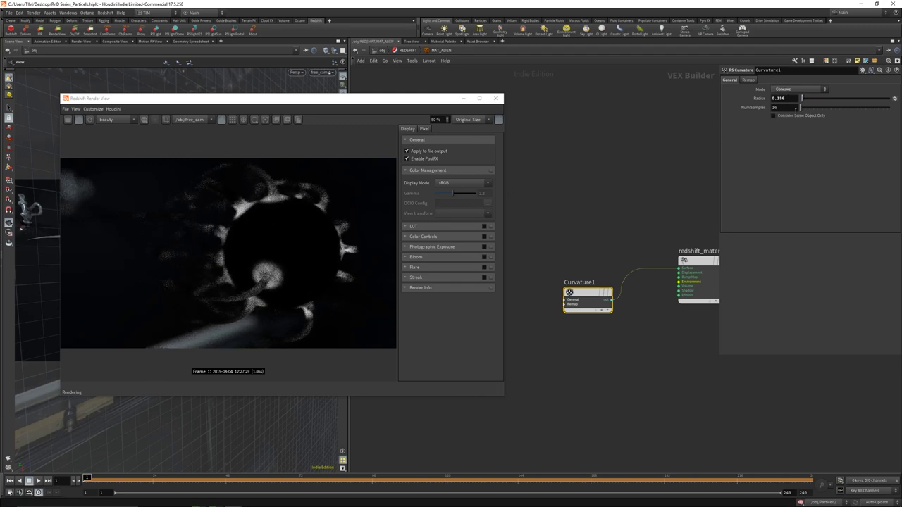
{"action": "left_click", "coordinate": [792, 108]}
{"action": "key", "text": "Return"}
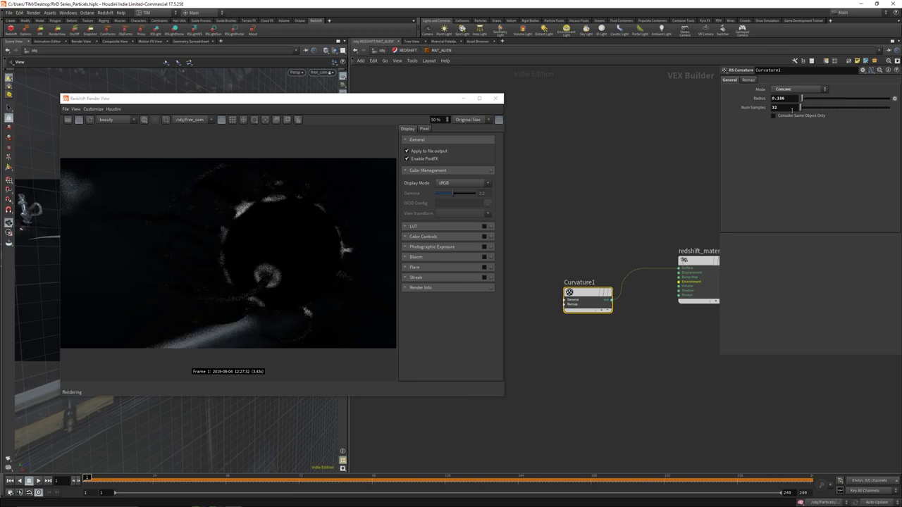
{"action": "left_click_drag", "start_coordinate": [246, 257], "coordinate": [289, 302]}
{"action": "left_click", "coordinate": [288, 300]}
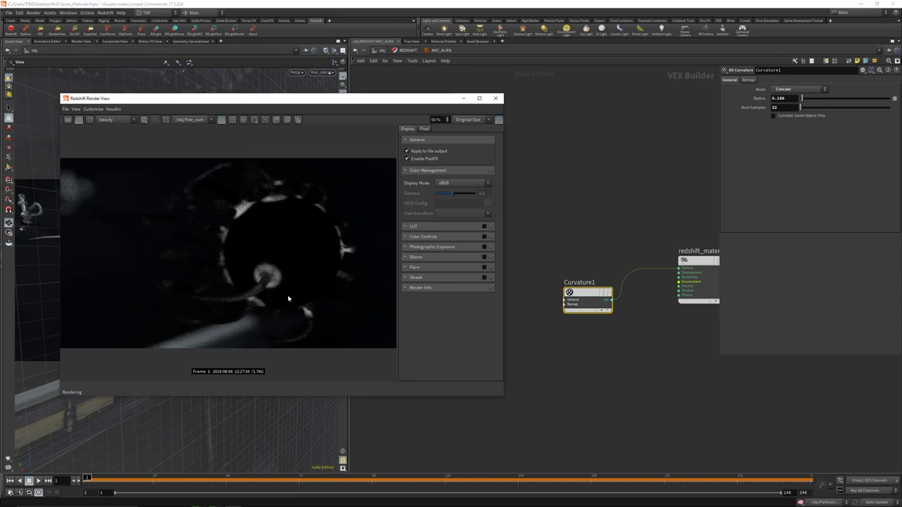
Step: Try Convex mode on Curvature1 for comparison in the render and switch back to Concave
{"action": "left_click", "coordinate": [796, 89]}
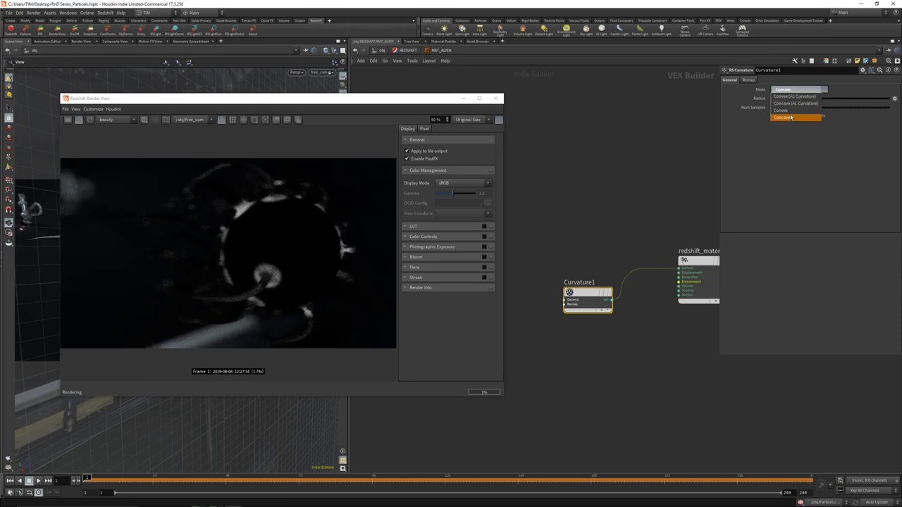
{"action": "left_click", "coordinate": [789, 111]}
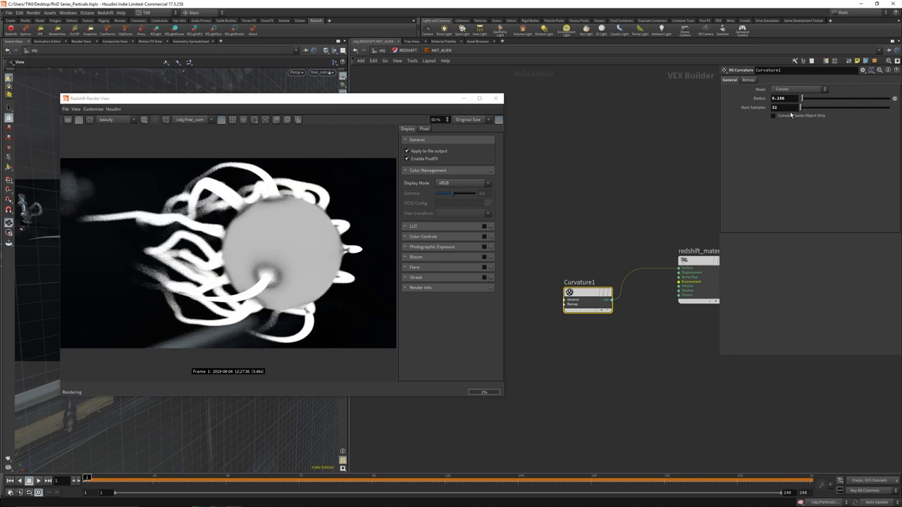
{"action": "left_click", "coordinate": [793, 91]}
{"action": "left_click", "coordinate": [784, 117]}
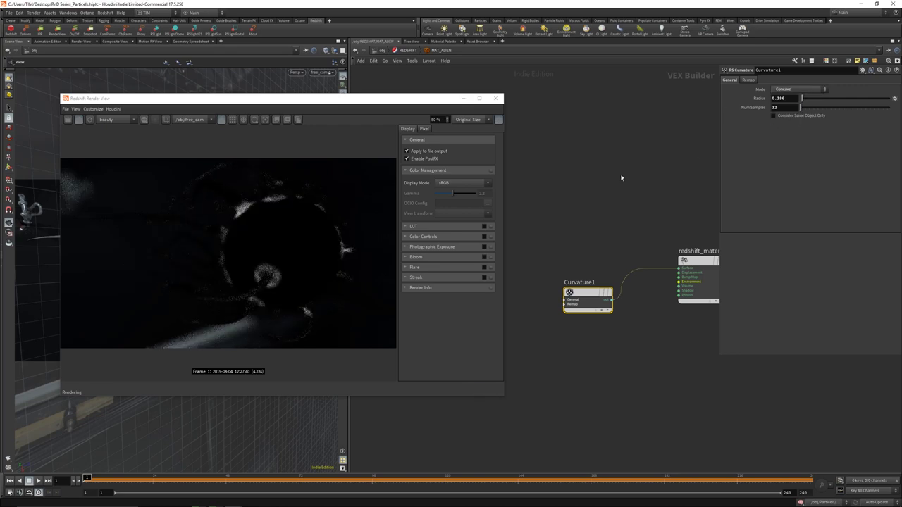
Step: Move Curvature1 higher in the network and add an RS Material Blender node below it
{"action": "left_click_drag", "start_coordinate": [574, 293], "coordinate": [541, 187]}
{"action": "scroll", "coordinate": [594, 280], "scroll_direction": "down", "scroll_amount": 2}
{"action": "scroll", "coordinate": [625, 286], "scroll_direction": "up", "scroll_amount": 1}
{"action": "key", "text": "Tab"}
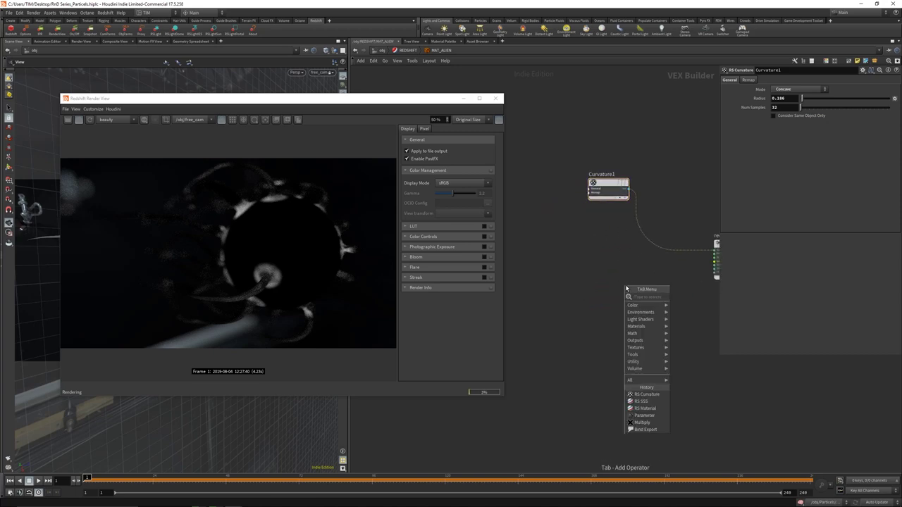
{"action": "type", "text": "mater"}
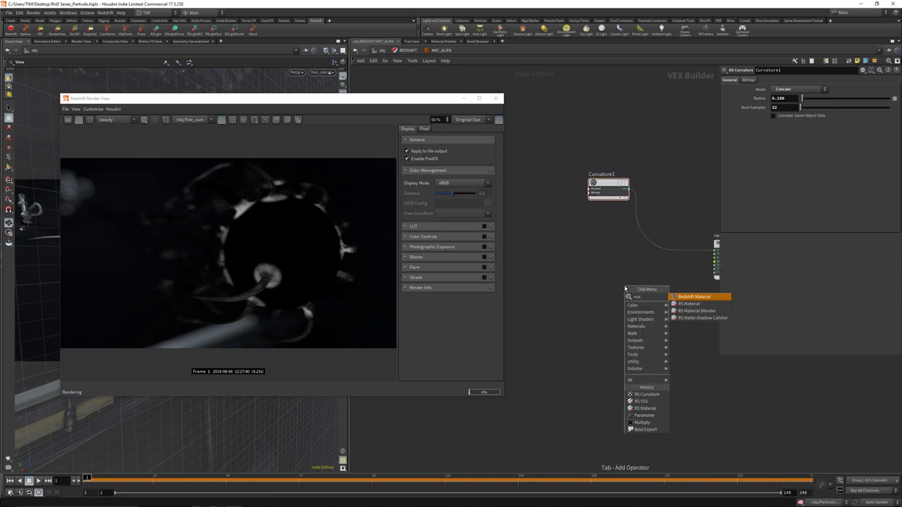
{"action": "left_click", "coordinate": [687, 311]}
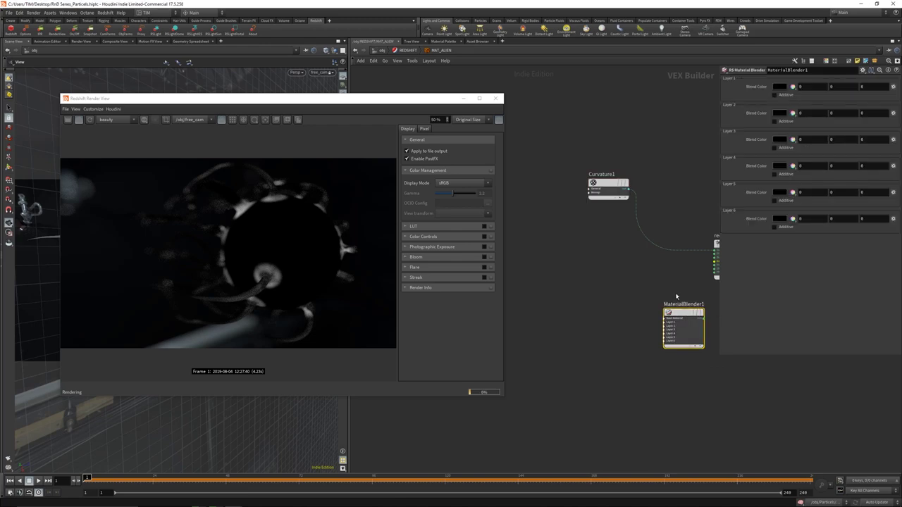
Step: Add an RS Material wired into MaterialBlender1's Base Material input and connect the blender to redshift_material1's Surface input
{"action": "scroll", "coordinate": [578, 251], "scroll_direction": "up", "scroll_amount": 2}
{"action": "key", "text": "Tab"}
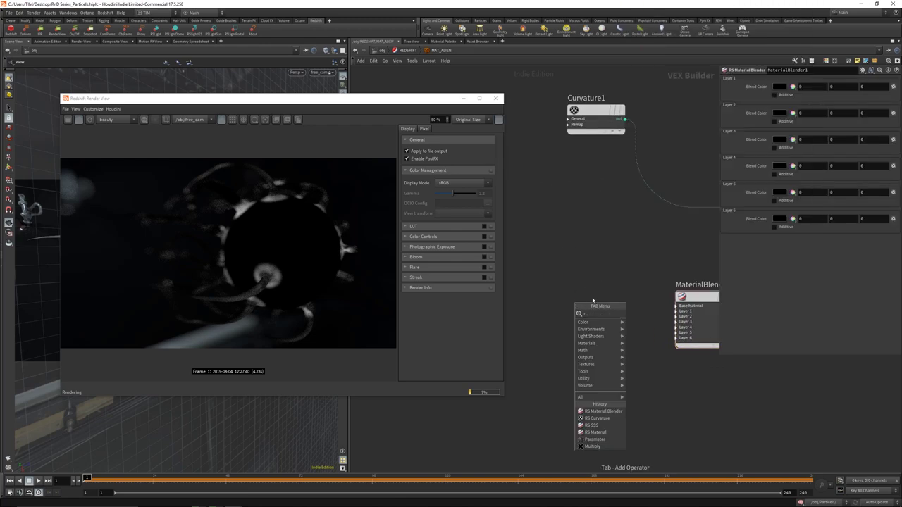
{"action": "mouse_move", "coordinate": [585, 397]}
{"action": "type", "text": "mater"}
{"action": "key", "text": "Return"}
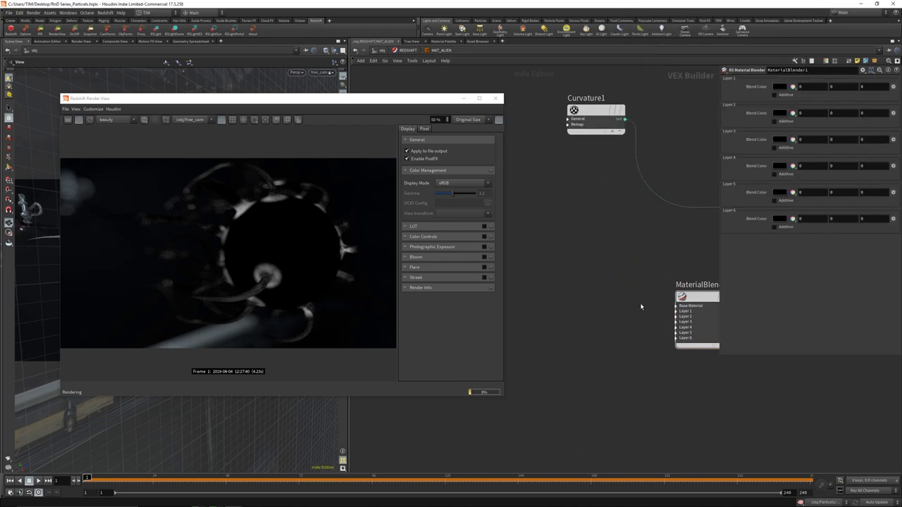
{"action": "left_click_drag", "start_coordinate": [611, 264], "coordinate": [676, 306]}
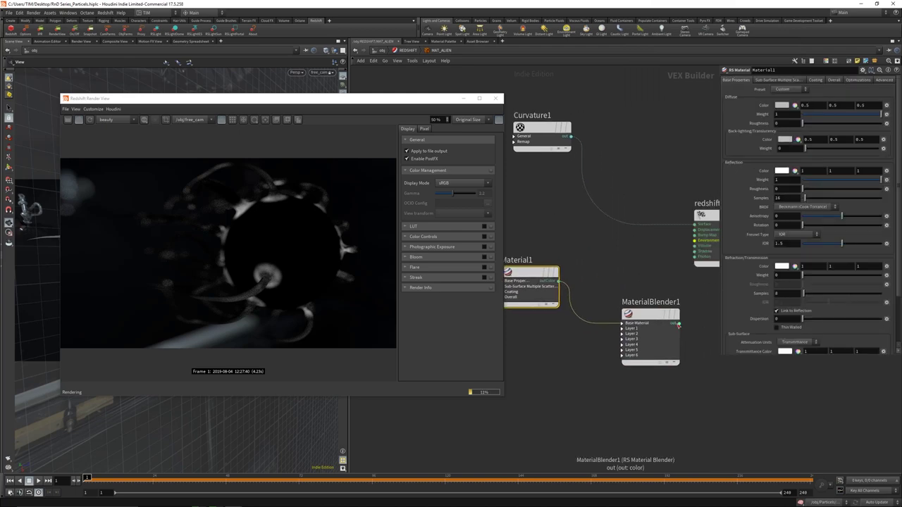
{"action": "scroll", "coordinate": [686, 216], "scroll_direction": "down", "scroll_amount": 2}
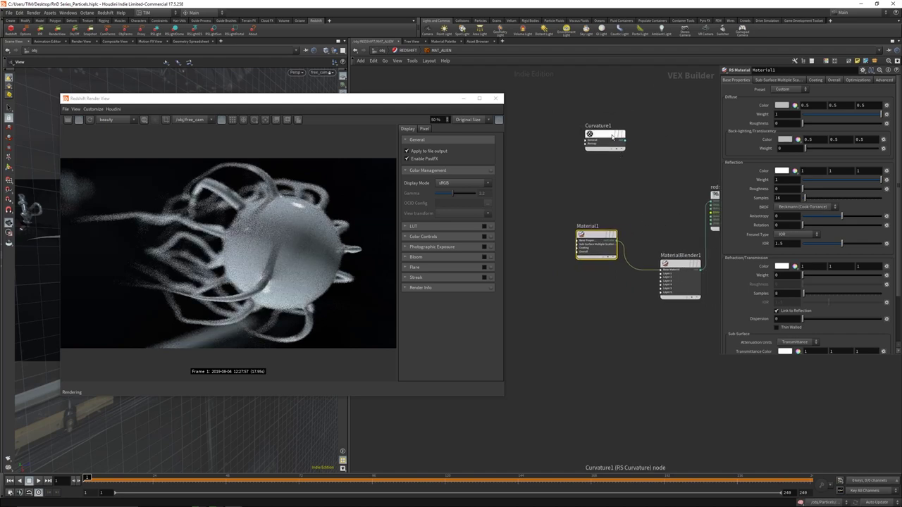
Step: Place Curvature1 below Material1 and apply the Milky Coffee preset to Material1
{"action": "left_click_drag", "start_coordinate": [600, 134], "coordinate": [537, 310]}
{"action": "left_click", "coordinate": [701, 255]}
{"action": "left_click", "coordinate": [603, 253]}
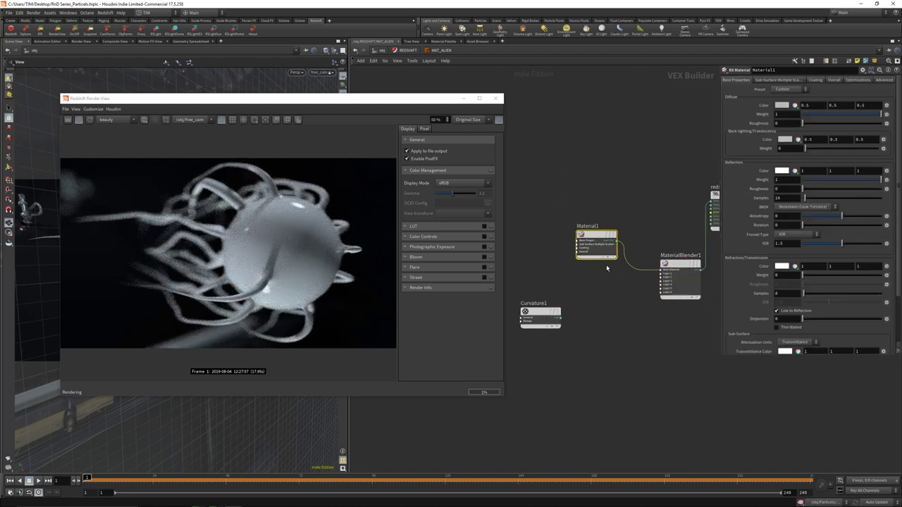
{"action": "left_click", "coordinate": [782, 89]}
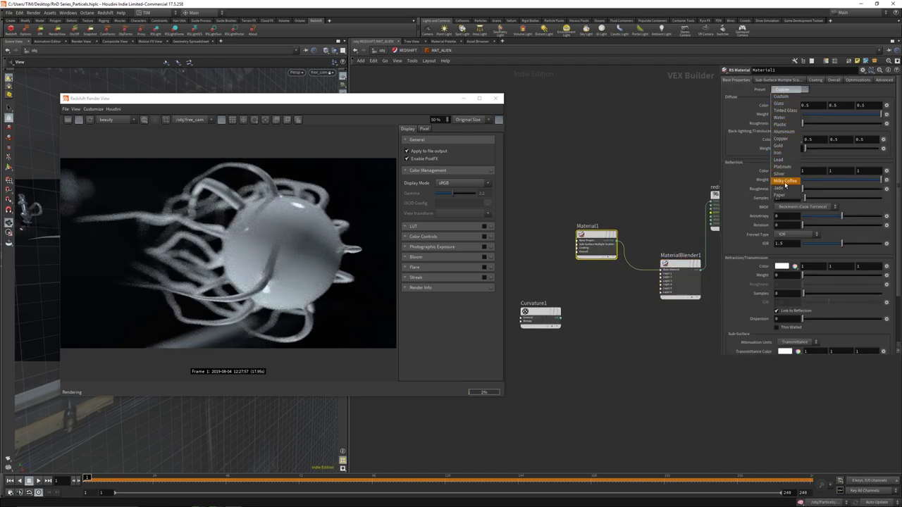
{"action": "left_click", "coordinate": [786, 184]}
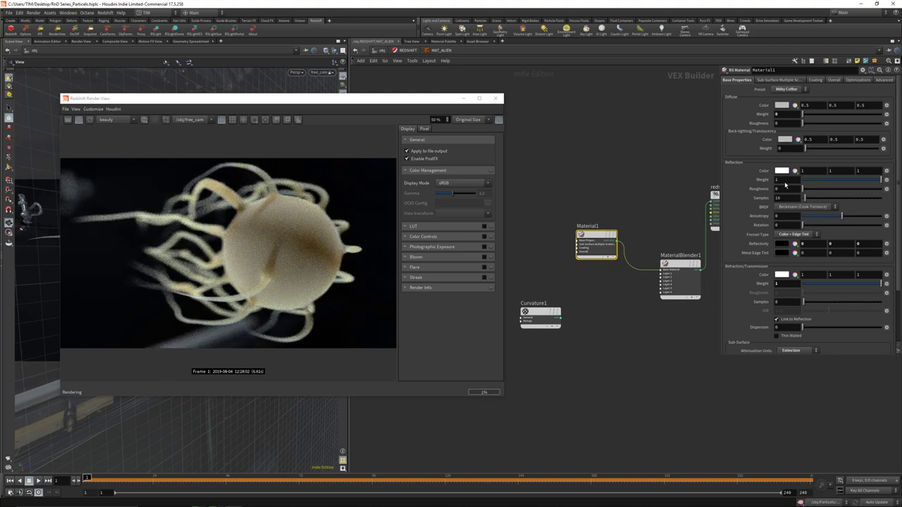
Step: Apply the Tinted Glass preset to Material1 and set its reflection roughness to 0.25
{"action": "left_click", "coordinate": [787, 90]}
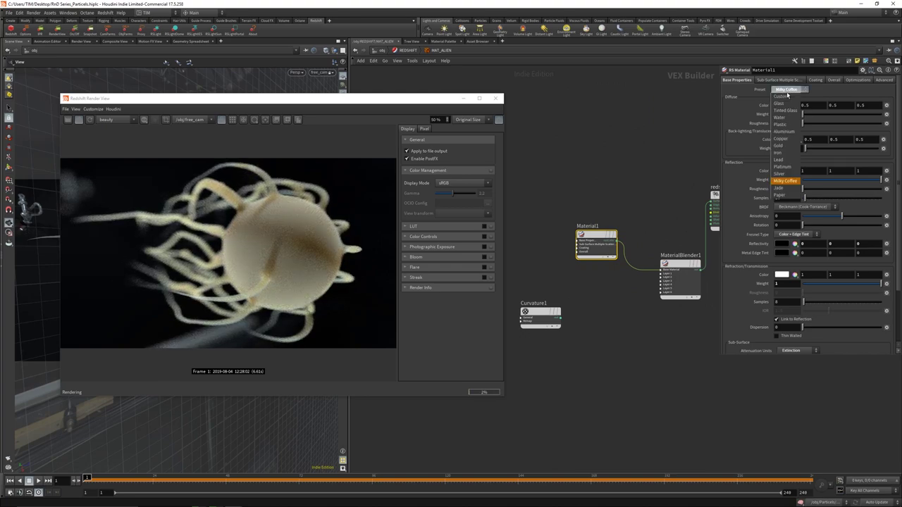
{"action": "left_click", "coordinate": [790, 113]}
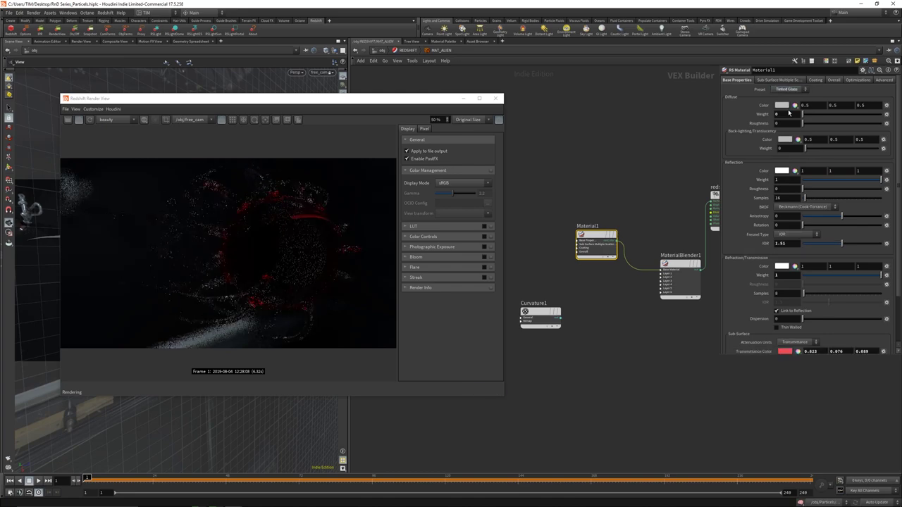
{"action": "middle_click_drag", "start_coordinate": [630, 211], "coordinate": [609, 184]}
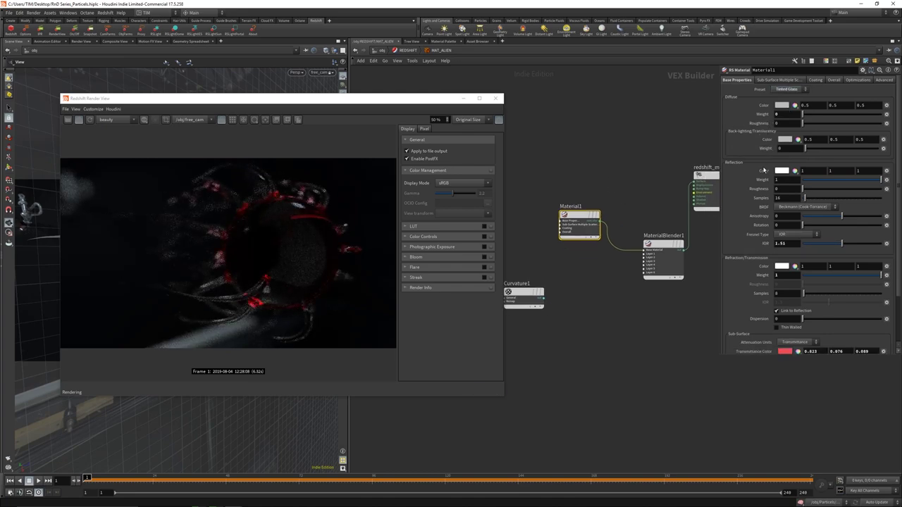
{"action": "left_click", "coordinate": [783, 189]}
{"action": "type", "text": "0.2"}
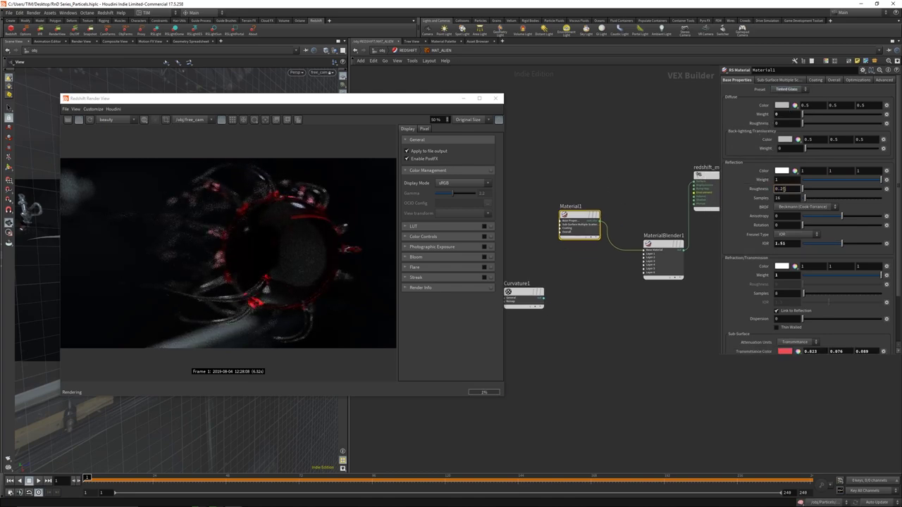
{"action": "type", "text": "5"}
{"action": "key", "text": "Return"}
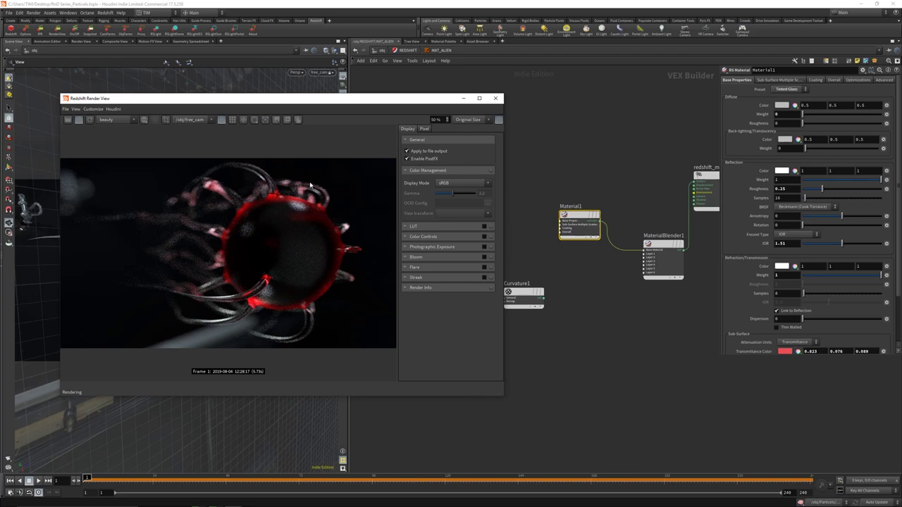
Step: Expand Layer 1 on MaterialBlender1, duplicate Material1 below the original and wire the copy into blendColor1
{"action": "scroll", "coordinate": [560, 268], "scroll_direction": "up", "scroll_amount": 2}
{"action": "left_click_drag", "start_coordinate": [564, 302], "coordinate": [584, 295]}
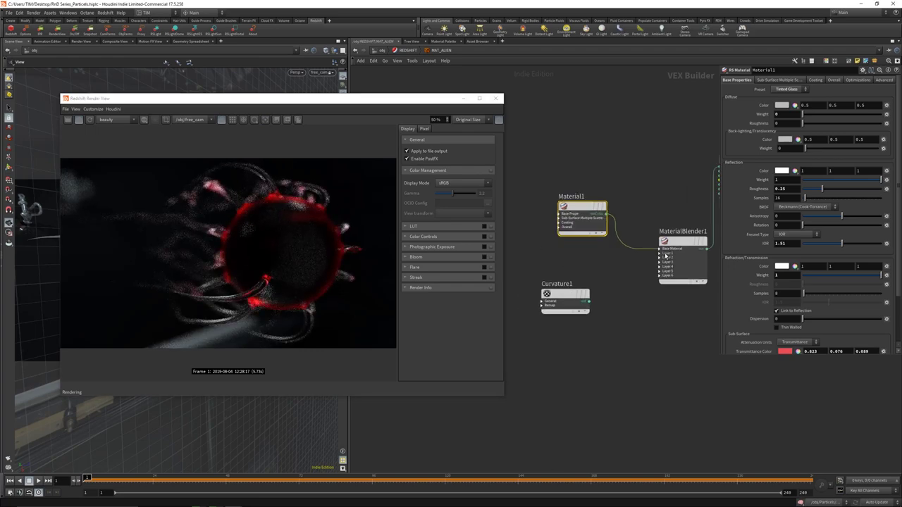
{"action": "left_click", "coordinate": [663, 277]}
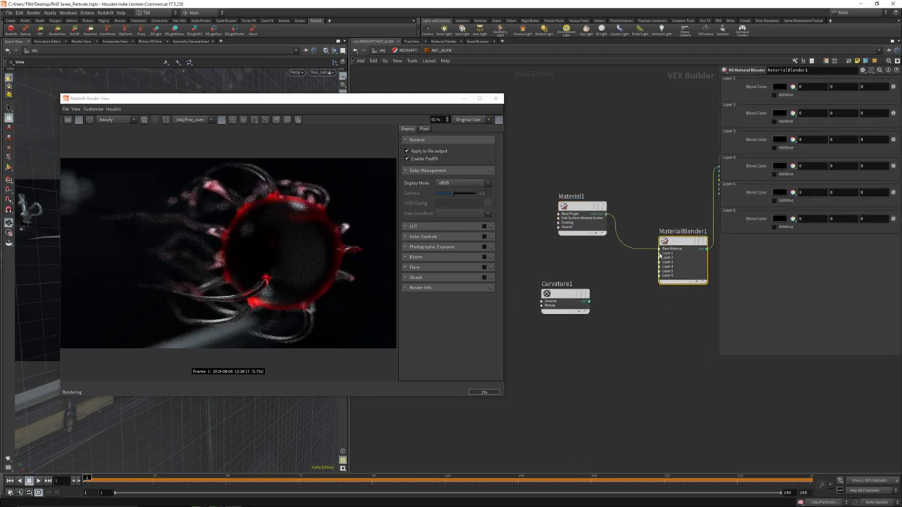
{"action": "left_click", "coordinate": [660, 253]}
{"action": "left_click_drag", "start_coordinate": [579, 215], "coordinate": [583, 312], "text": "alt"}
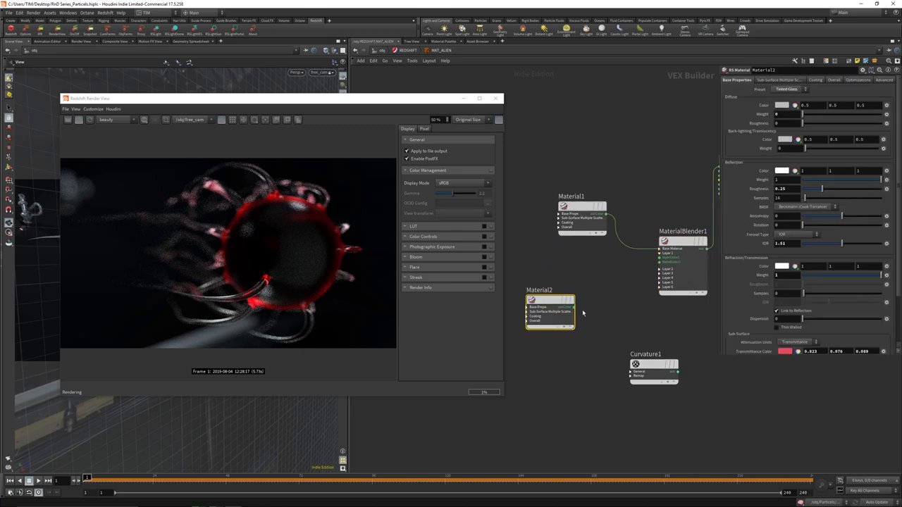
{"action": "left_click", "coordinate": [574, 307]}
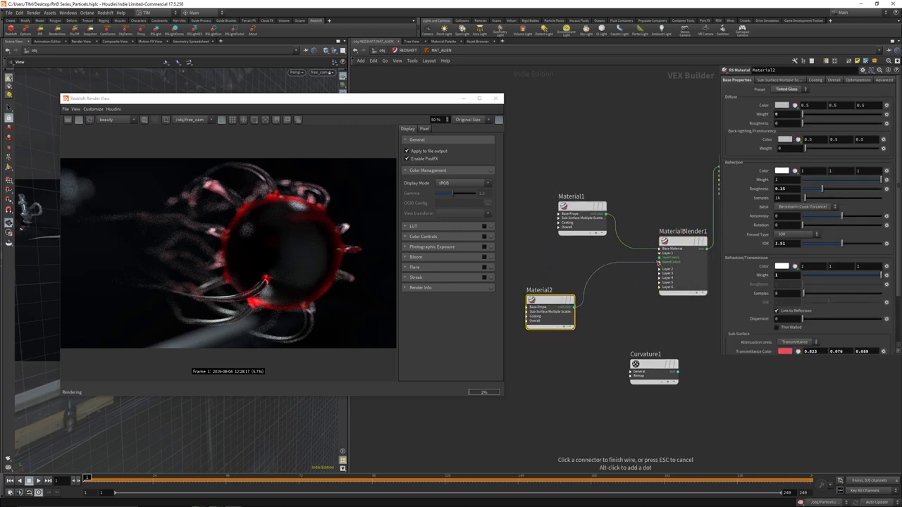
{"action": "left_click", "coordinate": [660, 261]}
Step: Set Material2's sub-surface transmittance color to pure blue (0, 0, 1)
{"action": "scroll", "coordinate": [821, 302], "scroll_direction": "down", "scroll_amount": 3}
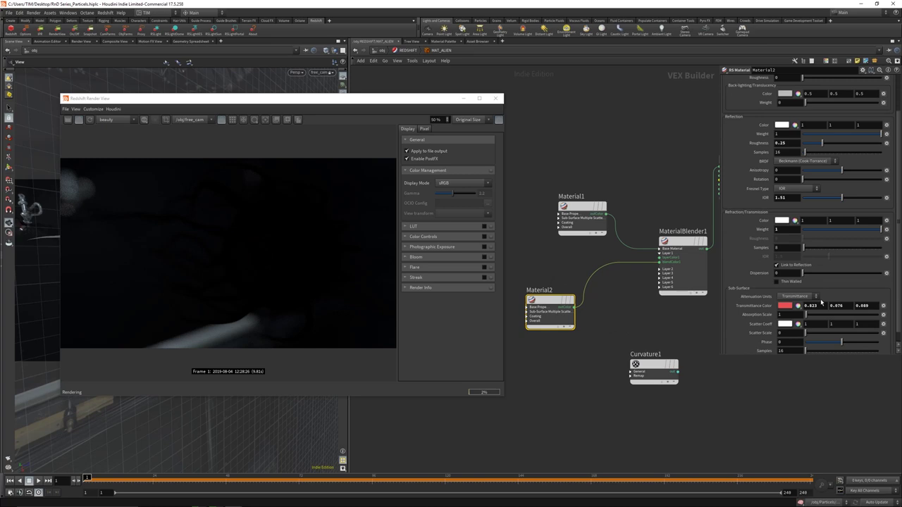
{"action": "left_click", "coordinate": [786, 306]}
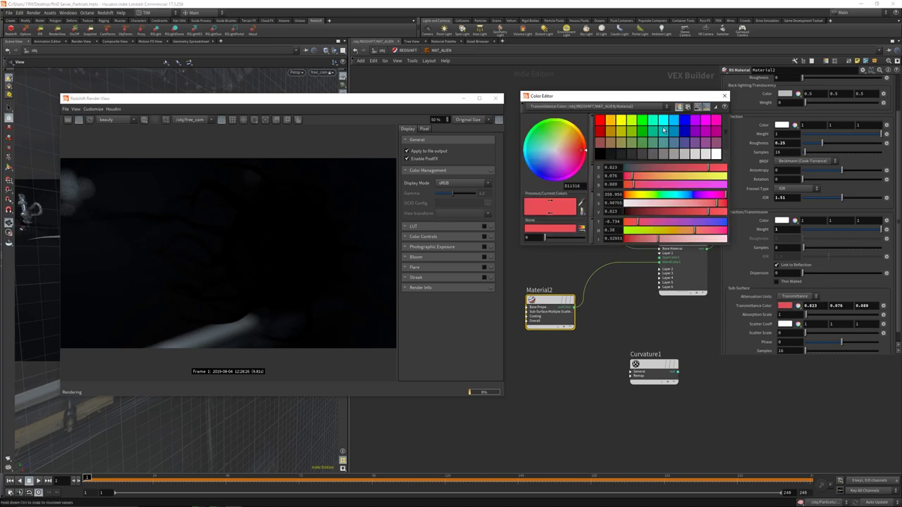
{"action": "left_click", "coordinate": [685, 123]}
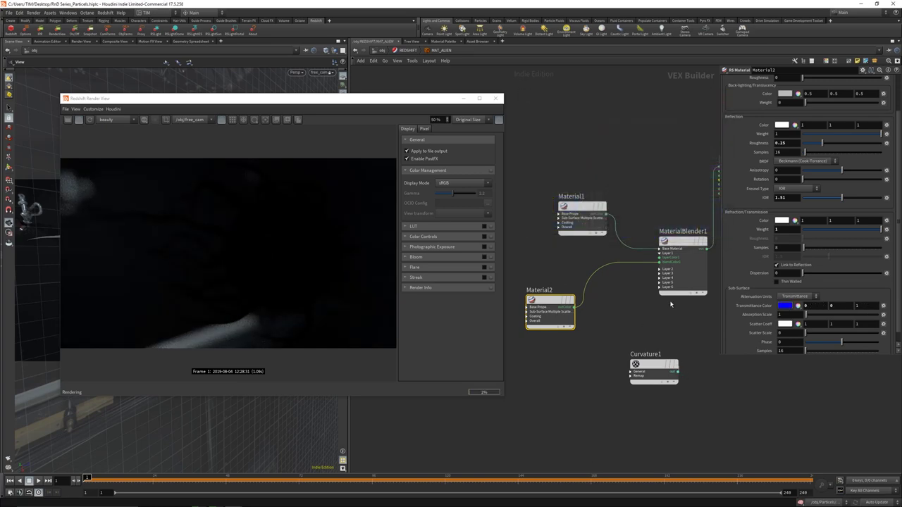
Step: Place Curvature1 between the two materials and wire MaterialBlender1's Layer 1 with Material2 into layerColor1 and Curvature1 into blendColor1
{"action": "left_click_drag", "start_coordinate": [664, 376], "coordinate": [533, 260]}
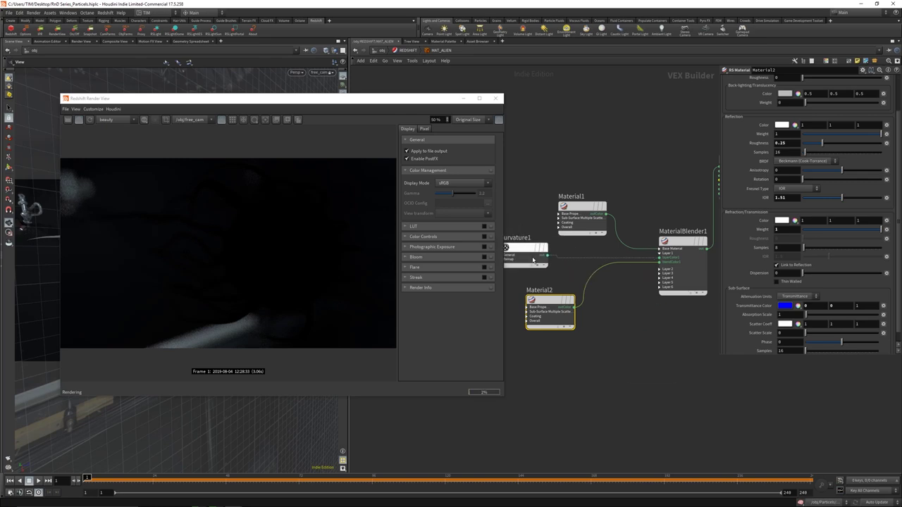
{"action": "scroll", "coordinate": [533, 261], "scroll_direction": "up", "scroll_amount": 2}
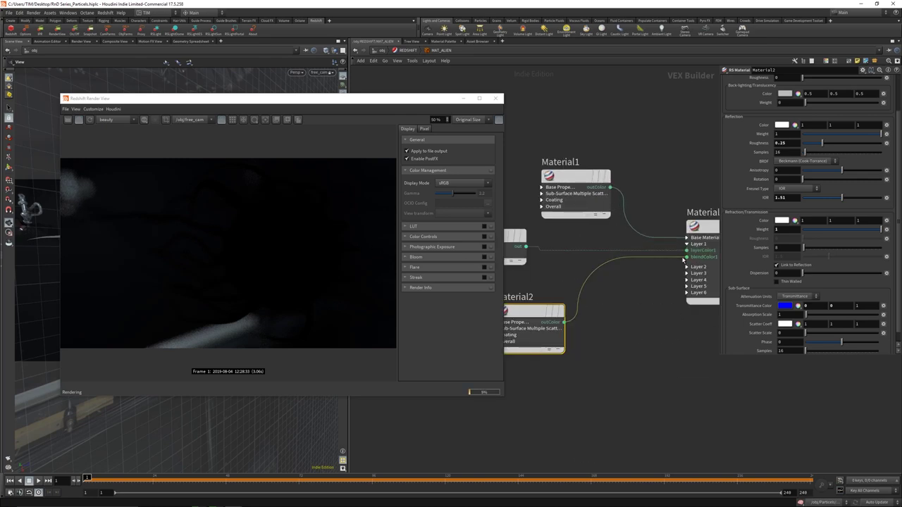
{"action": "left_click_drag", "start_coordinate": [686, 257], "coordinate": [686, 251]}
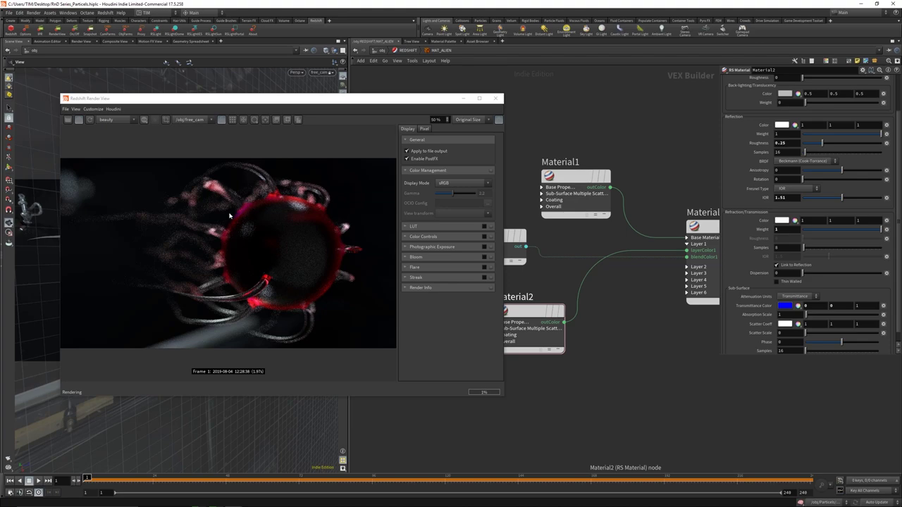
{"action": "scroll", "coordinate": [651, 284], "scroll_direction": "down", "scroll_amount": 3}
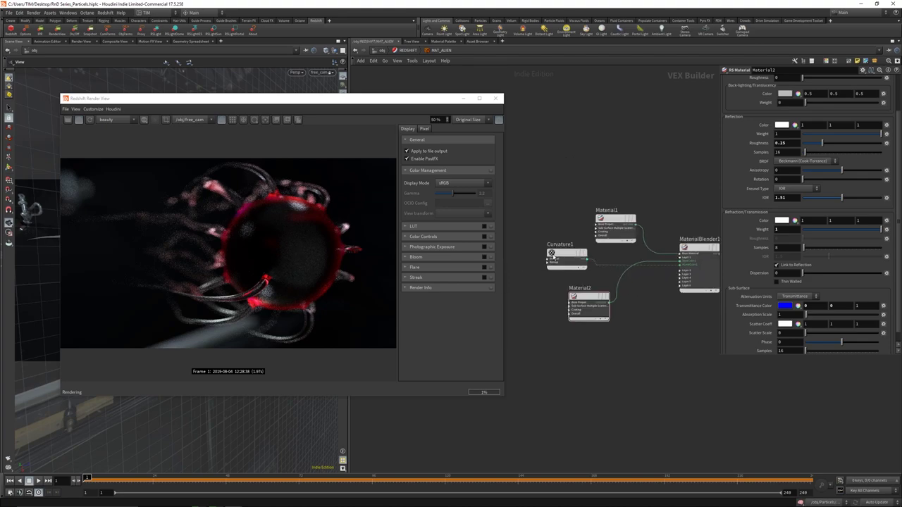
Step: Try the Aluminium preset on Material2 and limit the render to a region around the tendril base on the sphere
{"action": "left_click", "coordinate": [595, 313]}
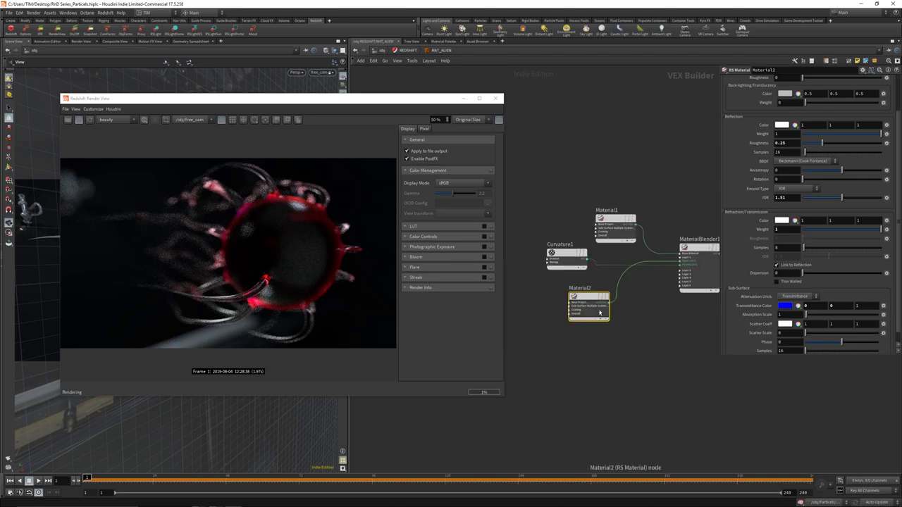
{"action": "scroll", "coordinate": [787, 140], "scroll_direction": "up", "scroll_amount": 2}
{"action": "left_click", "coordinate": [781, 88]}
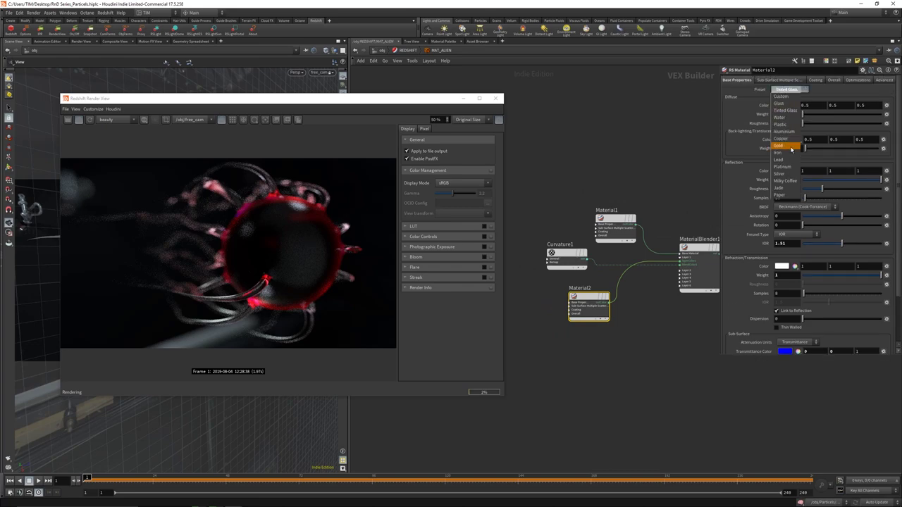
{"action": "left_click", "coordinate": [786, 133]}
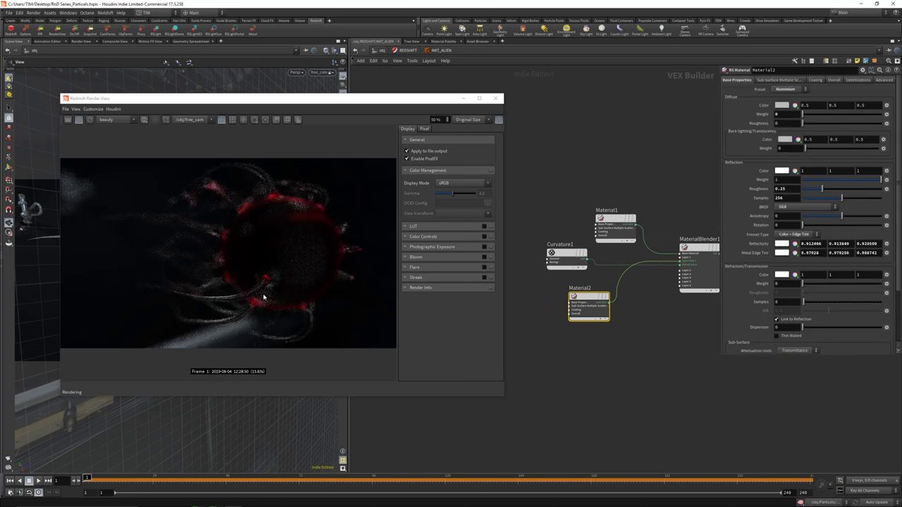
{"action": "scroll", "coordinate": [261, 291], "scroll_direction": "up", "scroll_amount": 5}
{"action": "left_click_drag", "start_coordinate": [197, 231], "coordinate": [327, 324]}
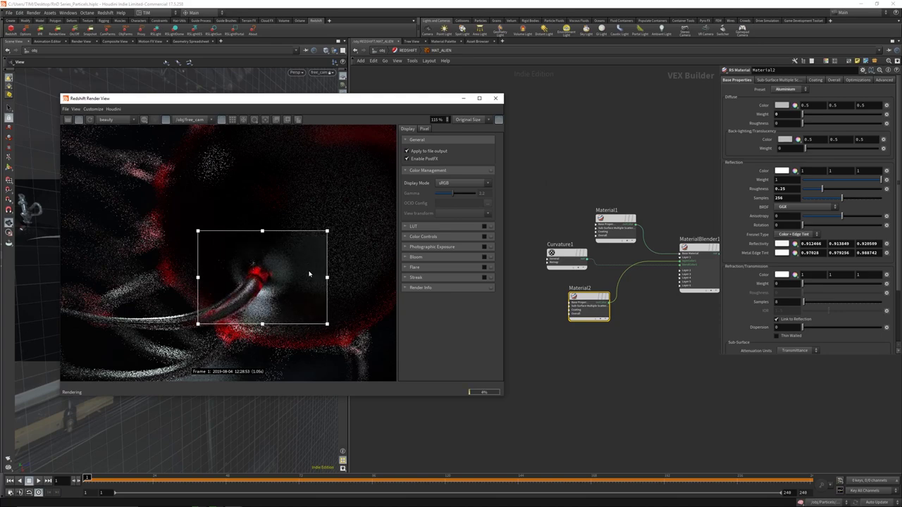
Step: Try the Copper preset on Material2, settle on the Gold preset and clear the render region
{"action": "left_click", "coordinate": [785, 90]}
{"action": "left_click", "coordinate": [787, 144]}
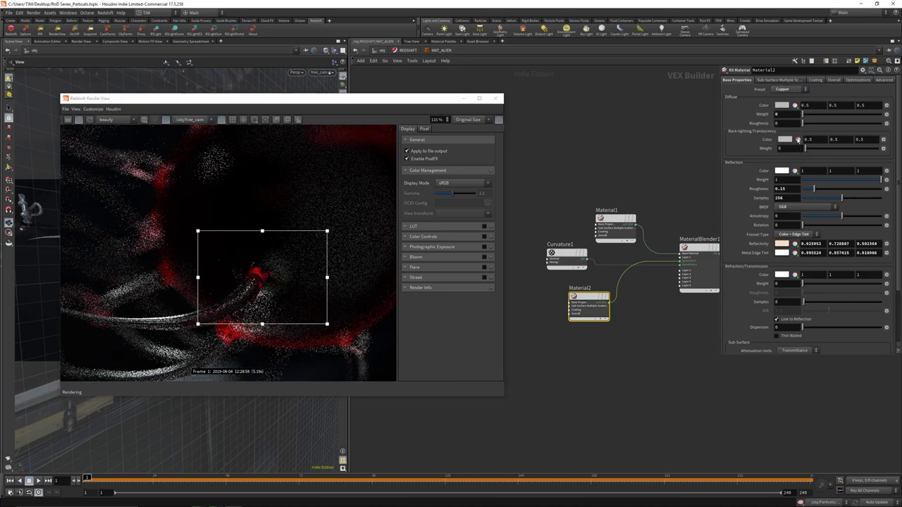
{"action": "left_click", "coordinate": [785, 90]}
{"action": "left_click", "coordinate": [786, 149]}
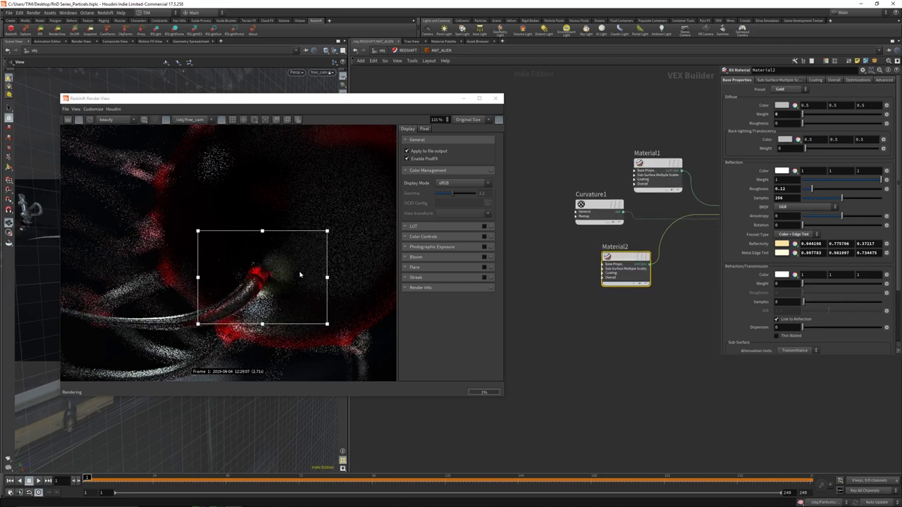
{"action": "scroll", "coordinate": [289, 275], "scroll_direction": "down", "scroll_amount": 3}
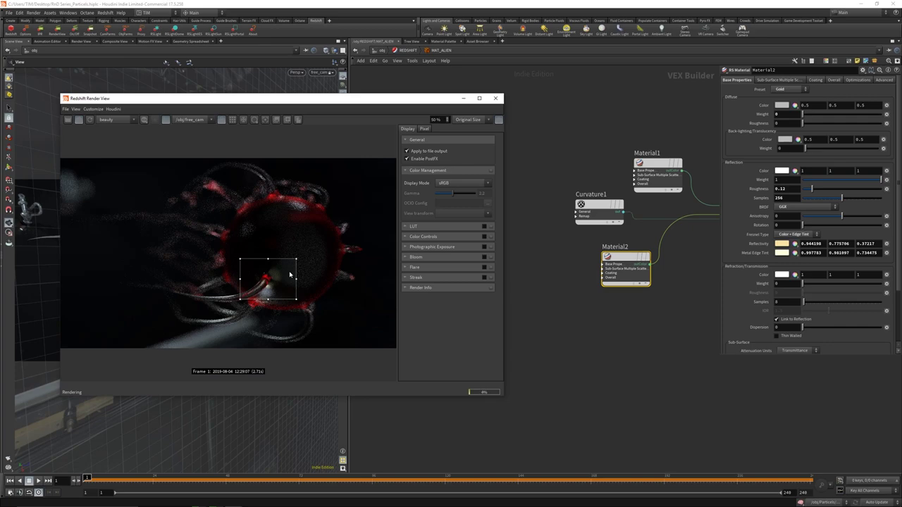
{"action": "left_click", "coordinate": [290, 274]}
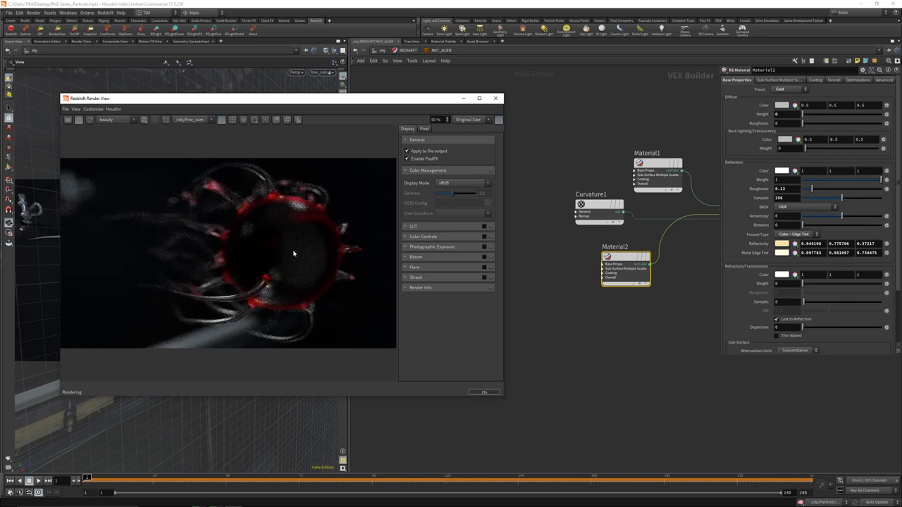
Step: Switch the Redshift render view to Fixed Scaling and save the scene file
{"action": "left_click", "coordinate": [468, 120]}
{"action": "left_click", "coordinate": [471, 134]}
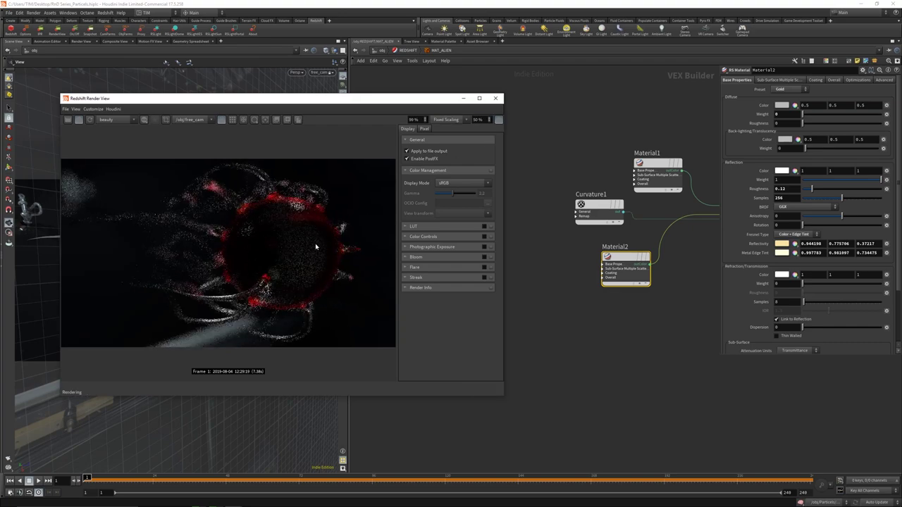
{"action": "key", "text": "ctrl+s"}
Step: Open the OUT network and set Redshift_ROP1's denoise engine to OptiX
{"action": "key", "text": "u"}
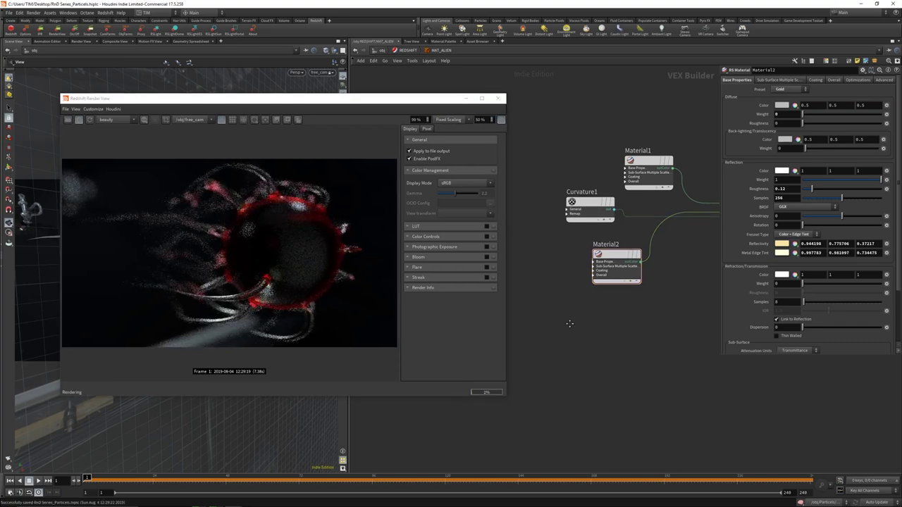
{"action": "key", "text": "u"}
{"action": "double_click", "coordinate": [616, 249]}
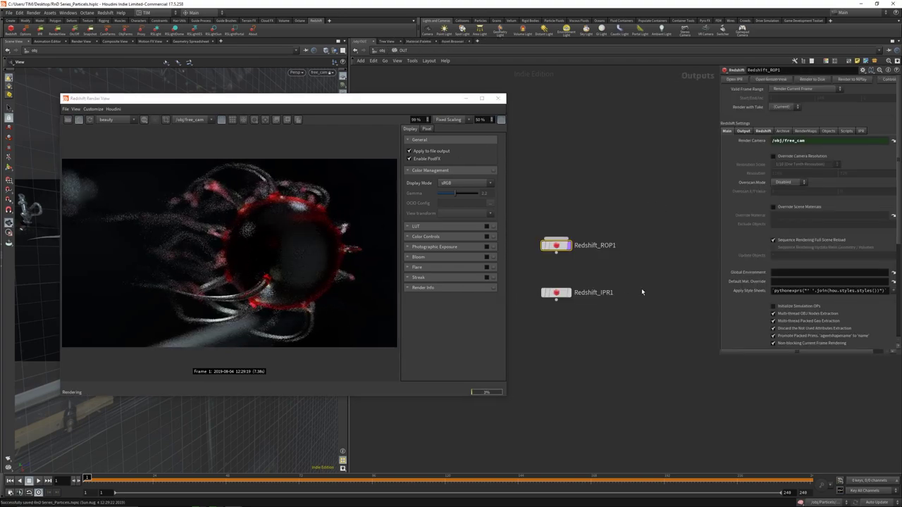
{"action": "left_click", "coordinate": [763, 132]}
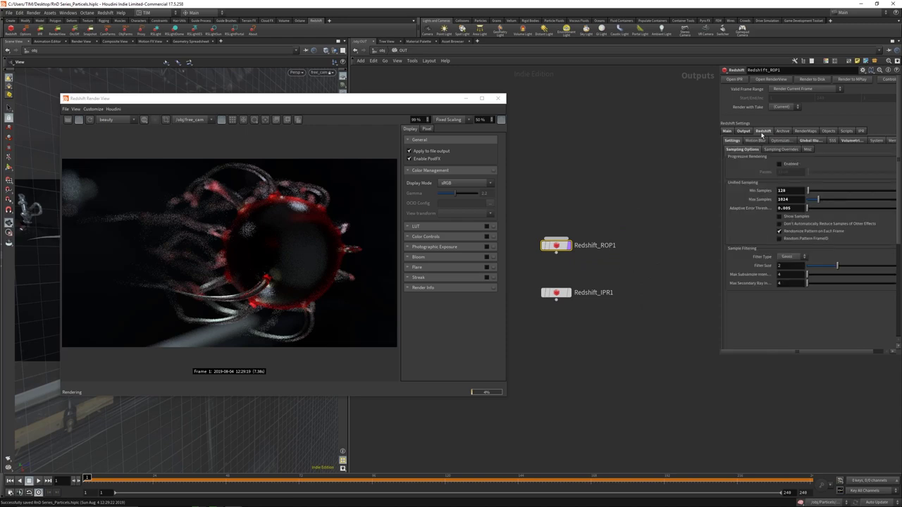
{"action": "left_click", "coordinate": [744, 132]}
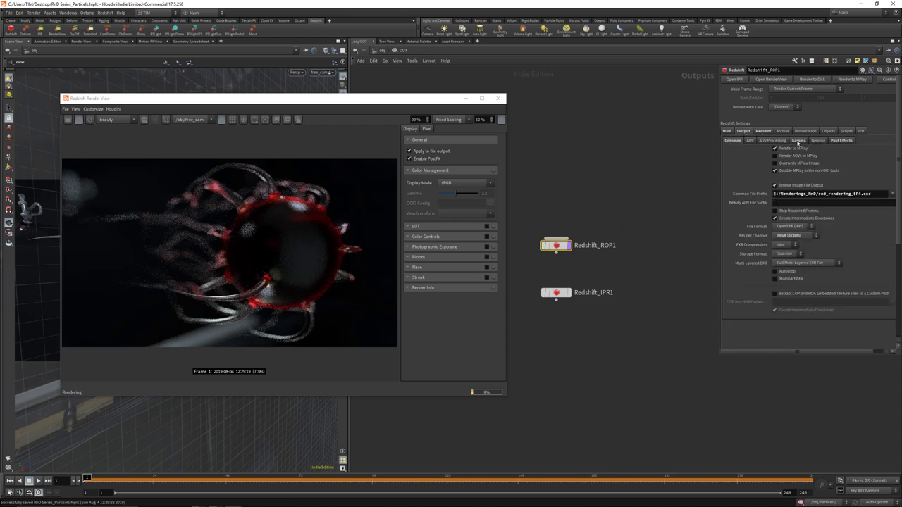
{"action": "left_click", "coordinate": [818, 140]}
{"action": "left_click", "coordinate": [786, 148]}
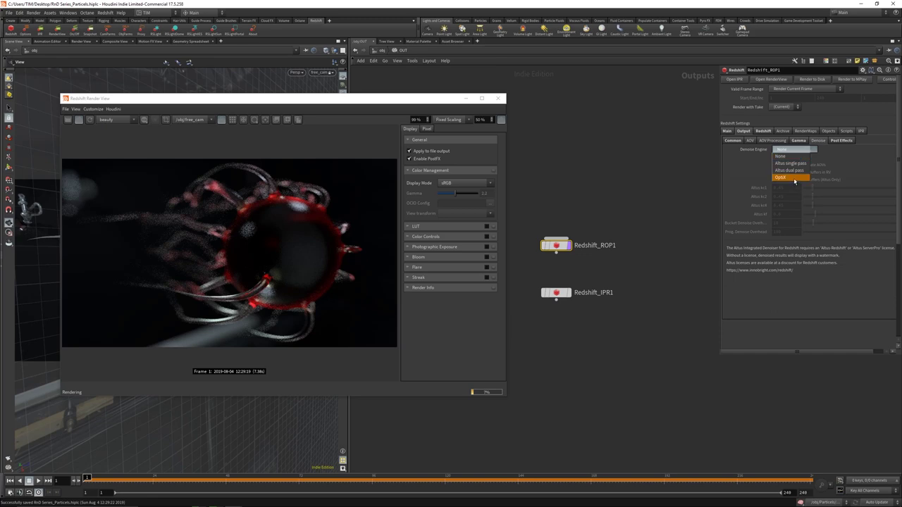
{"action": "left_click", "coordinate": [789, 177]}
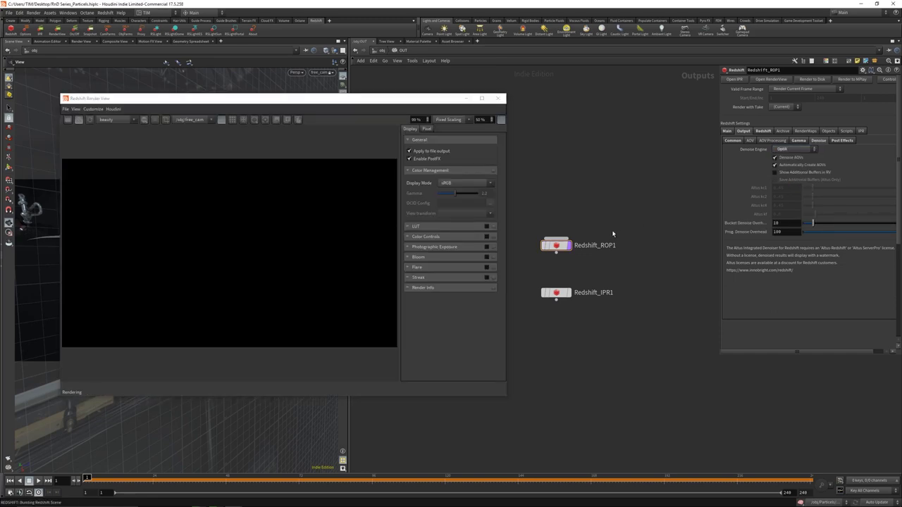
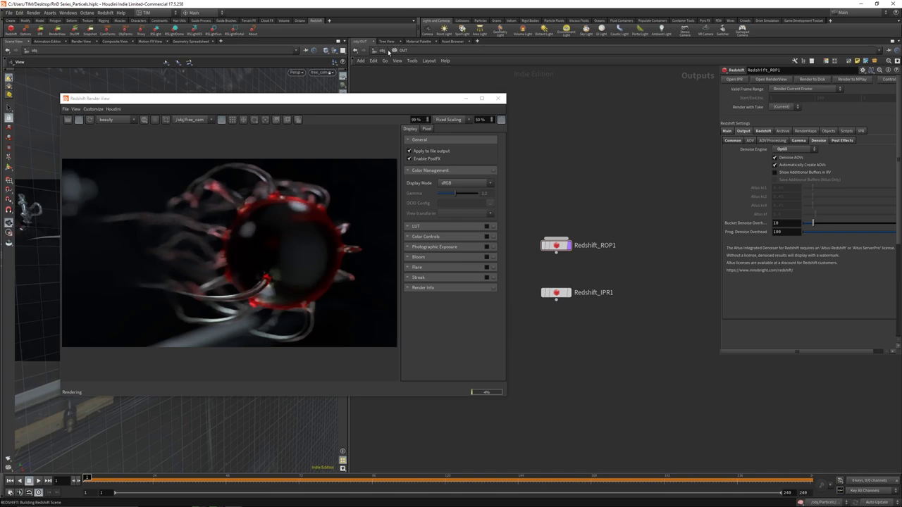
Step: Return to the MAT_ALIEN network and rearrange its nodes with Material1 on top, Material2 in the middle and Curvature1 at the bottom
{"action": "left_click", "coordinate": [384, 51]}
{"action": "double_click", "coordinate": [624, 234]}
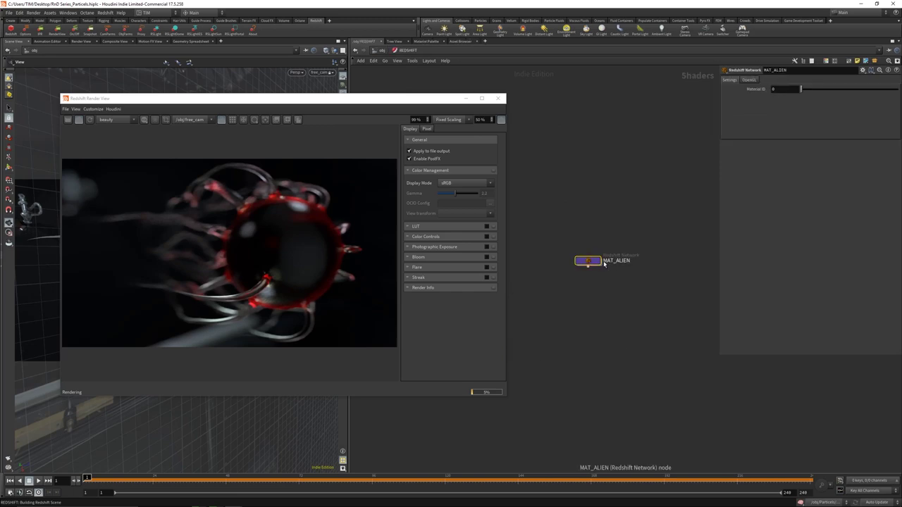
{"action": "double_click", "coordinate": [601, 262]}
{"action": "left_click_drag", "start_coordinate": [622, 150], "coordinate": [589, 160]}
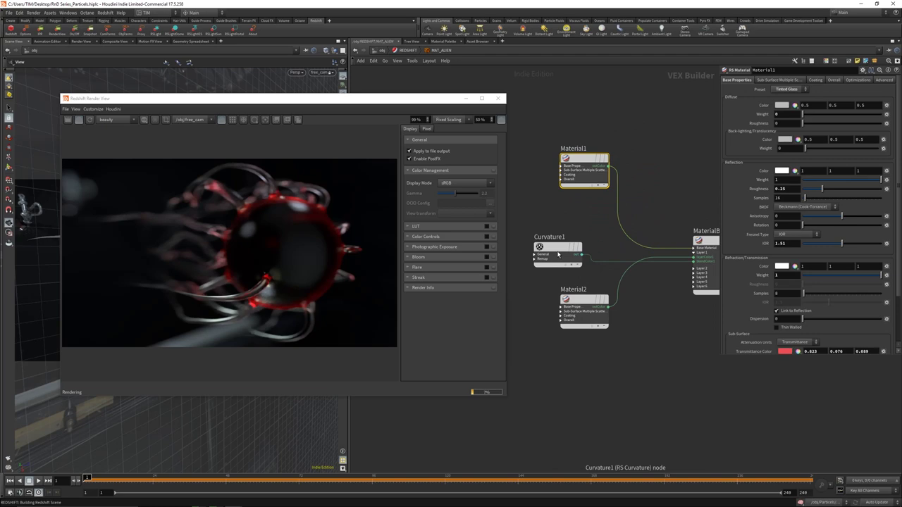
{"action": "left_click_drag", "start_coordinate": [558, 248], "coordinate": [585, 355]}
{"action": "mouse_move", "coordinate": [589, 299]}
{"action": "left_click_drag", "start_coordinate": [589, 298], "coordinate": [541, 249]}
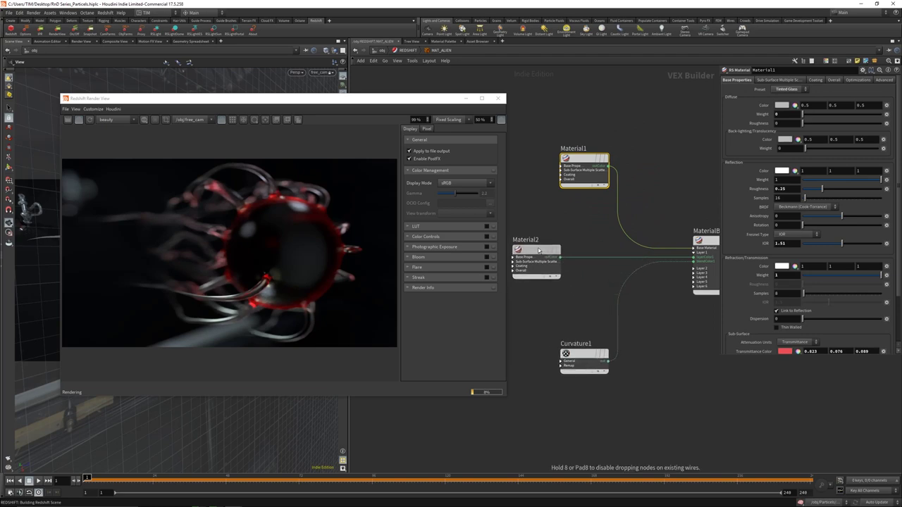
Step: Move Curvature1 directly below Material2 in the MAT_ALIEN network and set its mode to Convex
{"action": "left_click_drag", "start_coordinate": [584, 353], "coordinate": [535, 307]}
{"action": "middle_click_drag", "start_coordinate": [615, 314], "coordinate": [642, 315]}
{"action": "scroll", "coordinate": [644, 327], "scroll_direction": "down", "scroll_amount": 2}
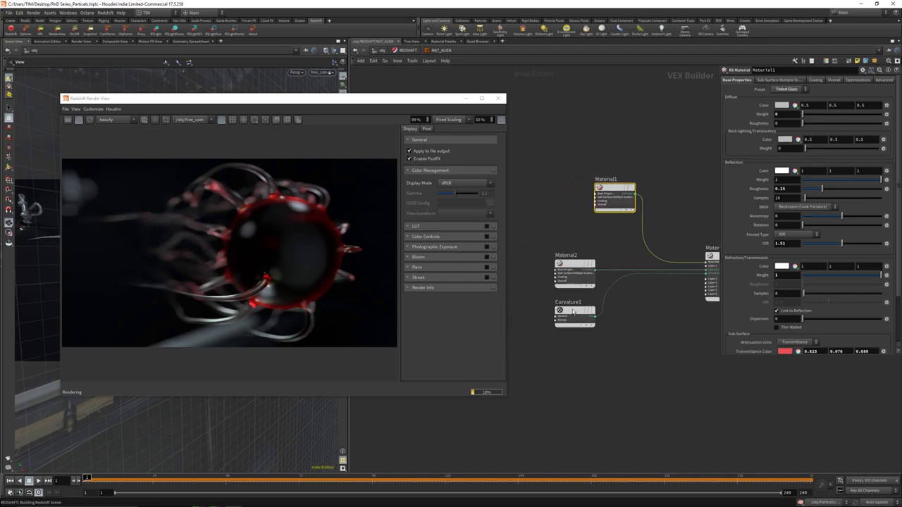
{"action": "left_click", "coordinate": [574, 313]}
{"action": "left_click", "coordinate": [784, 89]}
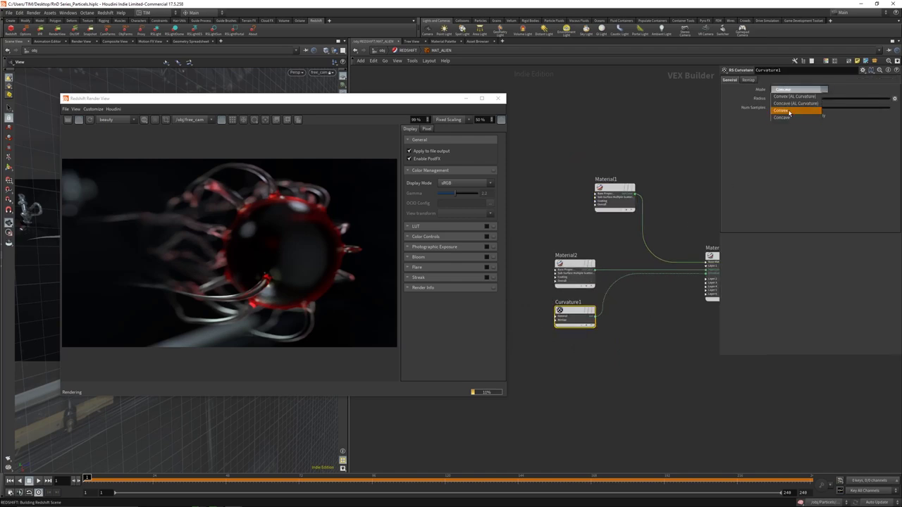
{"action": "left_click", "coordinate": [789, 109]}
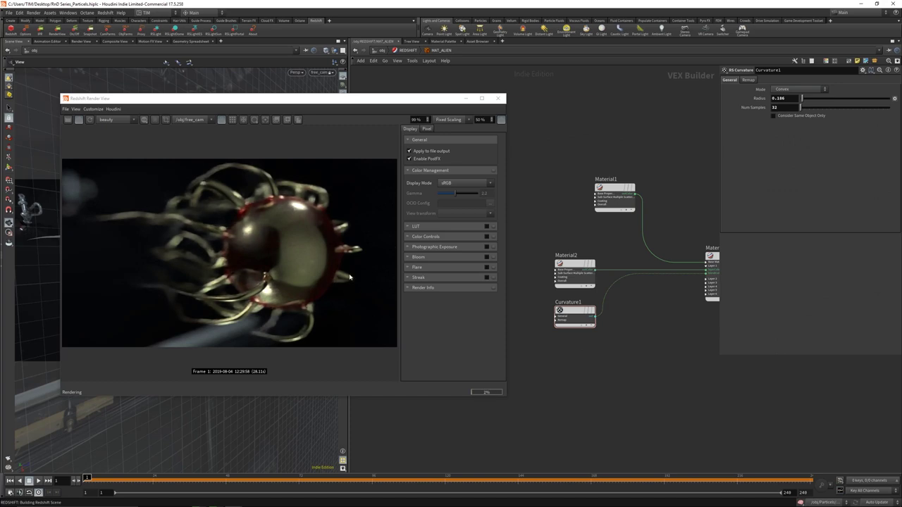
Step: Switch the Redshift render view to Original Size and set Redshift_ROP1's denoise engine to None in the OUT network
{"action": "left_click", "coordinate": [449, 120]}
{"action": "left_click", "coordinate": [458, 129]}
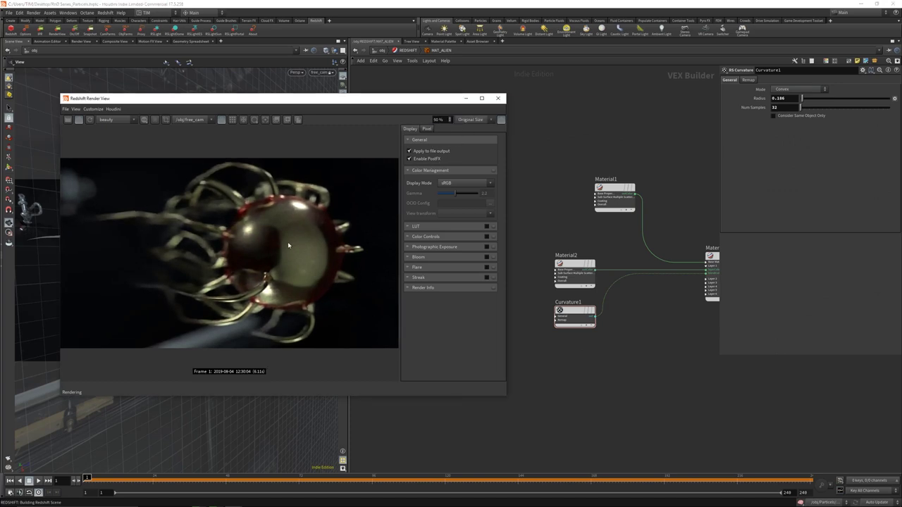
{"action": "left_click", "coordinate": [408, 50]}
{"action": "left_click", "coordinate": [378, 50]}
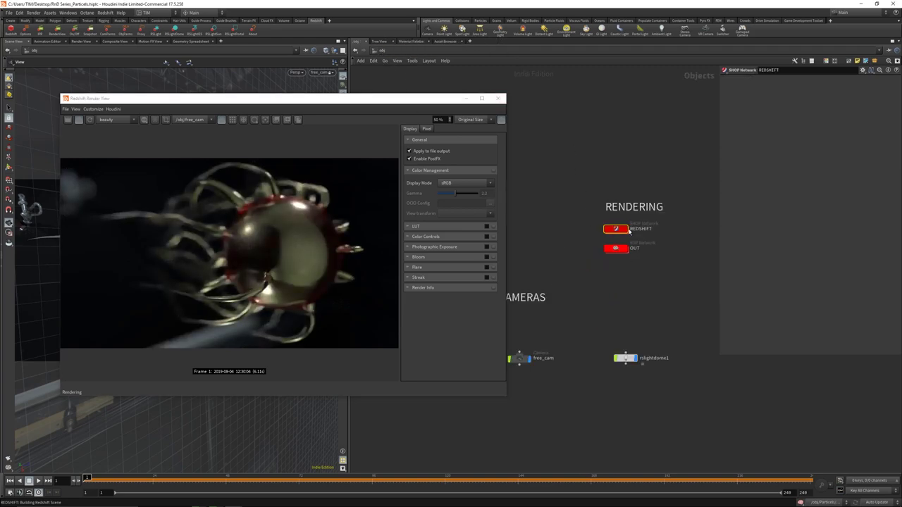
{"action": "double_click", "coordinate": [616, 248]}
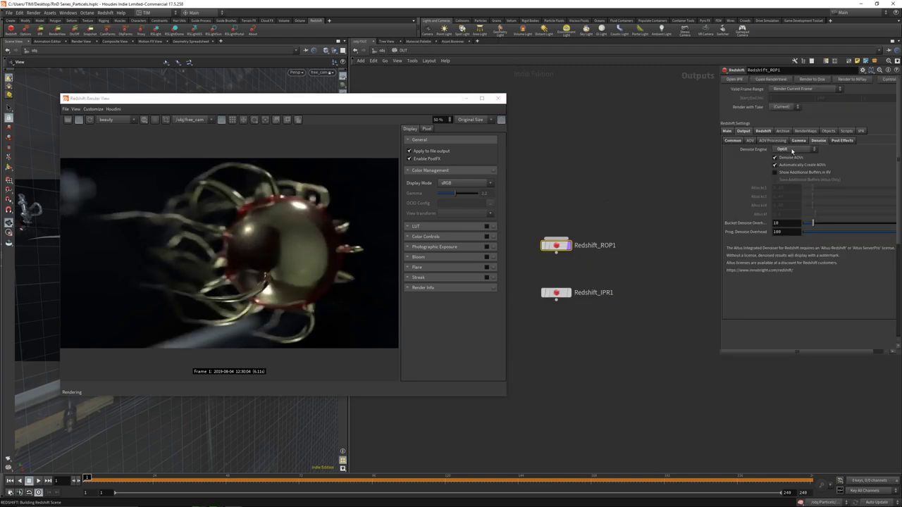
{"action": "left_click", "coordinate": [791, 151]}
{"action": "left_click", "coordinate": [788, 152]}
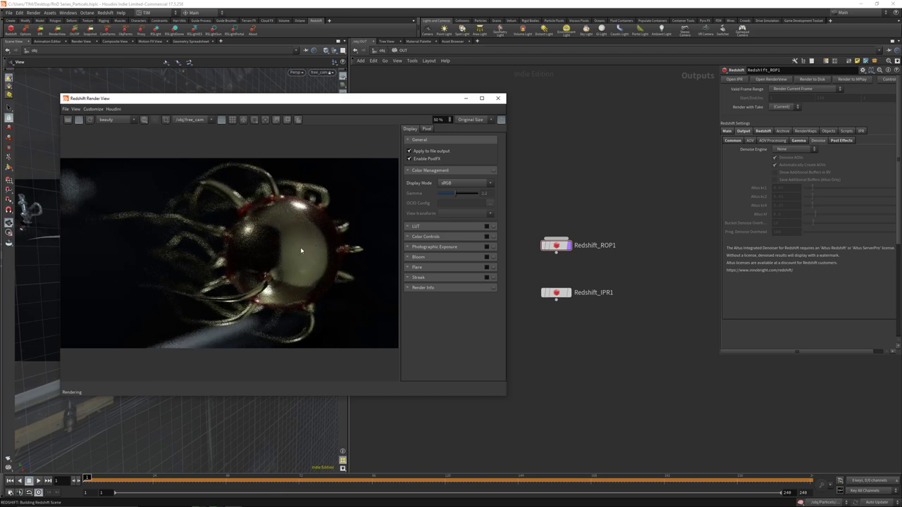
Step: Return to the MAT_ALIEN network and open Material1's transmittance color for editing
{"action": "left_click", "coordinate": [381, 50]}
{"action": "double_click", "coordinate": [589, 262]}
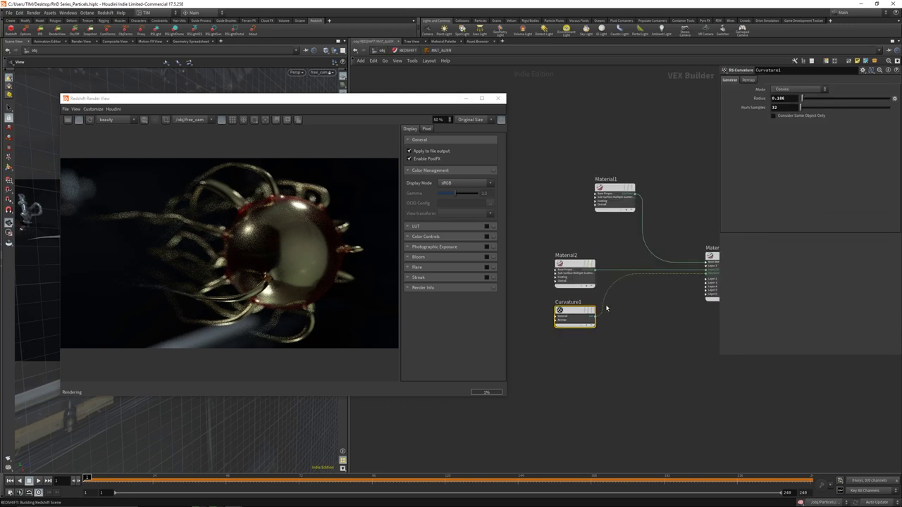
{"action": "left_click", "coordinate": [614, 197]}
{"action": "scroll", "coordinate": [788, 313], "scroll_direction": "down", "scroll_amount": 5}
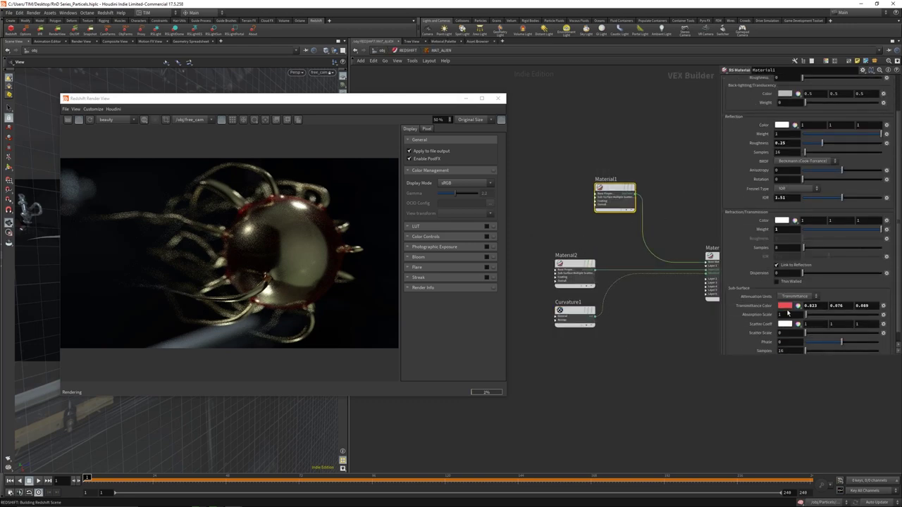
{"action": "left_click", "coordinate": [786, 306]}
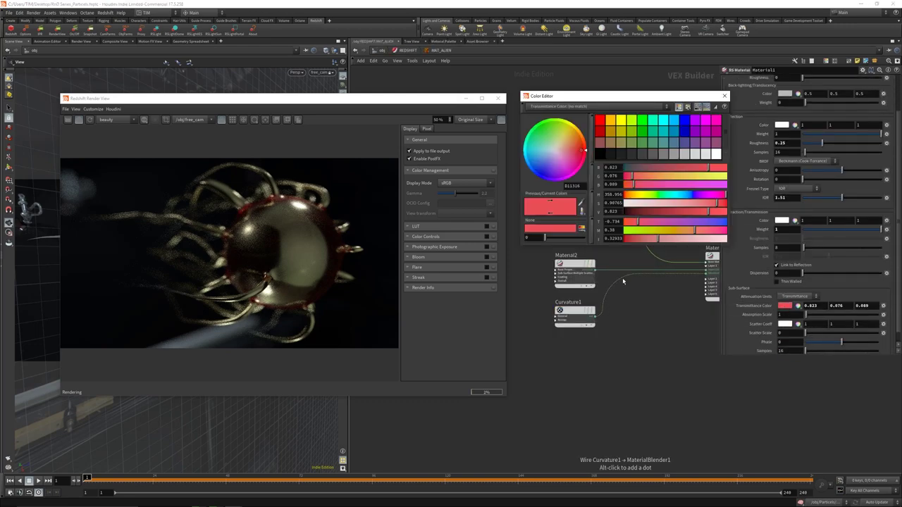
Step: Try cyan, white, pink and salmon as Material1's transmittance color
{"action": "left_click", "coordinate": [677, 194]}
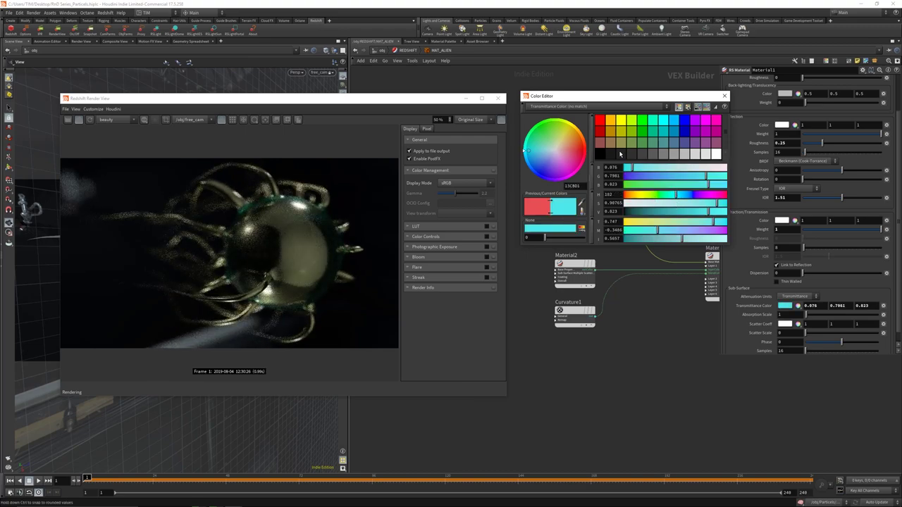
{"action": "left_click", "coordinate": [716, 154]}
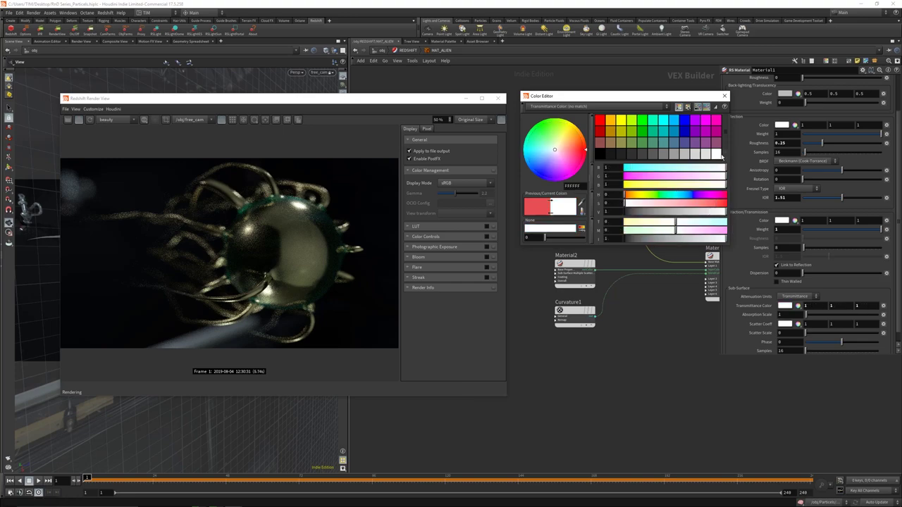
{"action": "left_click", "coordinate": [716, 120]}
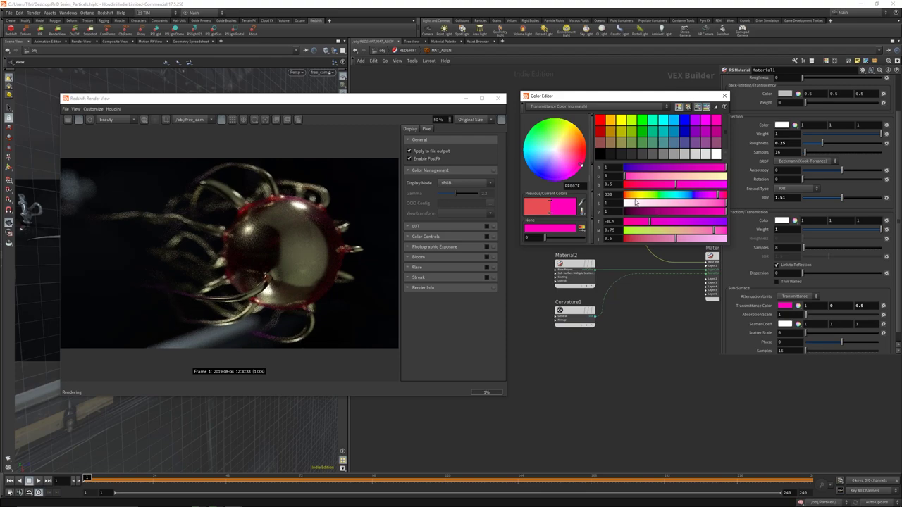
{"action": "mouse_move", "coordinate": [658, 191]}
{"action": "left_mouse_down"}
{"action": "mouse_move", "coordinate": [645, 185]}
{"action": "mouse_move", "coordinate": [652, 177]}
{"action": "left_mouse_up"}
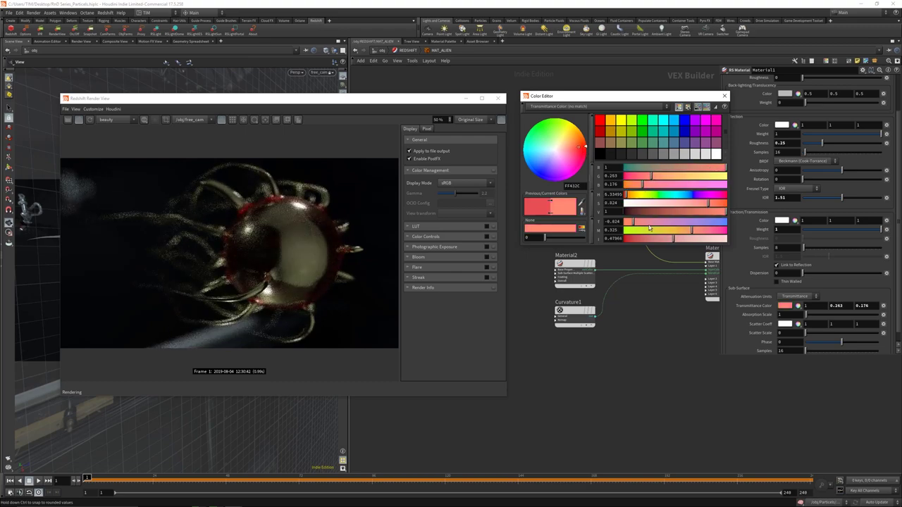
Step: Set Material1's transmittance color to a light orange of about 1, 0.437, 0.166 and close the color editor
{"action": "left_click", "coordinate": [616, 121]}
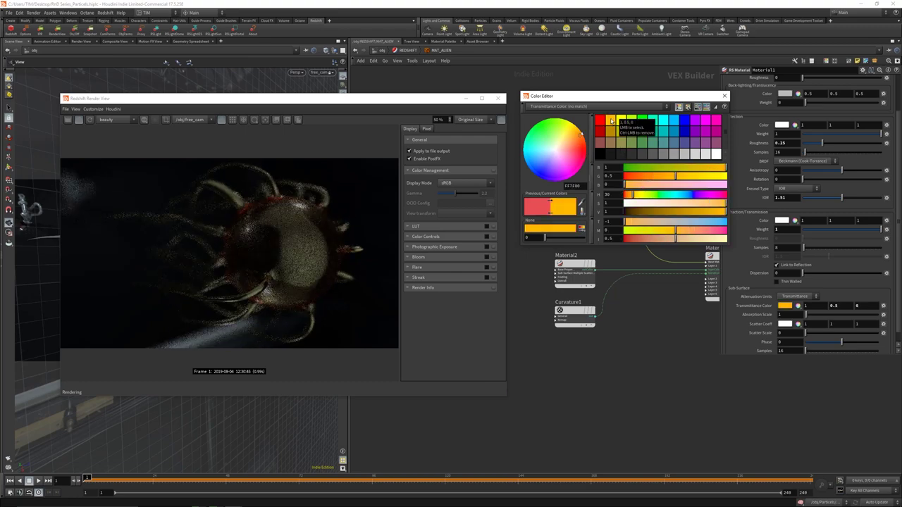
{"action": "left_click_drag", "start_coordinate": [673, 176], "coordinate": [663, 177]}
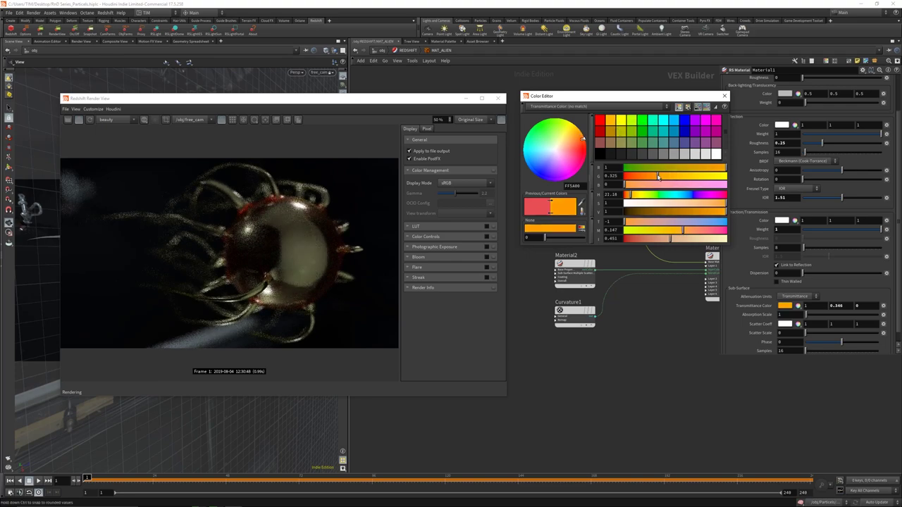
{"action": "left_click_drag", "start_coordinate": [726, 206], "coordinate": [708, 206]}
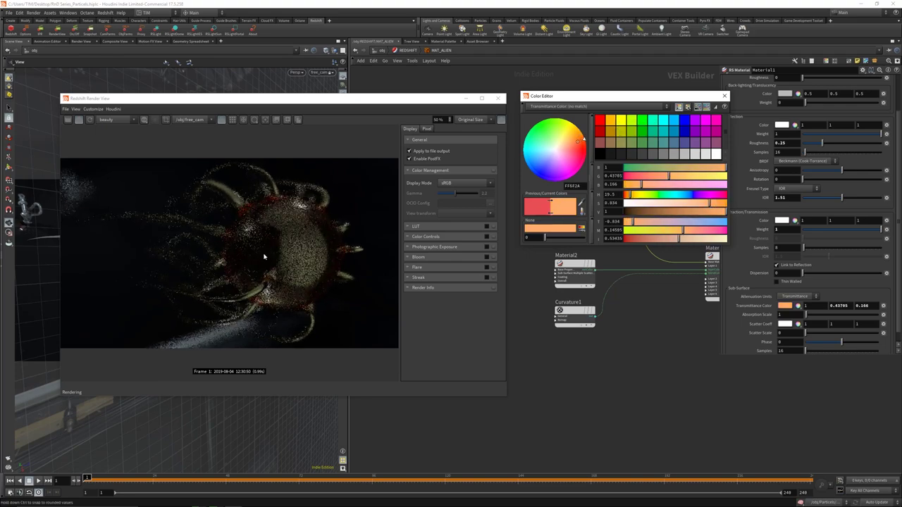
{"action": "left_click", "coordinate": [264, 260]}
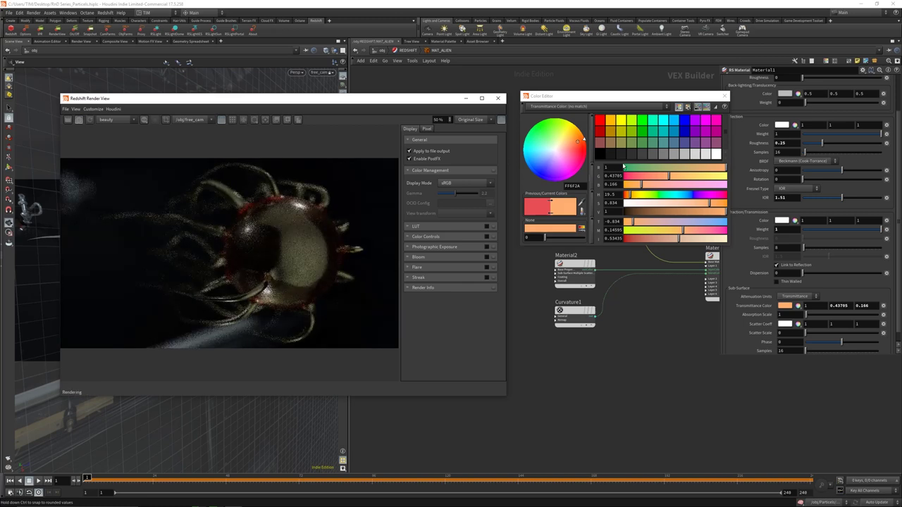
{"action": "left_click", "coordinate": [725, 96]}
Step: Set Curvature1's mode to Concave
{"action": "left_click", "coordinate": [574, 314]}
{"action": "left_click", "coordinate": [799, 88]}
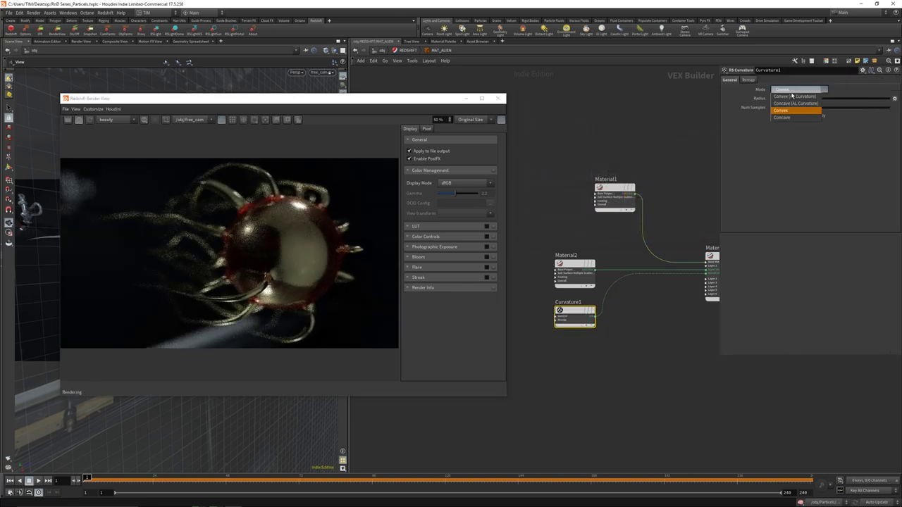
{"action": "left_click", "coordinate": [796, 117]}
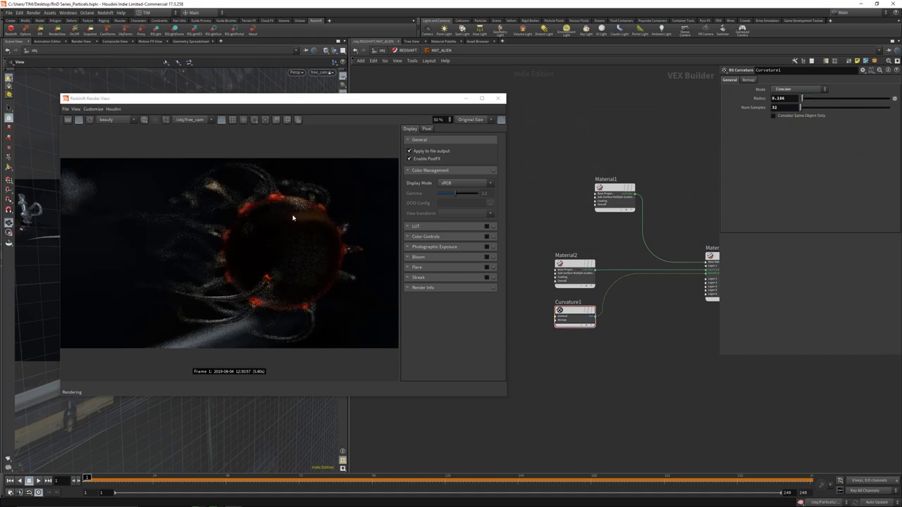
Step: Go up to the object level and duplicate the free_cam camera below the original
{"action": "left_click", "coordinate": [398, 85]}
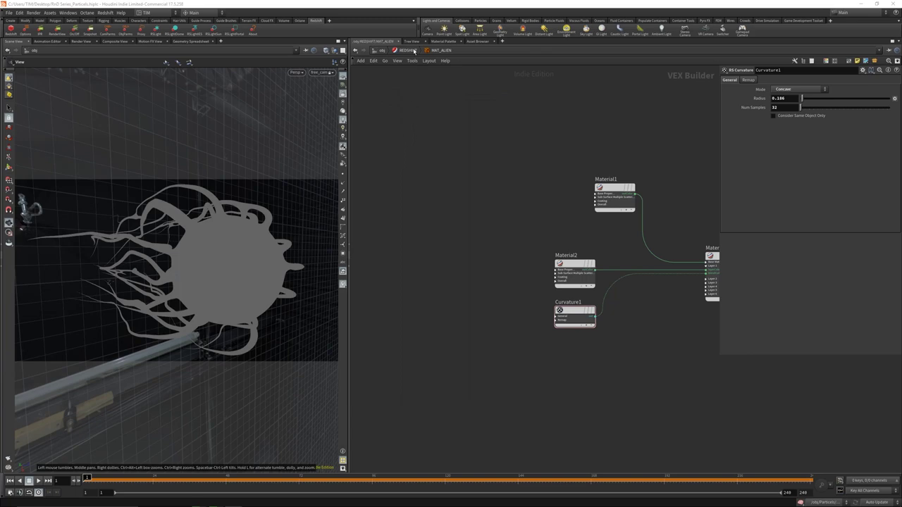
{"action": "key", "text": "u"}
{"action": "key", "text": "u"}
{"action": "left_click_drag", "start_coordinate": [519, 358], "coordinate": [520, 408], "text": "alt"}
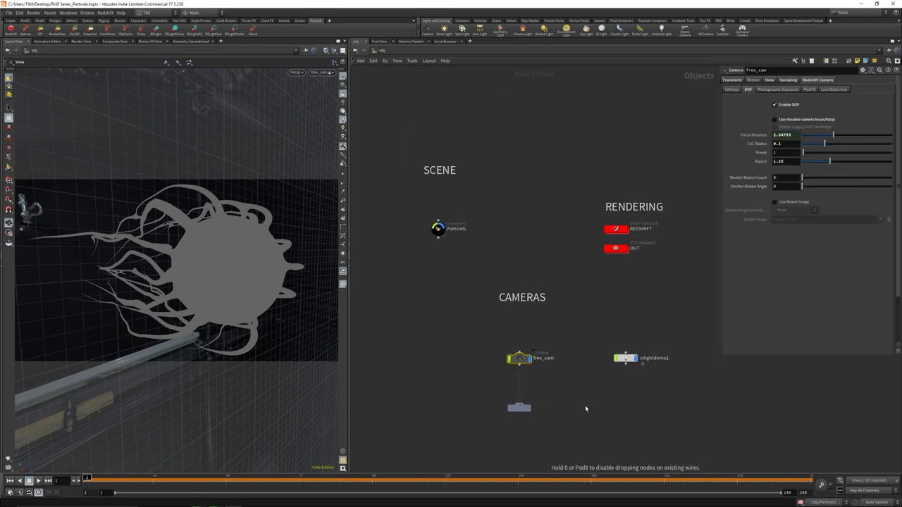
Step: Set the duplicated camera's focal length to 200 mm
{"action": "scroll", "coordinate": [582, 405], "scroll_direction": "up", "scroll_amount": 3}
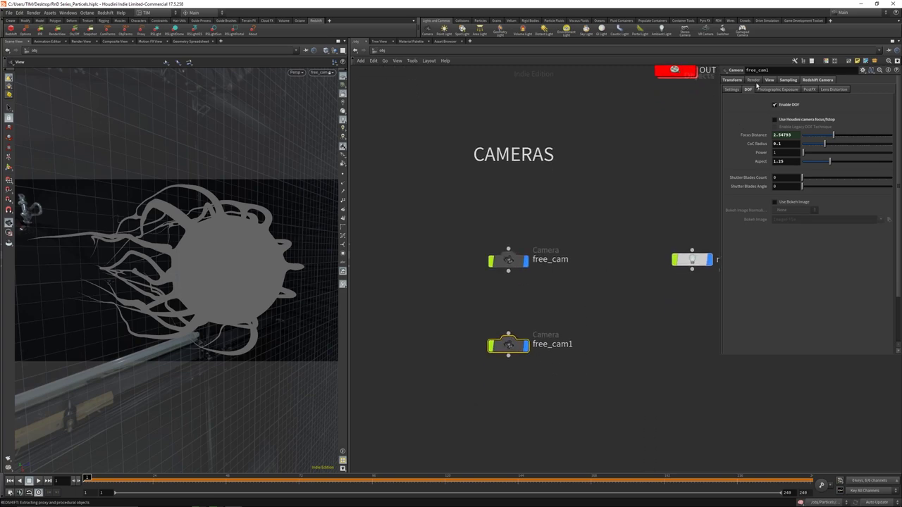
{"action": "left_click", "coordinate": [770, 80]}
{"action": "double_click", "coordinate": [791, 134]}
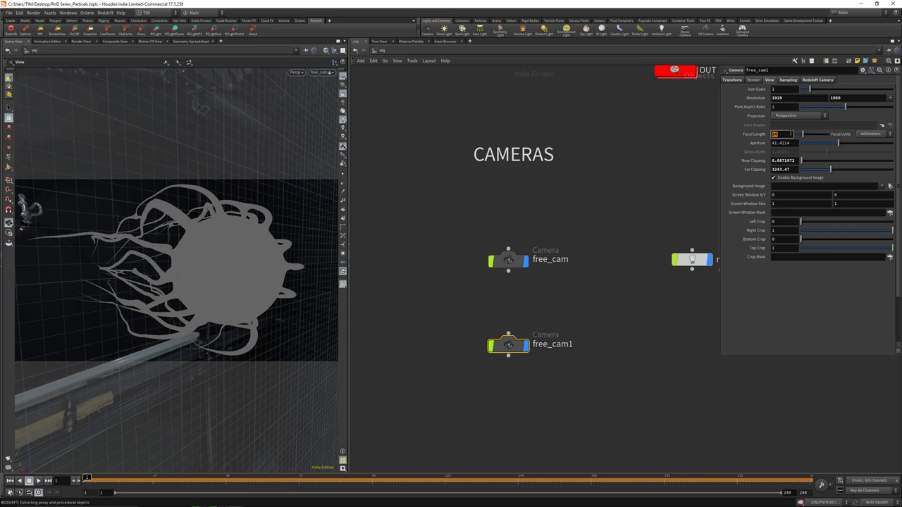
{"action": "type", "text": "200"}
{"action": "key", "text": "Return"}
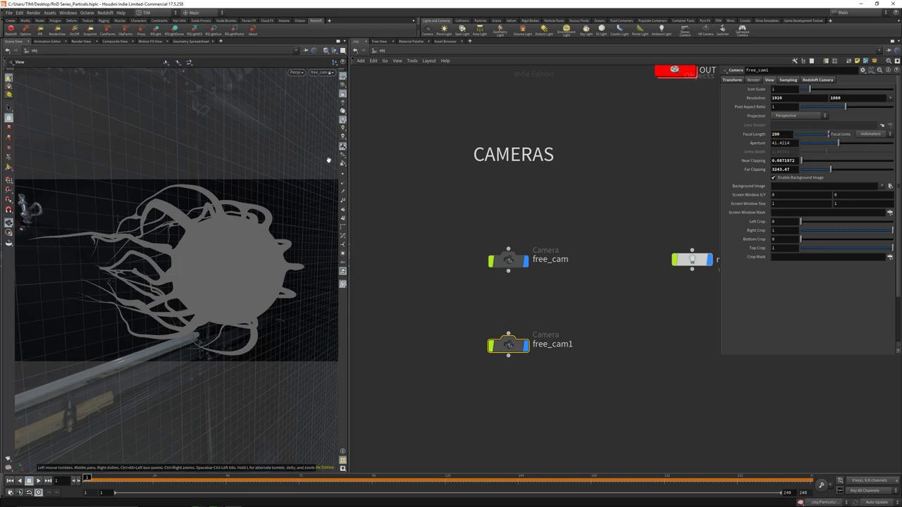
Step: Look through free_cam1 in the viewport and reposition it to frame the whole creature with its hanging tendrils
{"action": "left_click", "coordinate": [321, 74]}
{"action": "left_click", "coordinate": [319, 107]}
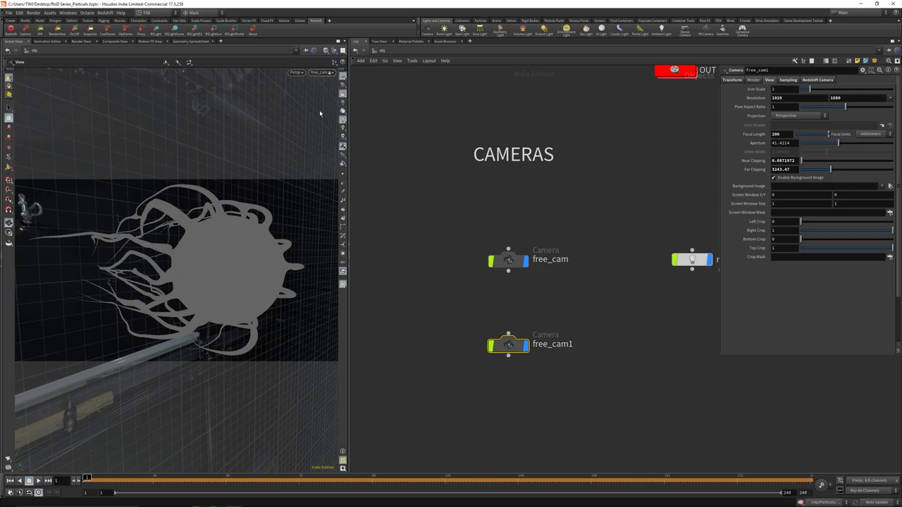
{"action": "left_click_drag", "start_coordinate": [228, 191], "coordinate": [245, 228]}
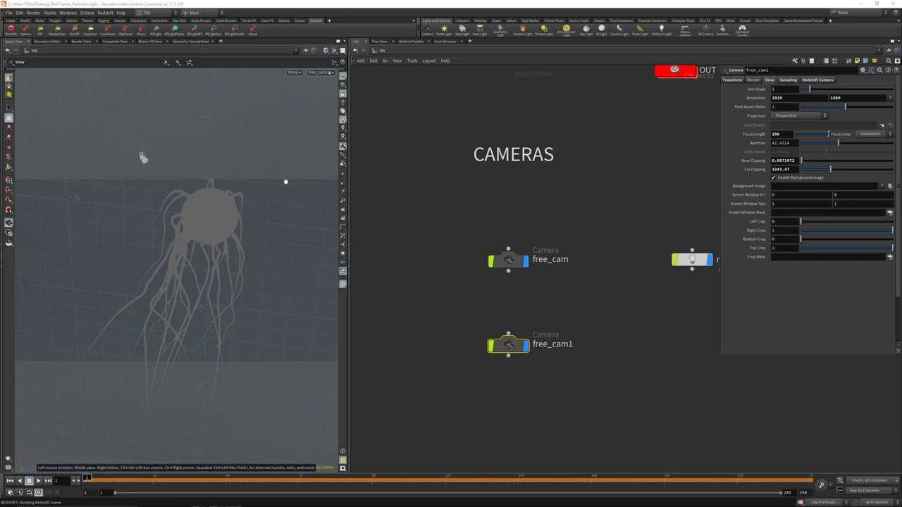
Step: Set free_cam1's CoC Radius to 0.25 in its Redshift depth-of-field settings
{"action": "left_click", "coordinate": [787, 80]}
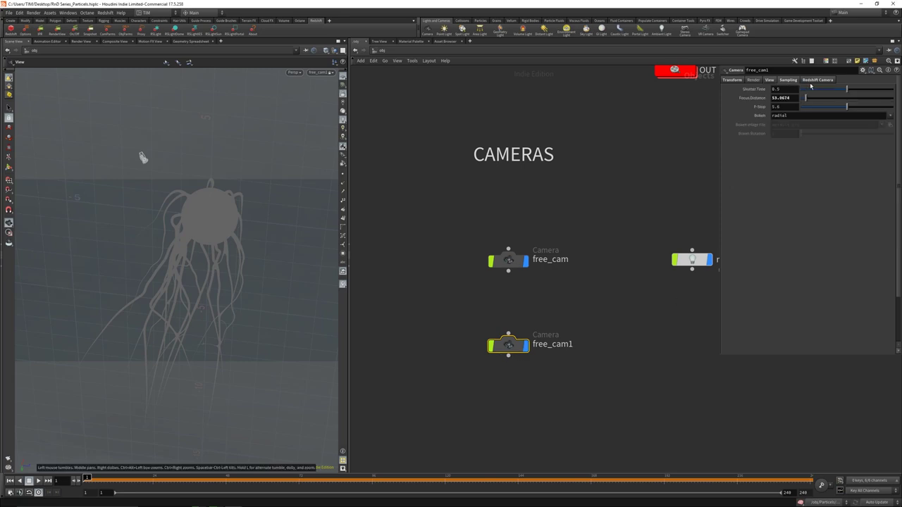
{"action": "left_click", "coordinate": [807, 82]}
{"action": "left_click", "coordinate": [782, 144]}
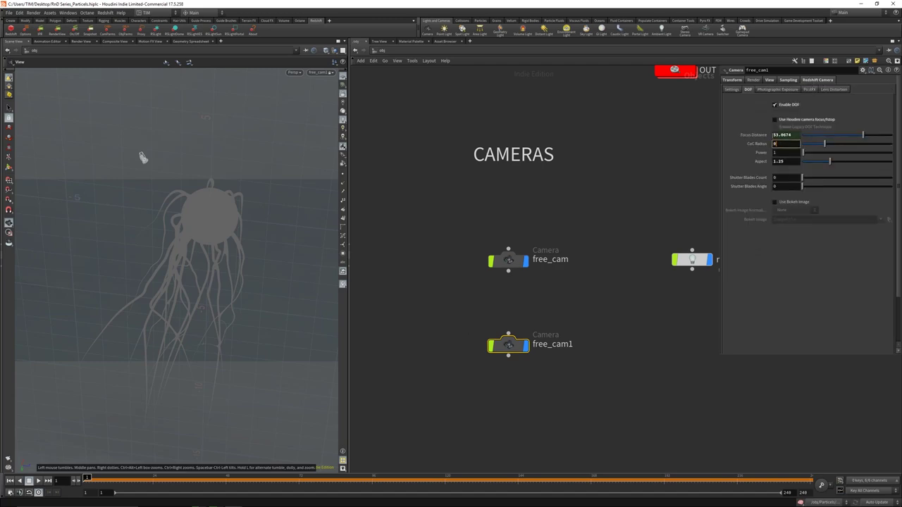
{"action": "type", "text": "0.25"}
{"action": "key", "text": "Return"}
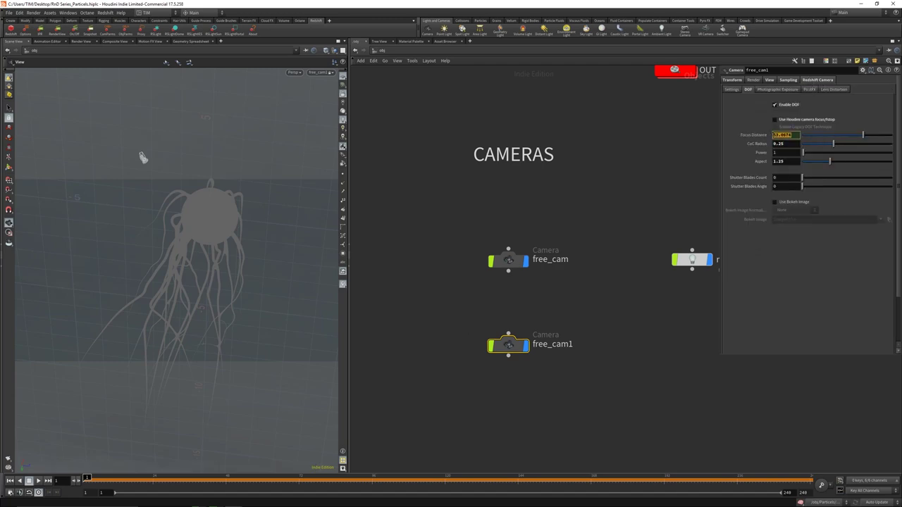
Step: Try a Focus Distance of 1 and a CoC Radius of 1 on free_cam1 and check the Redshift render
{"action": "type", "text": "1"}
{"action": "key", "text": "Return"}
{"action": "left_click", "coordinate": [786, 144]}
{"action": "type", "text": "1"}
{"action": "key", "text": "Return"}
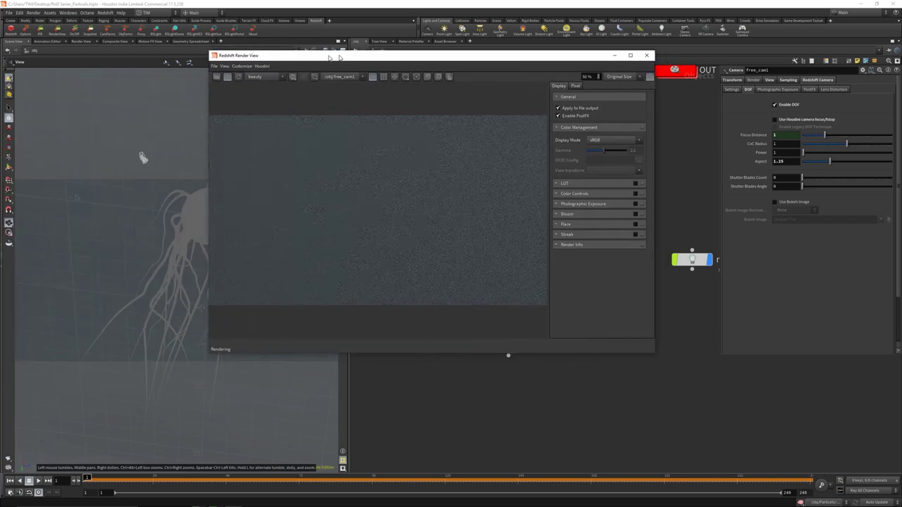
{"action": "left_click", "coordinate": [288, 96]}
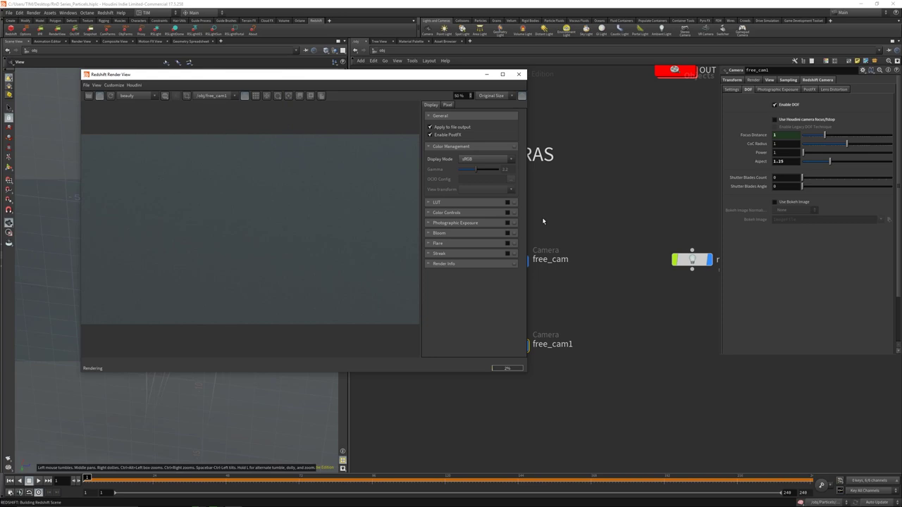
Step: Set free_cam1's CoC Radius to 0.25 and pick the creature's head in the render view as the focus point
{"action": "left_click", "coordinate": [788, 143]}
{"action": "type", "text": "0.2"}
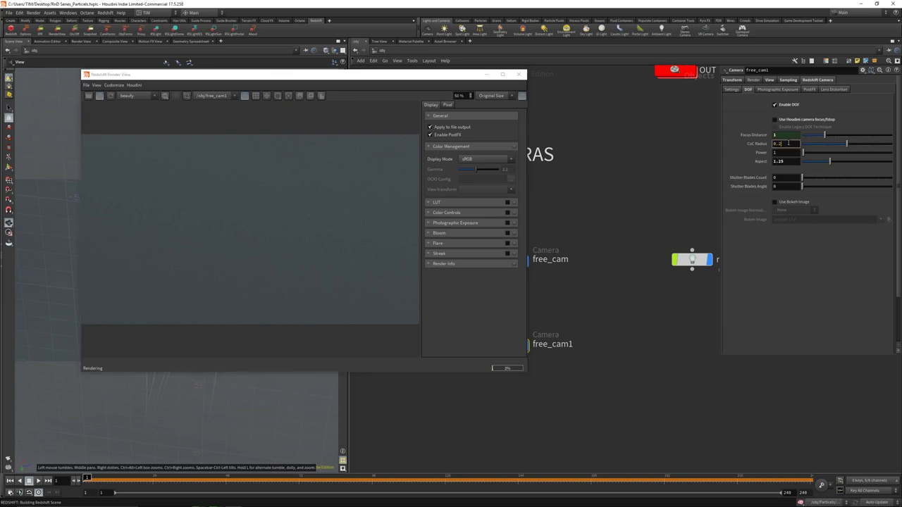
{"action": "type", "text": "5"}
{"action": "key", "text": "Return"}
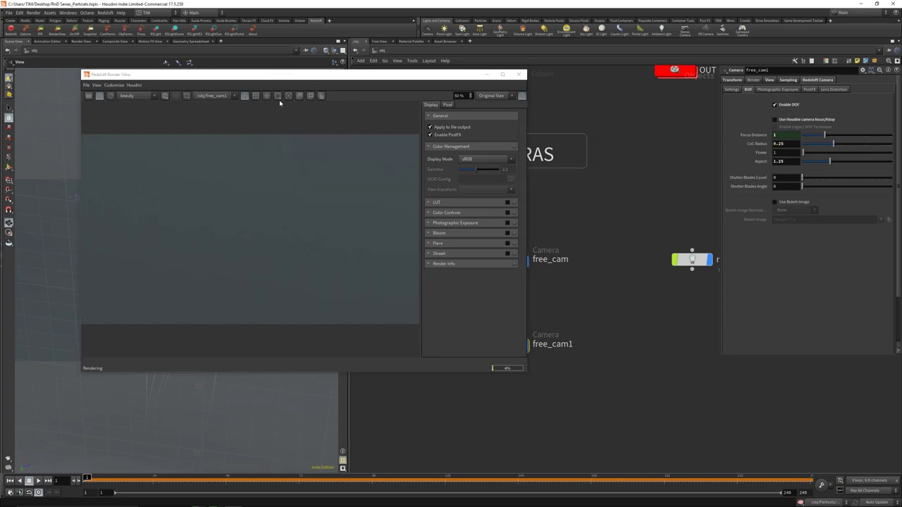
{"action": "left_click", "coordinate": [273, 188]}
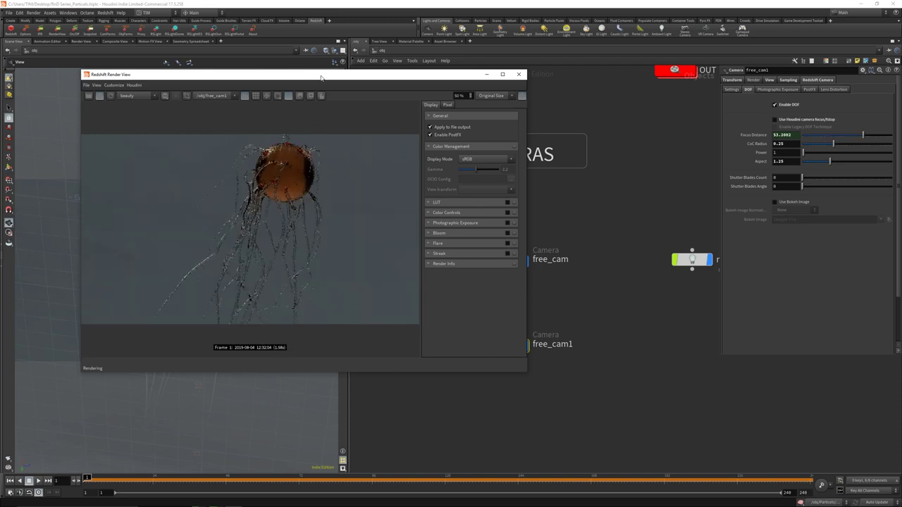
Step: Set free_cam1's CoC Radius to 0.5 and inspect the blur on the tendrils in the Redshift render
{"action": "left_click_drag", "start_coordinate": [323, 78], "coordinate": [460, 90]}
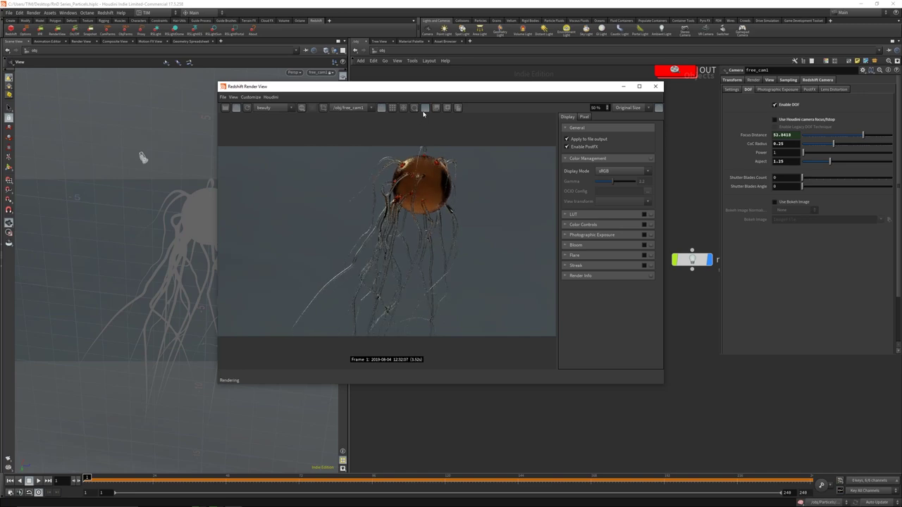
{"action": "scroll", "coordinate": [423, 310], "scroll_direction": "up", "scroll_amount": 3}
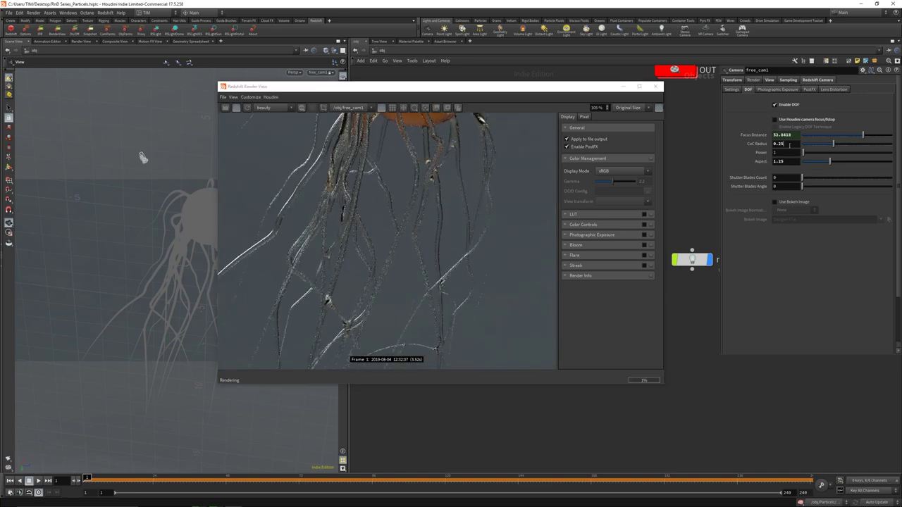
{"action": "left_click", "coordinate": [787, 143]}
{"action": "type", "text": "0.5"}
{"action": "key", "text": "Return"}
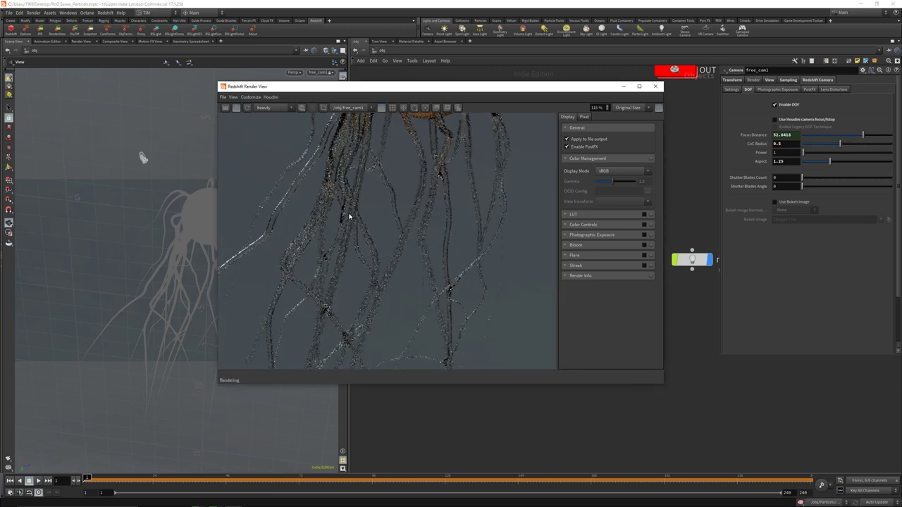
{"action": "scroll", "coordinate": [399, 249], "scroll_direction": "down", "scroll_amount": 2}
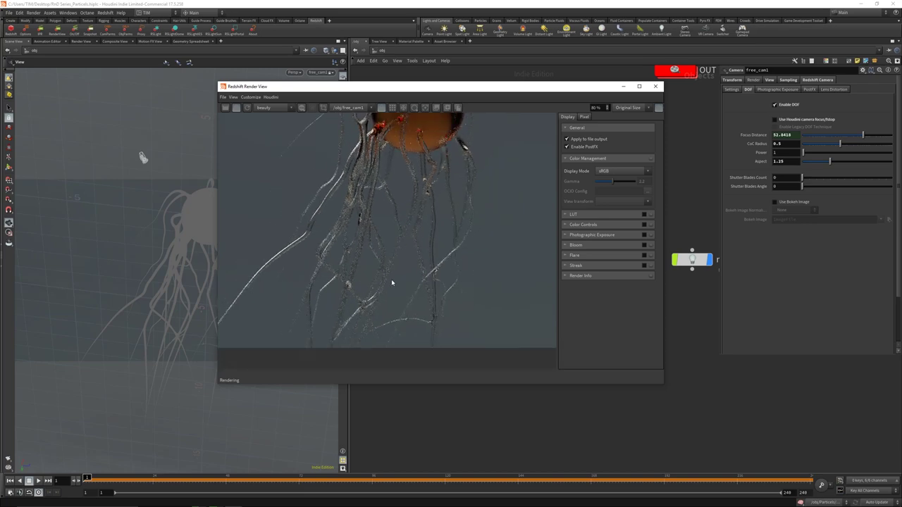
{"action": "scroll", "coordinate": [395, 279], "scroll_direction": "down", "scroll_amount": 1}
{"action": "left_click_drag", "start_coordinate": [468, 97], "coordinate": [313, 92]}
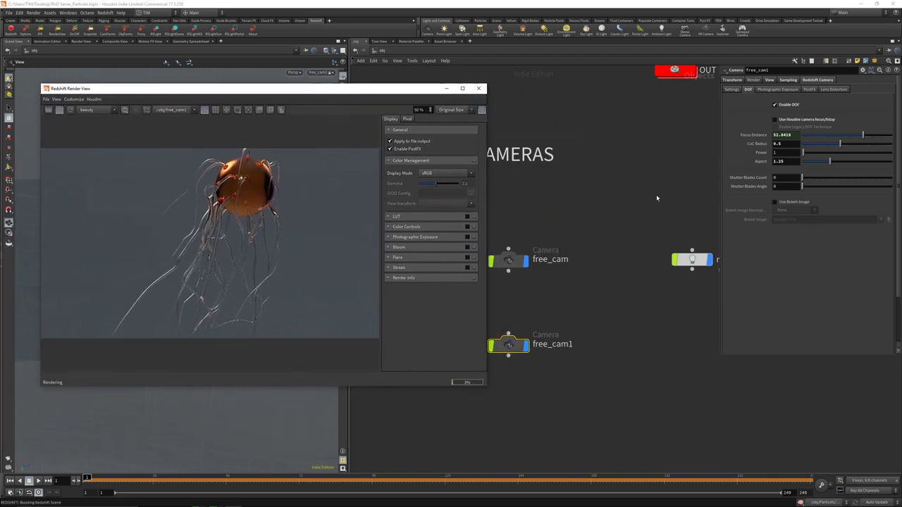
Step: Reframe the creature slightly farther away through free_cam1 and refocus the depth of field on its head in the render view
{"action": "scroll", "coordinate": [599, 224], "scroll_direction": "down", "scroll_amount": 2}
{"action": "middle_click_drag", "start_coordinate": [599, 224], "coordinate": [614, 248]}
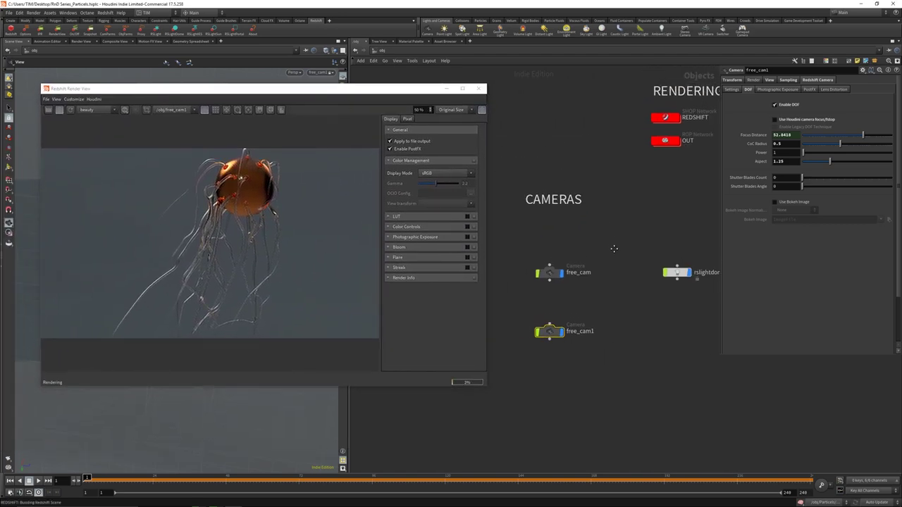
{"action": "left_click_drag", "start_coordinate": [271, 89], "coordinate": [566, 82]}
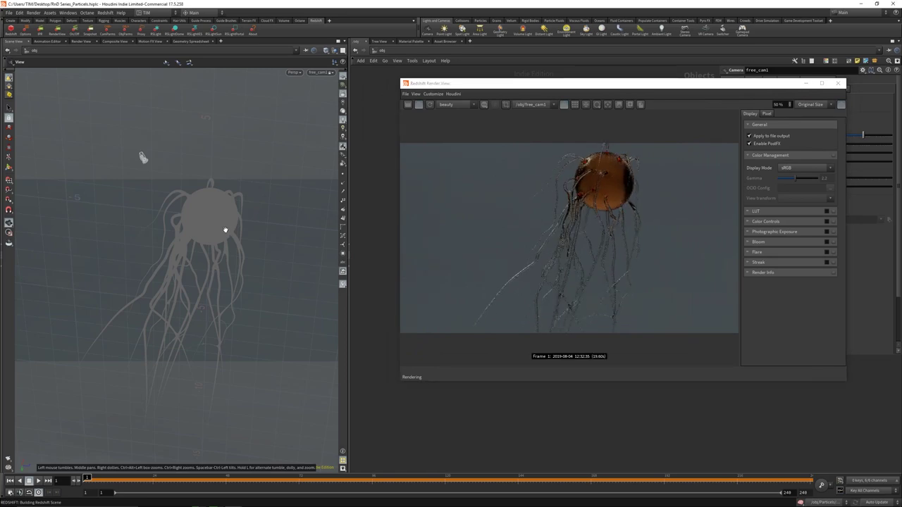
{"action": "key", "text": "w"}
{"action": "key", "text": "w"}
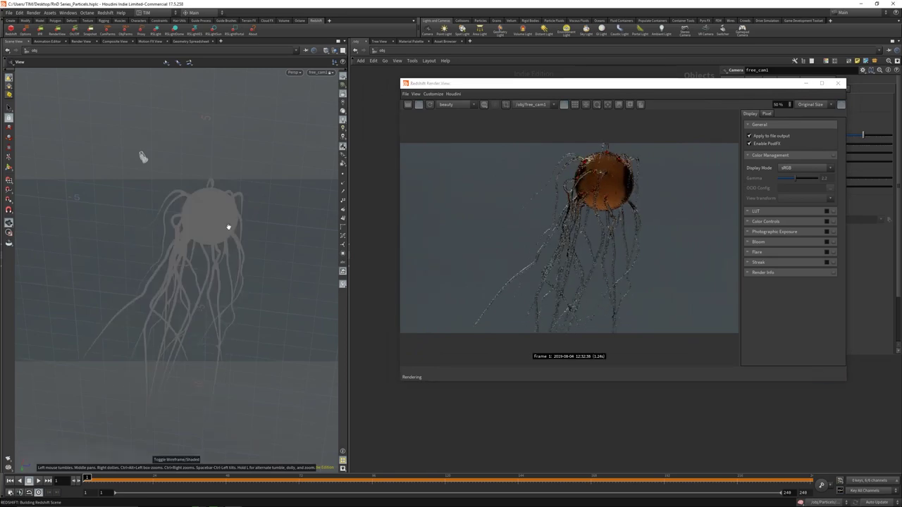
{"action": "left_click_drag", "start_coordinate": [226, 229], "coordinate": [185, 244]}
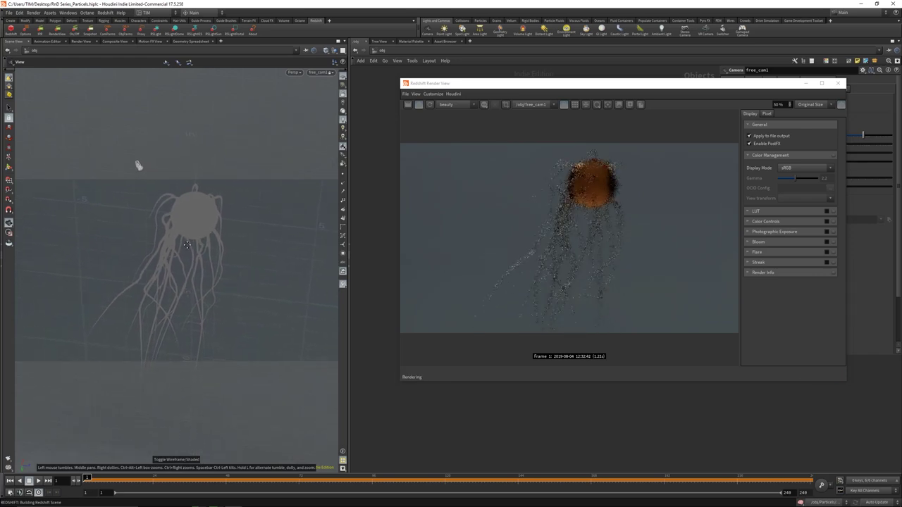
{"action": "left_click", "coordinate": [606, 104]}
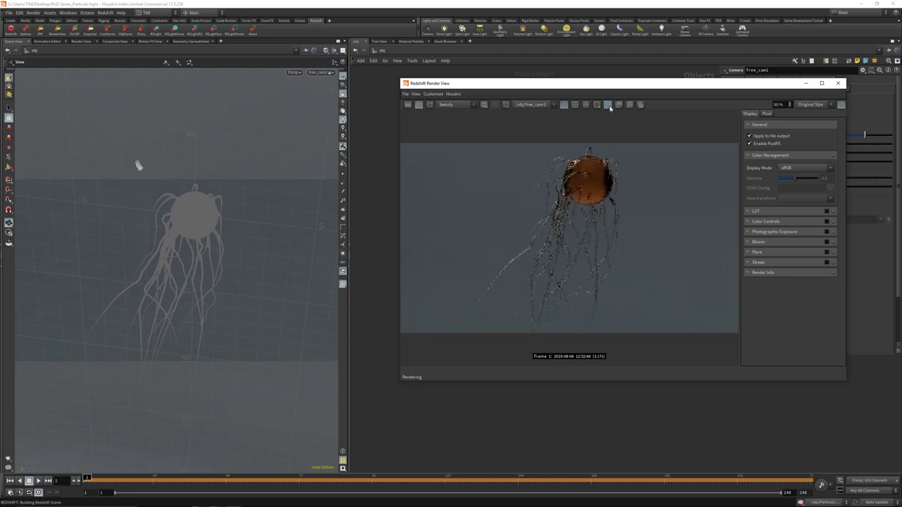
Step: Try to assign a shortcut to Focus DOF in the Redshift Render View's shortcut settings
{"action": "left_click_drag", "start_coordinate": [620, 87], "coordinate": [453, 85]}
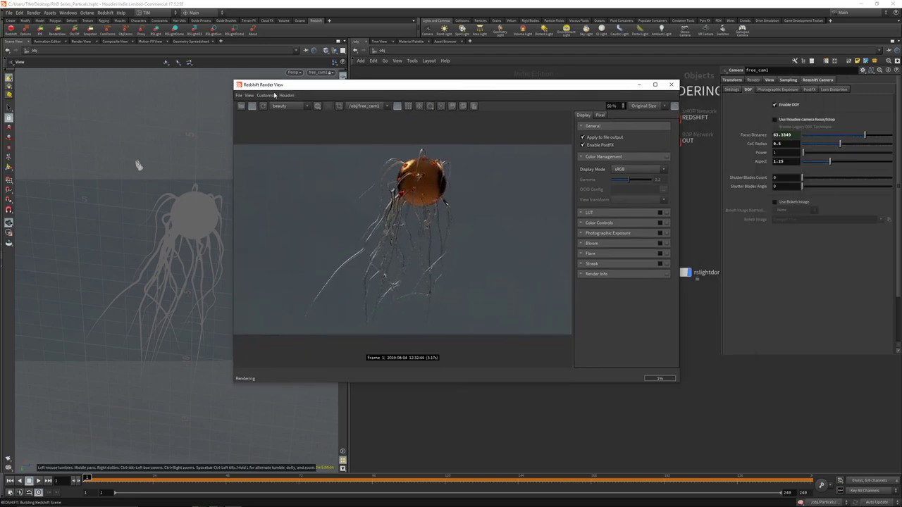
{"action": "left_click", "coordinate": [267, 95]}
{"action": "left_click", "coordinate": [272, 109]}
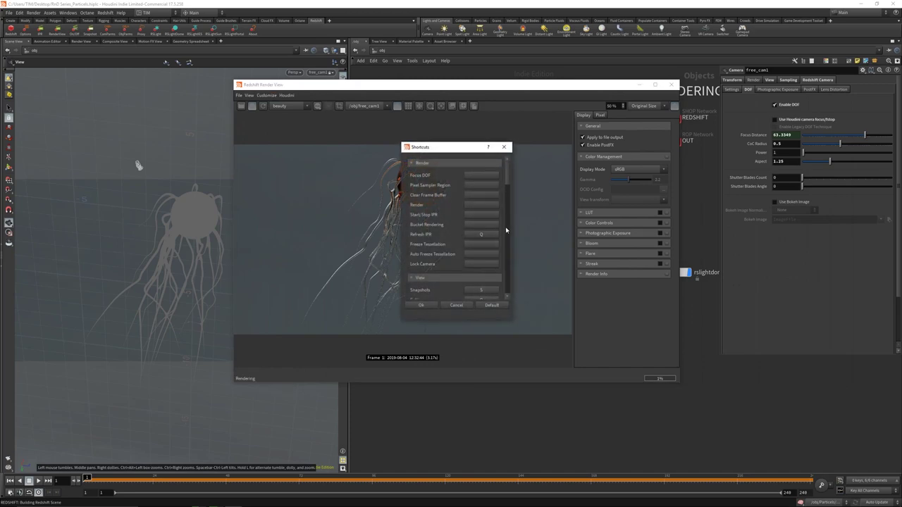
{"action": "left_click", "coordinate": [481, 174]}
{"action": "key", "text": "XF86Forward"}
{"action": "left_click", "coordinate": [421, 304]}
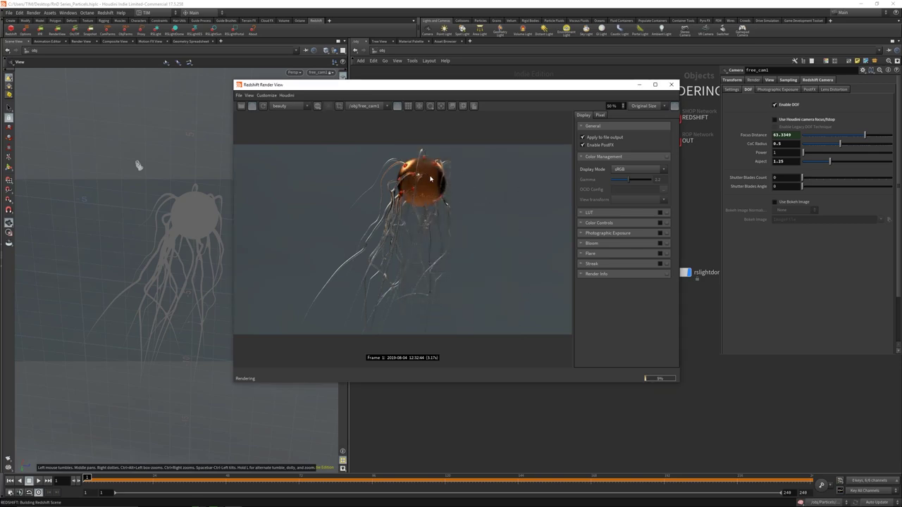
Step: Reset all Redshift Render View shortcuts to their defaults and accept the shortcut settings
{"action": "left_click_drag", "start_coordinate": [441, 81], "coordinate": [434, 83]}
{"action": "left_click", "coordinate": [260, 97]}
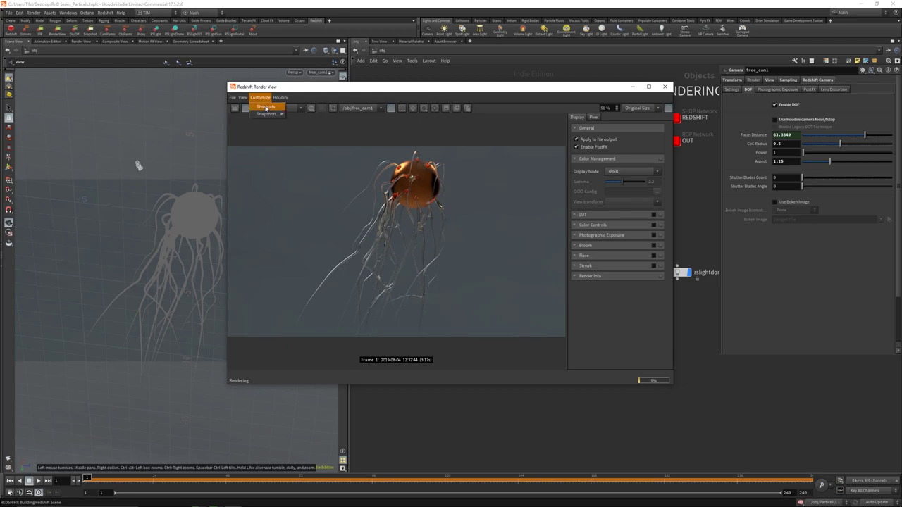
{"action": "left_click", "coordinate": [266, 107]}
{"action": "left_click", "coordinate": [475, 177]}
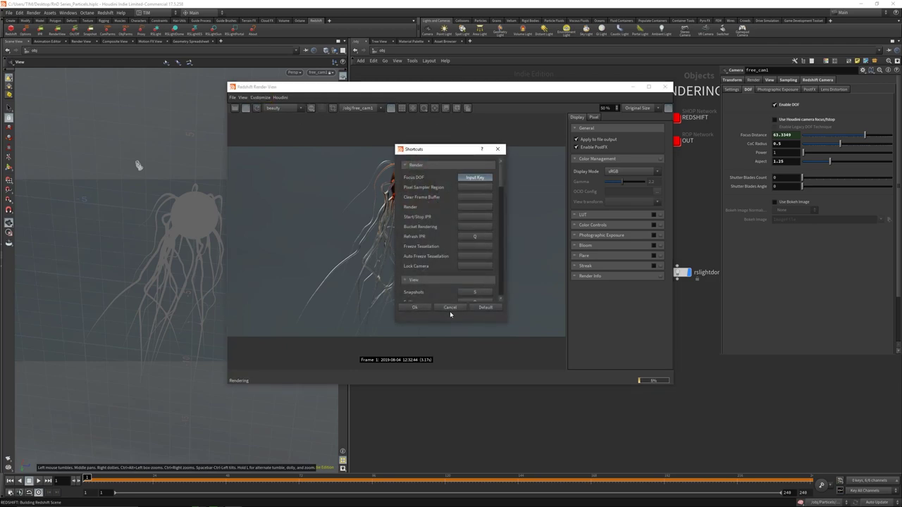
{"action": "left_click", "coordinate": [485, 307]}
{"action": "left_click", "coordinate": [426, 246]}
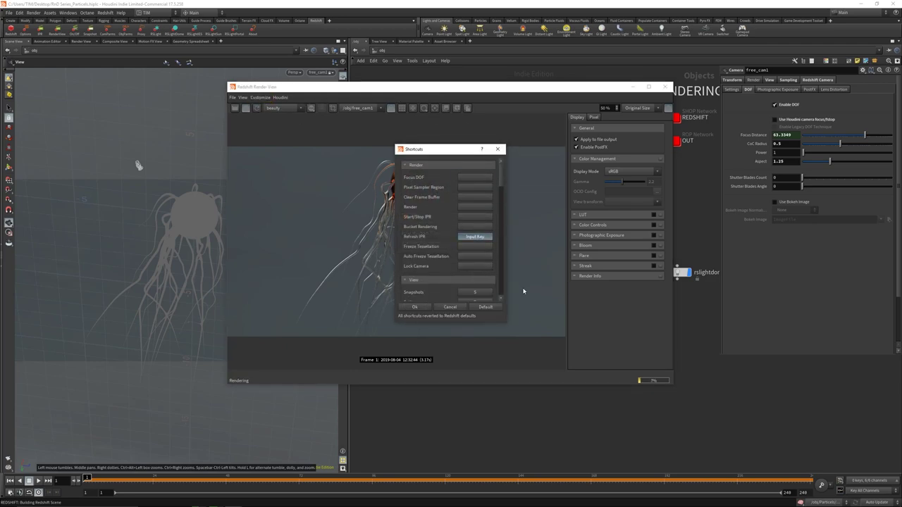
{"action": "left_click", "coordinate": [415, 307]}
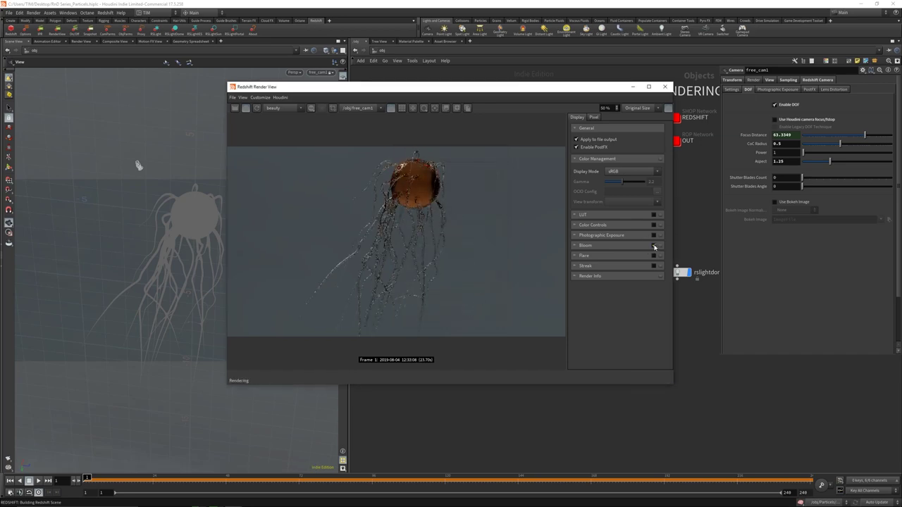
Step: Enable Bloom in the render view, with a threshold of about 1.4 and an intensity of about 1.03
{"action": "left_click", "coordinate": [654, 245]}
{"action": "left_click_drag", "start_coordinate": [612, 260], "coordinate": [610, 260]}
{"action": "left_click_drag", "start_coordinate": [618, 296], "coordinate": [617, 297]}
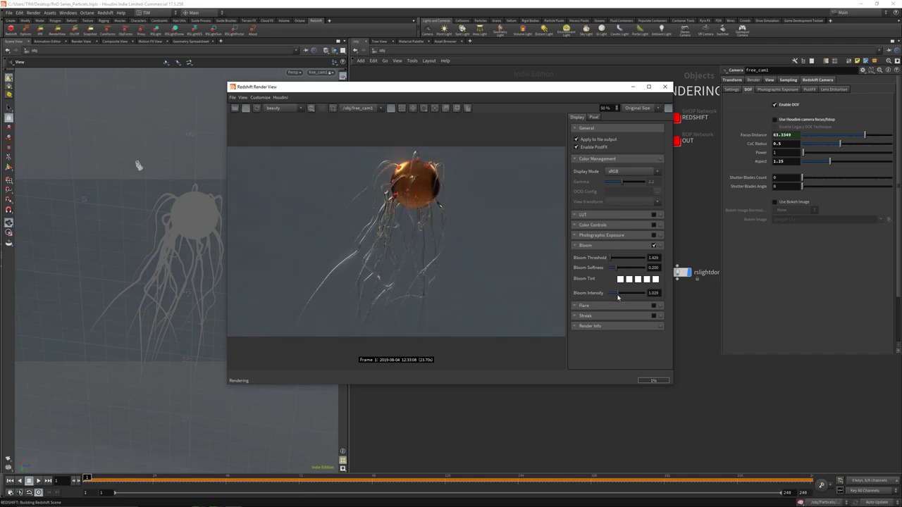
{"action": "left_click", "coordinate": [591, 246]}
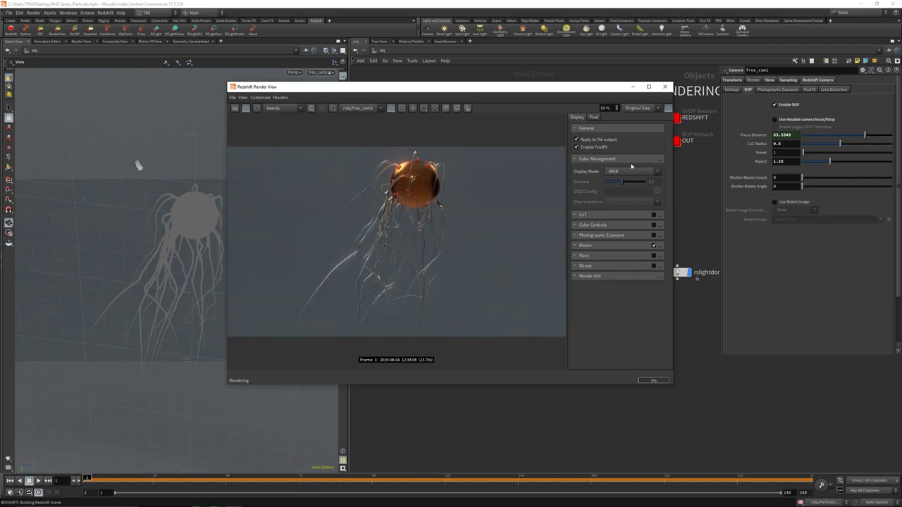
Step: Enable the LUT in the render view and cycle through LUT files such as The Neon Demon and Nether to grade the render
{"action": "left_click", "coordinate": [655, 214]}
{"action": "scroll", "coordinate": [634, 240], "scroll_direction": "down", "scroll_amount": 4}
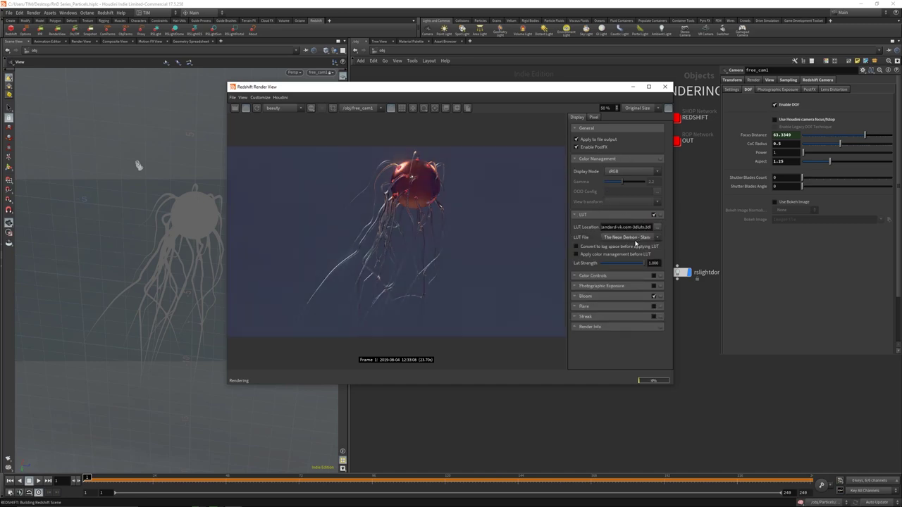
{"action": "scroll", "coordinate": [635, 239], "scroll_direction": "down", "scroll_amount": 4}
{"action": "scroll", "coordinate": [635, 239], "scroll_direction": "down", "scroll_amount": 2}
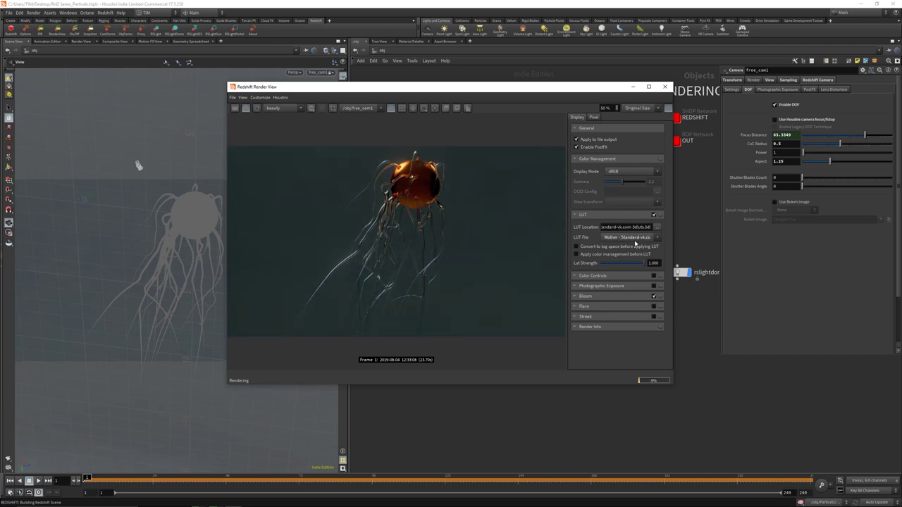
{"action": "left_click", "coordinate": [654, 215]}
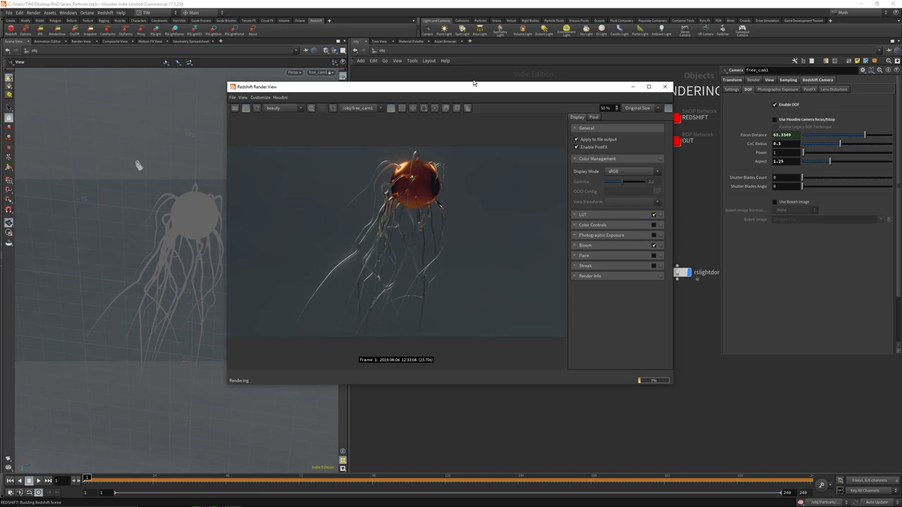
Step: Put the render view away and open the Particels geometry network around the OUT_ALIEN and MAT nodes
{"action": "left_click_drag", "start_coordinate": [474, 83], "coordinate": [438, 84]}
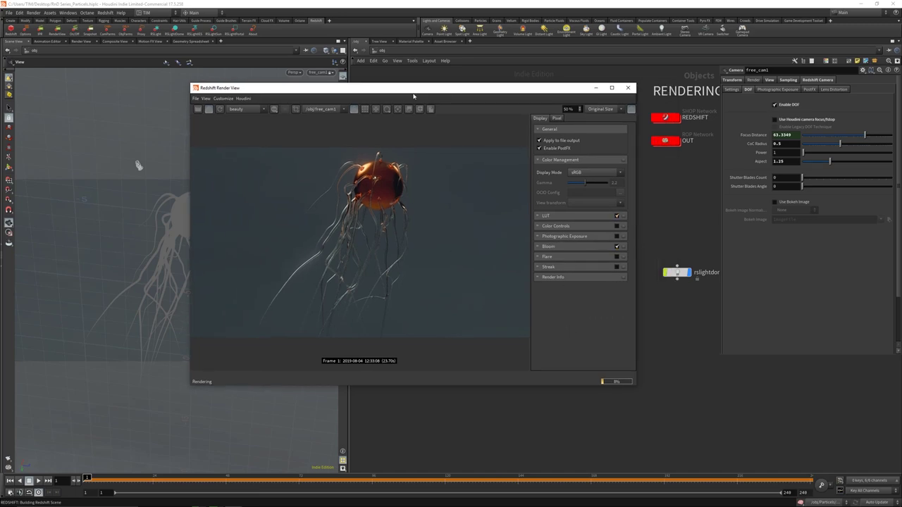
{"action": "key", "text": "alt+Tab"}
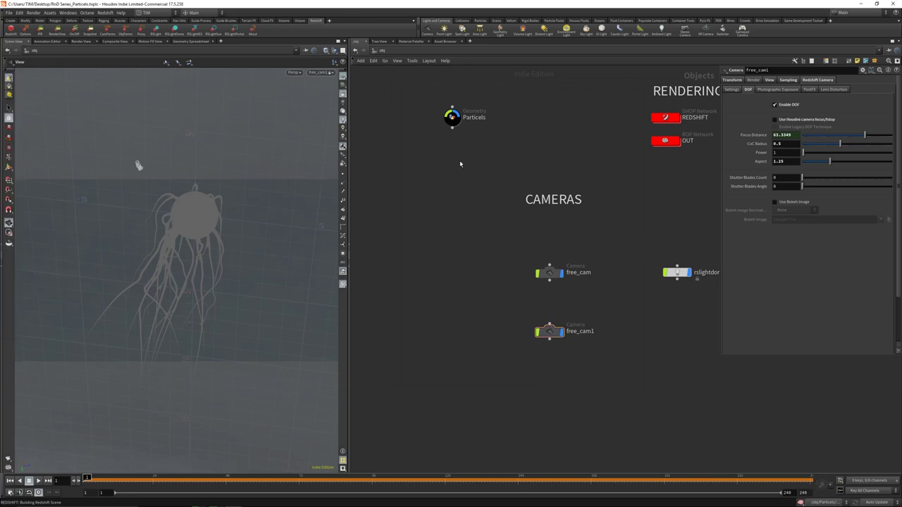
{"action": "middle_click_drag", "start_coordinate": [427, 98], "coordinate": [438, 185]}
{"action": "double_click", "coordinate": [464, 205]}
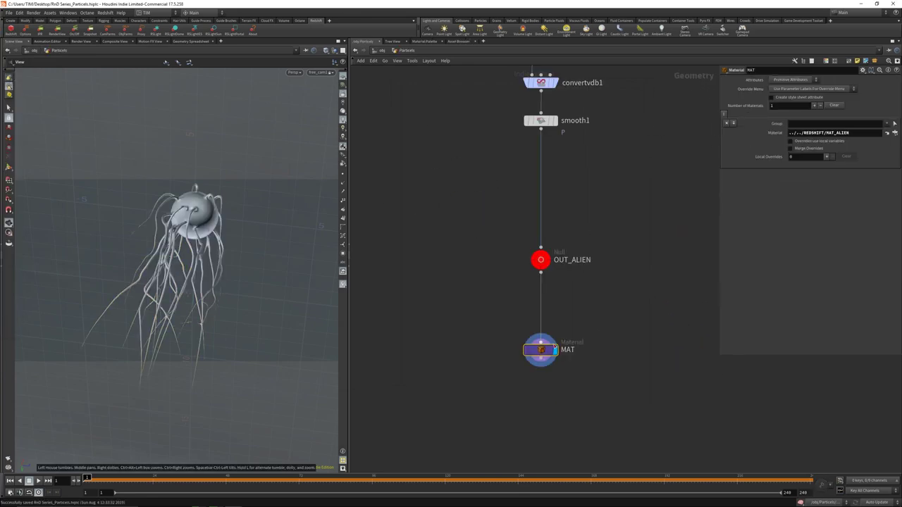
{"action": "middle_click", "coordinate": [556, 348]}
{"action": "scroll", "coordinate": [586, 296], "scroll_direction": "down", "scroll_amount": 1}
{"action": "middle_click_drag", "start_coordinate": [585, 296], "coordinate": [553, 266]}
Step: View the creature from a free viewpoint and restore the free_cam1 view
{"action": "key", "text": "Tab"}
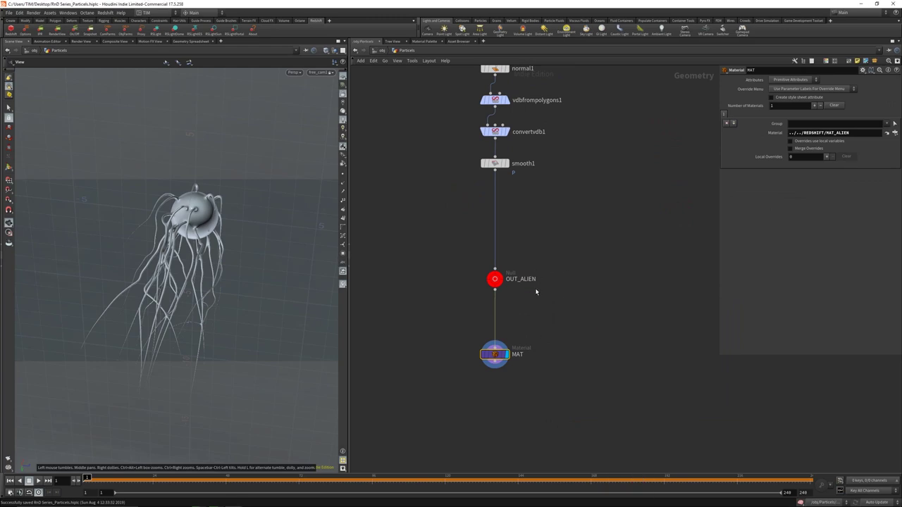
{"action": "key", "text": "g"}
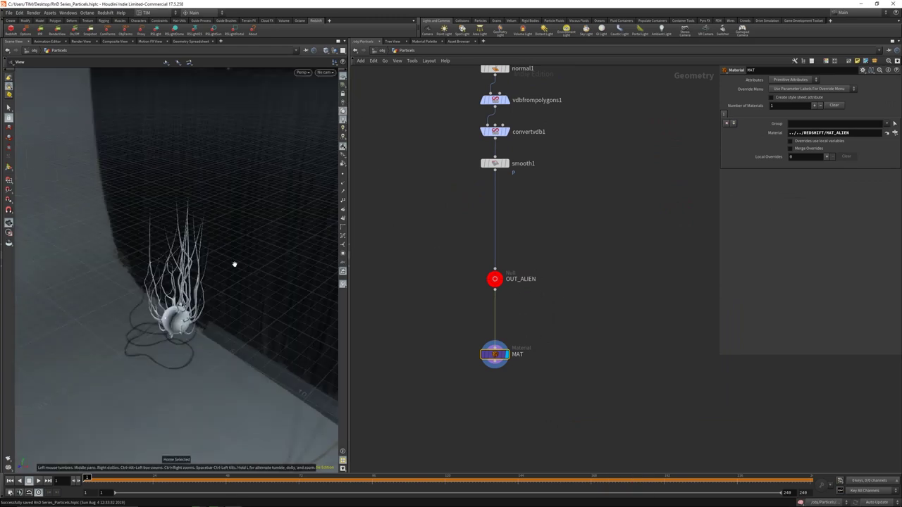
{"action": "left_click", "coordinate": [325, 71]}
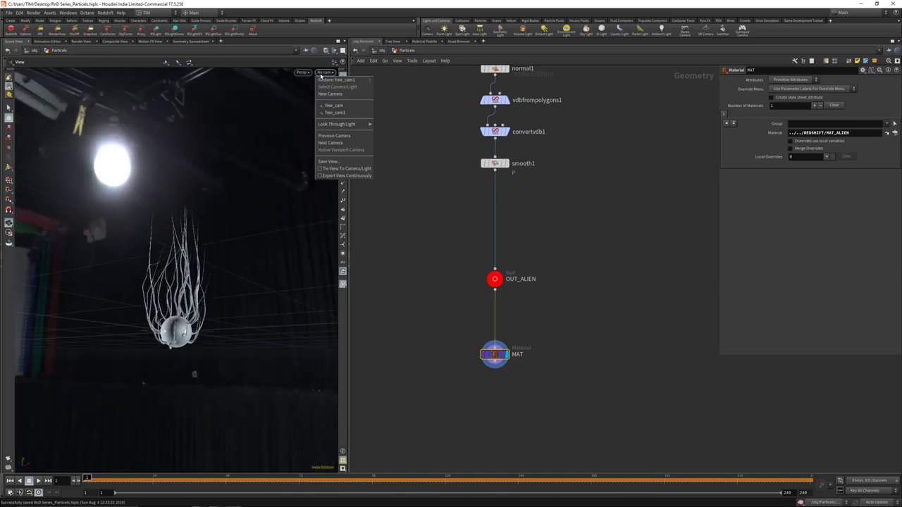
{"action": "left_click", "coordinate": [341, 114]}
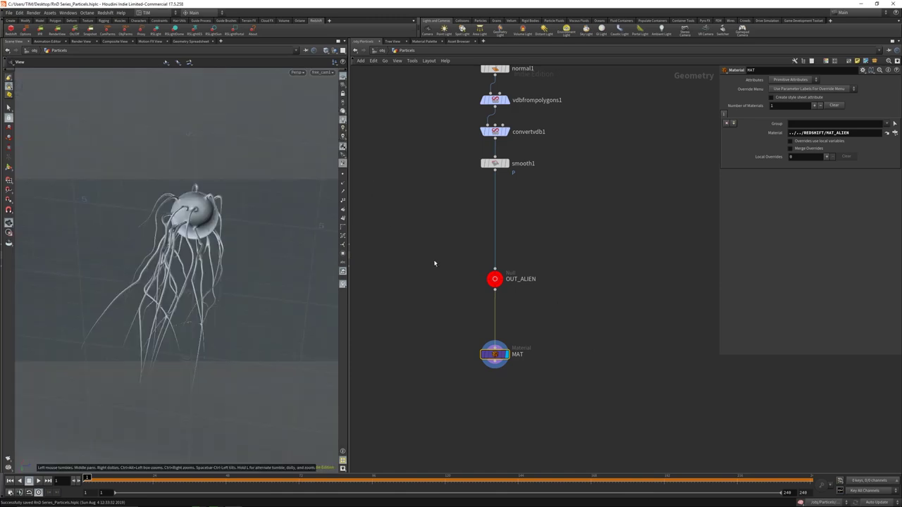
Step: Add a Transform node branching from smooth1 and display its output
{"action": "key", "text": "Tab"}
{"action": "mouse_move", "coordinate": [611, 295]}
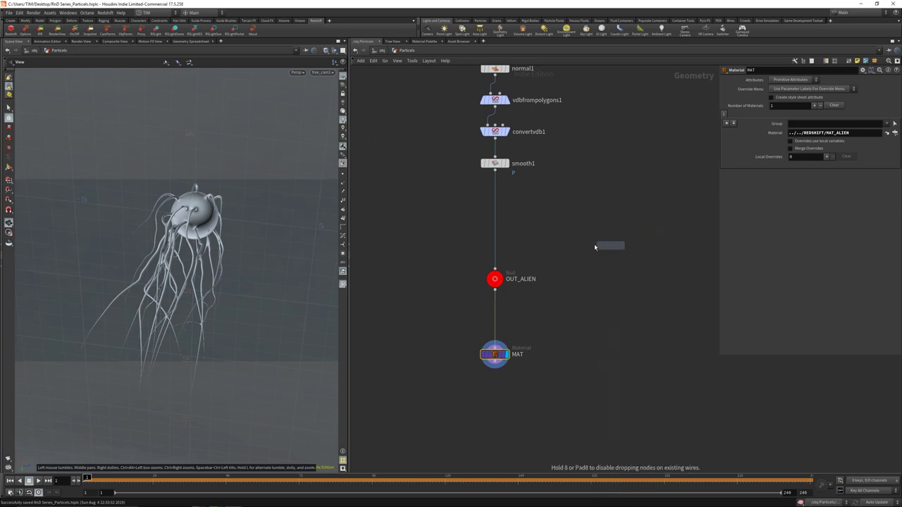
{"action": "left_click", "coordinate": [676, 223]}
{"action": "left_click", "coordinate": [594, 244]}
{"action": "left_click_drag", "start_coordinate": [495, 172], "coordinate": [579, 222]}
{"action": "left_click", "coordinate": [596, 210]}
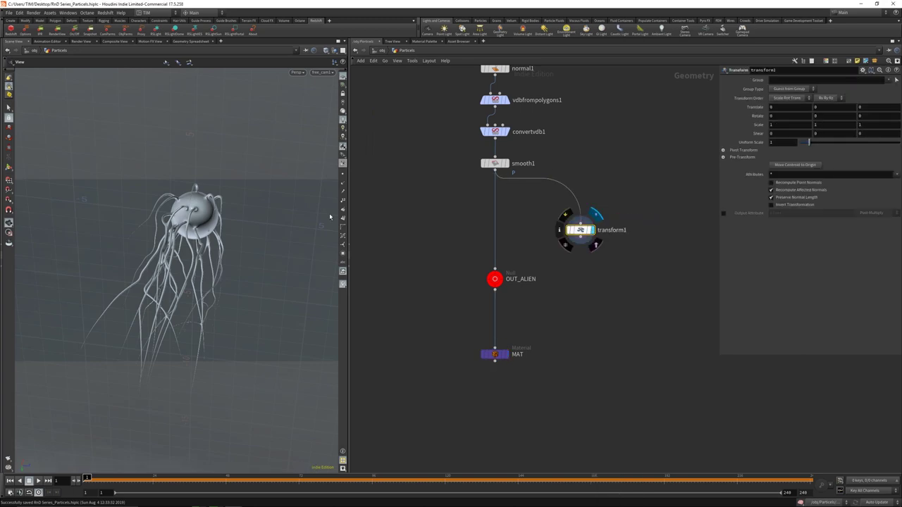
Step: Move and rotate the creature with the transform handles to Translate -4.63713, 0, 3.6466 and a Y rotation of -122.431
{"action": "key", "text": "Return"}
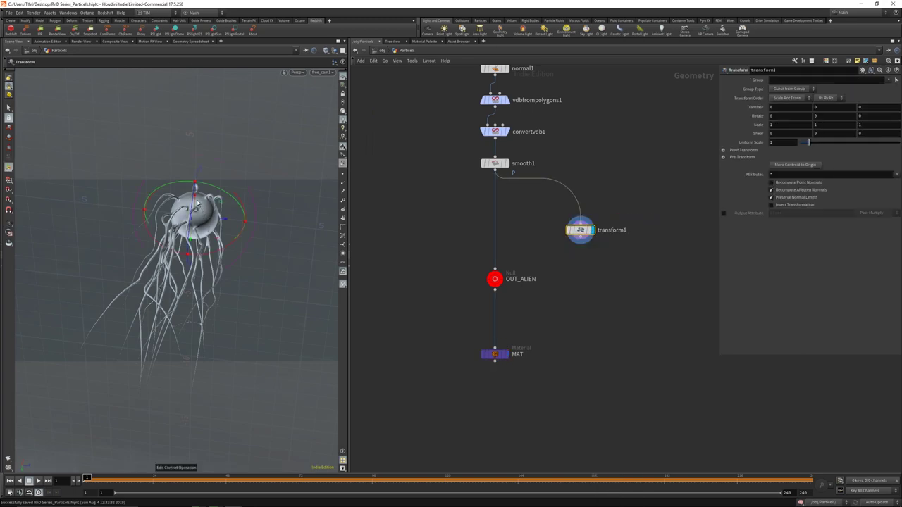
{"action": "left_click_drag", "start_coordinate": [195, 209], "coordinate": [275, 298]}
{"action": "key", "text": "ctrl+z"}
{"action": "left_click_drag", "start_coordinate": [250, 266], "coordinate": [383, 310]}
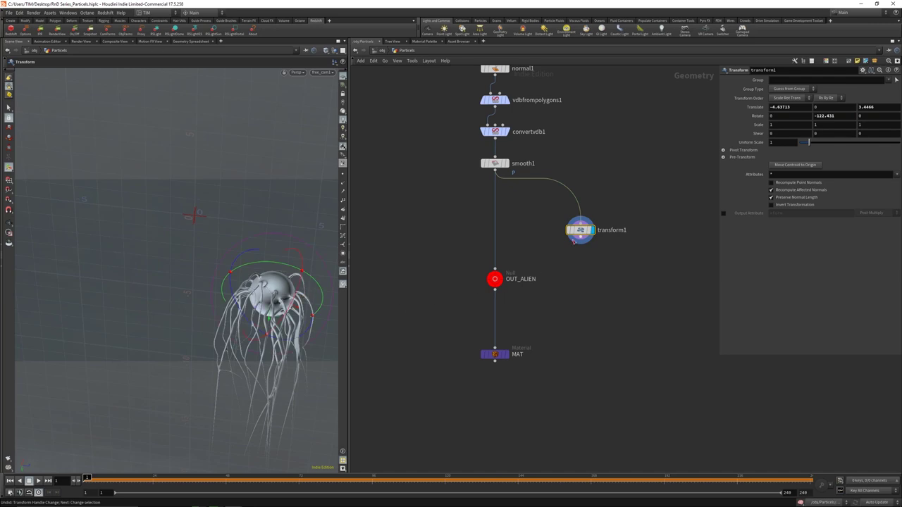
Step: Duplicate the Transform node, display the copy, and move and rotate its creature to the opposite side of the camera frame
{"action": "key", "text": "ctrl+c"}
{"action": "key", "text": "ctrl+v"}
{"action": "left_click", "coordinate": [394, 224]}
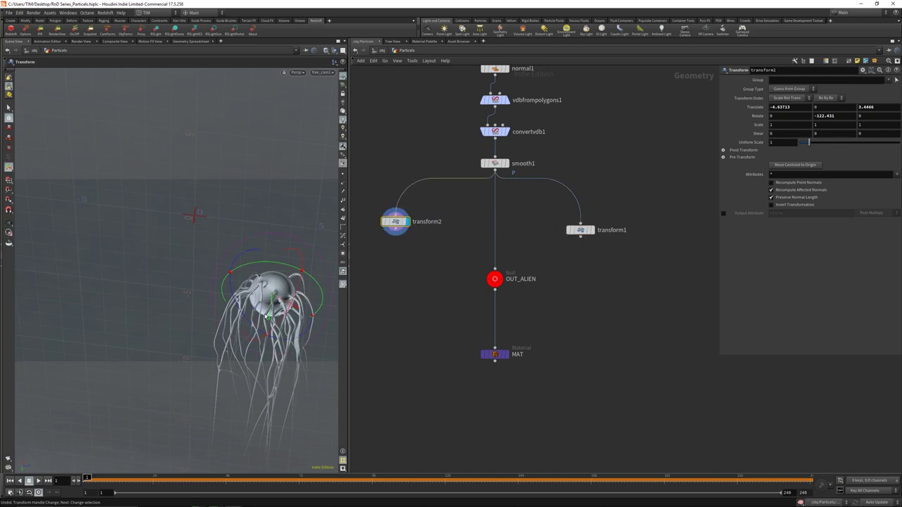
{"action": "left_click_drag", "start_coordinate": [276, 318], "coordinate": [95, 321]}
{"action": "left_click_drag", "start_coordinate": [89, 277], "coordinate": [314, 337]}
Step: Merge transform1 and transform2 with a new Merge node to combine both creature copies
{"action": "left_click_drag", "start_coordinate": [374, 252], "coordinate": [645, 218]}
{"action": "key", "text": "Tab"}
{"action": "type", "text": "merge"}
{"action": "key", "text": "Return"}
{"action": "left_click", "coordinate": [570, 252]}
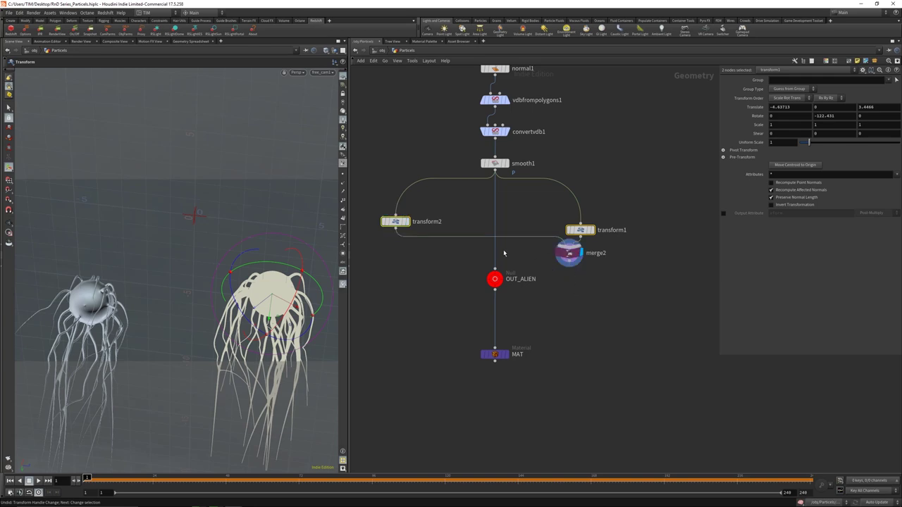
Step: Wire smooth1 into merge2, feed merge2 into OUT_ALIEN and select the MAT node to display all three creatures
{"action": "left_click_drag", "start_coordinate": [494, 244], "coordinate": [580, 250]}
{"action": "left_click", "coordinate": [575, 290]}
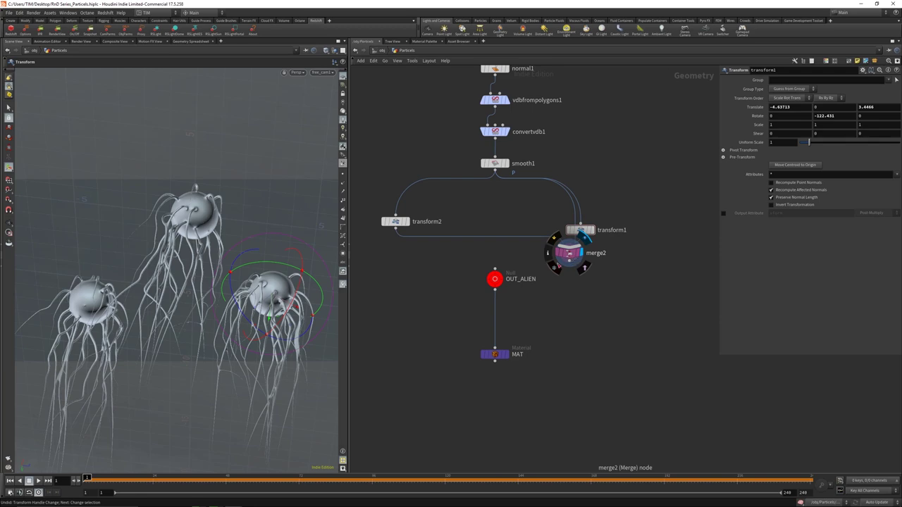
{"action": "left_click_drag", "start_coordinate": [569, 267], "coordinate": [494, 270]}
{"action": "left_click_drag", "start_coordinate": [455, 347], "coordinate": [527, 393]}
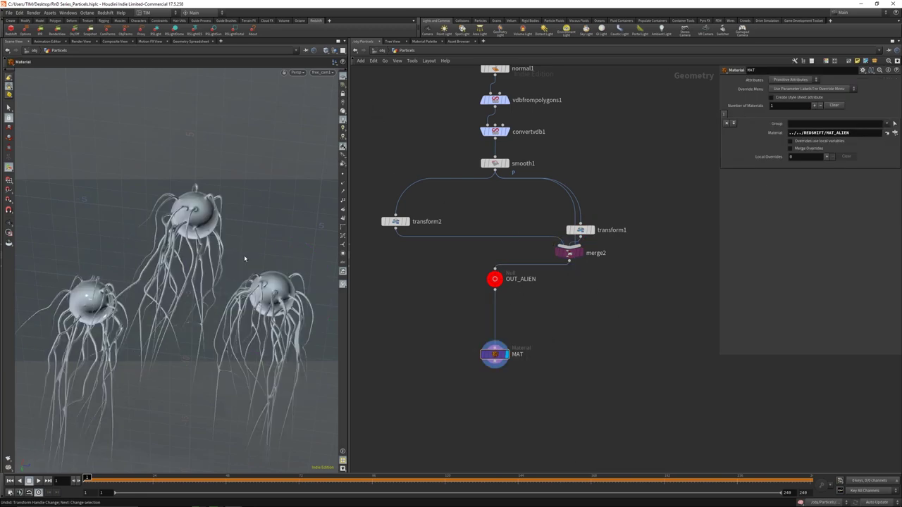
Step: Leave the camera view and move transform2's creature farther away from the other two, to about Translate -7.94, 0, -4.24
{"action": "key", "text": "Escape"}
{"action": "left_click_drag", "start_coordinate": [244, 267], "coordinate": [202, 362]}
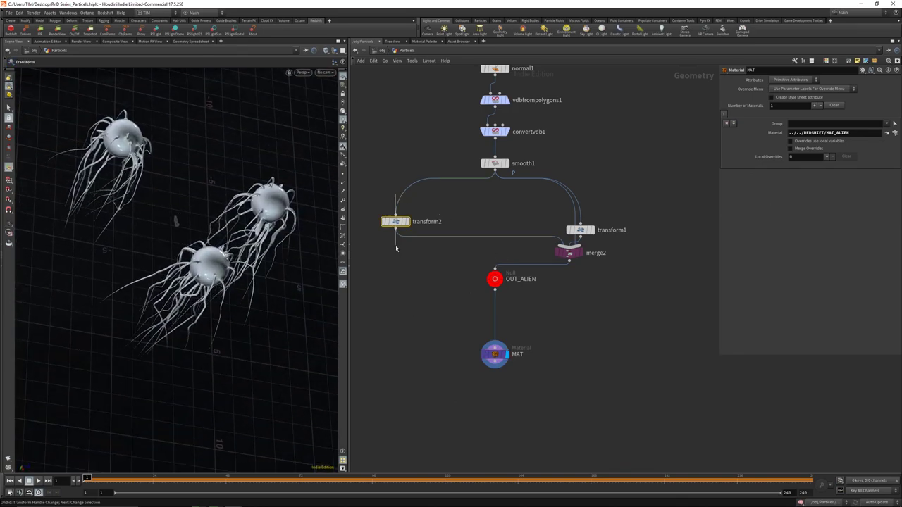
{"action": "left_click", "coordinate": [396, 221]}
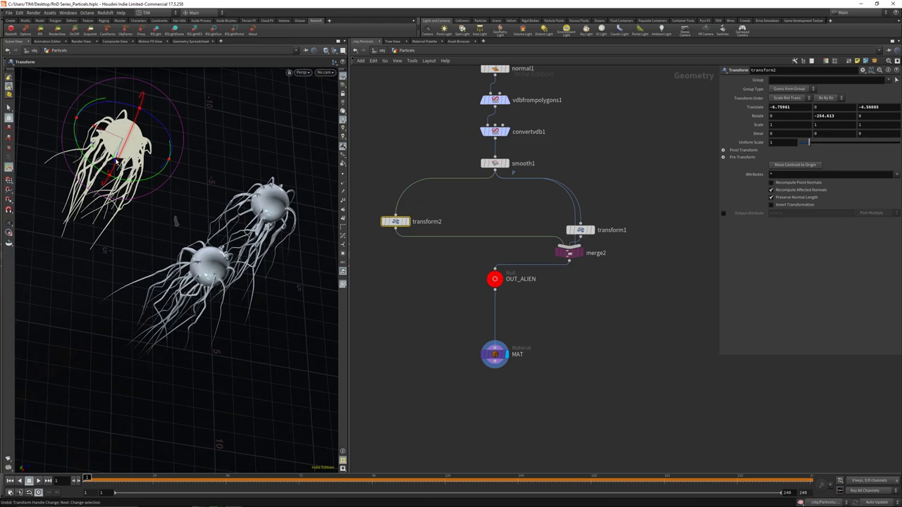
{"action": "left_click_drag", "start_coordinate": [130, 134], "coordinate": [141, 100]}
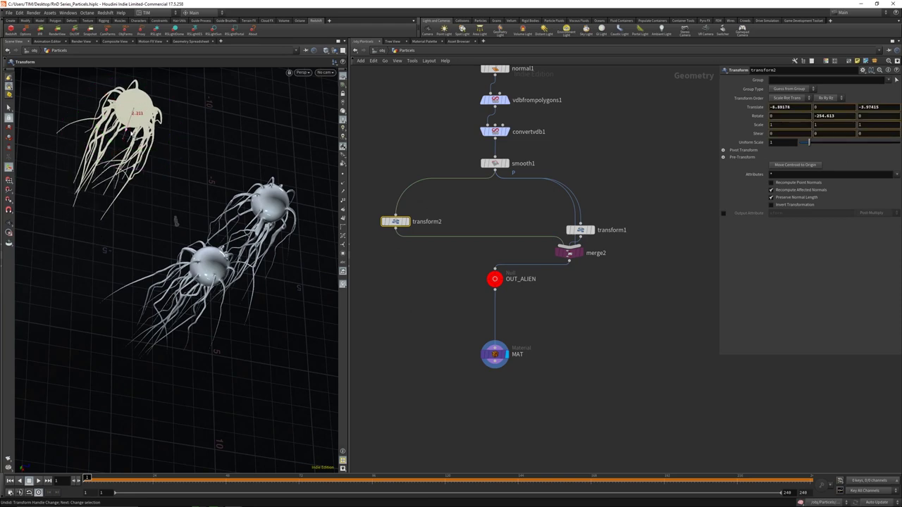
{"action": "left_click_drag", "start_coordinate": [134, 135], "coordinate": [128, 146]}
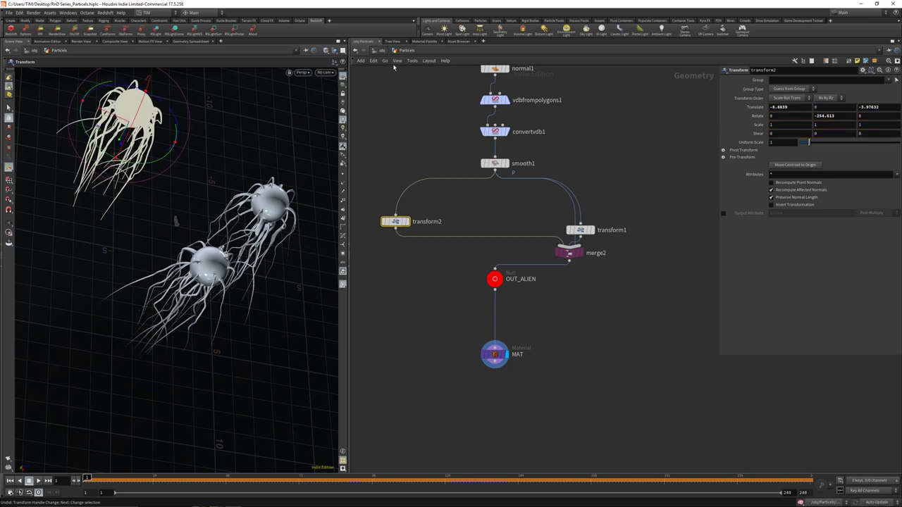
{"action": "middle_click", "coordinate": [497, 354]}
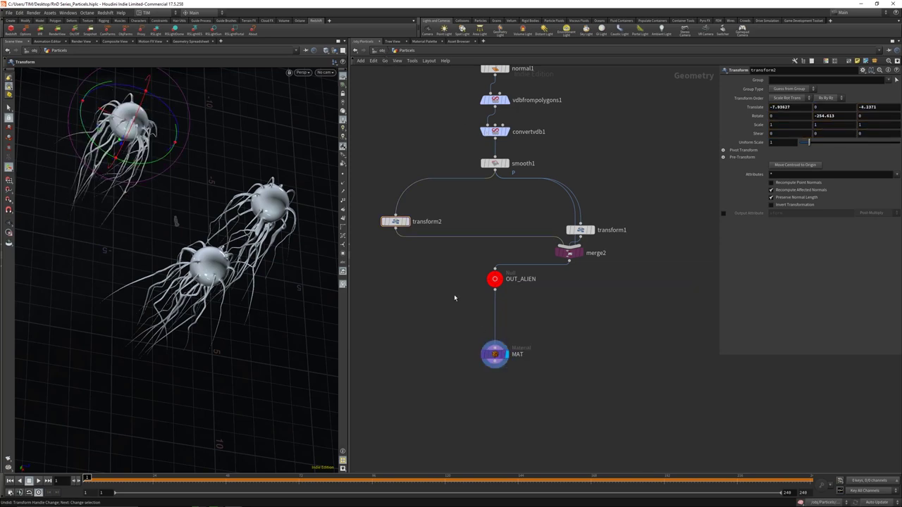
Step: Return to object level, look through free_cam1 and save the scene
{"action": "key", "text": "u"}
{"action": "left_click", "coordinate": [324, 71]}
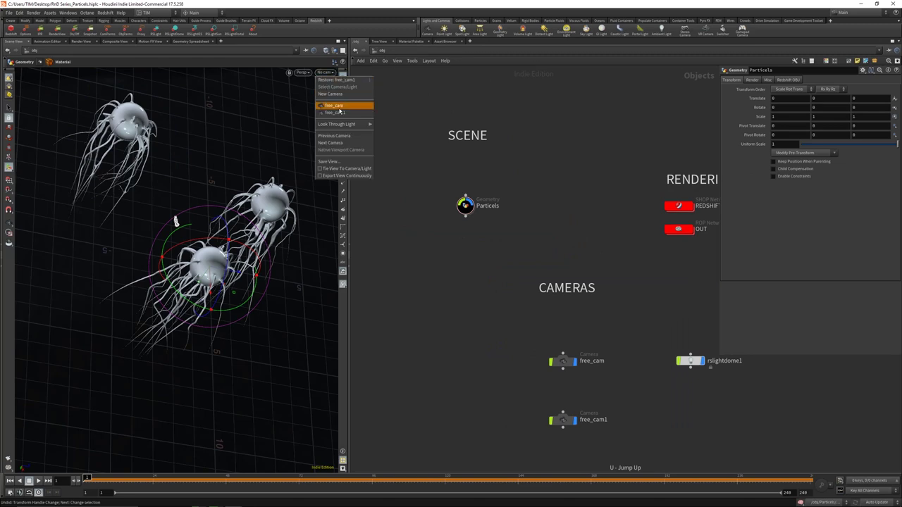
{"action": "left_click", "coordinate": [342, 111]}
{"action": "key", "text": "Escape"}
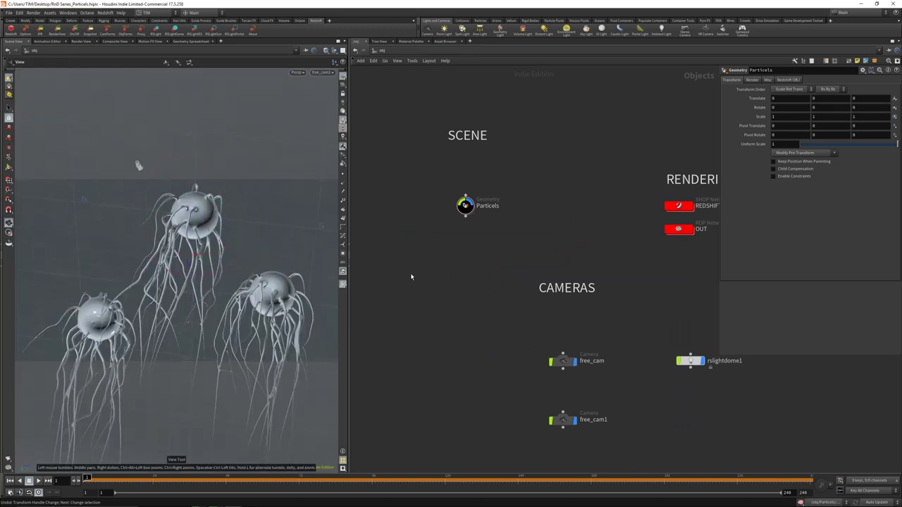
{"action": "key", "text": "ctrl+s"}
Step: Place the Redshift Render View beside the viewport and reframe free_cam1 around the three creatures
{"action": "mouse_move", "coordinate": [436, 494]}
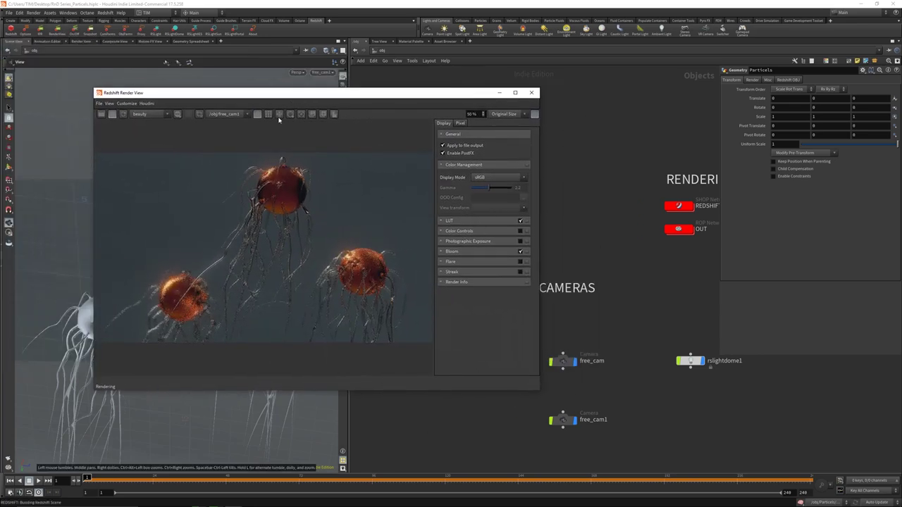
{"action": "left_click_drag", "start_coordinate": [358, 92], "coordinate": [687, 72]}
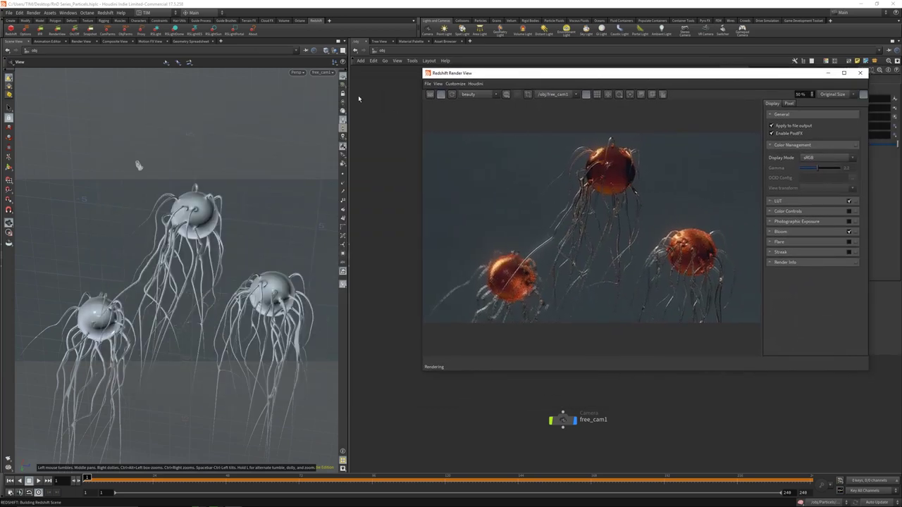
{"action": "mouse_move", "coordinate": [141, 151]}
{"action": "left_mouse_down"}
{"action": "mouse_move", "coordinate": [122, 188]}
{"action": "mouse_move", "coordinate": [143, 141]}
{"action": "mouse_move", "coordinate": [143, 162]}
{"action": "left_mouse_up"}
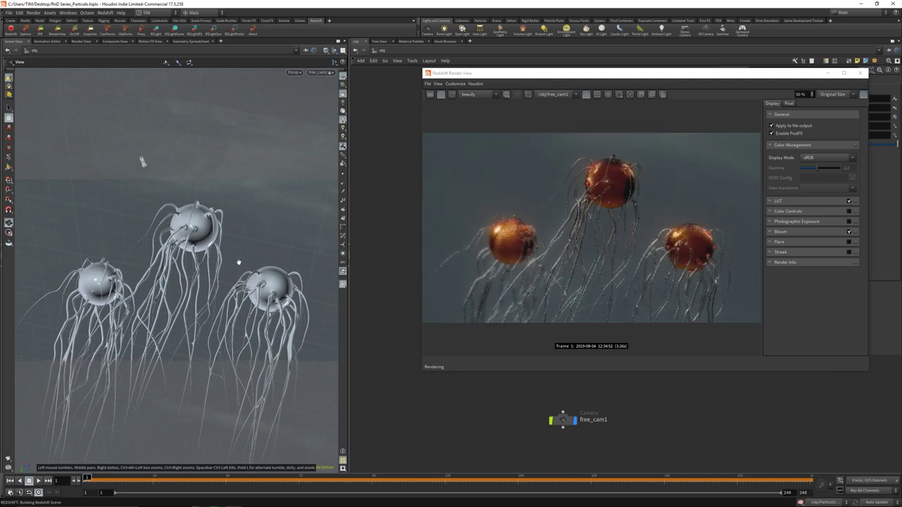
{"action": "left_click_drag", "start_coordinate": [203, 276], "coordinate": [207, 251]}
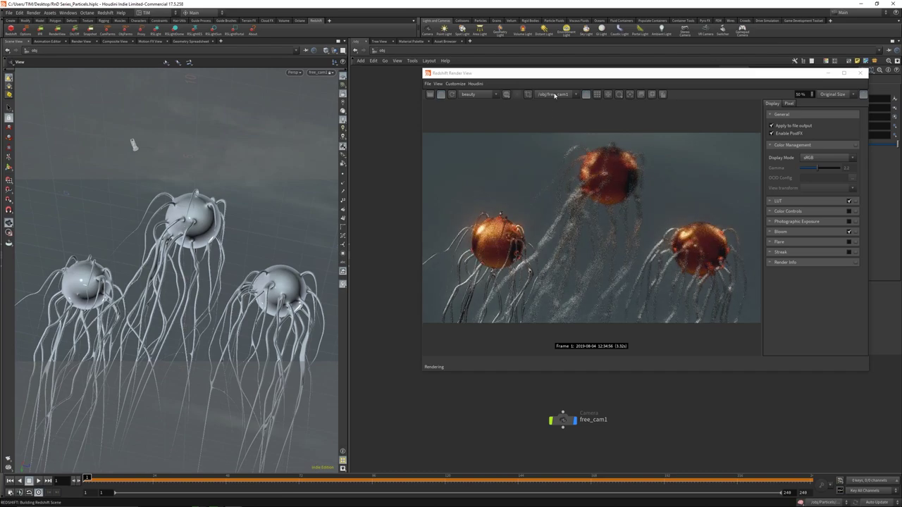
Step: Try rendering through free_cam in the Redshift Render View and return to free_cam1
{"action": "left_click_drag", "start_coordinate": [558, 75], "coordinate": [315, 74]}
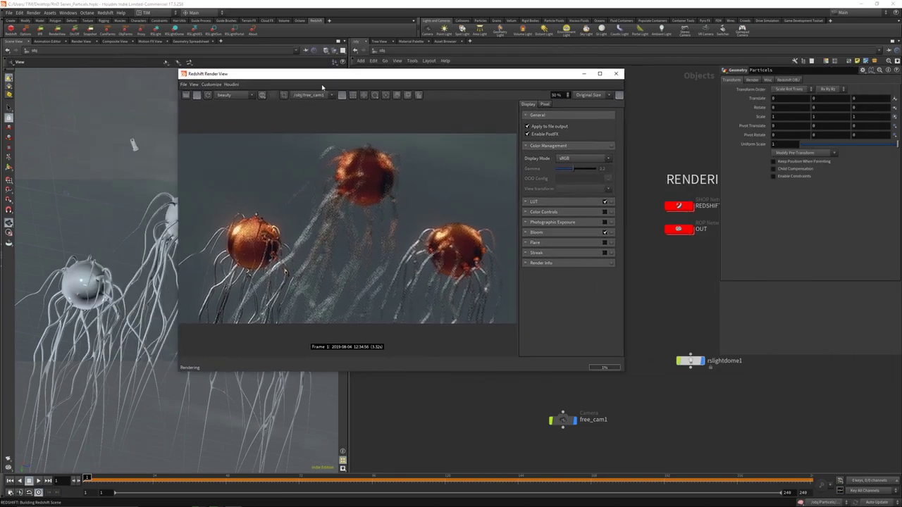
{"action": "left_click", "coordinate": [314, 95]}
{"action": "left_click", "coordinate": [317, 110]}
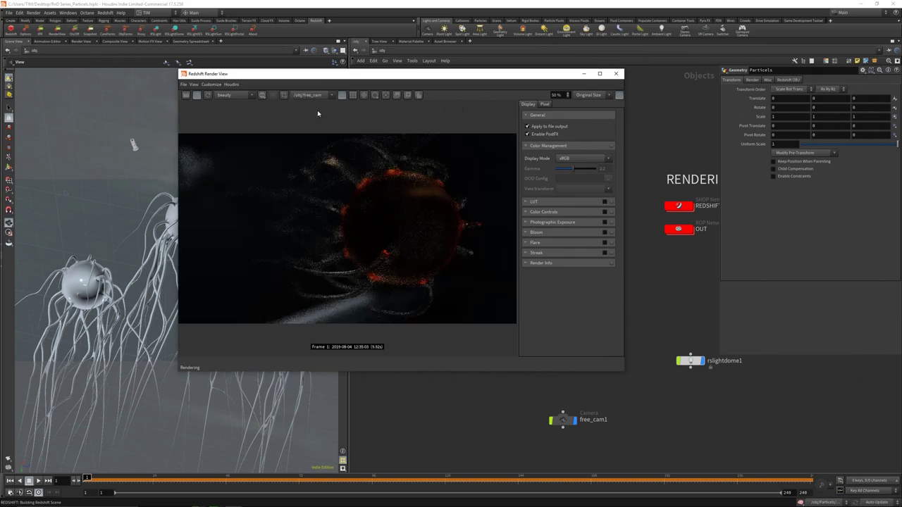
{"action": "left_click_drag", "start_coordinate": [321, 75], "coordinate": [493, 84]}
{"action": "left_click", "coordinate": [480, 102]}
{"action": "left_click", "coordinate": [478, 120]}
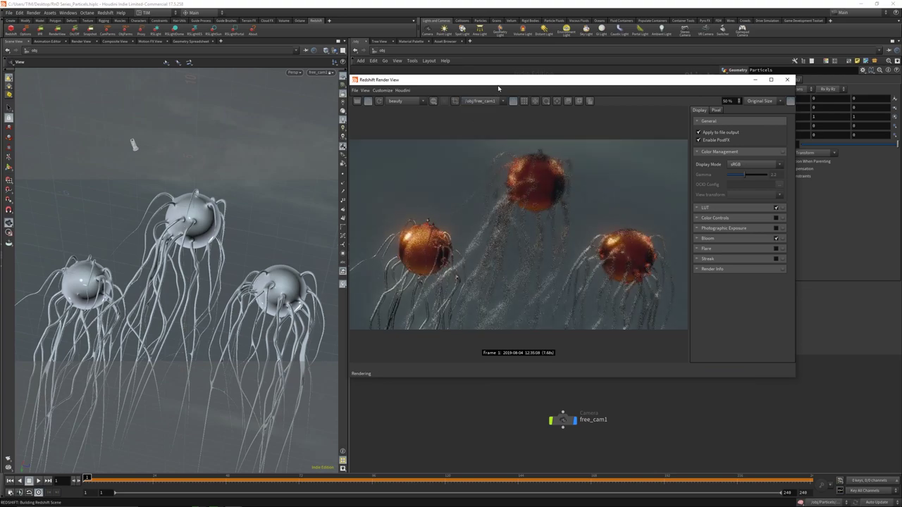
{"action": "left_click", "coordinate": [365, 90]}
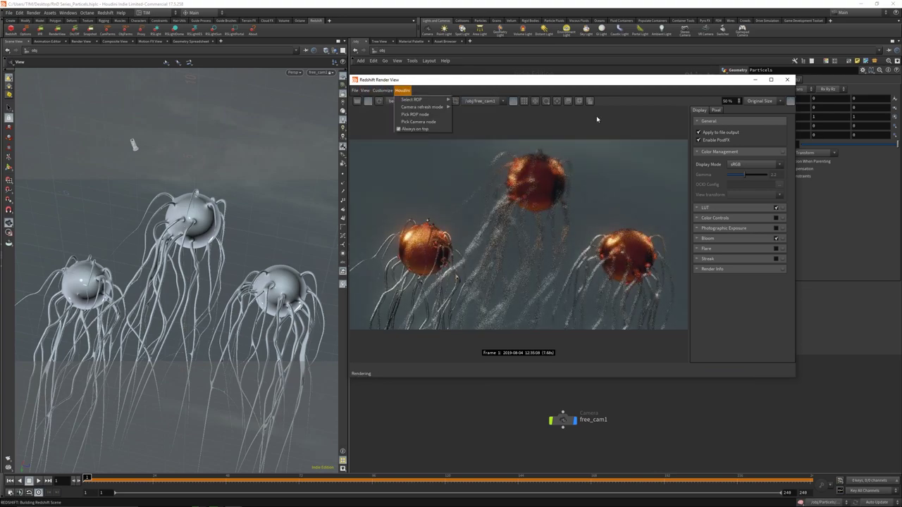
{"action": "left_click", "coordinate": [406, 90]}
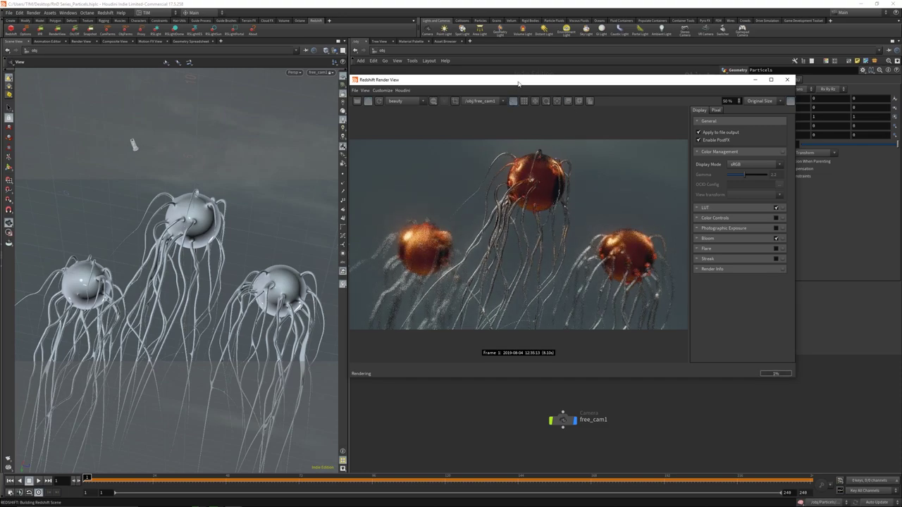
Step: Move the Redshift Render View clear of the network and open the MAT_ALIEN material network
{"action": "left_click_drag", "start_coordinate": [518, 84], "coordinate": [219, 97]}
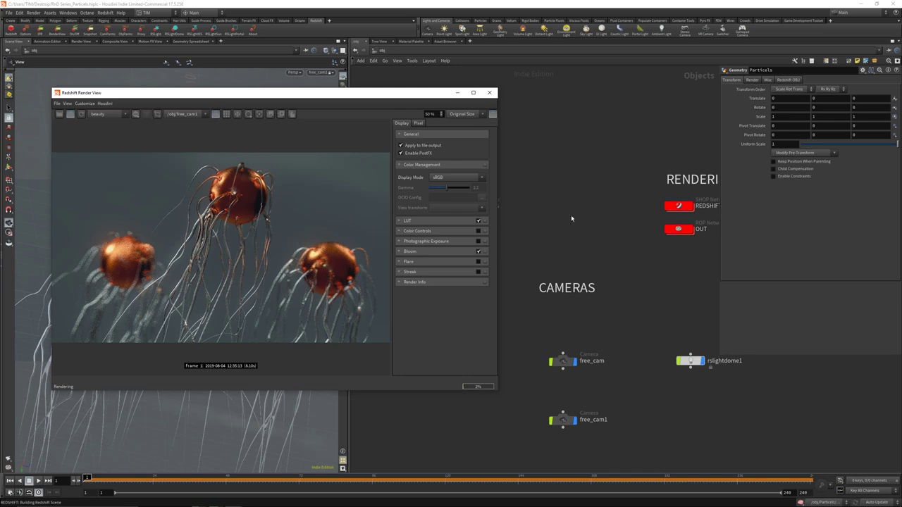
{"action": "scroll", "coordinate": [571, 215], "scroll_direction": "down", "scroll_amount": 2}
{"action": "left_click_drag", "start_coordinate": [240, 99], "coordinate": [228, 103]}
{"action": "double_click", "coordinate": [648, 209]}
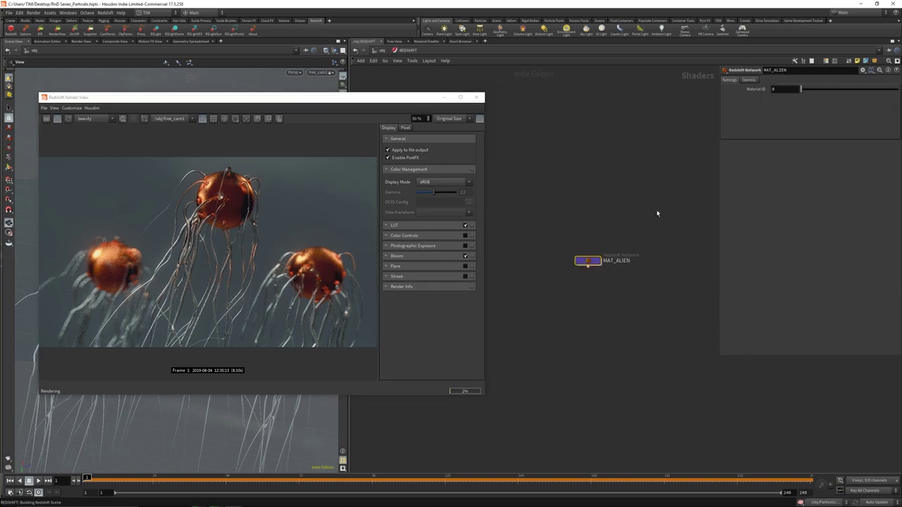
{"action": "double_click", "coordinate": [586, 262]}
Step: Examine Material1's transmittance color and Material2's base properties
{"action": "left_click_drag", "start_coordinate": [574, 141], "coordinate": [614, 201]}
{"action": "left_click", "coordinate": [786, 306]}
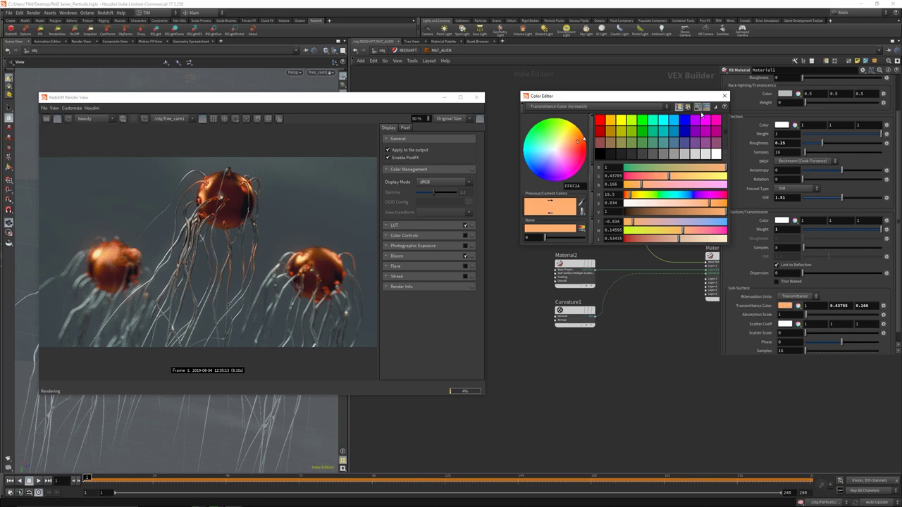
{"action": "left_click", "coordinate": [725, 96]}
{"action": "left_click_drag", "start_coordinate": [527, 228], "coordinate": [568, 272]}
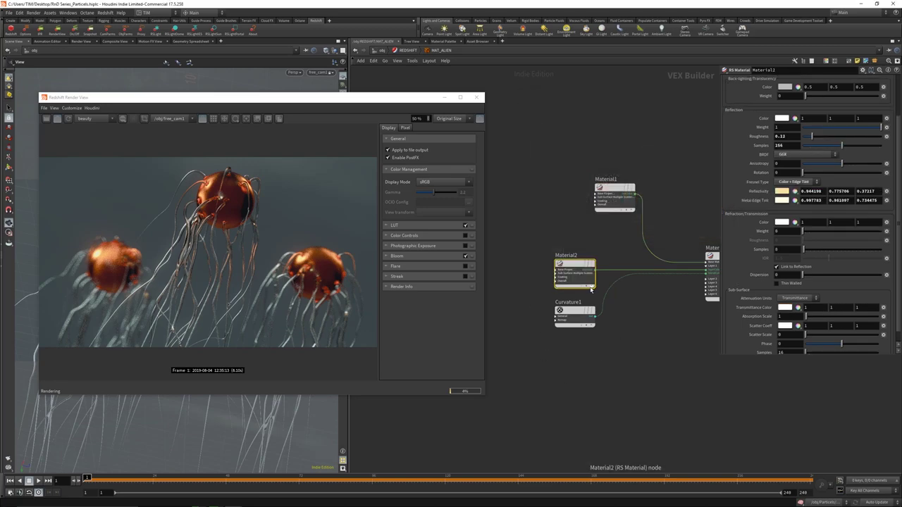
{"action": "scroll", "coordinate": [765, 237], "scroll_direction": "up", "scroll_amount": 3}
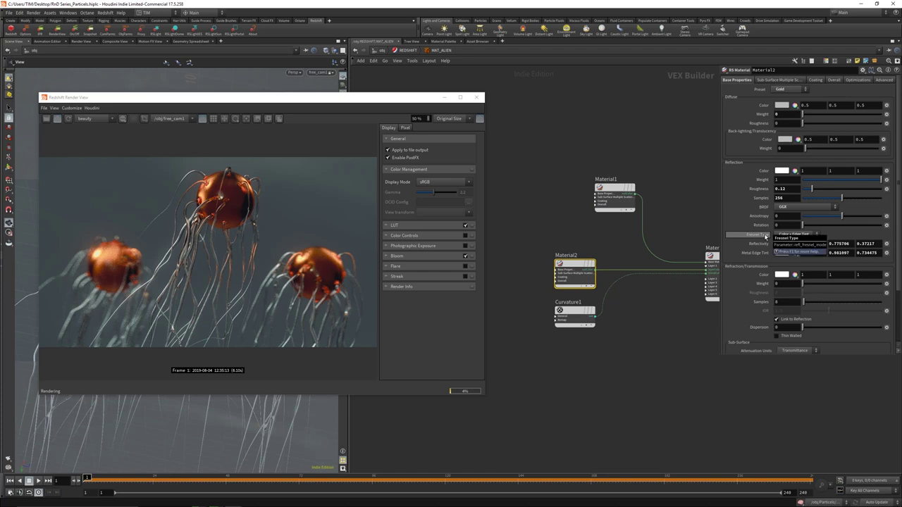
Step: Duplicate Material1 and place the unconnected copy above it in the network
{"action": "left_click", "coordinate": [614, 192]}
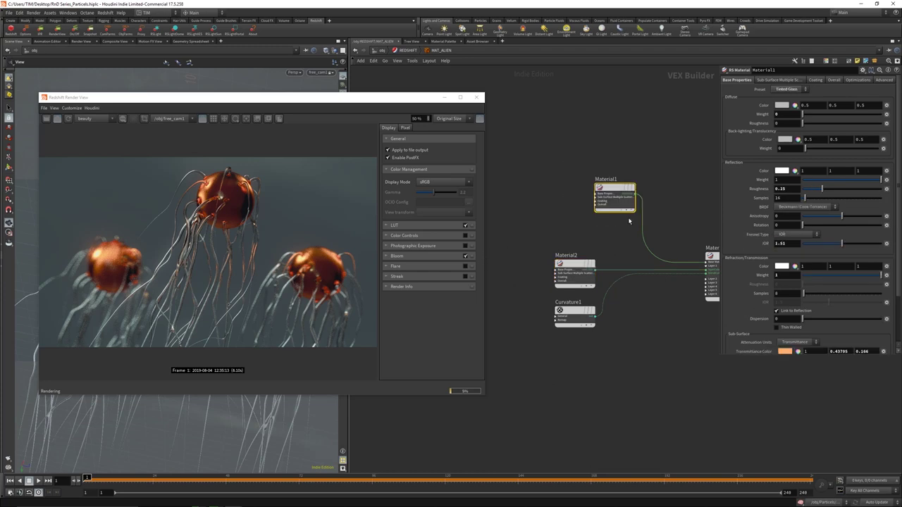
{"action": "middle_click_drag", "start_coordinate": [656, 164], "coordinate": [613, 242]}
{"action": "key", "text": "ctrl+c"}
{"action": "key", "text": "ctrl+v"}
{"action": "left_click", "coordinate": [576, 202]}
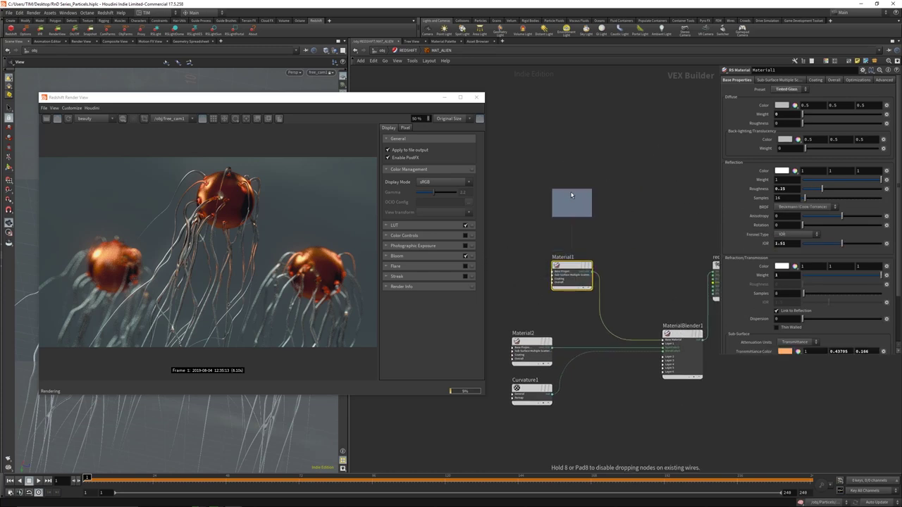
Step: Try the Copper, Milky Coffee and Aluminium presets on Material1
{"action": "left_click", "coordinate": [572, 280]}
{"action": "left_click", "coordinate": [779, 91]}
{"action": "left_click", "coordinate": [782, 138]}
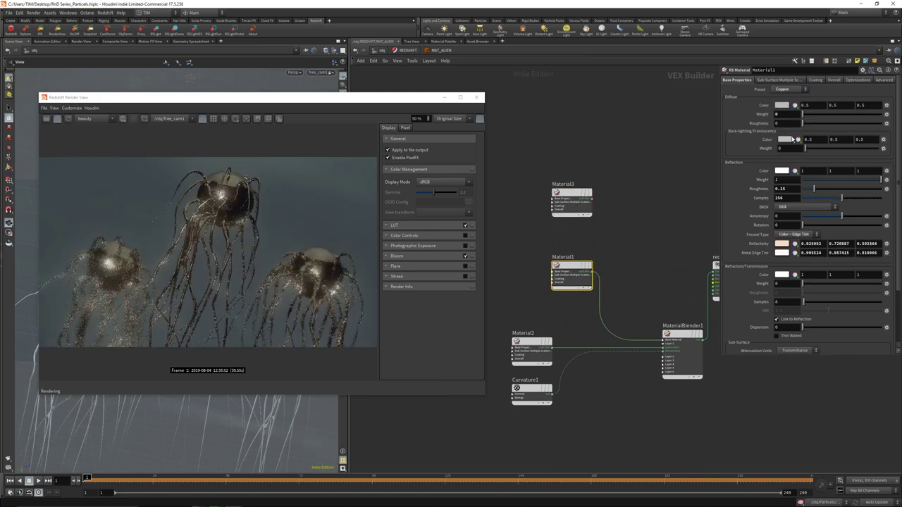
{"action": "left_click", "coordinate": [784, 89]}
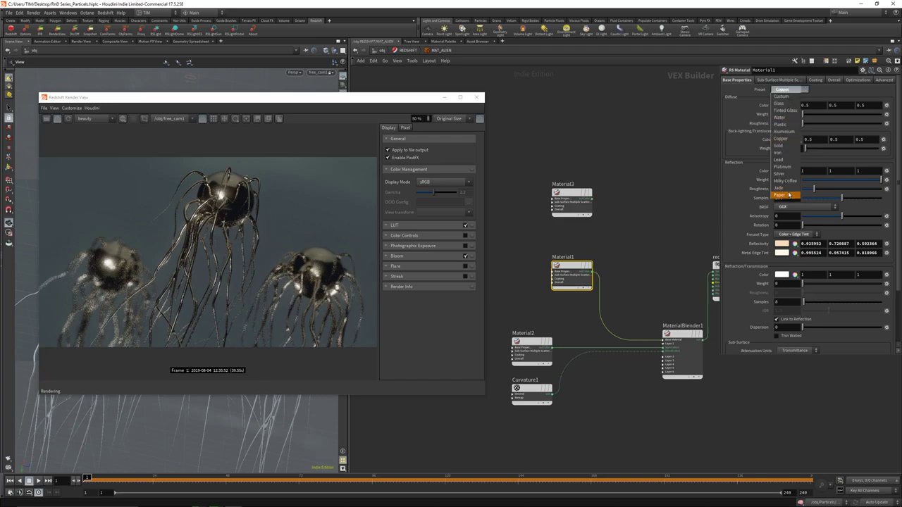
{"action": "left_click", "coordinate": [787, 187]}
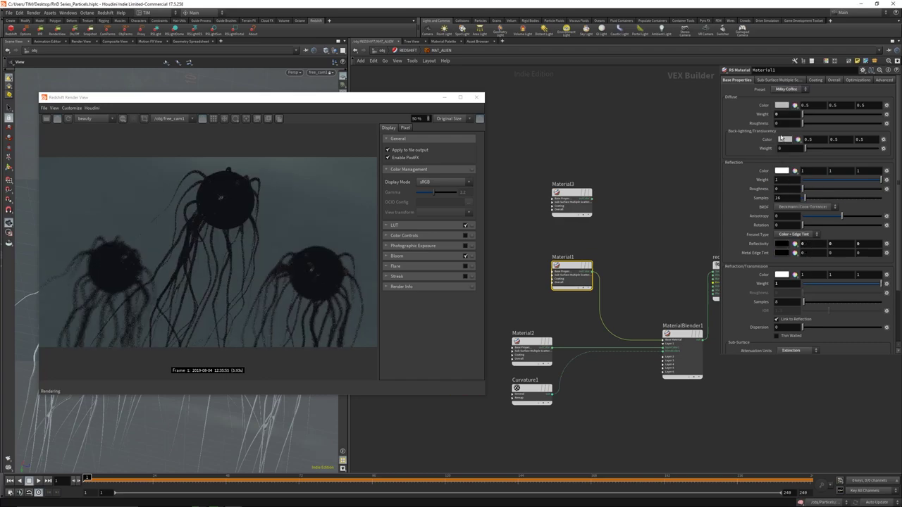
{"action": "left_click", "coordinate": [784, 89]}
{"action": "left_click", "coordinate": [783, 131]}
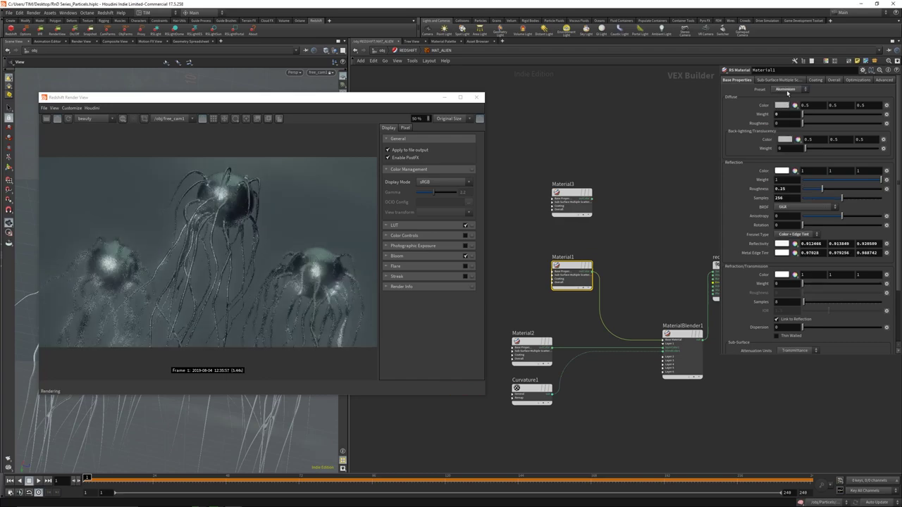
Step: Apply the Tinted Glass preset to Material1 and set its transmittance color to blue with RGB 0, 0.5, 1
{"action": "left_click", "coordinate": [787, 89]}
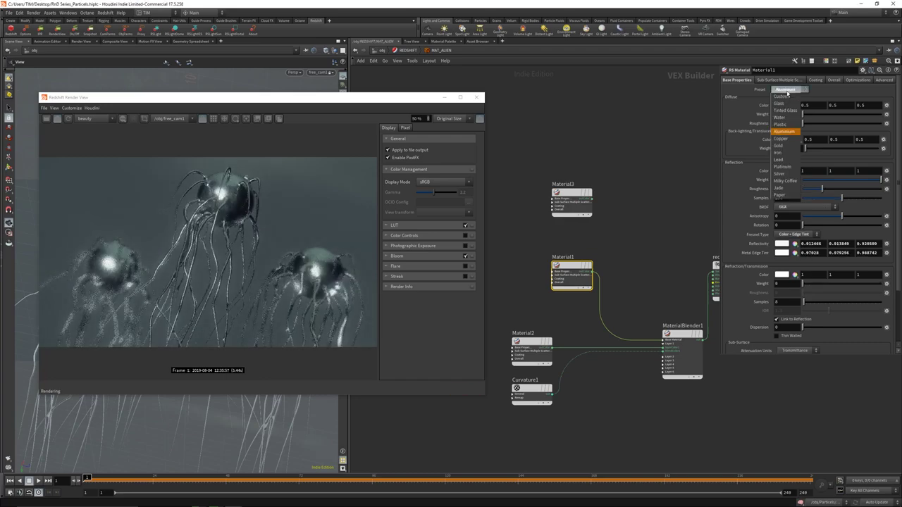
{"action": "left_click", "coordinate": [789, 118]}
{"action": "scroll", "coordinate": [790, 300], "scroll_direction": "down", "scroll_amount": 3}
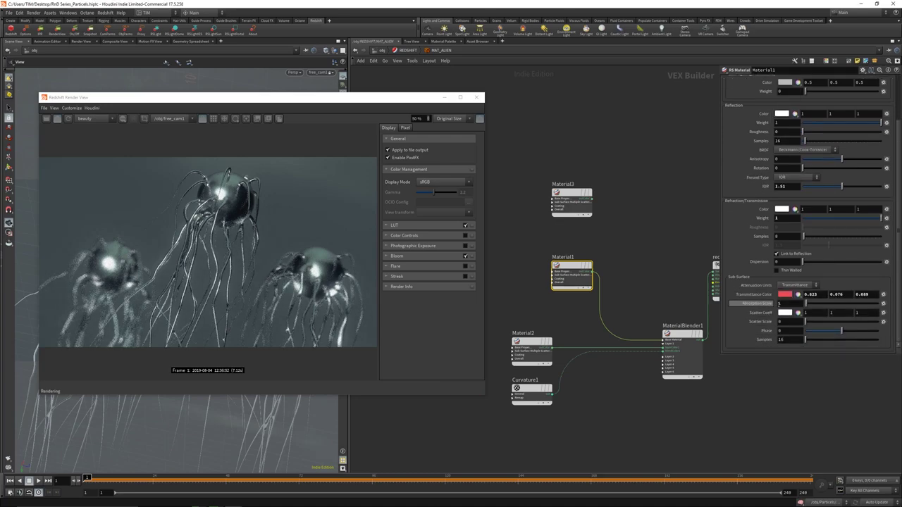
{"action": "left_click", "coordinate": [787, 296]}
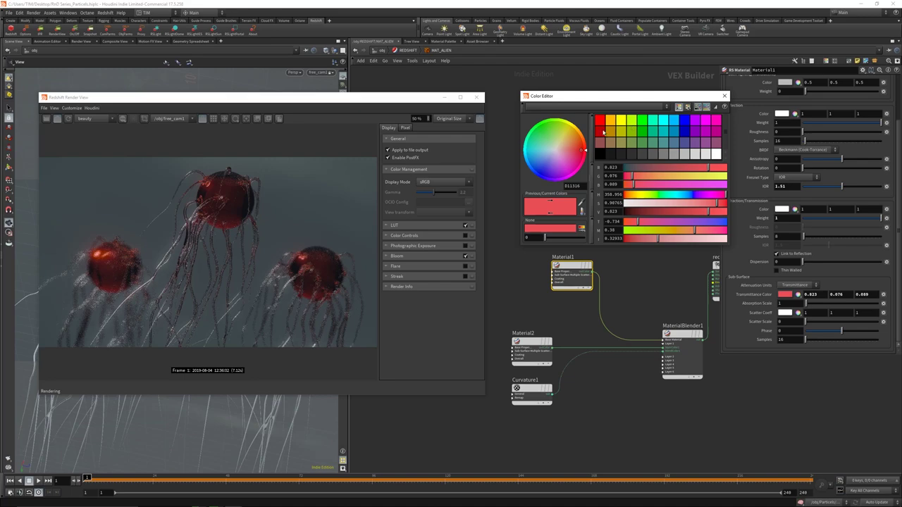
{"action": "left_click", "coordinate": [674, 121]}
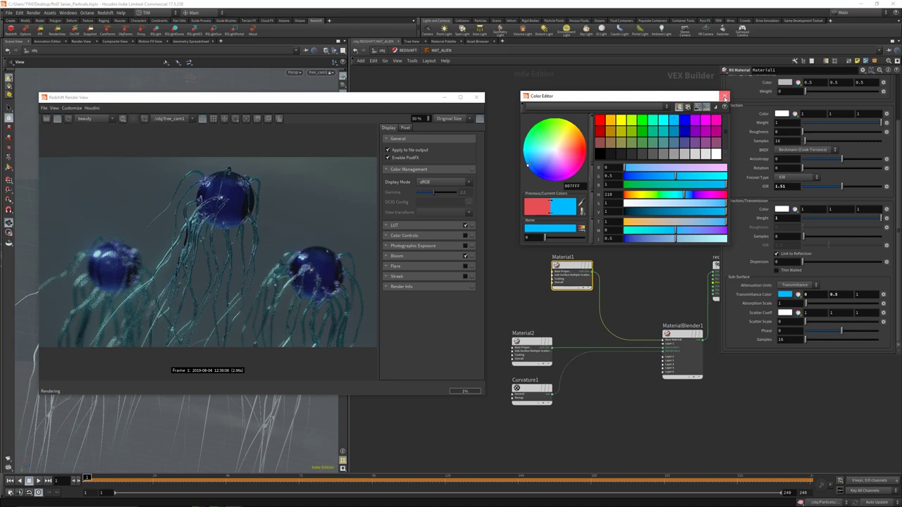
{"action": "left_click", "coordinate": [725, 96]}
Step: Set the mode of the Curvature1 node to Convex
{"action": "left_click", "coordinate": [532, 392]}
{"action": "left_click", "coordinate": [799, 89]}
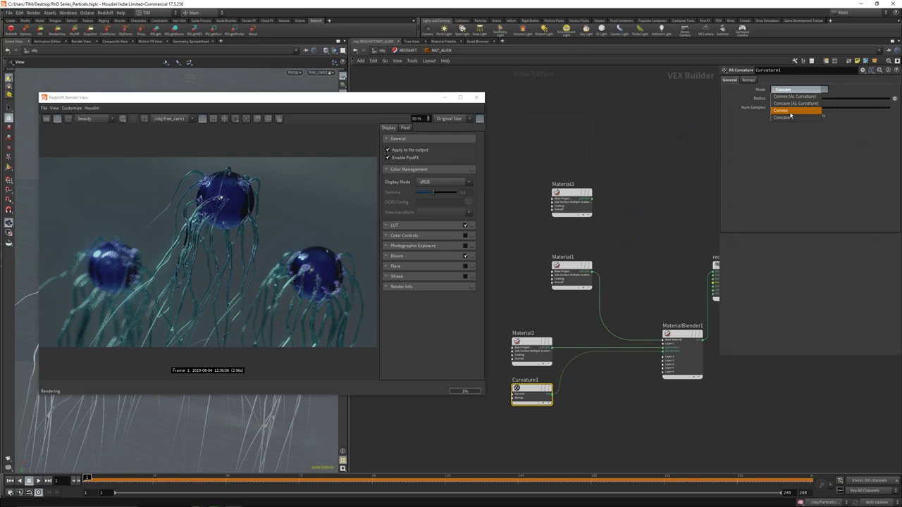
{"action": "left_click", "coordinate": [796, 113]}
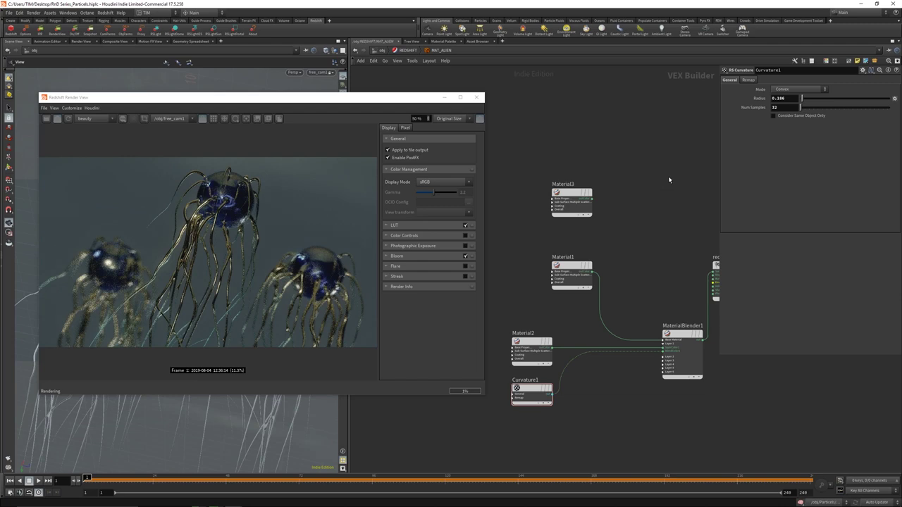
Step: Set the Curvature1 mode to Concave and connect Material3 to the base material input of MaterialBlender1 in place of Material1
{"action": "left_click", "coordinate": [800, 89]}
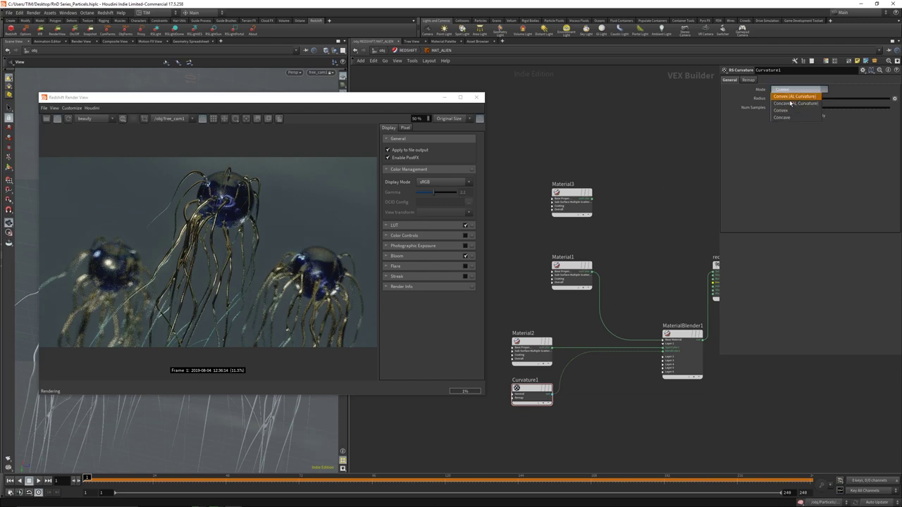
{"action": "left_click", "coordinate": [796, 104]}
{"action": "left_click_drag", "start_coordinate": [594, 201], "coordinate": [664, 339]}
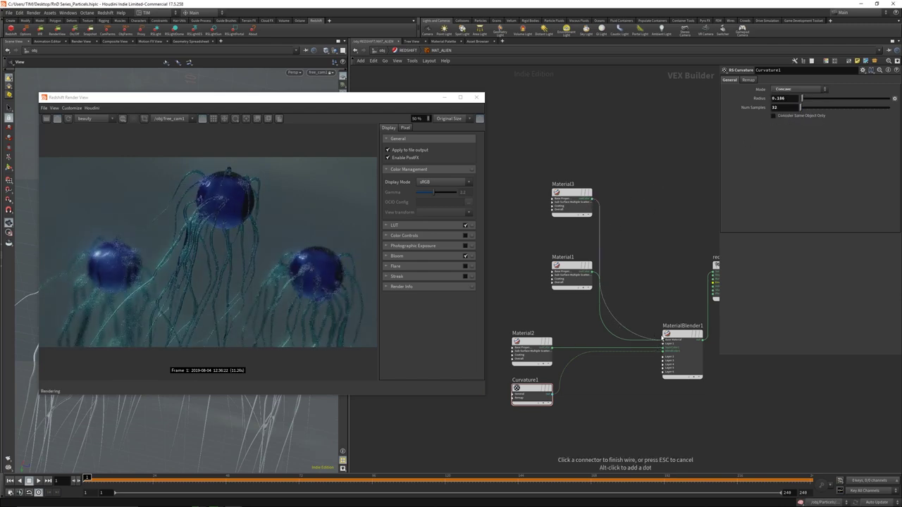
Step: Move the redshift_material1 node down beside the output of MaterialBlender1
{"action": "scroll", "coordinate": [655, 287], "scroll_direction": "down", "scroll_amount": 1}
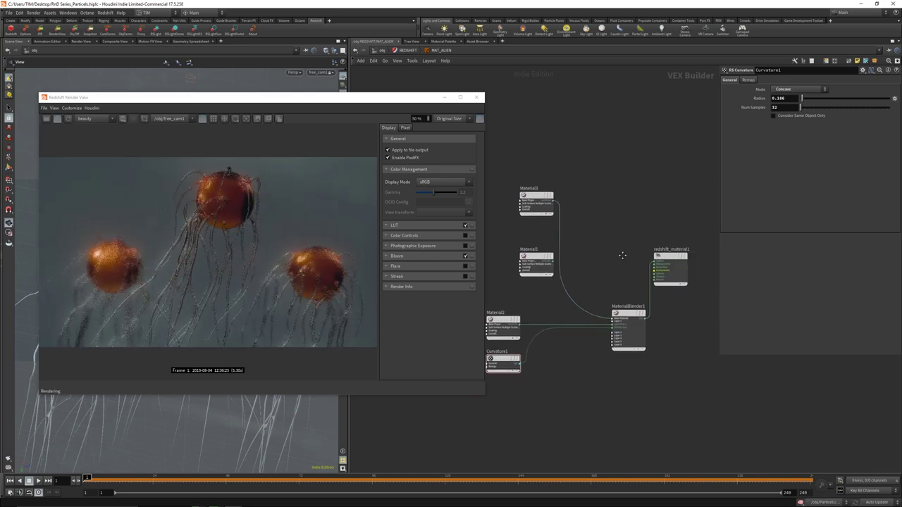
{"action": "left_click_drag", "start_coordinate": [646, 210], "coordinate": [688, 304]}
{"action": "left_click_drag", "start_coordinate": [670, 262], "coordinate": [680, 310]}
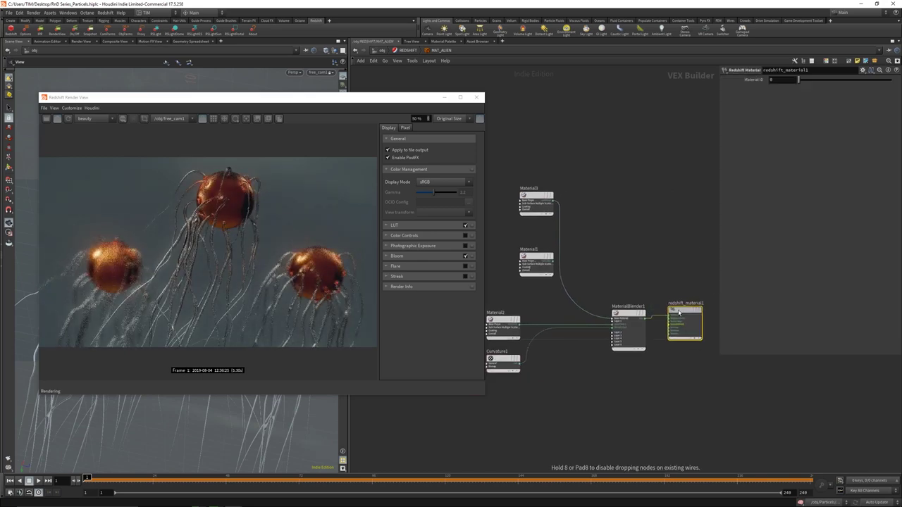
{"action": "left_click", "coordinate": [628, 235]}
Step: Open the Particels geometry network, line up the polywire node directly below attribvop1, and return to the object level
{"action": "key", "text": "u"}
{"action": "key", "text": "u"}
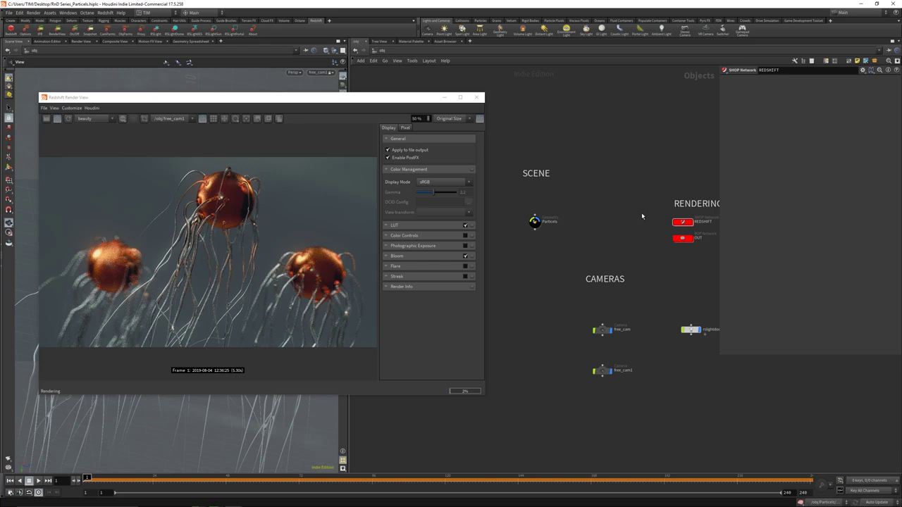
{"action": "double_click", "coordinate": [535, 221]}
{"action": "scroll", "coordinate": [553, 214], "scroll_direction": "up", "scroll_amount": 10}
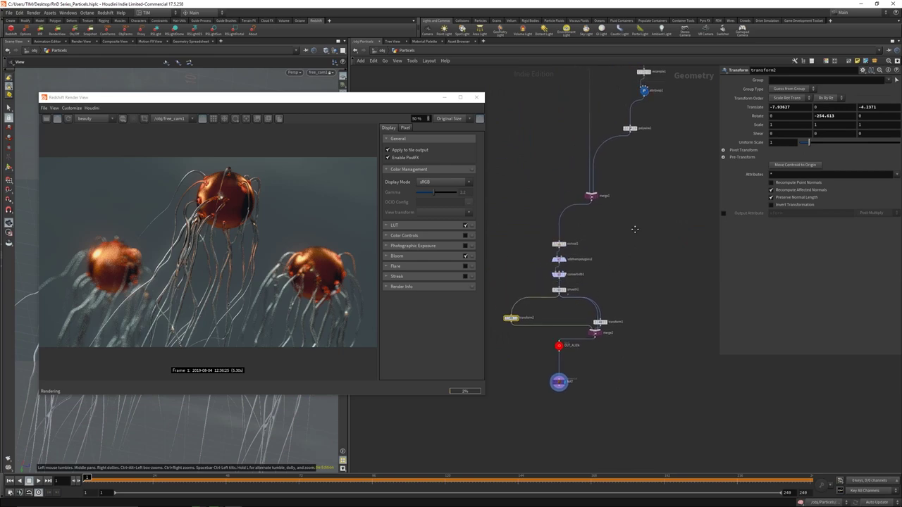
{"action": "scroll", "coordinate": [634, 211], "scroll_direction": "up", "scroll_amount": 1}
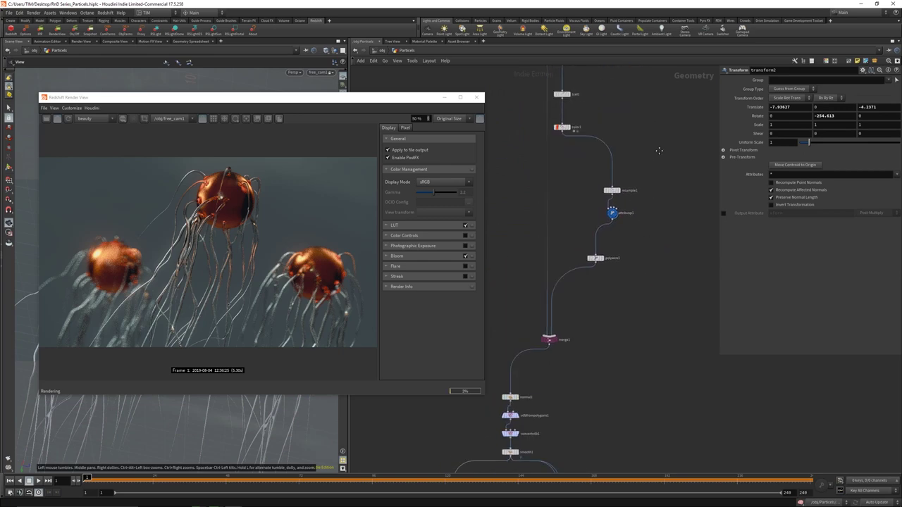
{"action": "mouse_move", "coordinate": [598, 243]}
{"action": "left_click_drag", "start_coordinate": [597, 243], "coordinate": [658, 208]}
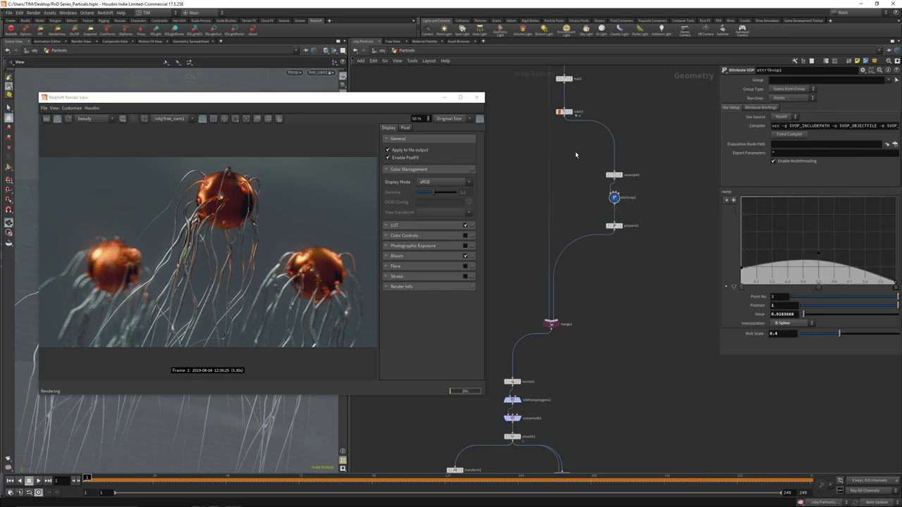
{"action": "left_click", "coordinate": [381, 51]}
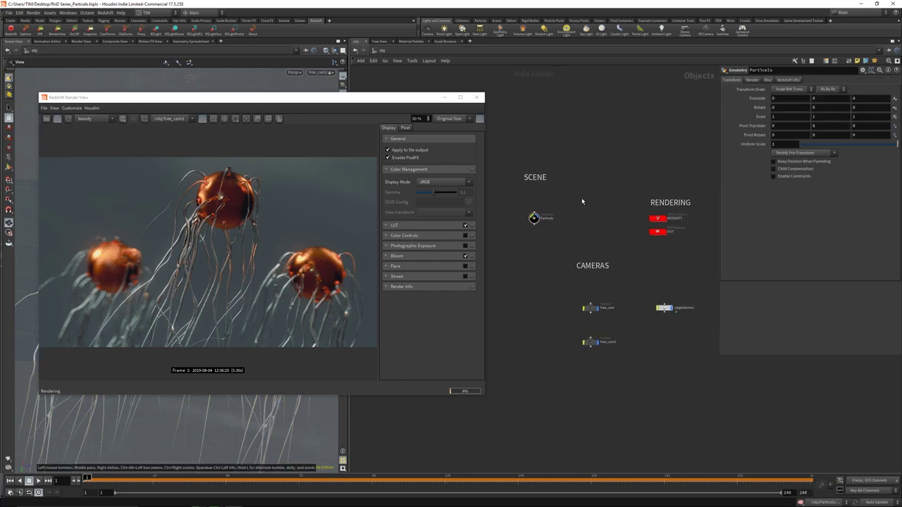